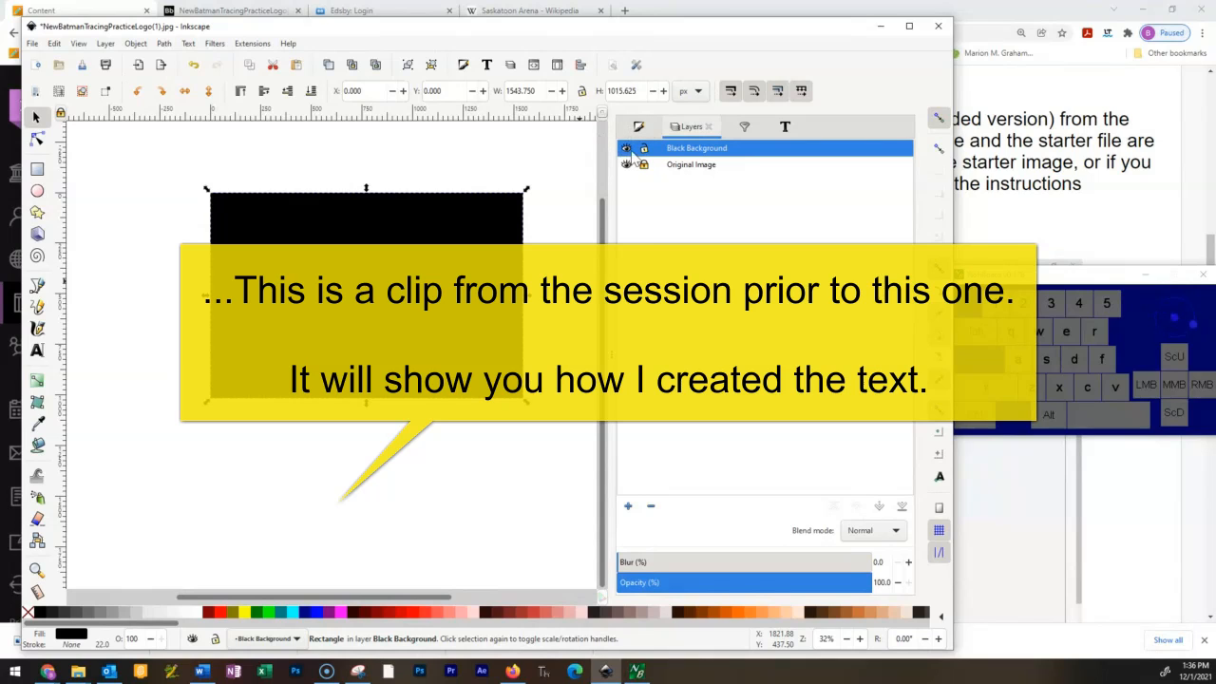
# Lock and hide the Black Background layer, and examine the faint lettering above the bat in the original image.
pyautogui.click(644, 149)
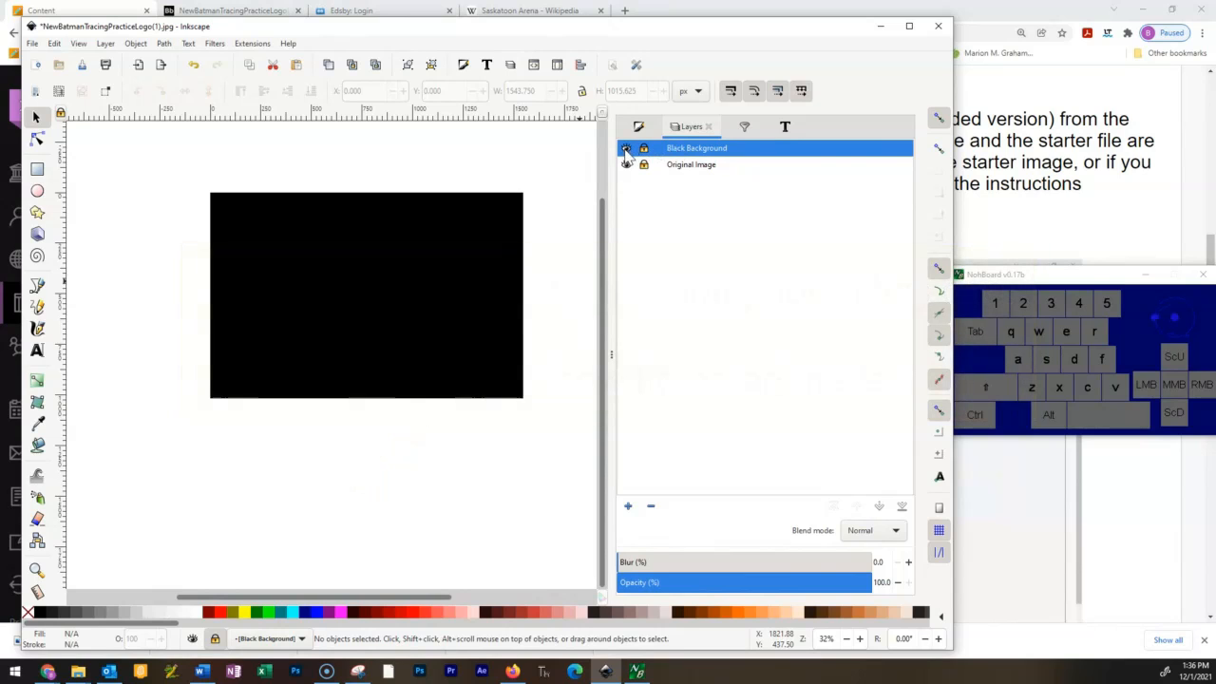
pyautogui.click(626, 149)
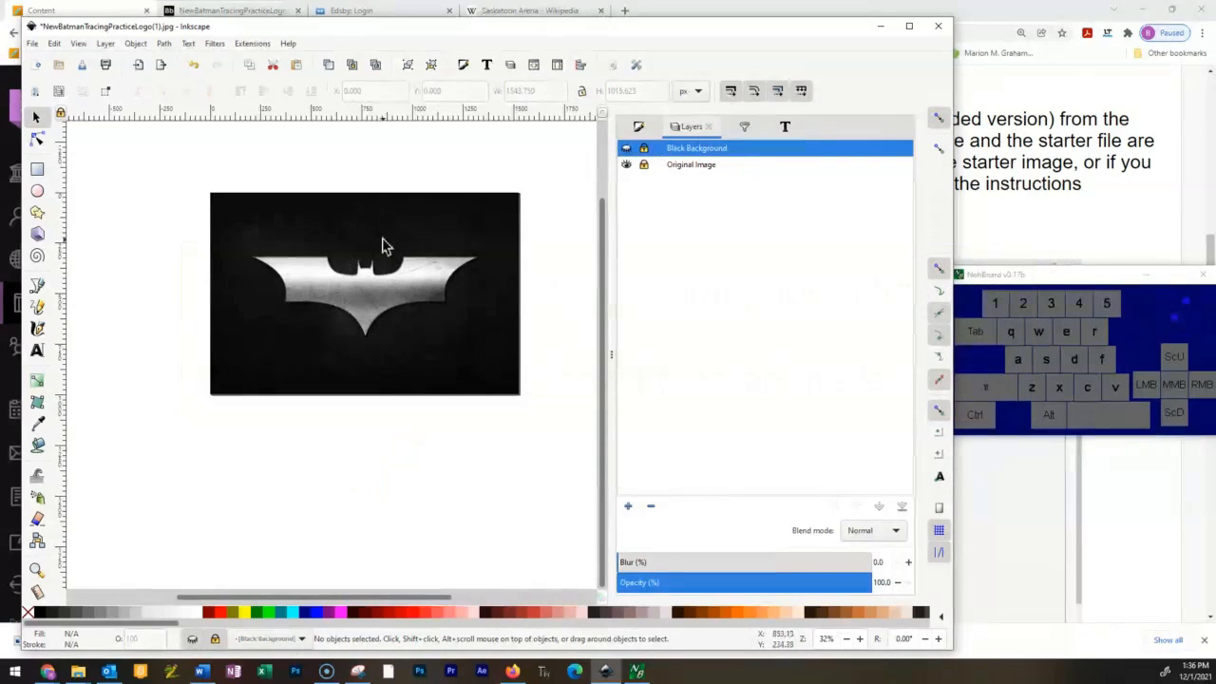
pyautogui.keyDown('ctrl'); pyautogui.scroll(4, 429, 253); pyautogui.keyUp('ctrl')
pyautogui.scroll(2, 256, 186)
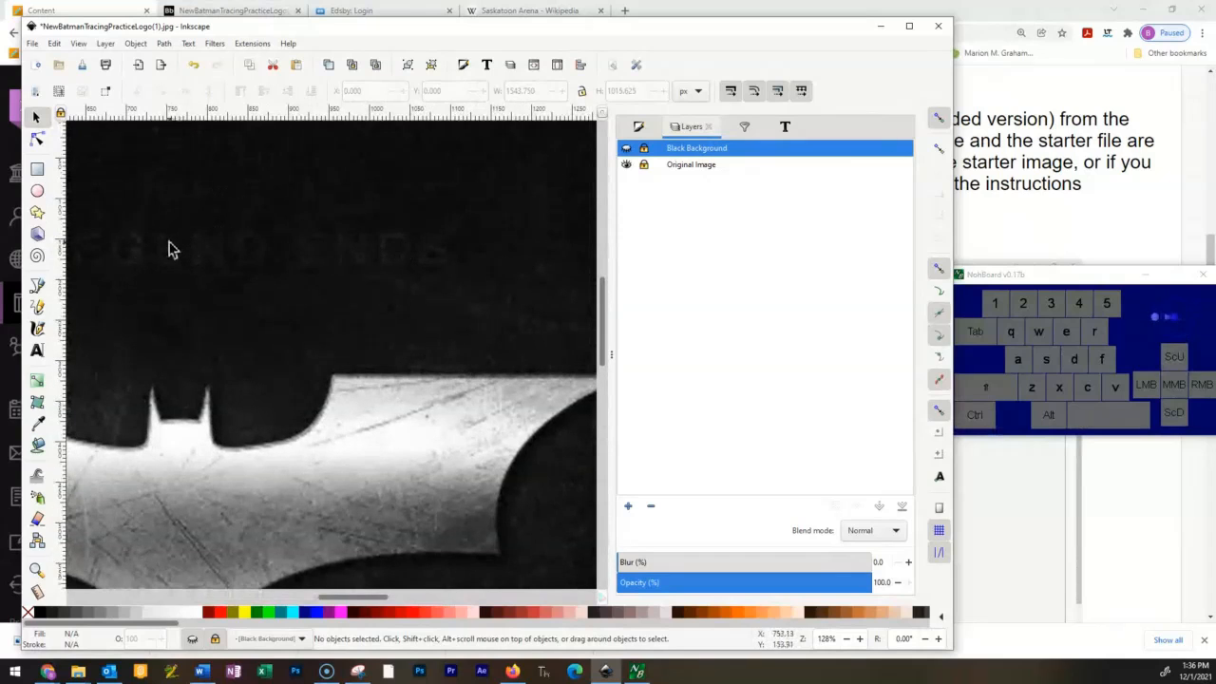
pyautogui.keyDown('ctrl'); pyautogui.scroll(-4, 414, 247); pyautogui.keyUp('ctrl')
pyautogui.keyDown('ctrl'); pyautogui.scroll(4, 407, 257); pyautogui.keyUp('ctrl')
pyautogui.keyDown('ctrl'); pyautogui.scroll(-2, 410, 262); pyautogui.keyUp('ctrl')
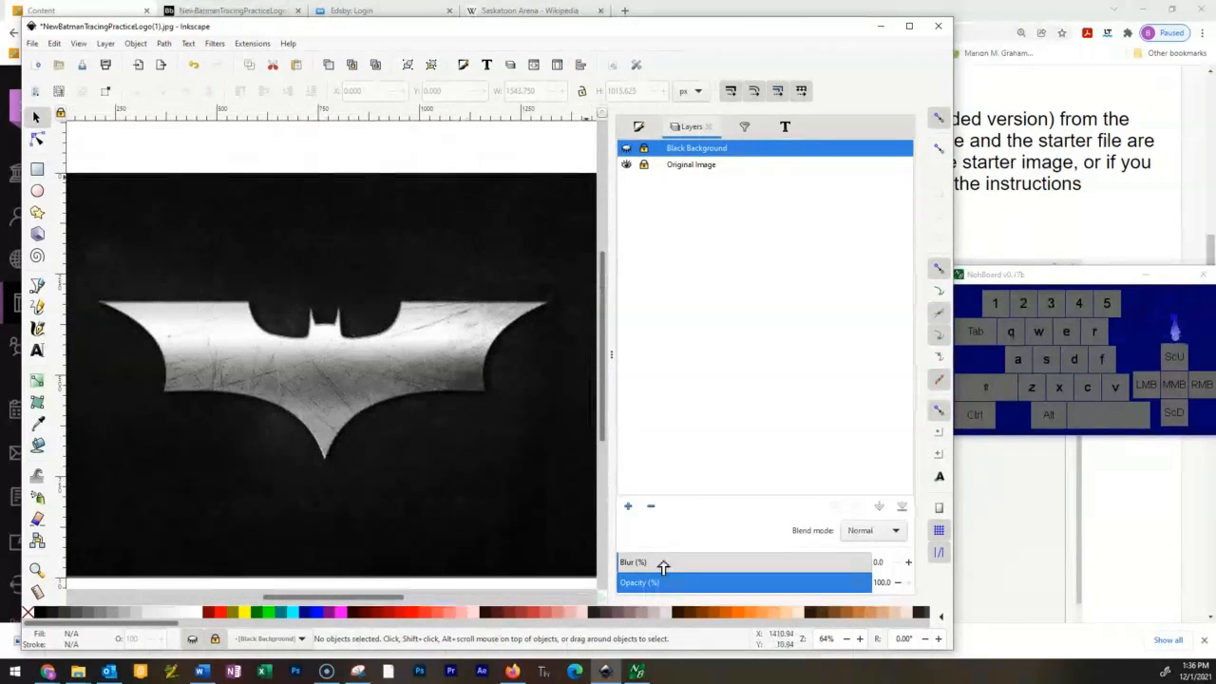
# Add a layer named Writing above the current Black Background layer.
pyautogui.click(628, 507)
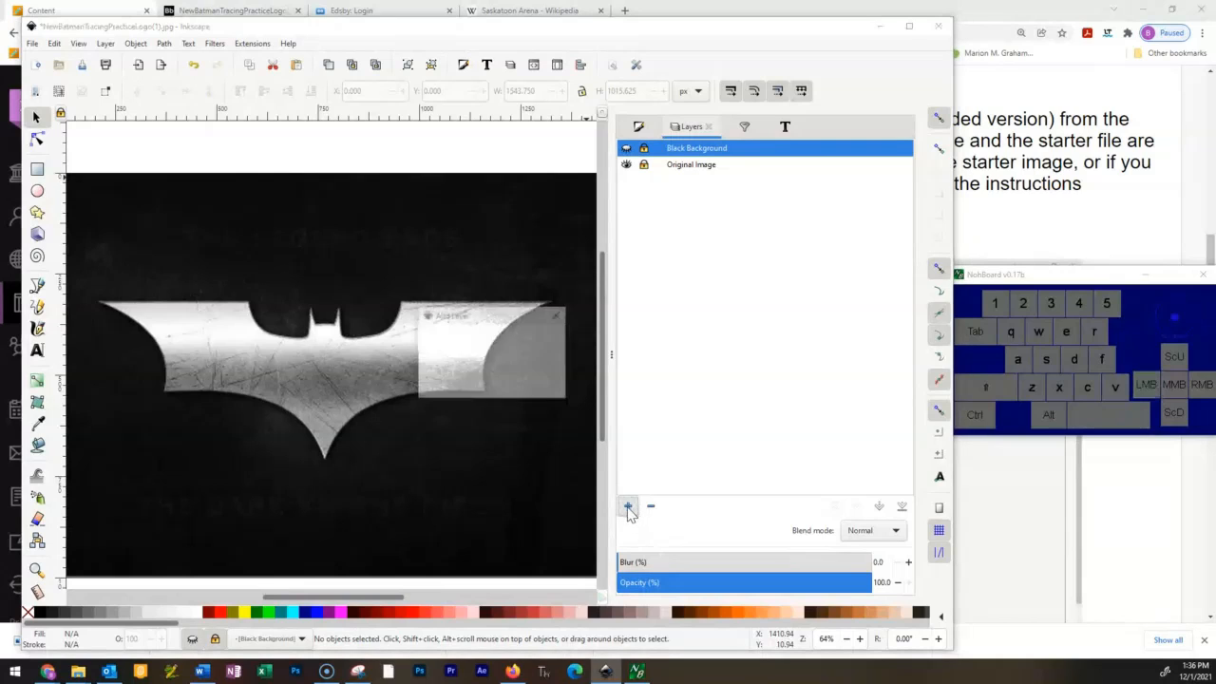
pyautogui.write('Text')
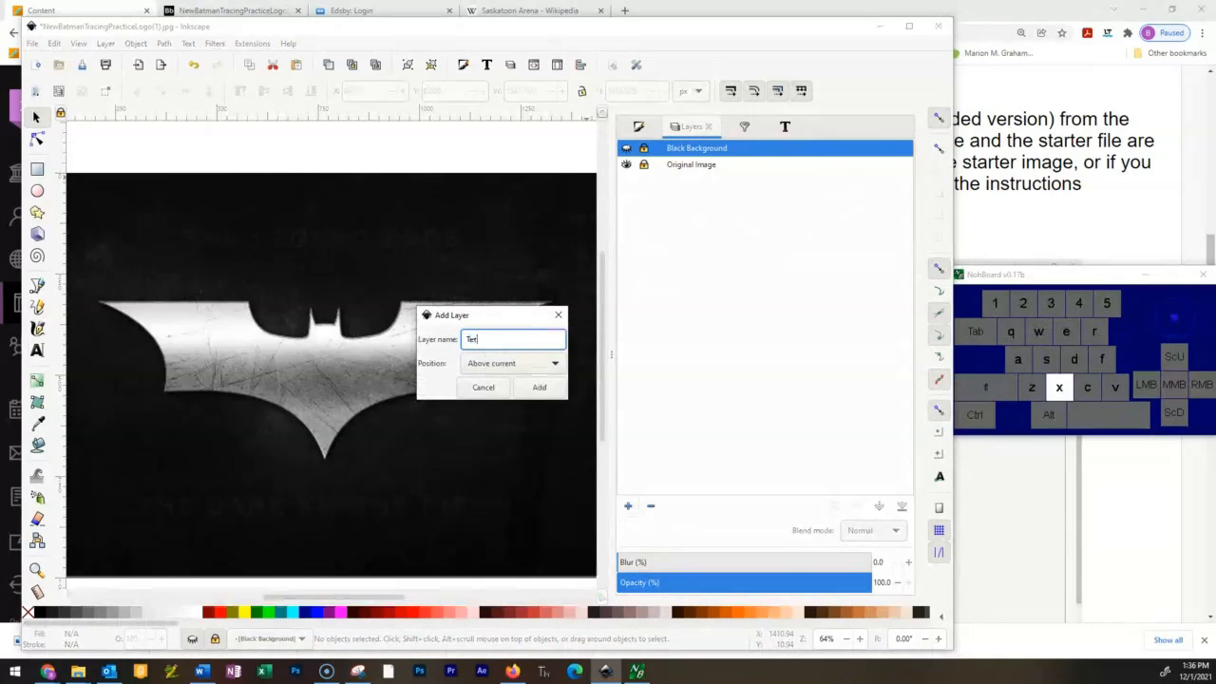
pyautogui.write('Writing')
pyautogui.click(535, 389)
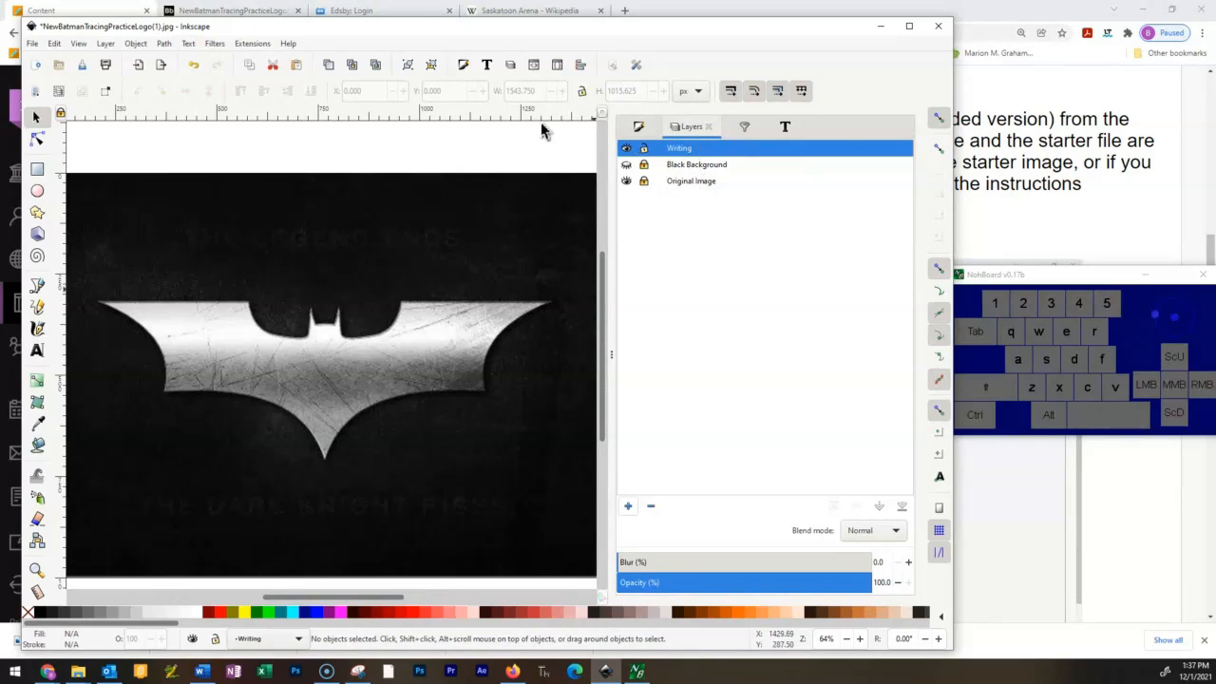
# Create the text THE LEGEND BEGINS over the faint lettering above the bat logo.
pyautogui.click(37, 351)
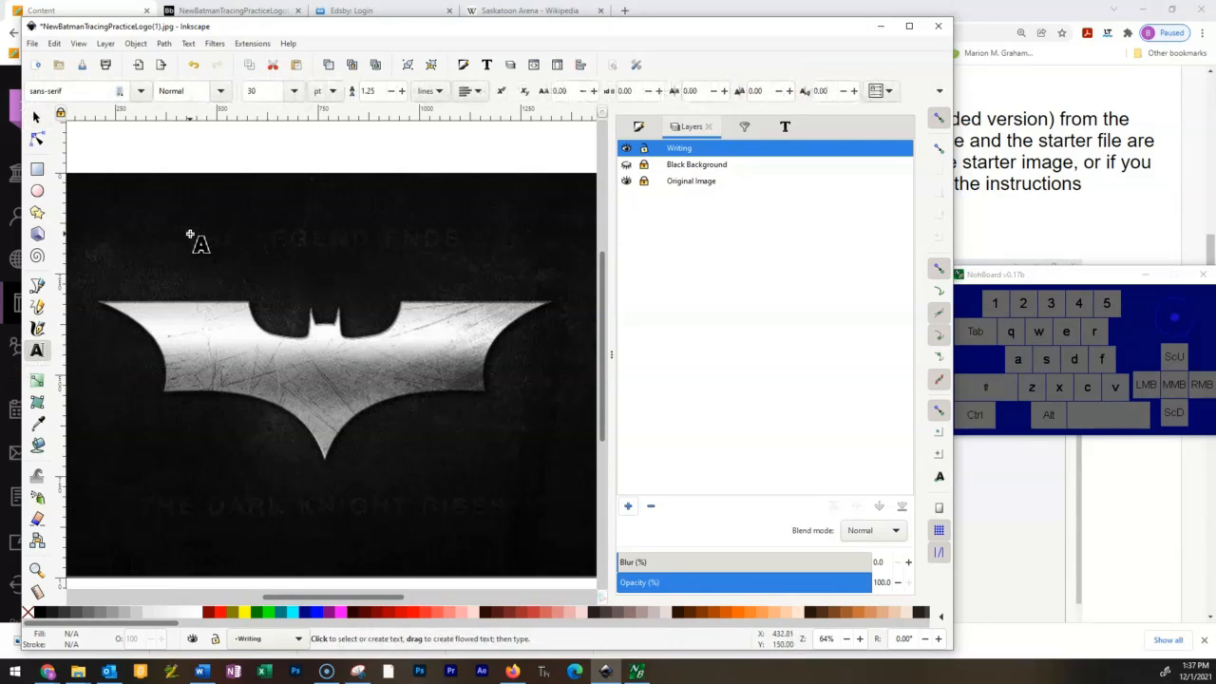
pyautogui.click(190, 234)
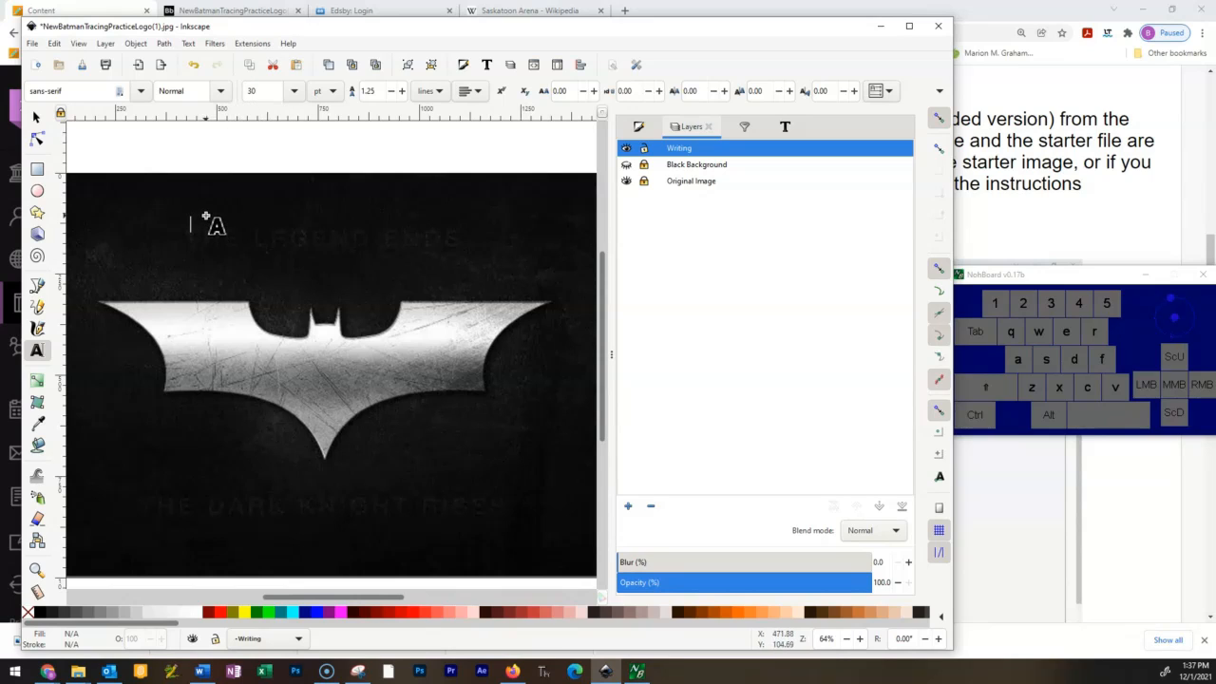
pyautogui.press('capslock')
pyautogui.write('THE ')
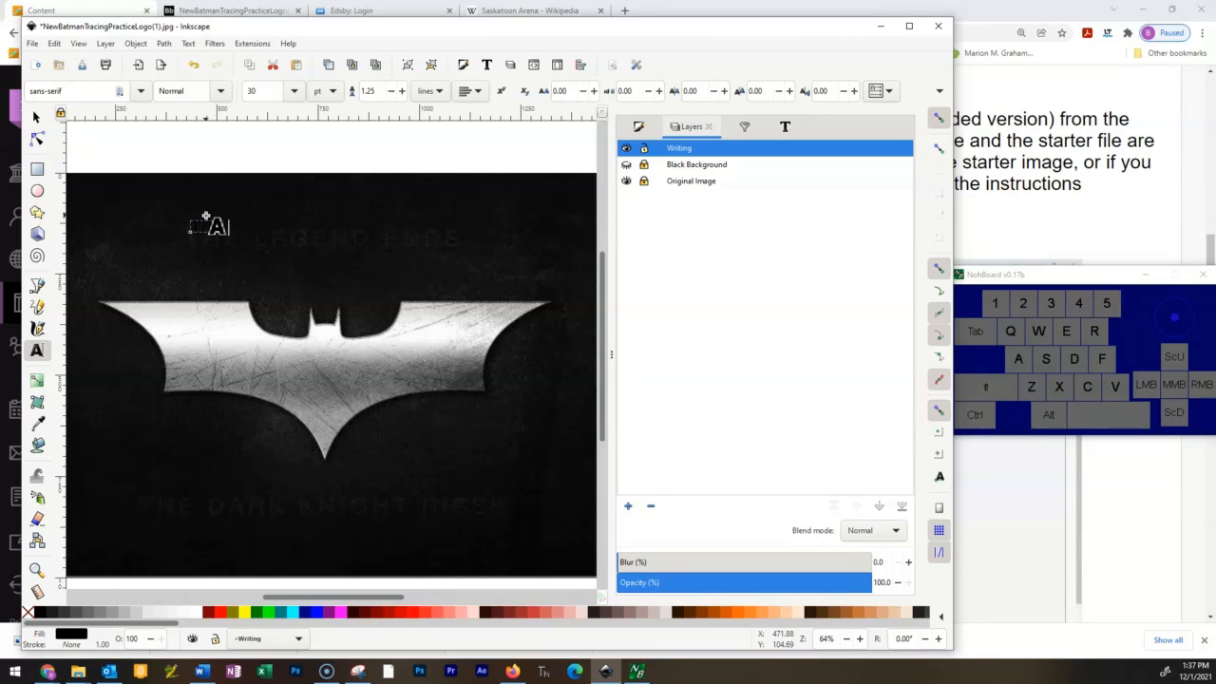
pyautogui.write('LEGEND ')
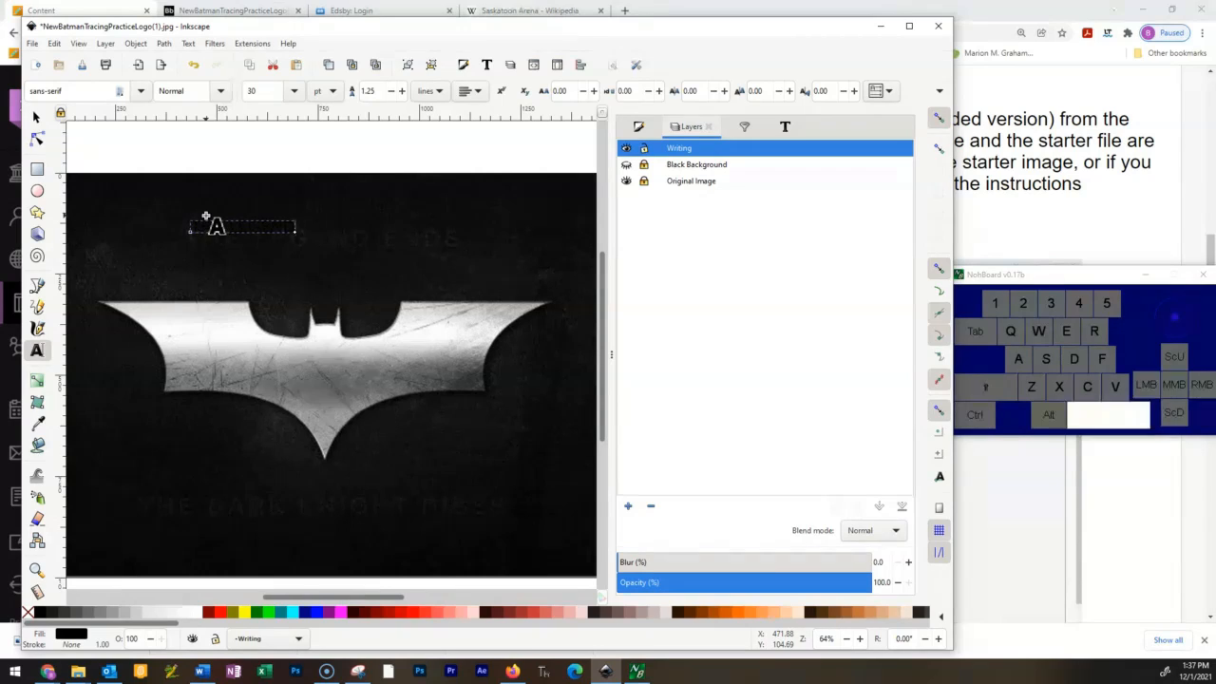
pyautogui.write('ISES')
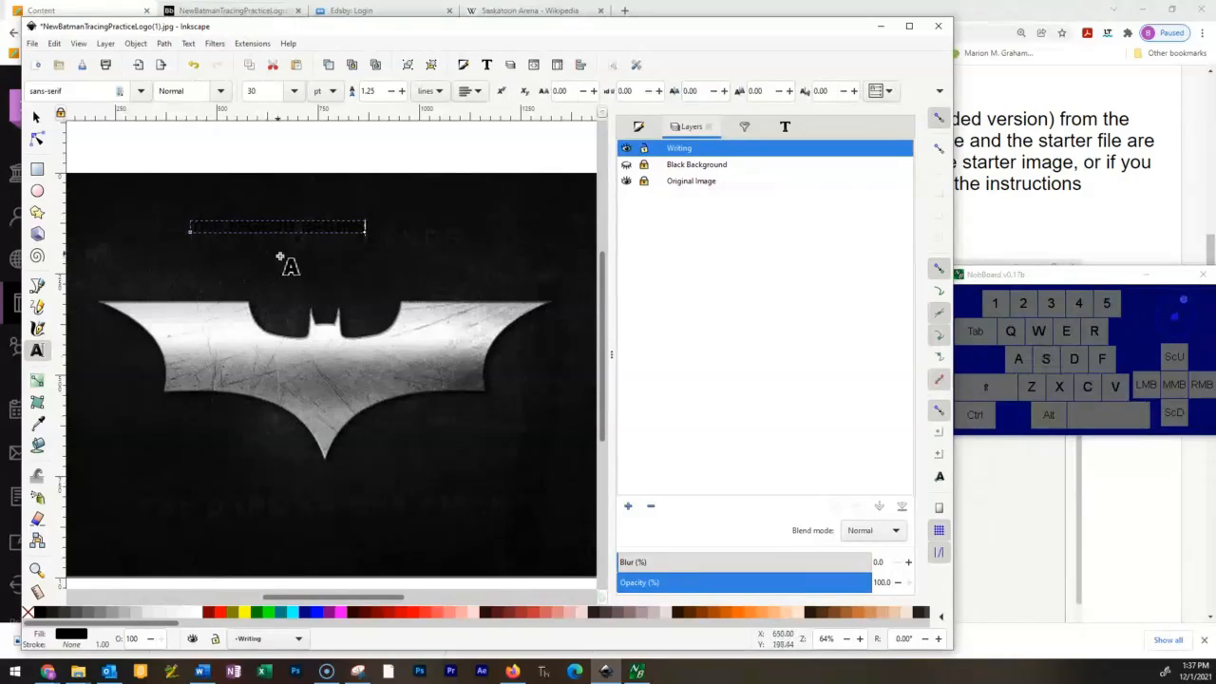
# Select the whole THE LEGEND BEGINS text and fill it with a medium gray.
pyautogui.moveTo(364, 230); pyautogui.dragTo(190, 229)
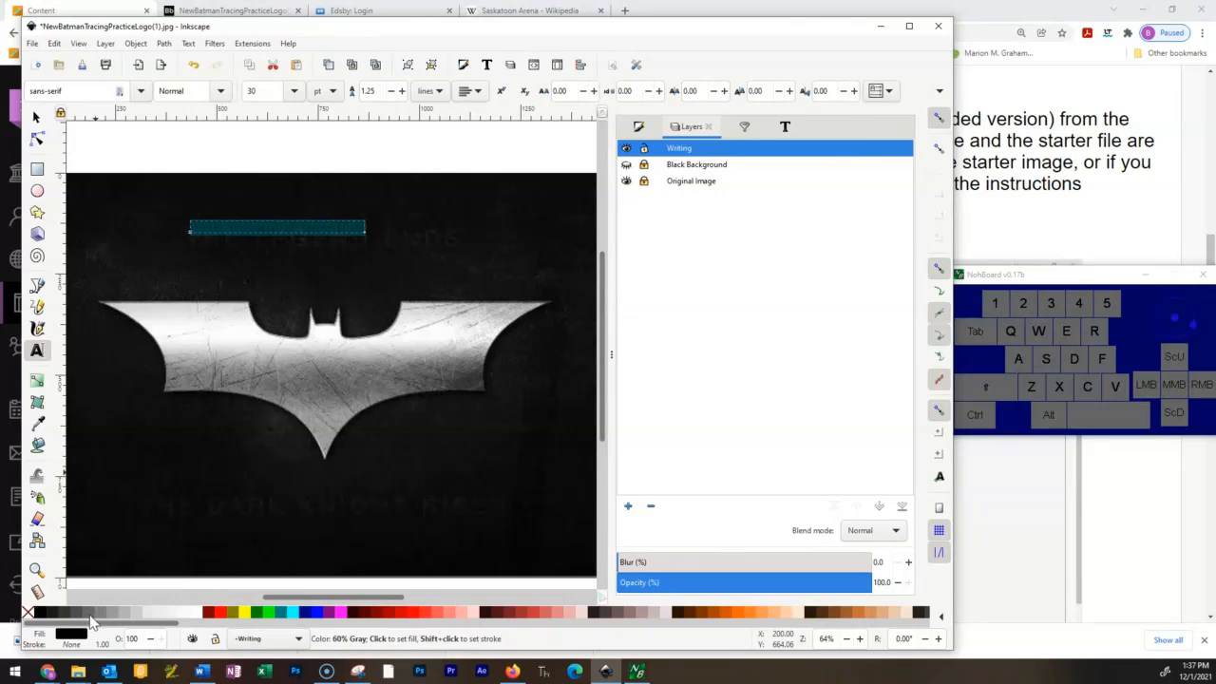
pyautogui.click(99, 609)
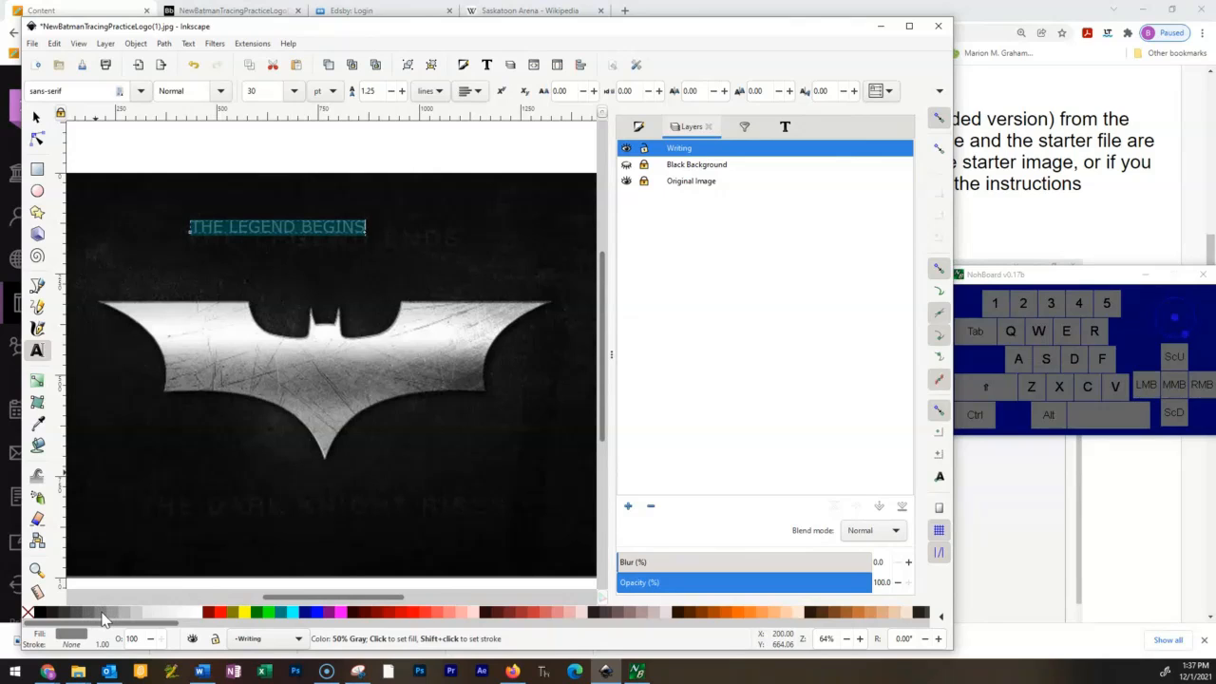
pyautogui.click(418, 225)
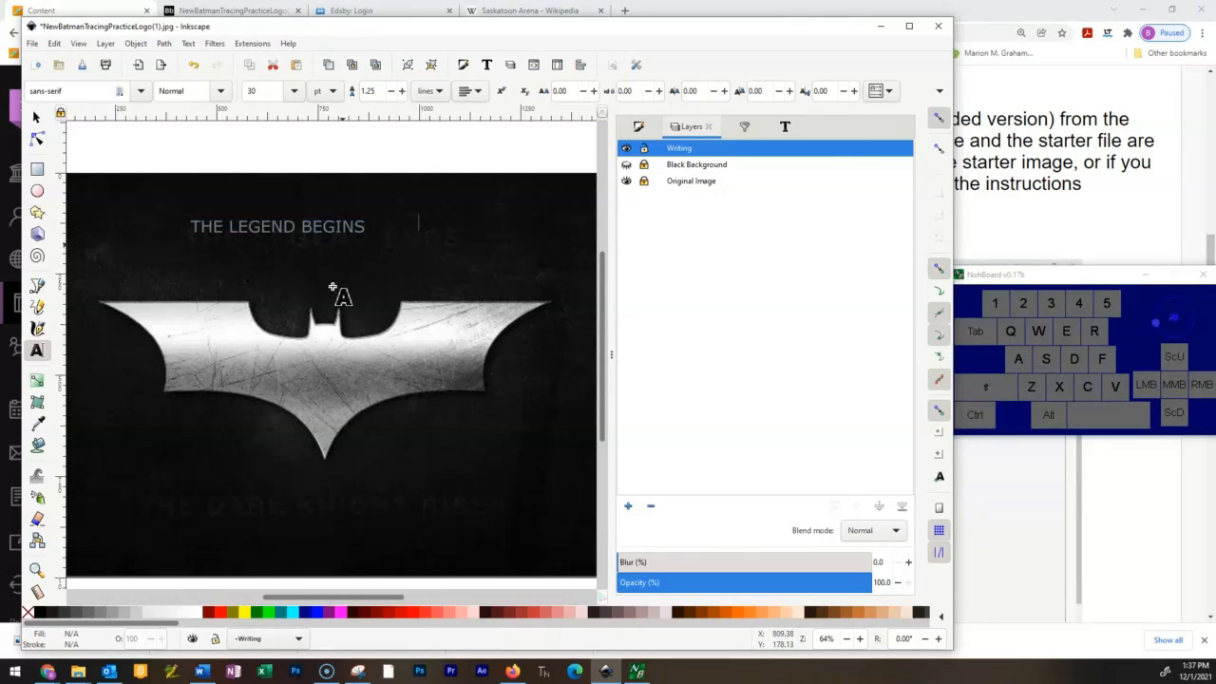
pyautogui.click(334, 228)
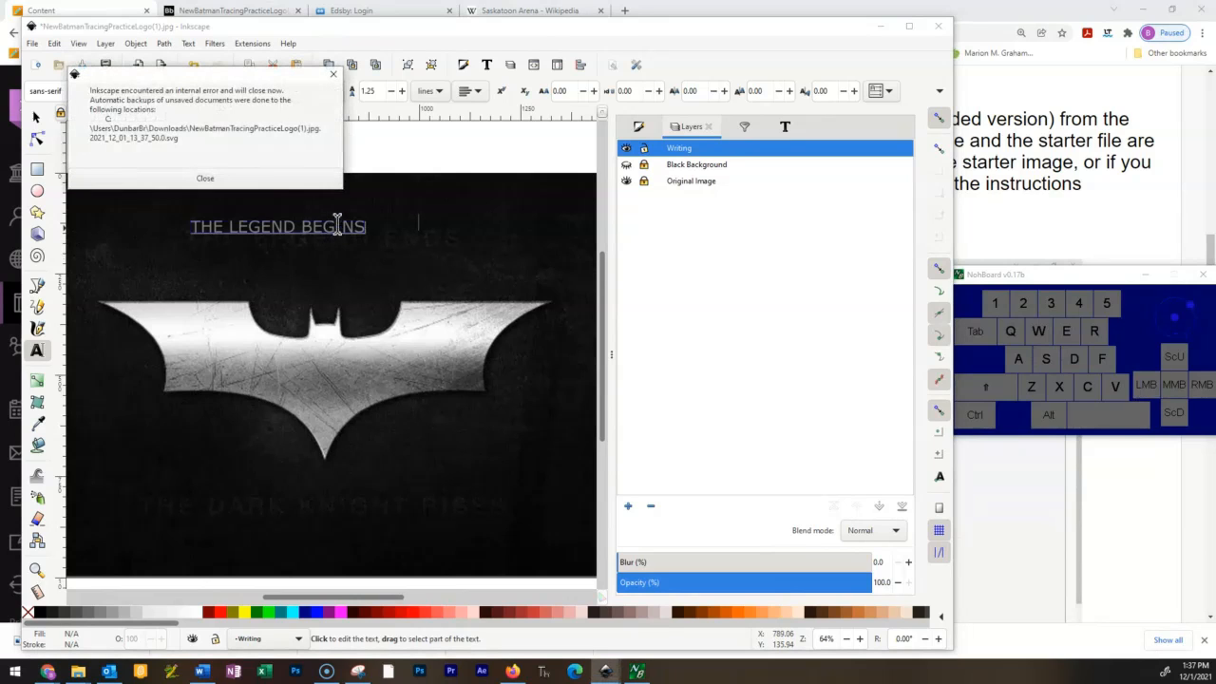
# Dismiss the internal error message and close the unresponsive Inkscape program.
pyautogui.click(333, 74)
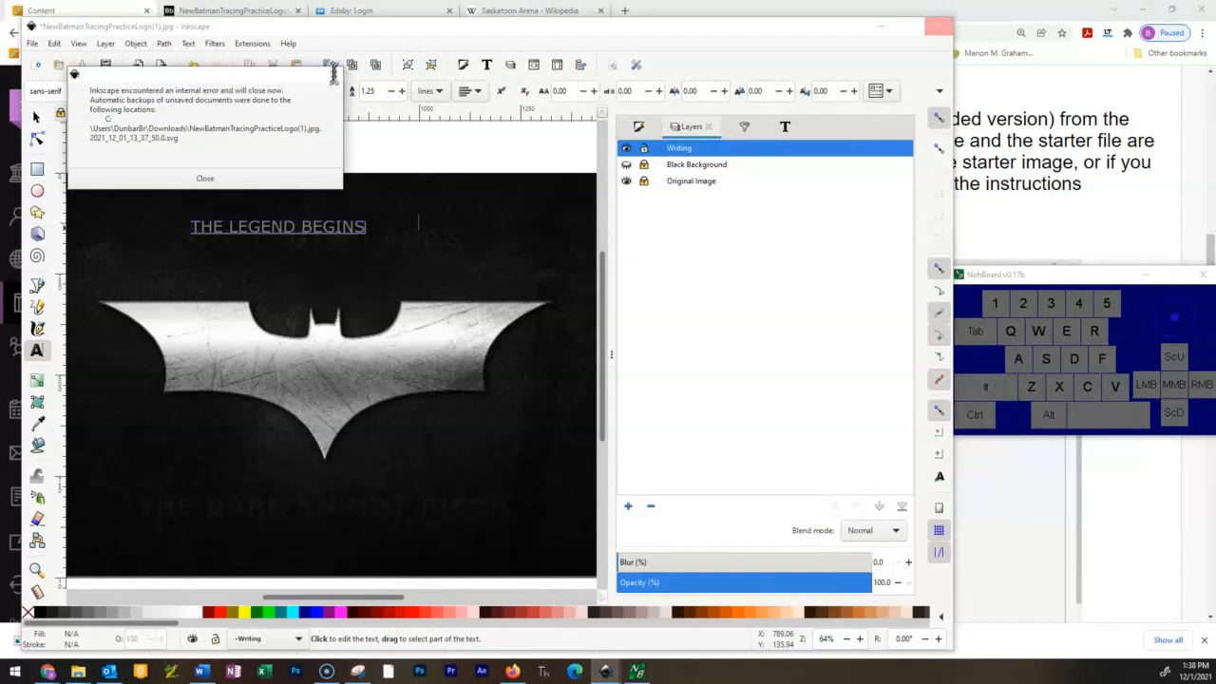
pyautogui.click(204, 179)
pyautogui.click(331, 76)
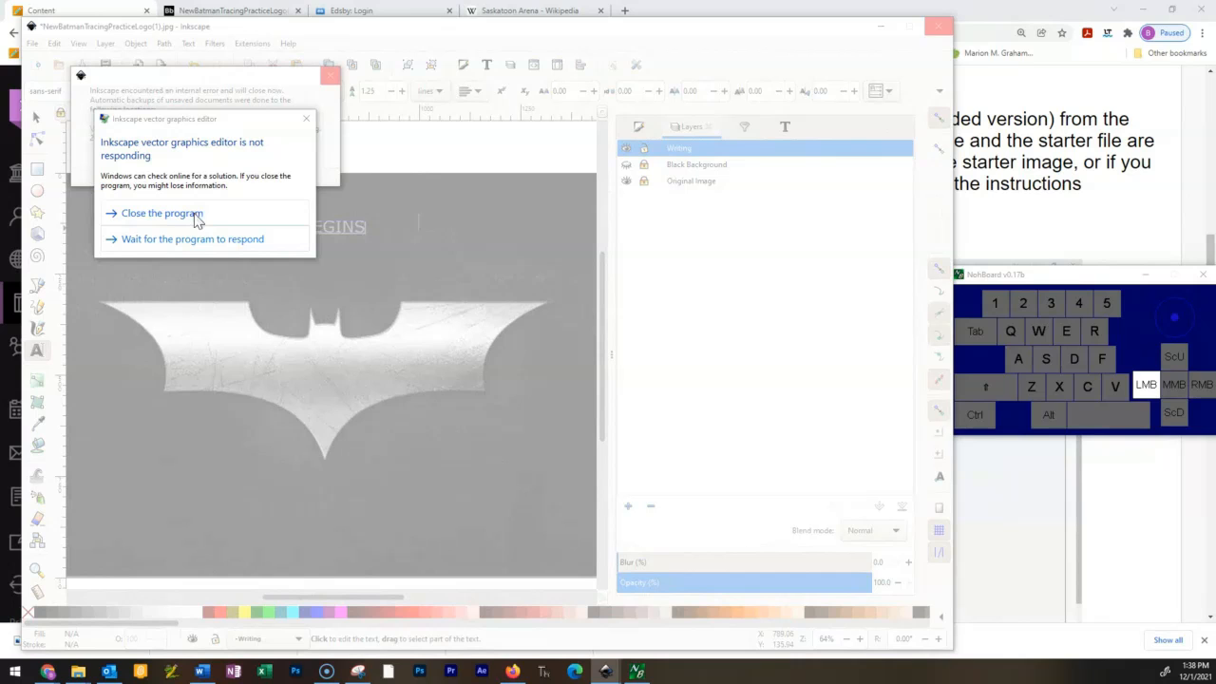
pyautogui.click(196, 216)
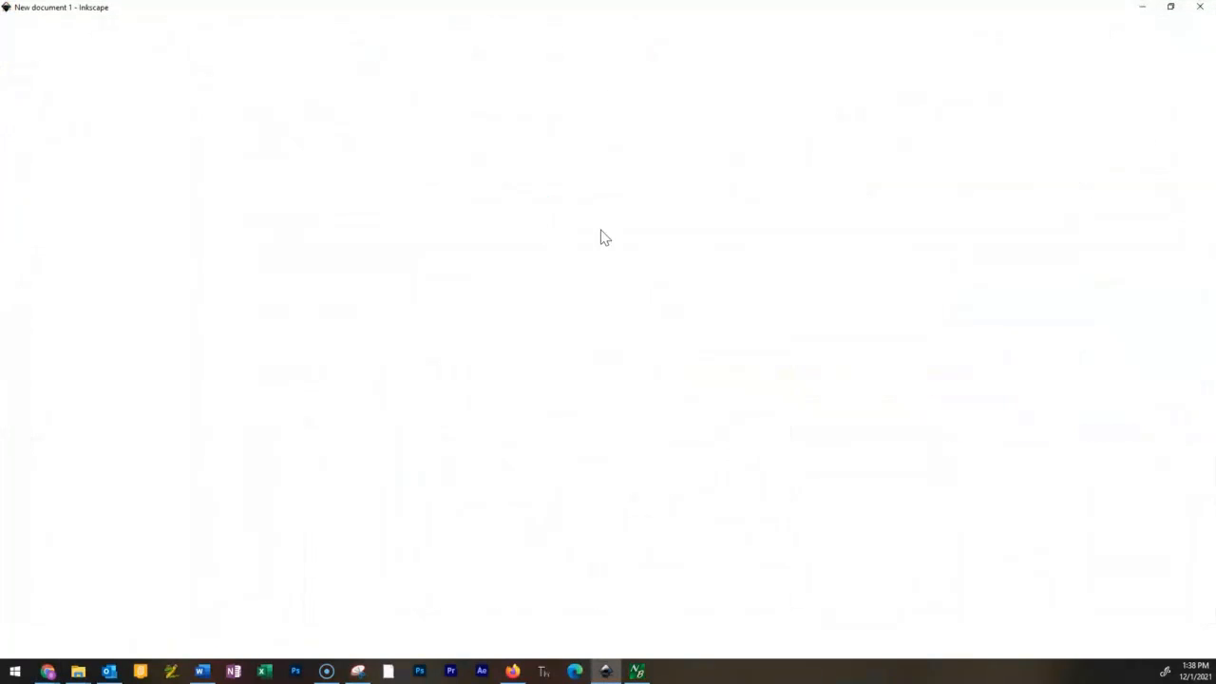
# Restore the new document's window from full screen, reposition it, and widen it.
pyautogui.click(1170, 7)
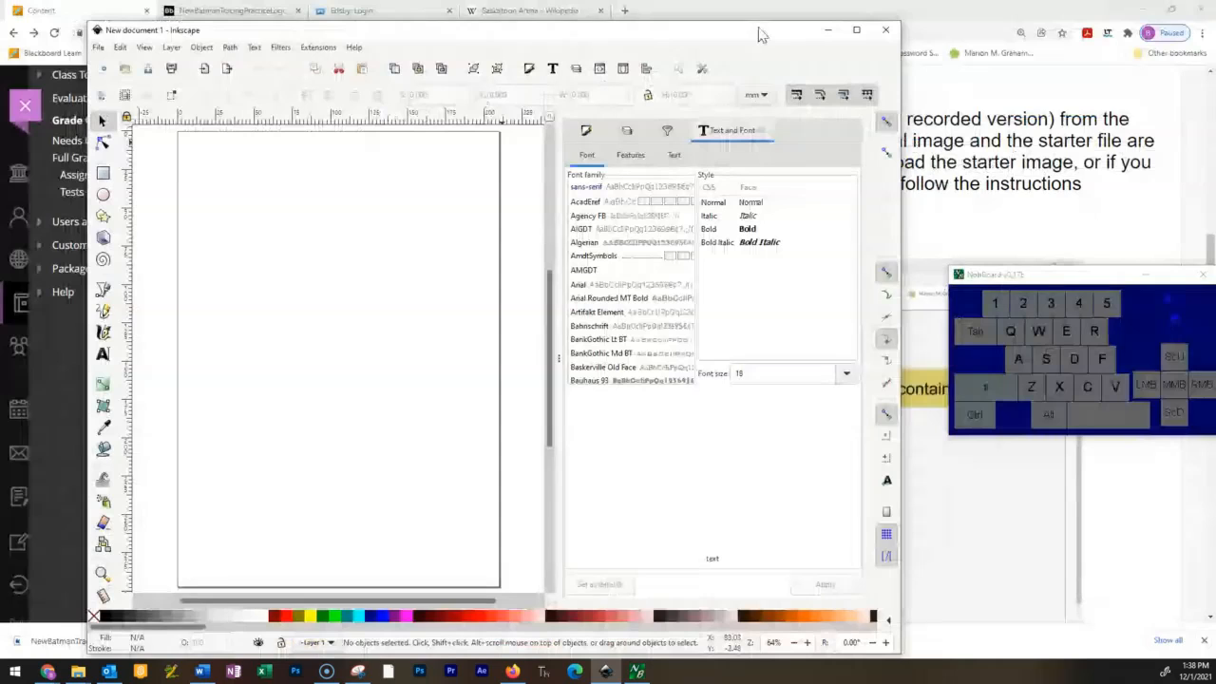
pyautogui.moveTo(759, 33); pyautogui.dragTo(671, 11)
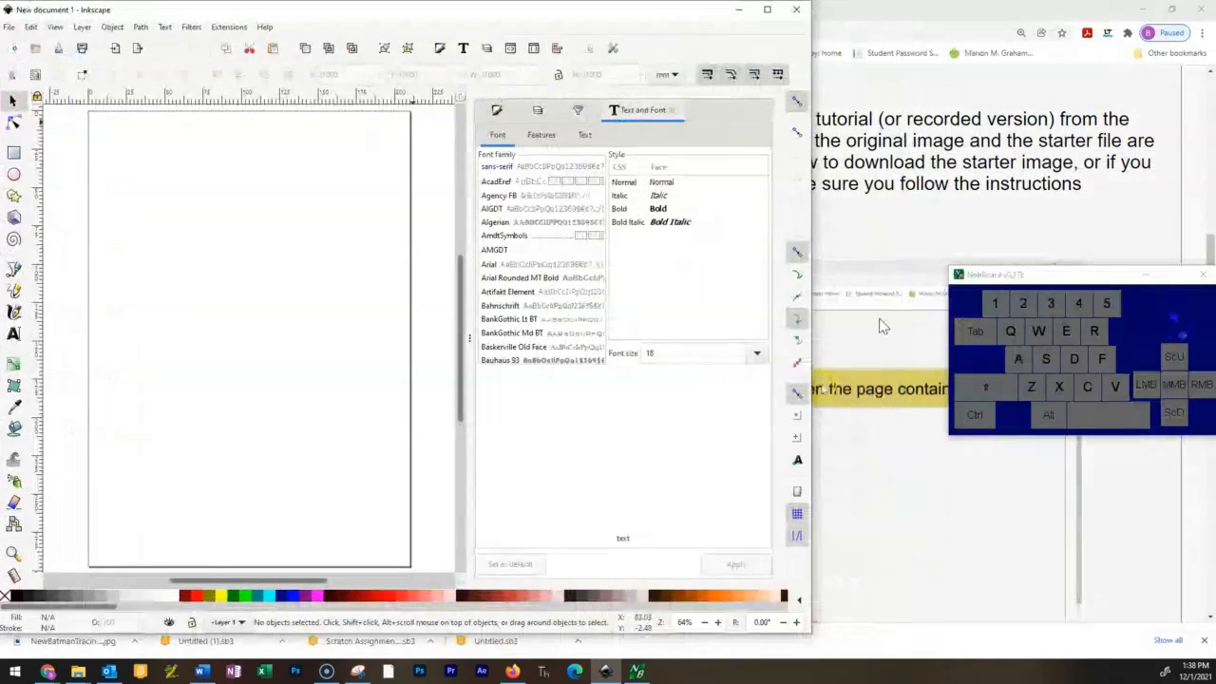
pyautogui.moveTo(810, 387); pyautogui.dragTo(946, 387)
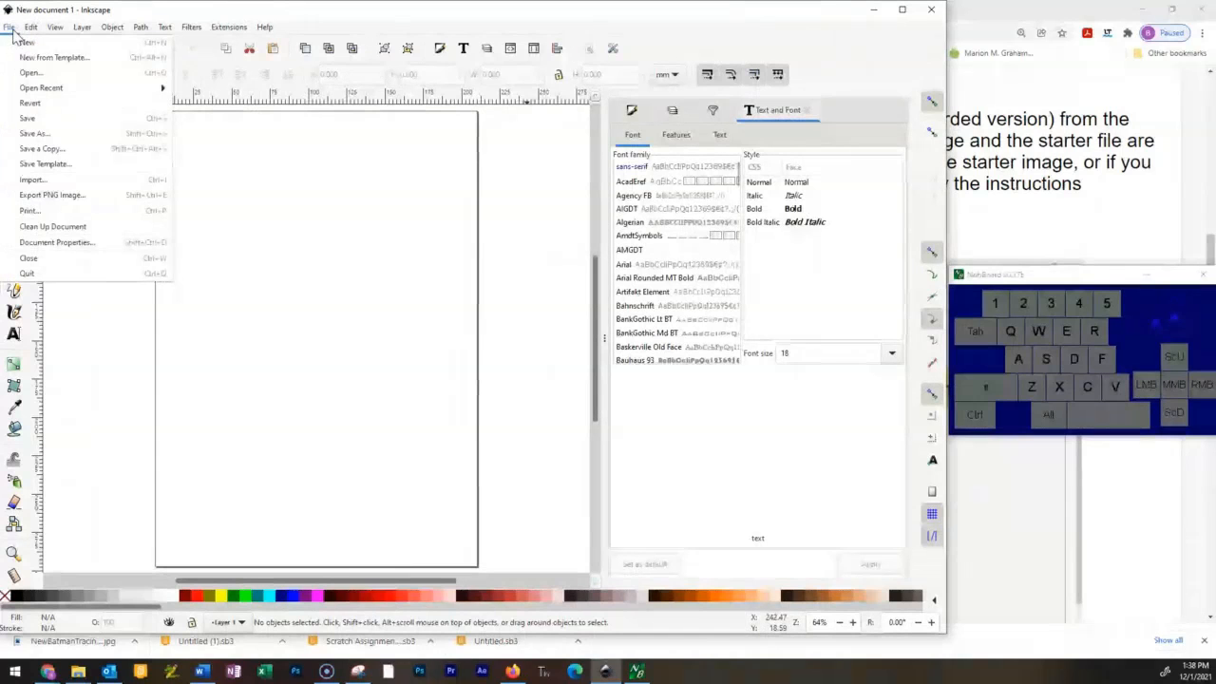
# Open the backup NewBatmanTracingPracticeLogo(1).jpg.2021_12_01_13_37_50.0.svg from Downloads and restore its window from full screen.
pyautogui.click(31, 72)
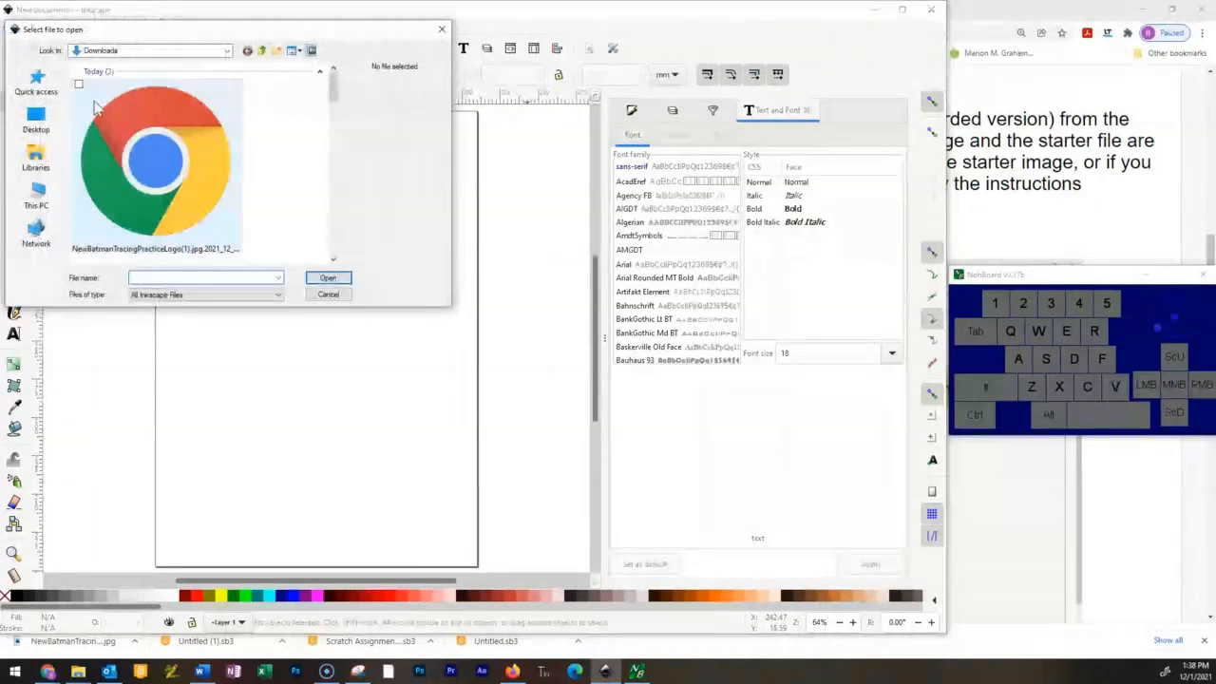
pyautogui.click(155, 162)
pyautogui.click(327, 277)
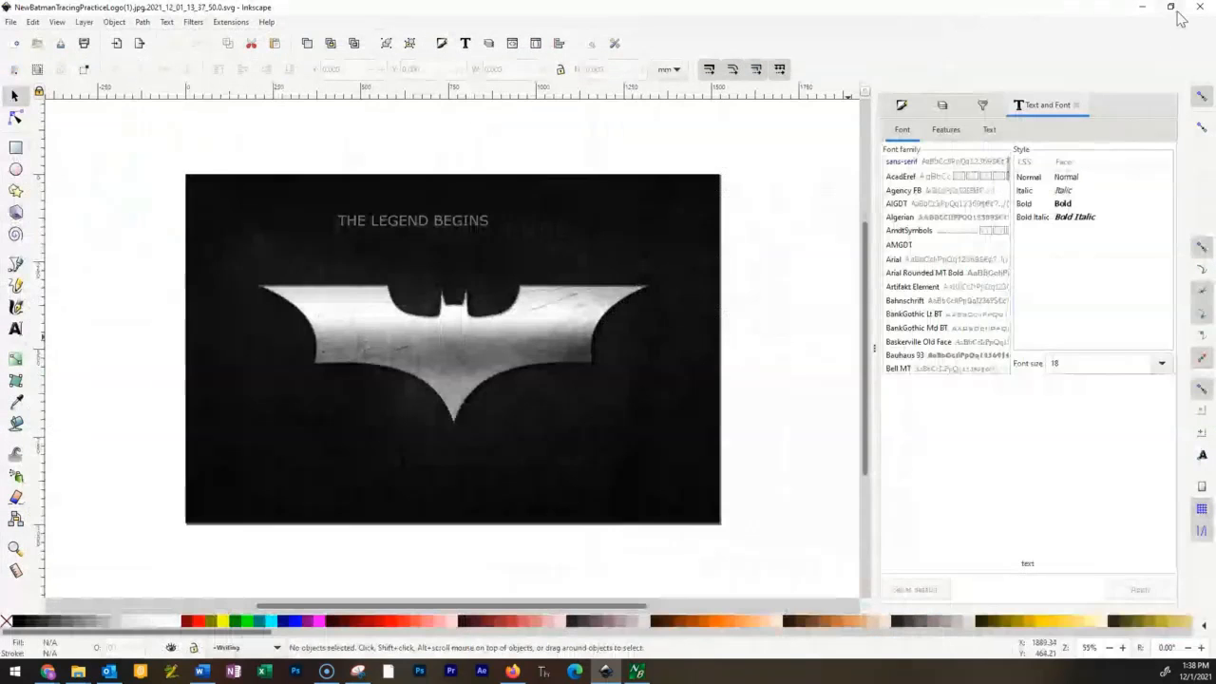
pyautogui.click(1172, 8)
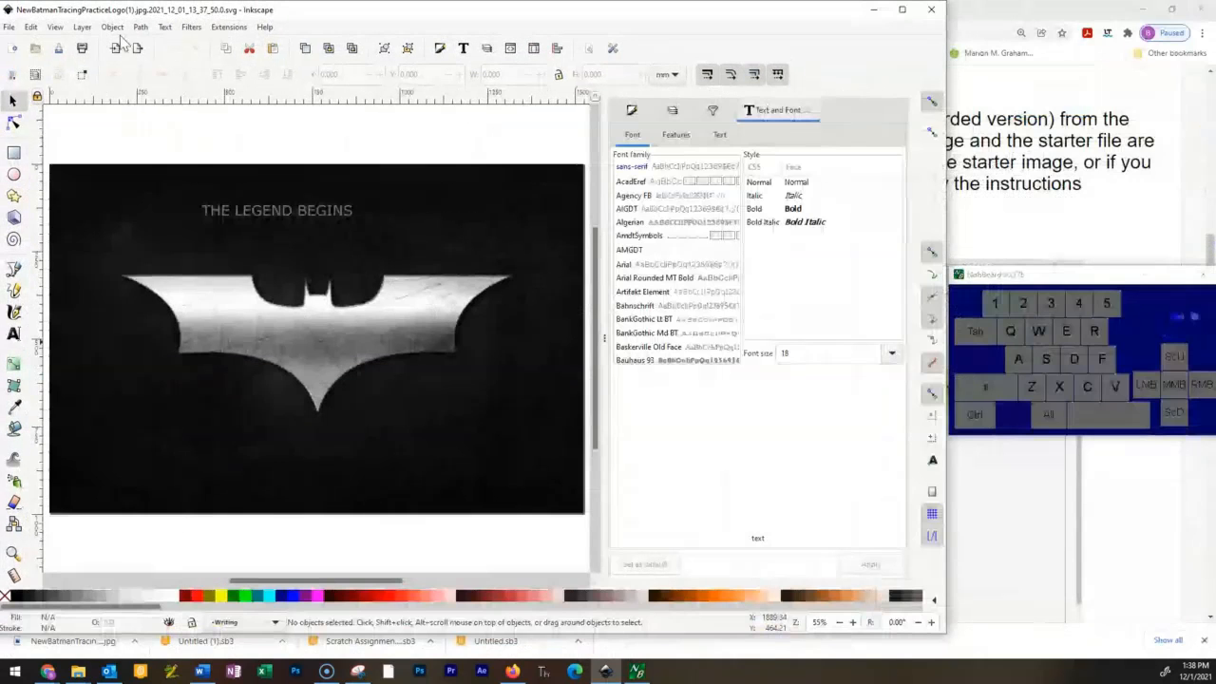
# Save the recovered drawing to the Desktop as Tutorial.svg in Inkscape SVG format.
pyautogui.click(9, 28)
pyautogui.click(45, 134)
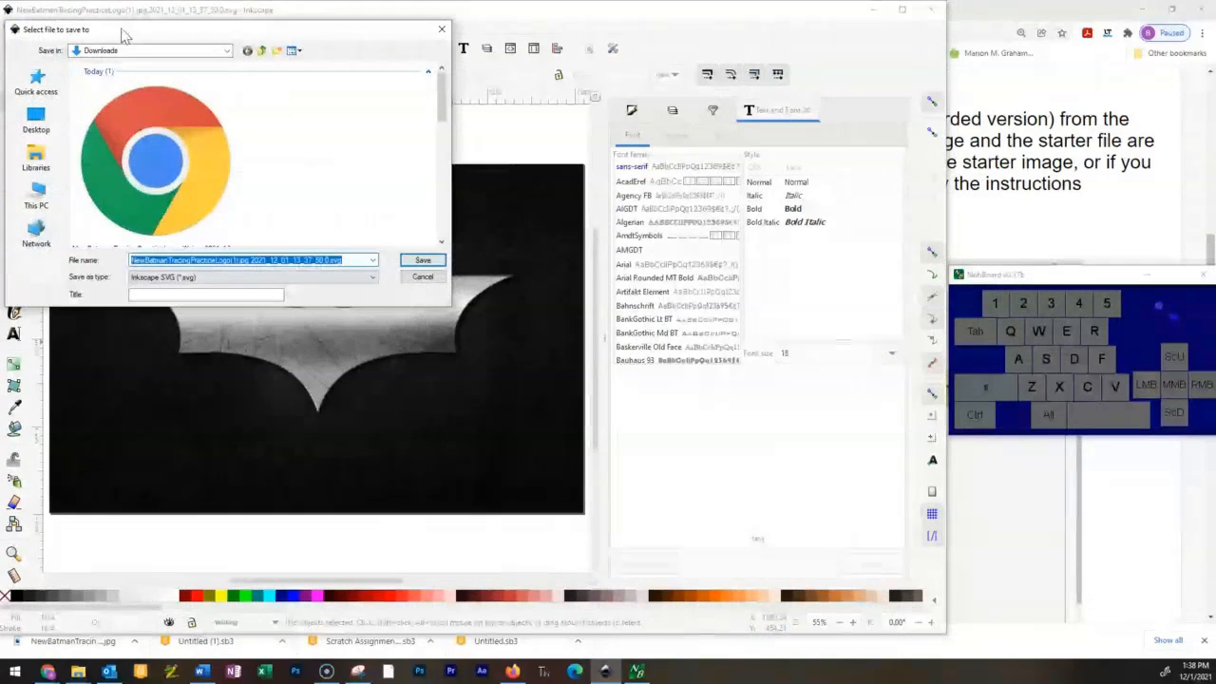
pyautogui.moveTo(122, 35); pyautogui.dragTo(247, 91)
pyautogui.click(162, 176)
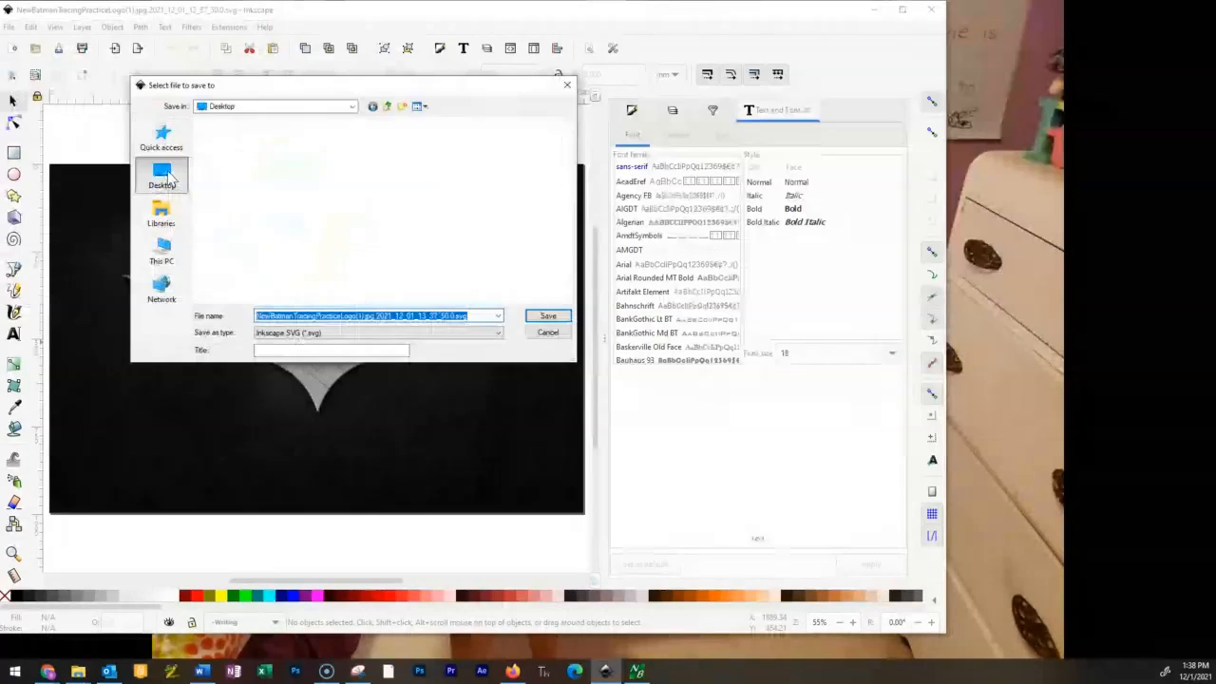
pyautogui.click(412, 316)
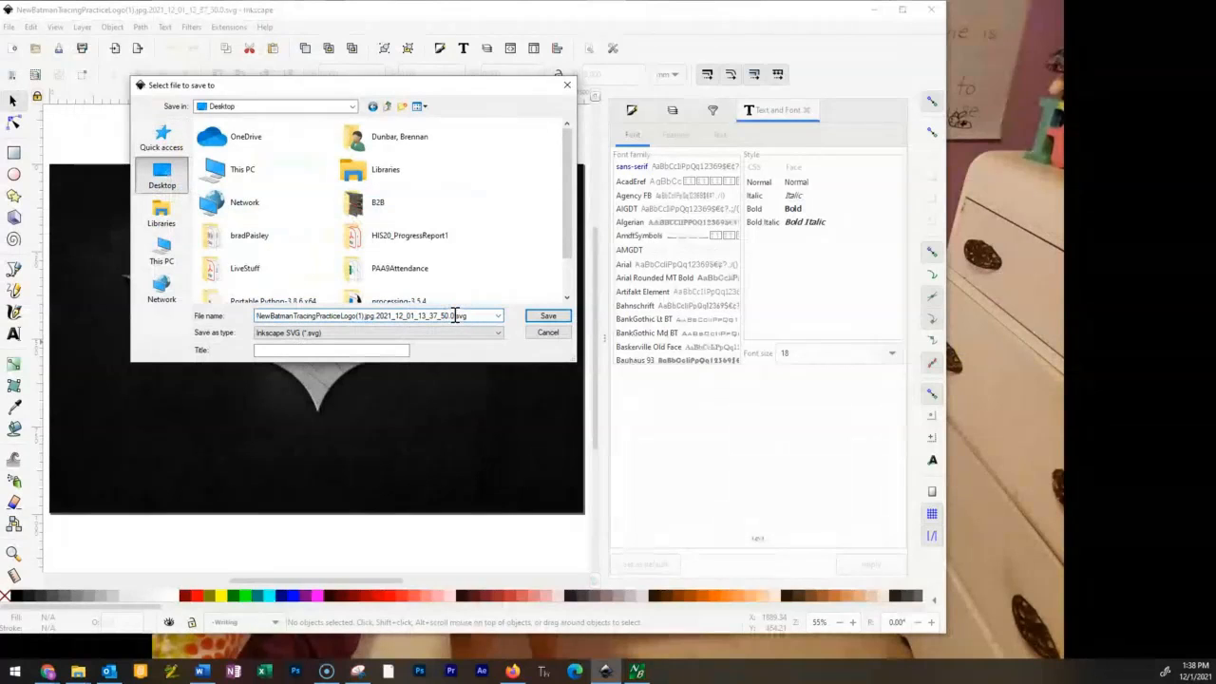
pyautogui.moveTo(455, 315); pyautogui.dragTo(189, 309)
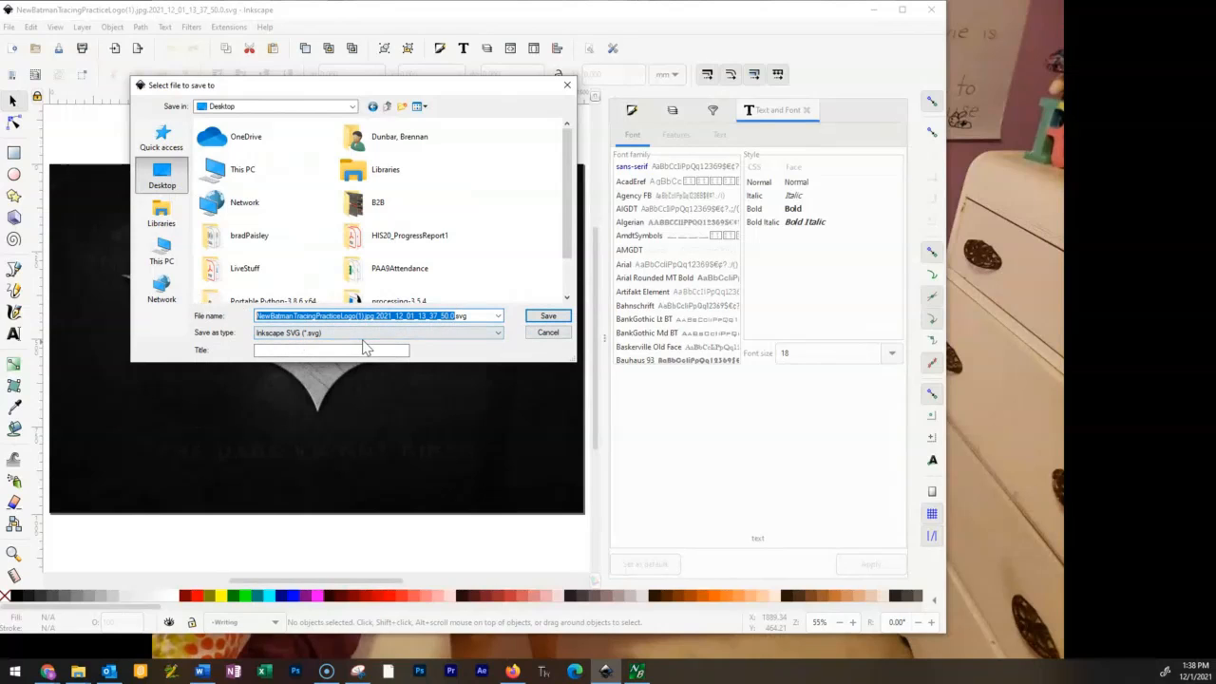
pyautogui.write('torial')
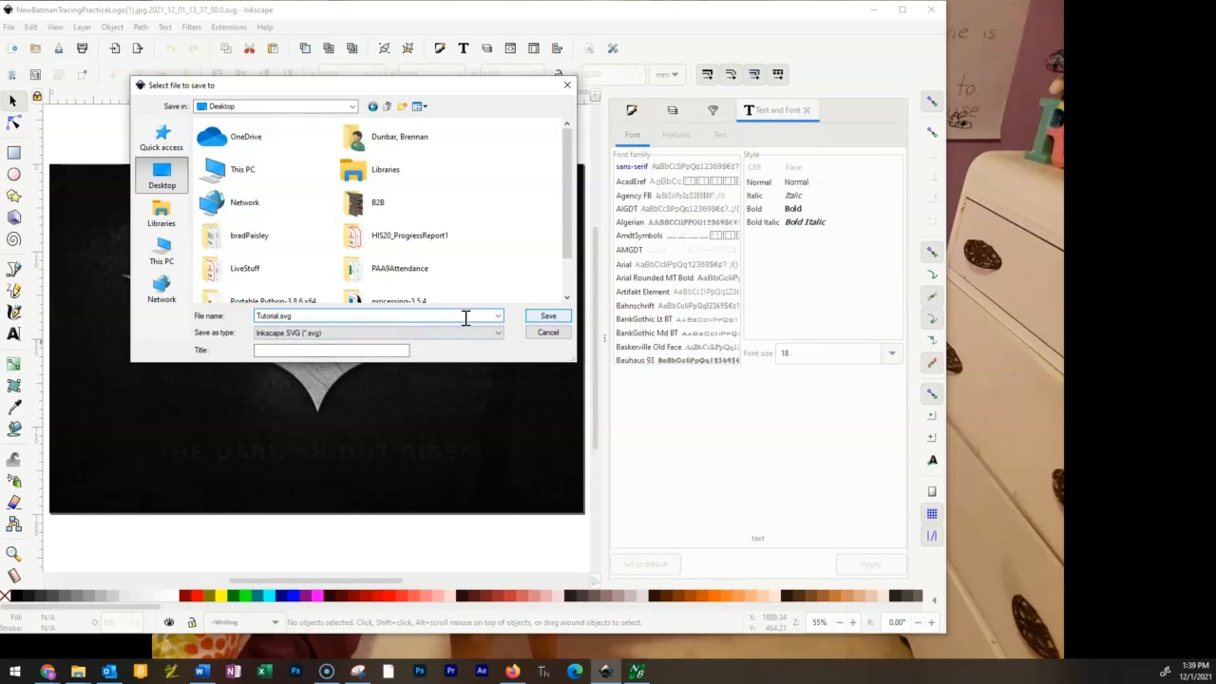
pyautogui.click(549, 316)
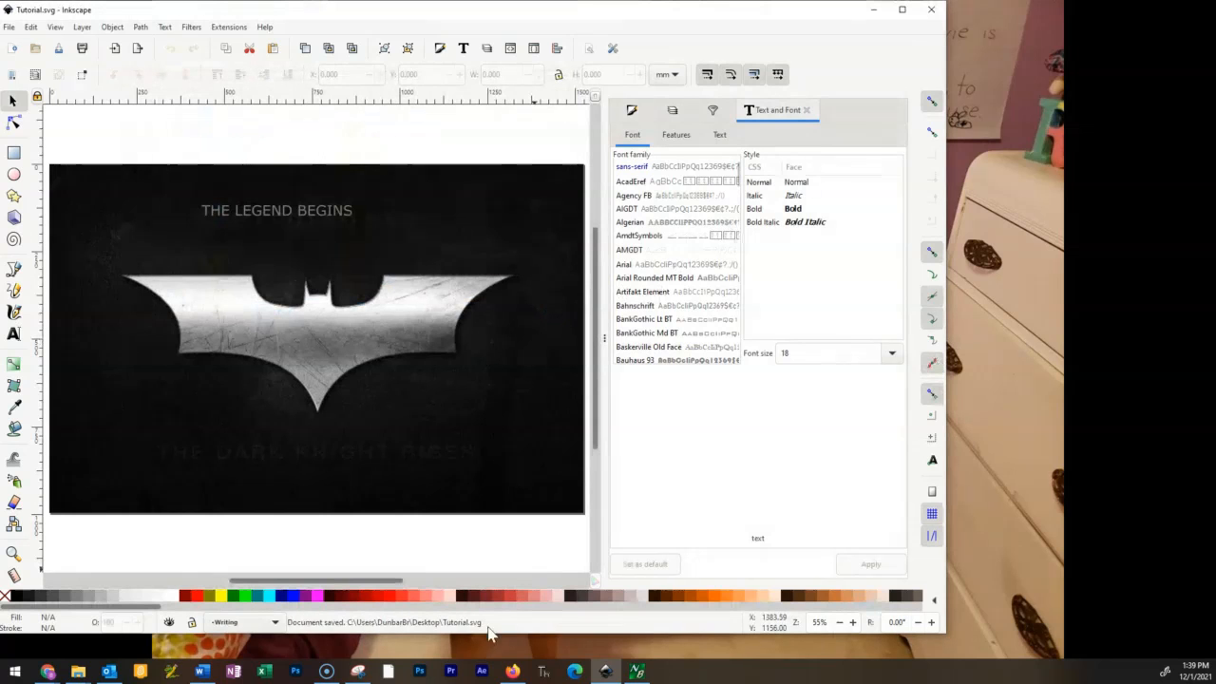
# Delete the THE LEGEND BEGINS text above the bat logo.
pyautogui.click(605, 671)
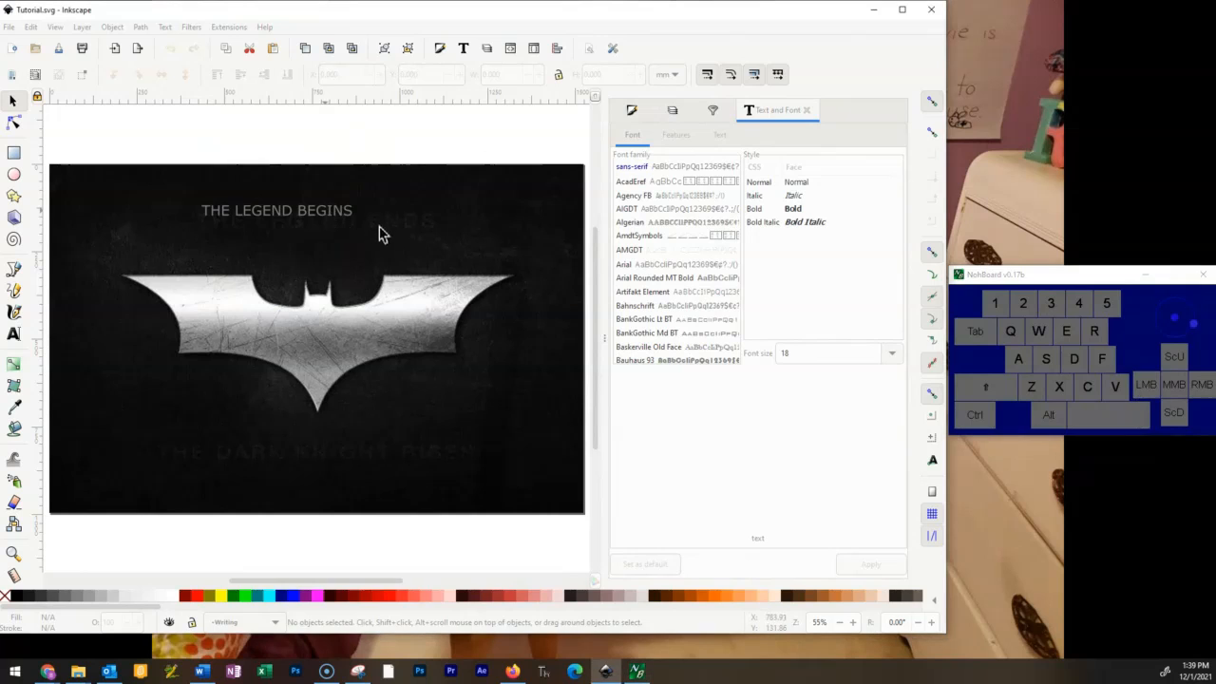
pyautogui.click(333, 211)
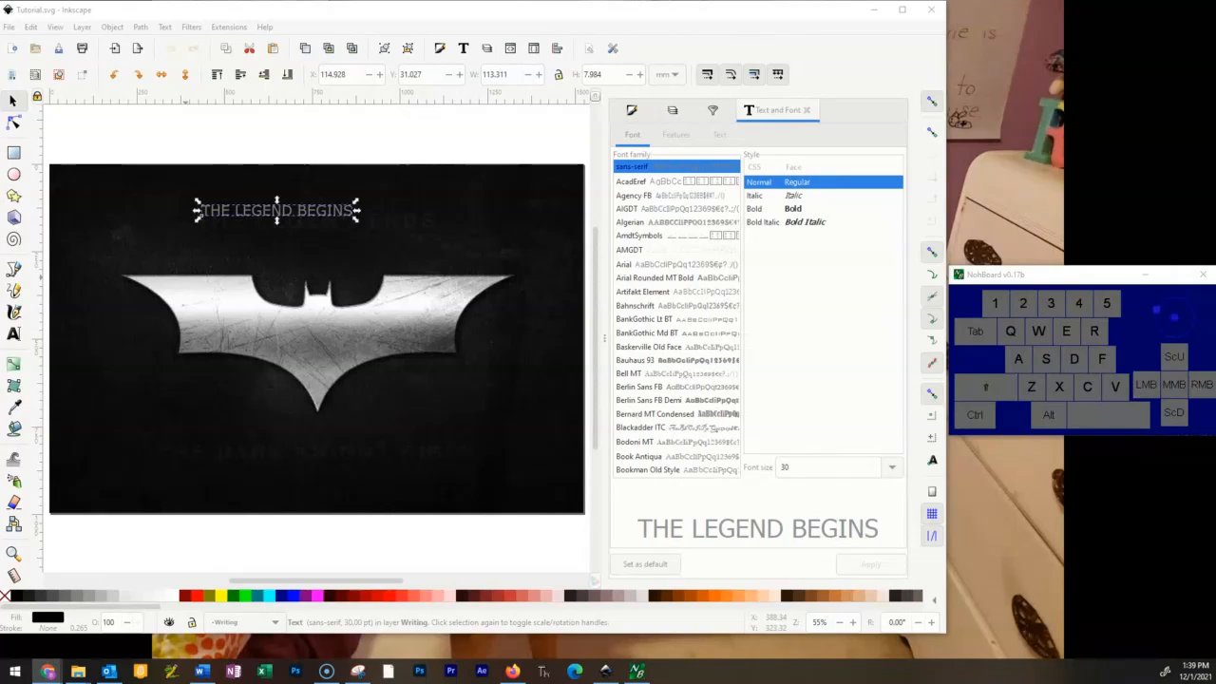
pyautogui.click(334, 222)
pyautogui.press('Delete')
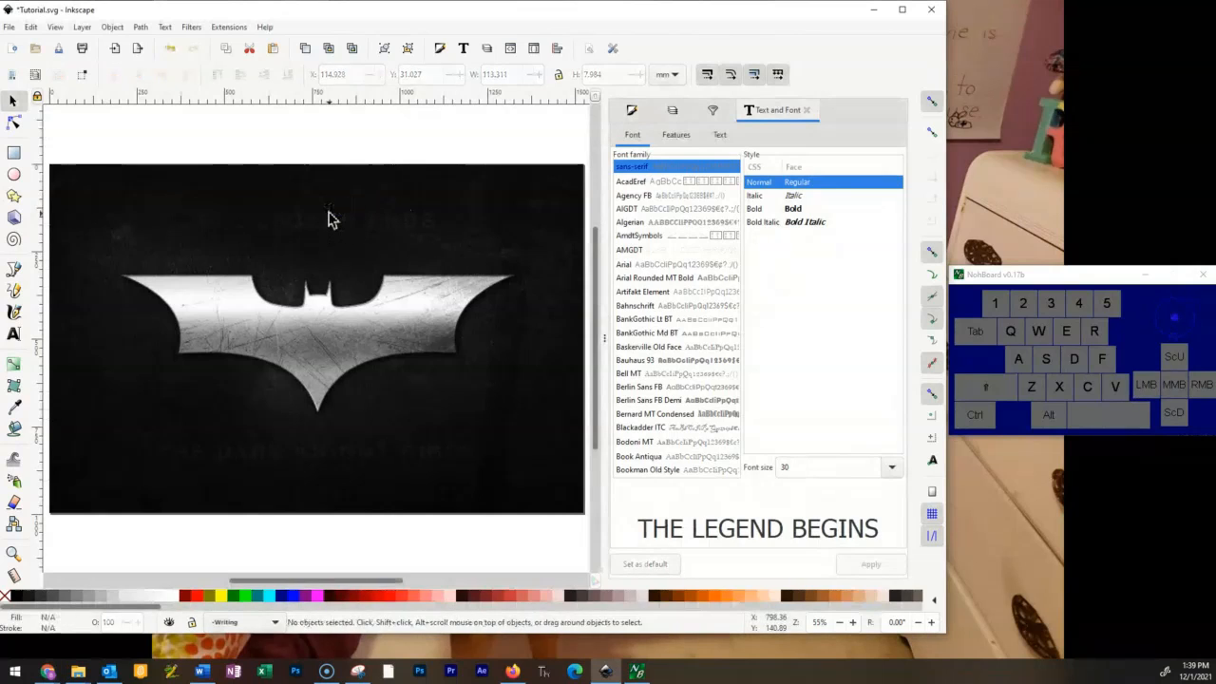
pyautogui.scroll(2, 291, 215)
pyautogui.scroll(-2, 295, 225)
pyautogui.scroll(2, 298, 228)
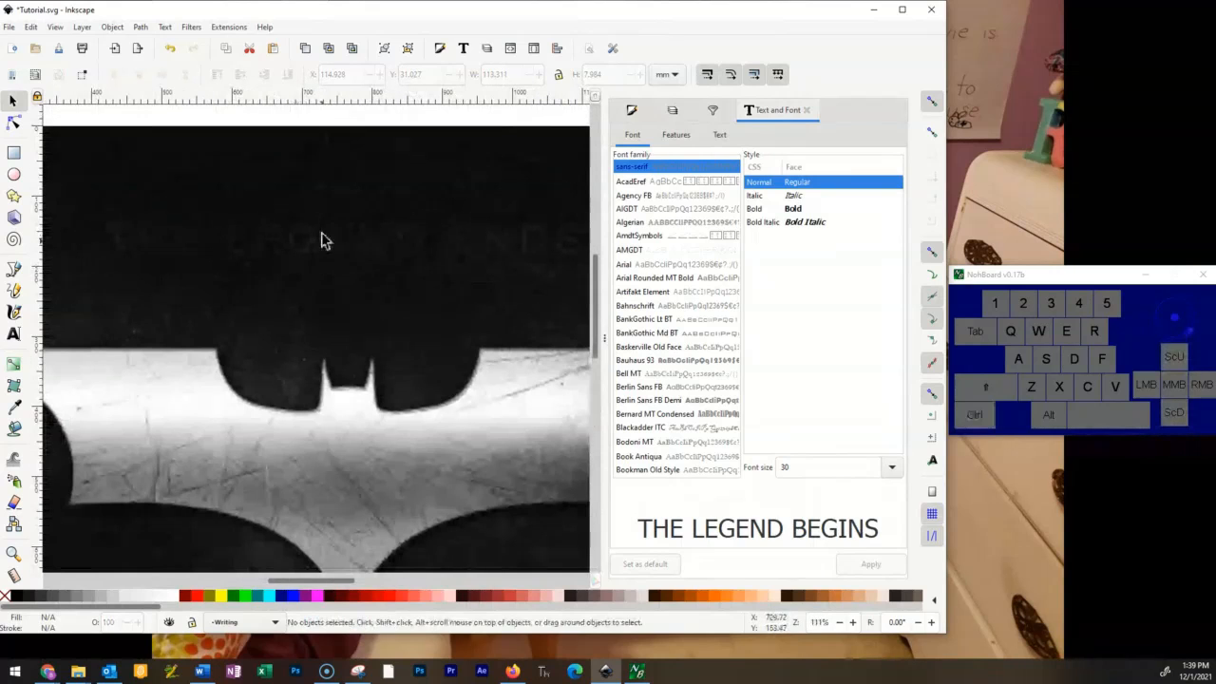
# Add the text "the legend ends" above the bat logo on the Writing layer.
pyautogui.scroll(-2, 335, 241)
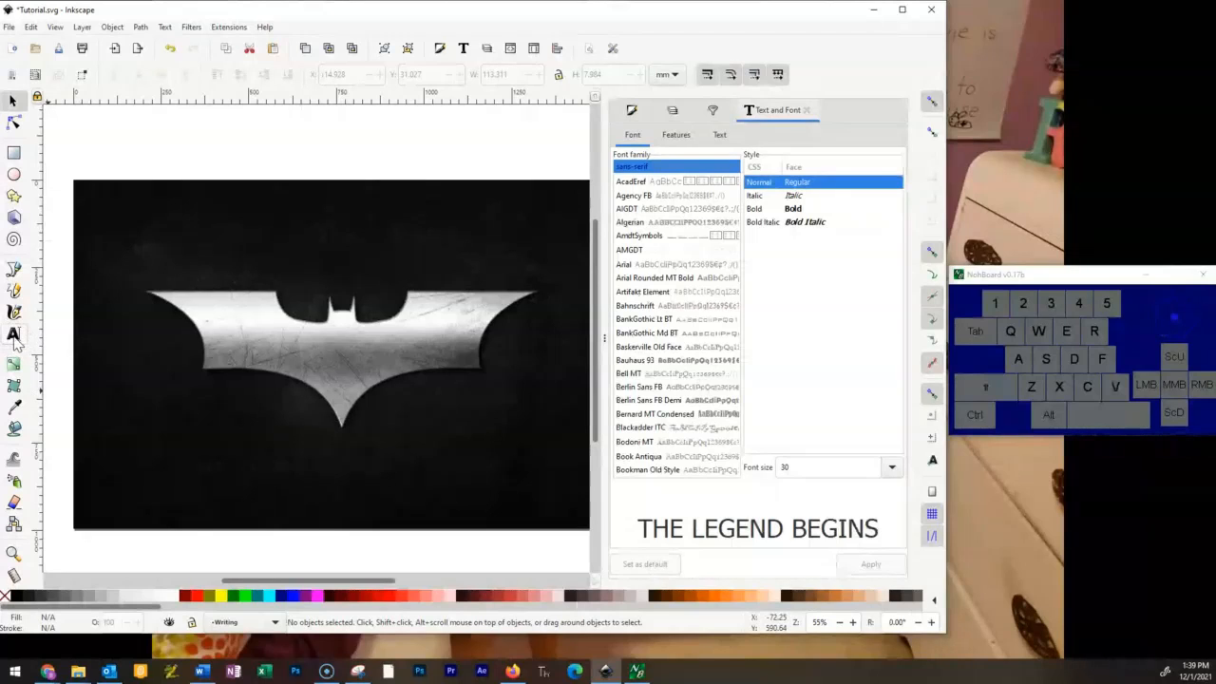
pyautogui.click(13, 334)
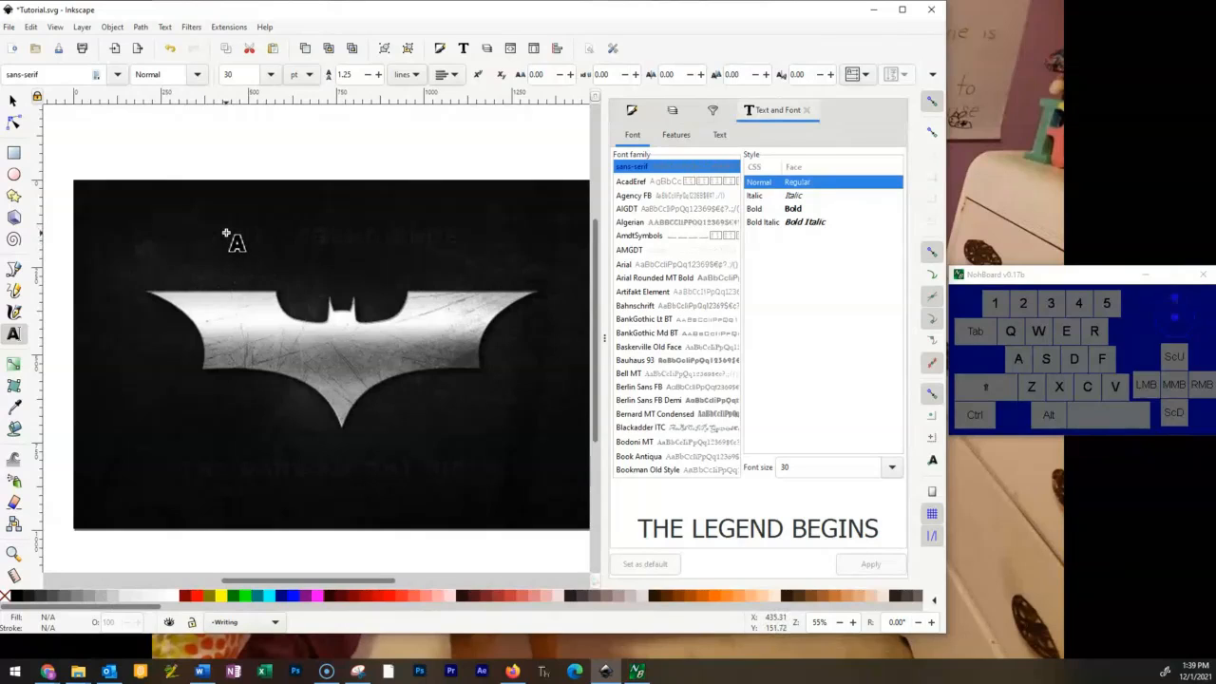
pyautogui.click(228, 233)
pyautogui.press('capslock')
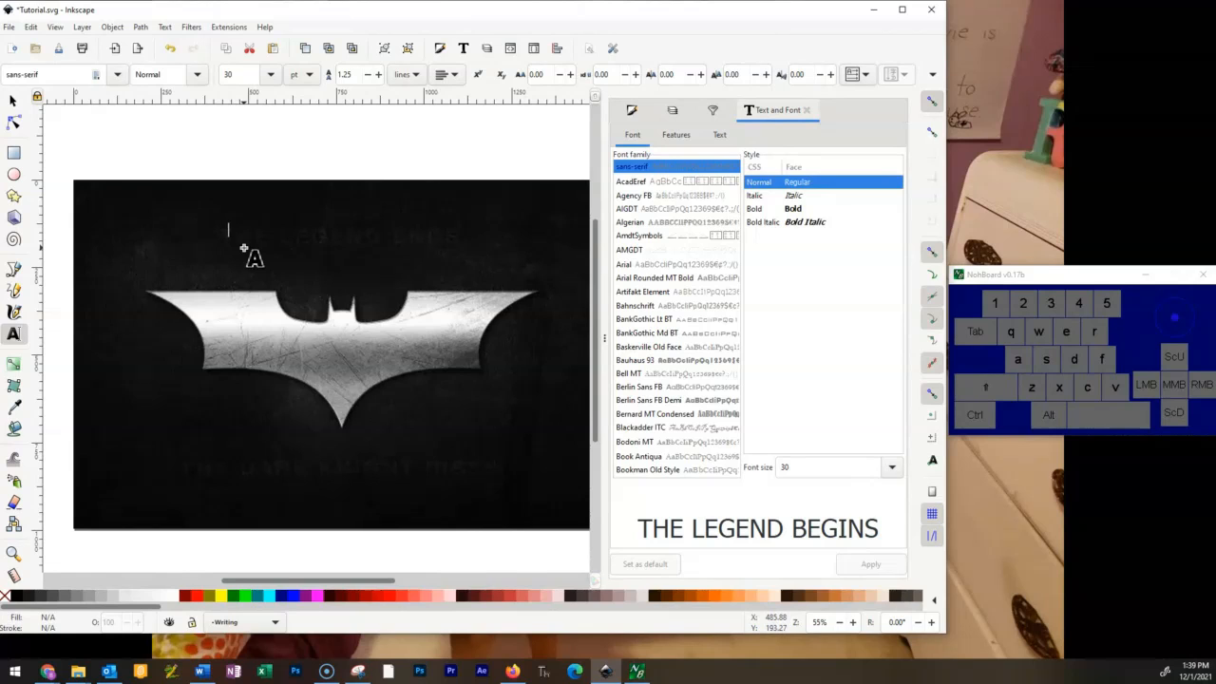
pyautogui.write('the lege')
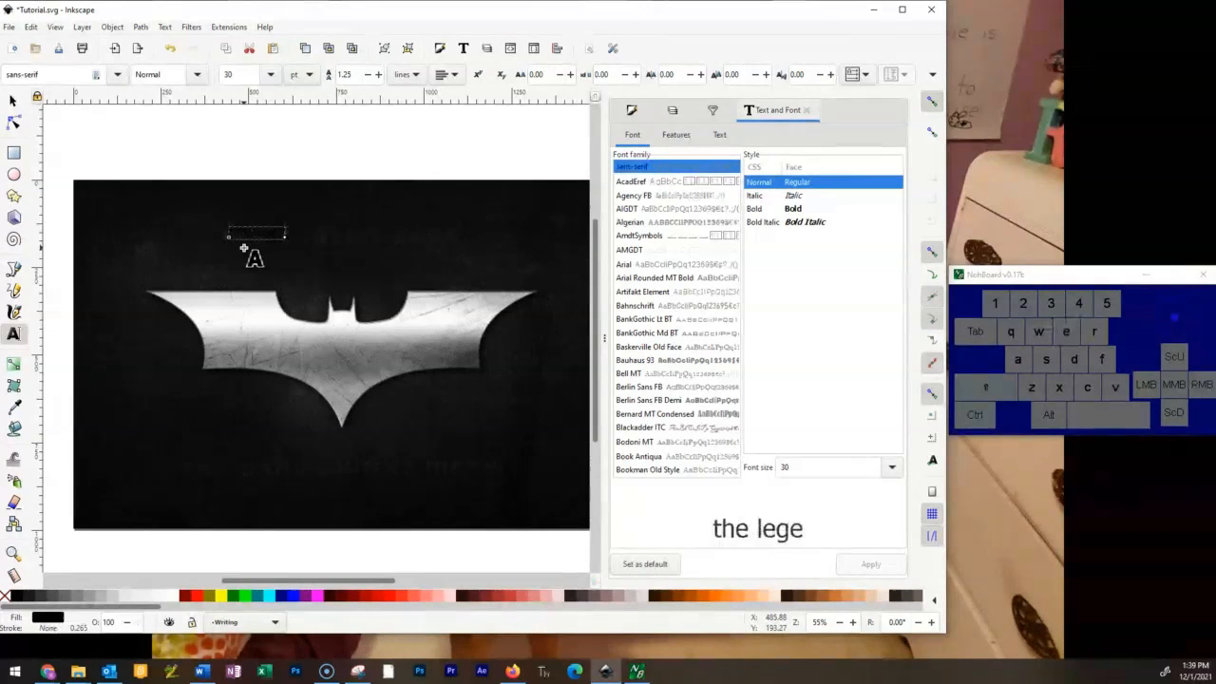
pyautogui.write('nd ends')
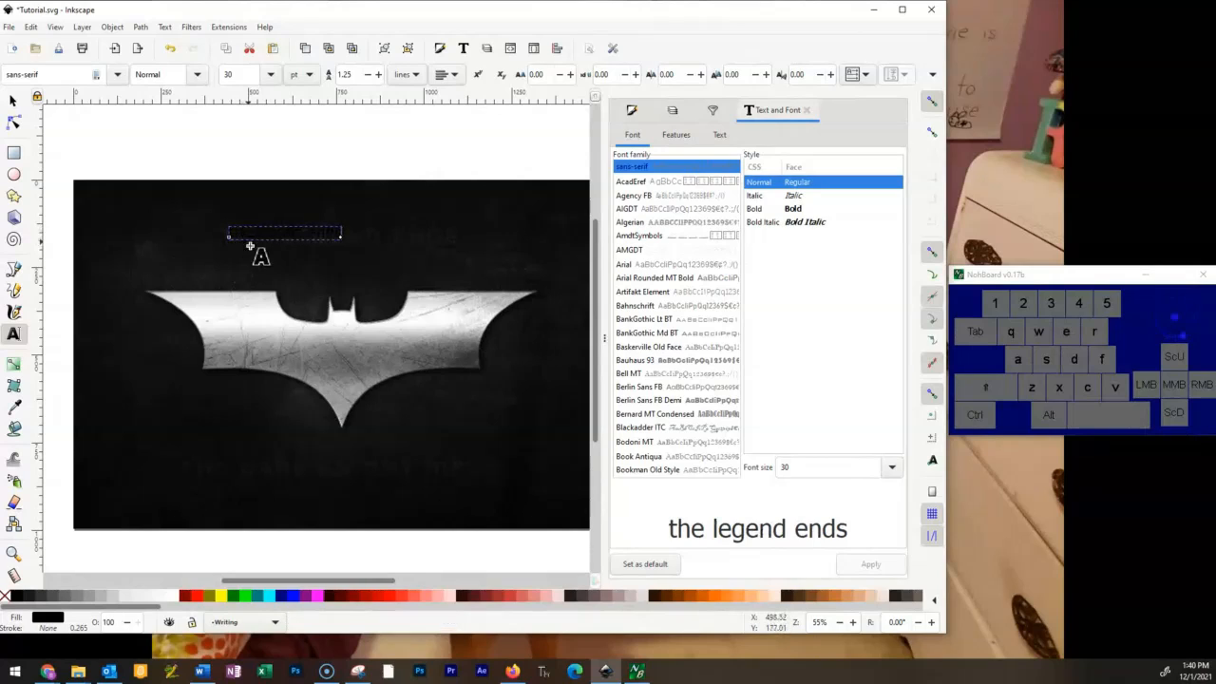
# Recolor all letters of "the legend ends" with a gray fill.
pyautogui.moveTo(231, 233); pyautogui.dragTo(374, 250)
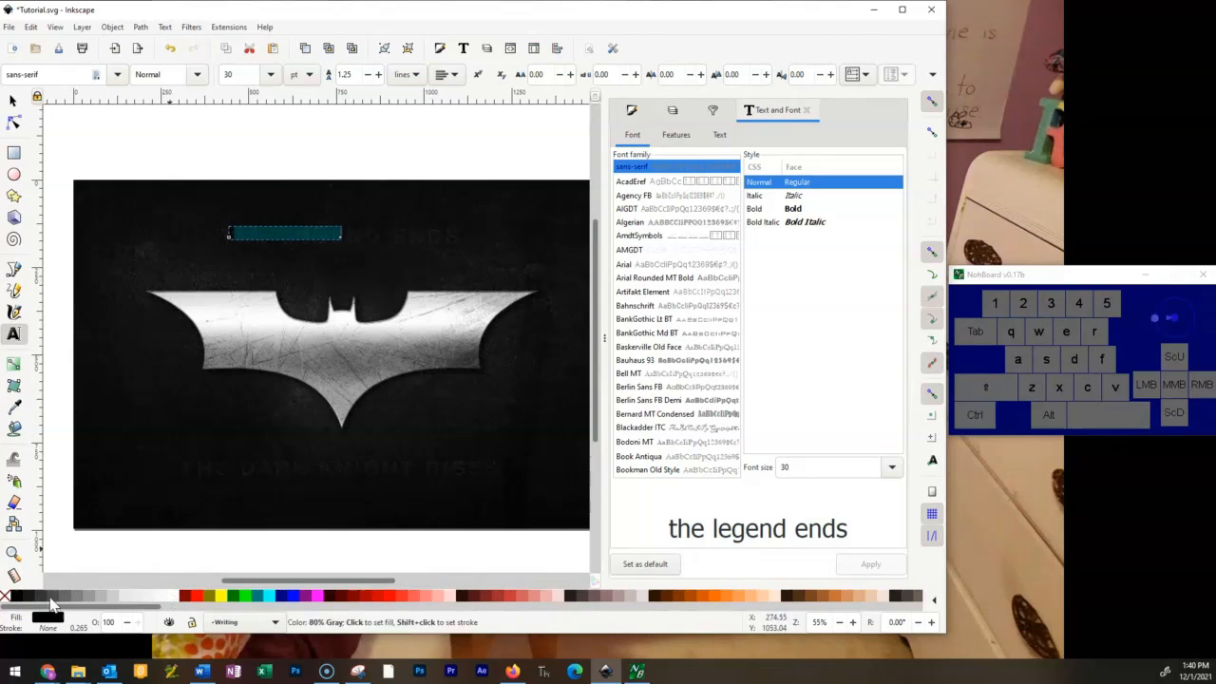
pyautogui.click(85, 595)
pyautogui.moveTo(241, 232); pyautogui.dragTo(226, 233)
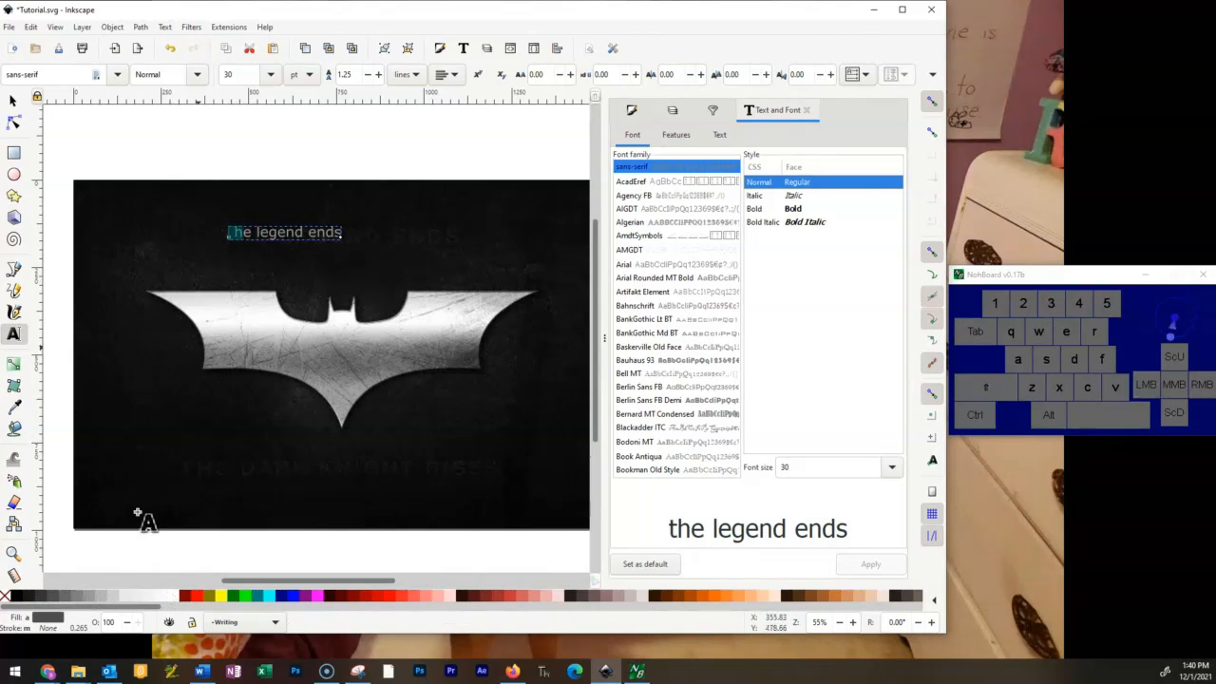
pyautogui.click(79, 596)
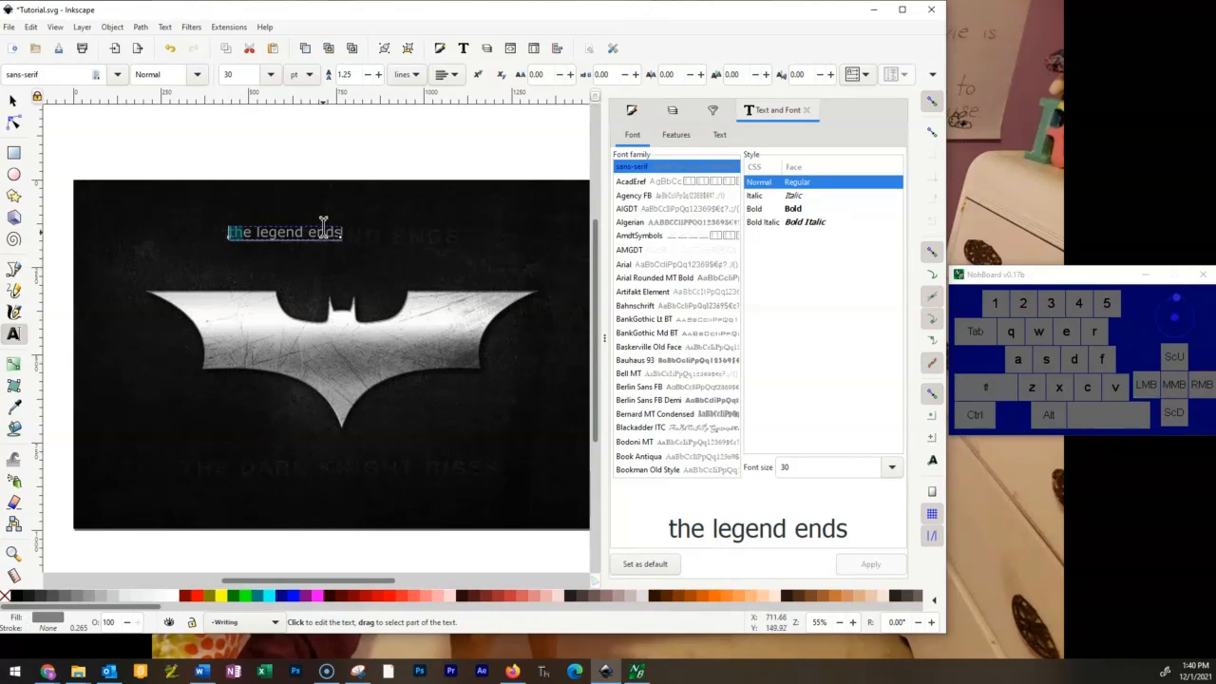
# Retype the whole text in capitals as "THE LEGEND ENDS" and give it a gray fill.
pyautogui.hotkey('ctrl', 'a')
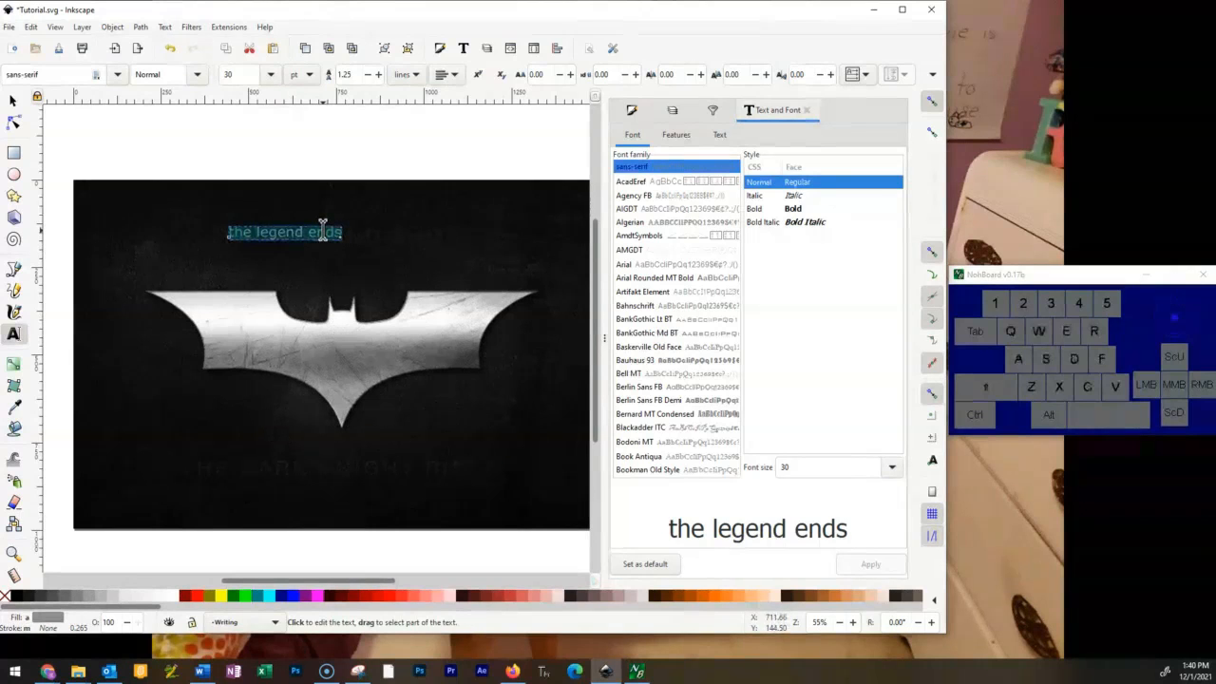
pyautogui.write('THE LEGEND ENDS')
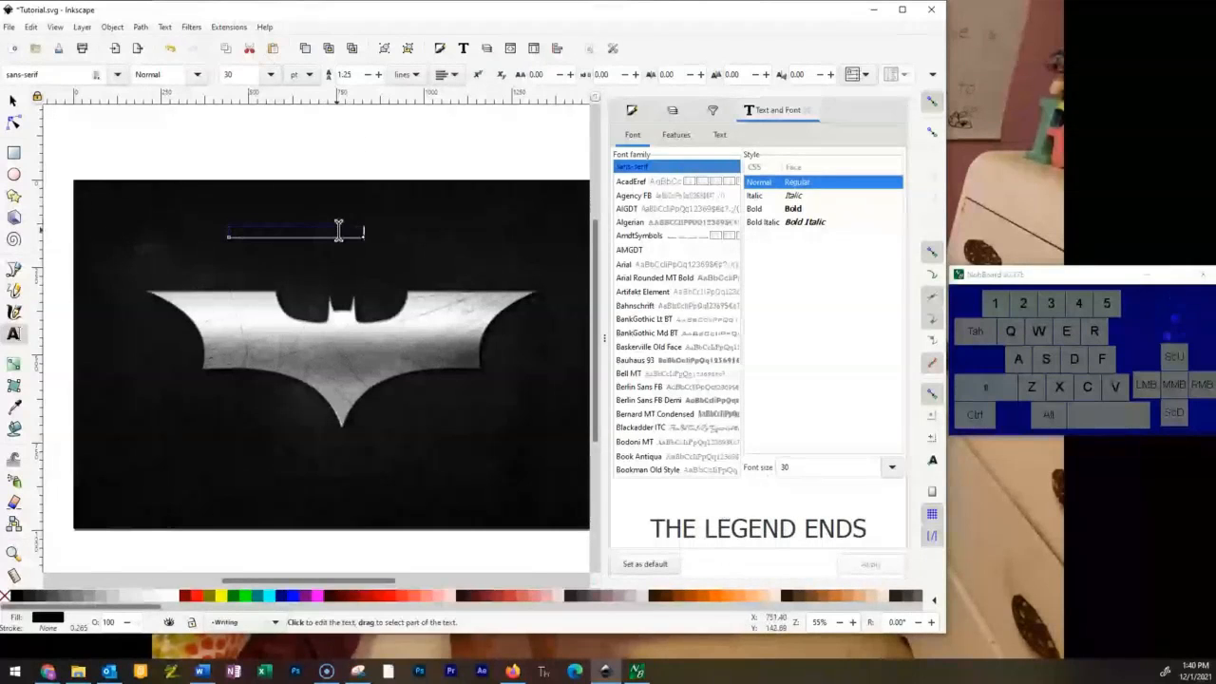
pyautogui.hotkey('ctrl', 'a')
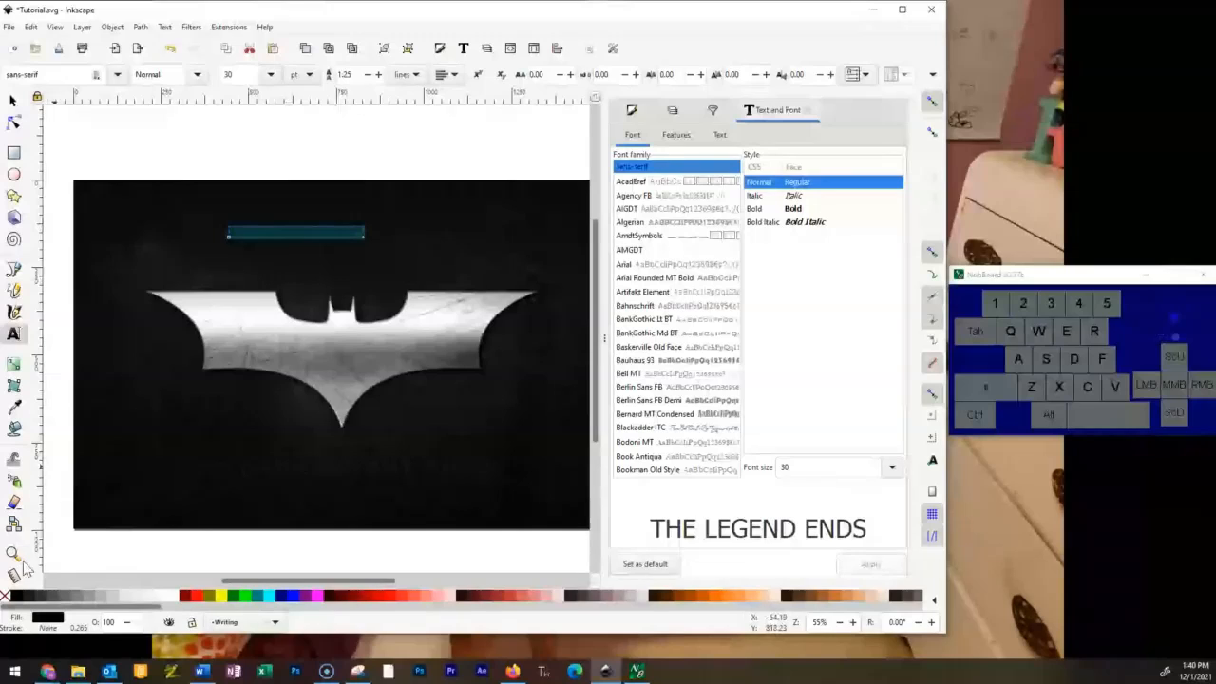
pyautogui.click(59, 601)
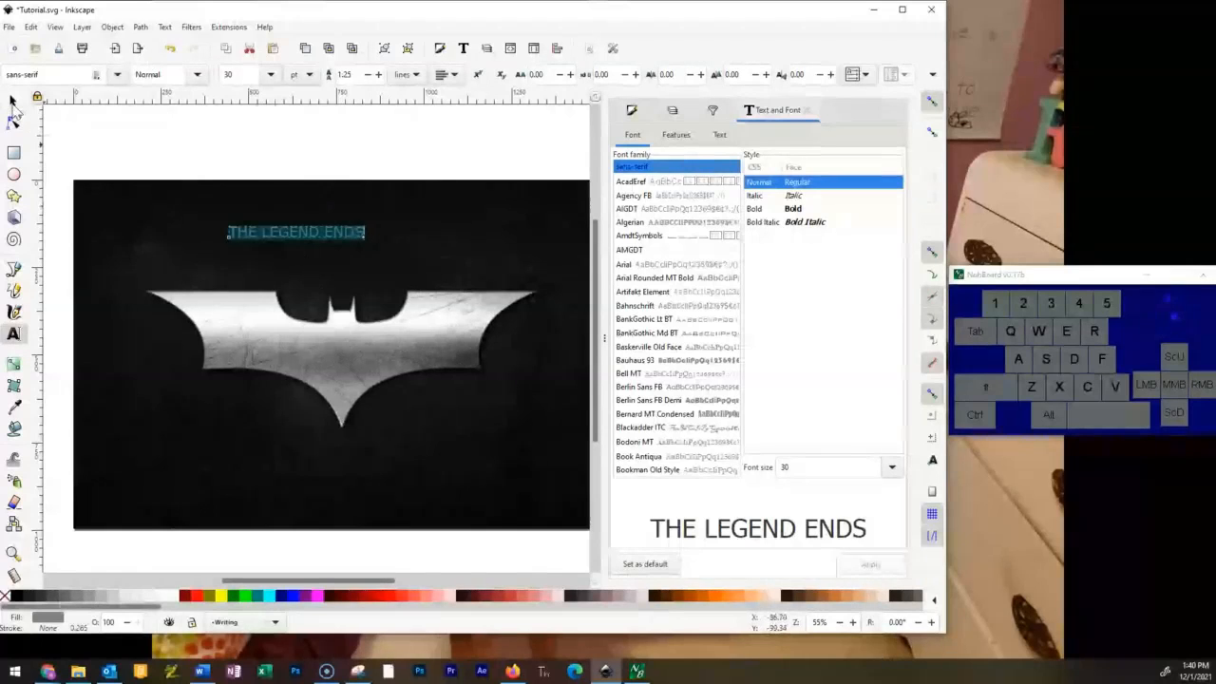
pyautogui.click(60, 142)
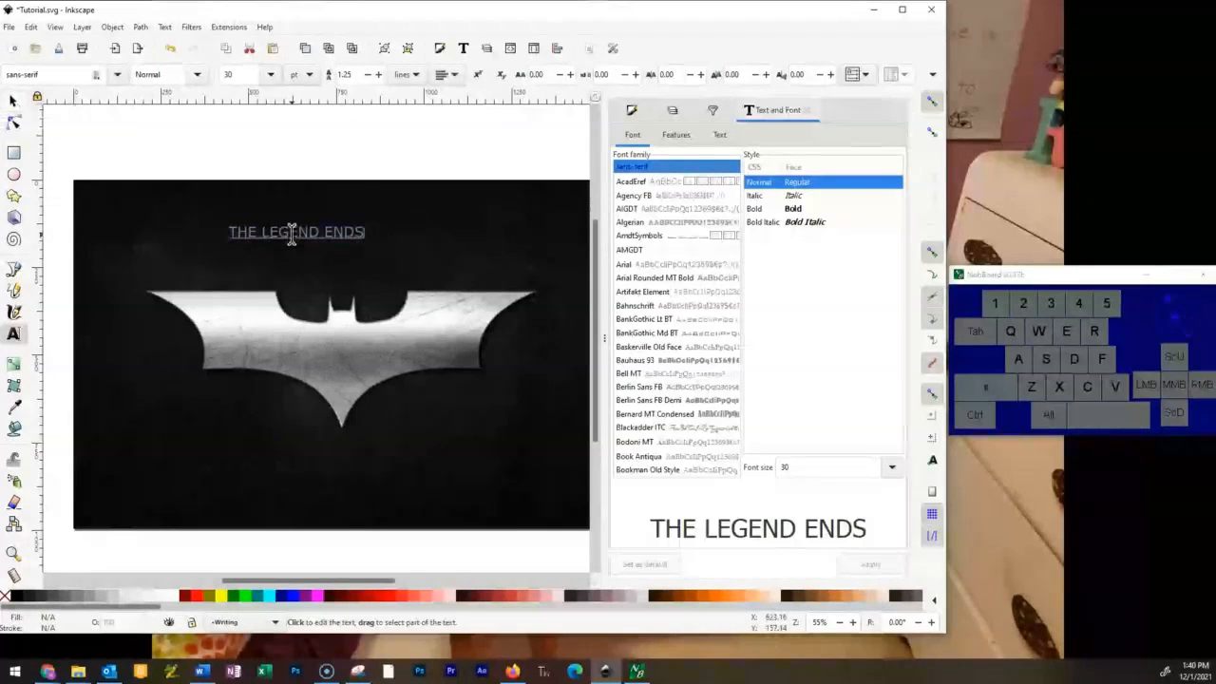
# Move THE LEGEND ENDS above the bat logo to about X 111 mm, Y 38 mm.
pyautogui.click(13, 105)
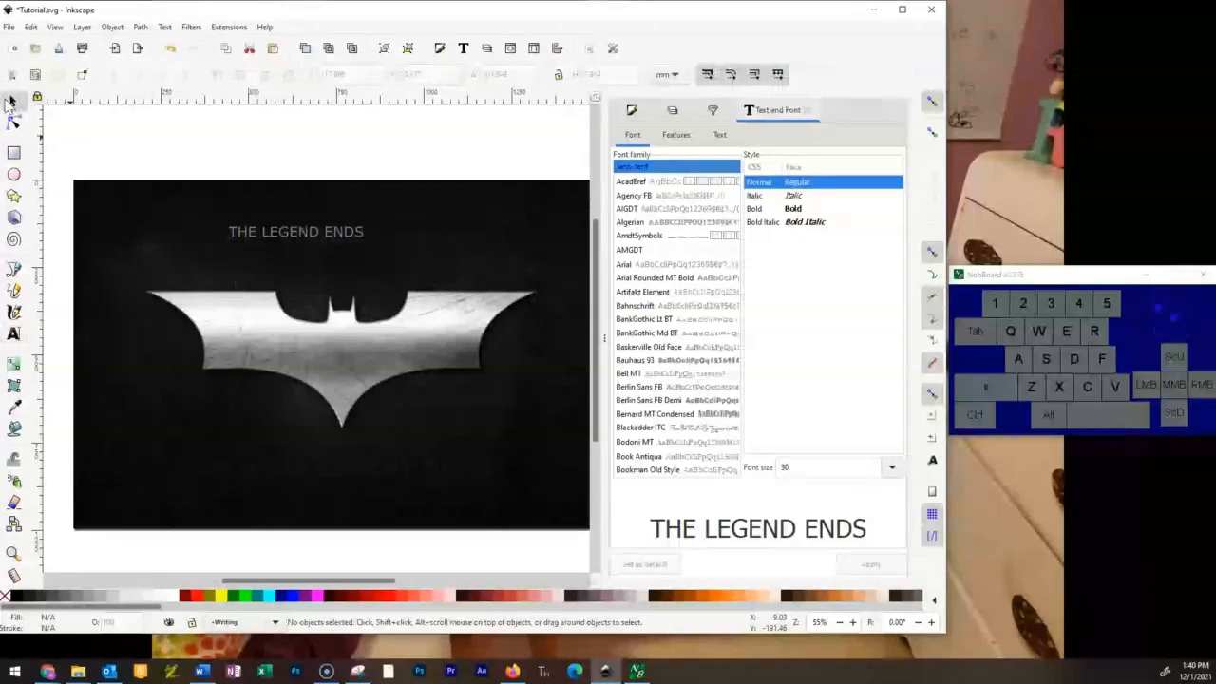
pyautogui.moveTo(303, 232)
pyautogui.mouseDown()
pyautogui.moveTo(390, 237)
pyautogui.moveTo(368, 247)
pyautogui.moveTo(320, 231)
pyautogui.moveTo(304, 240)
pyautogui.moveTo(313, 249)
pyautogui.moveTo(298, 244)
pyautogui.mouseUp()
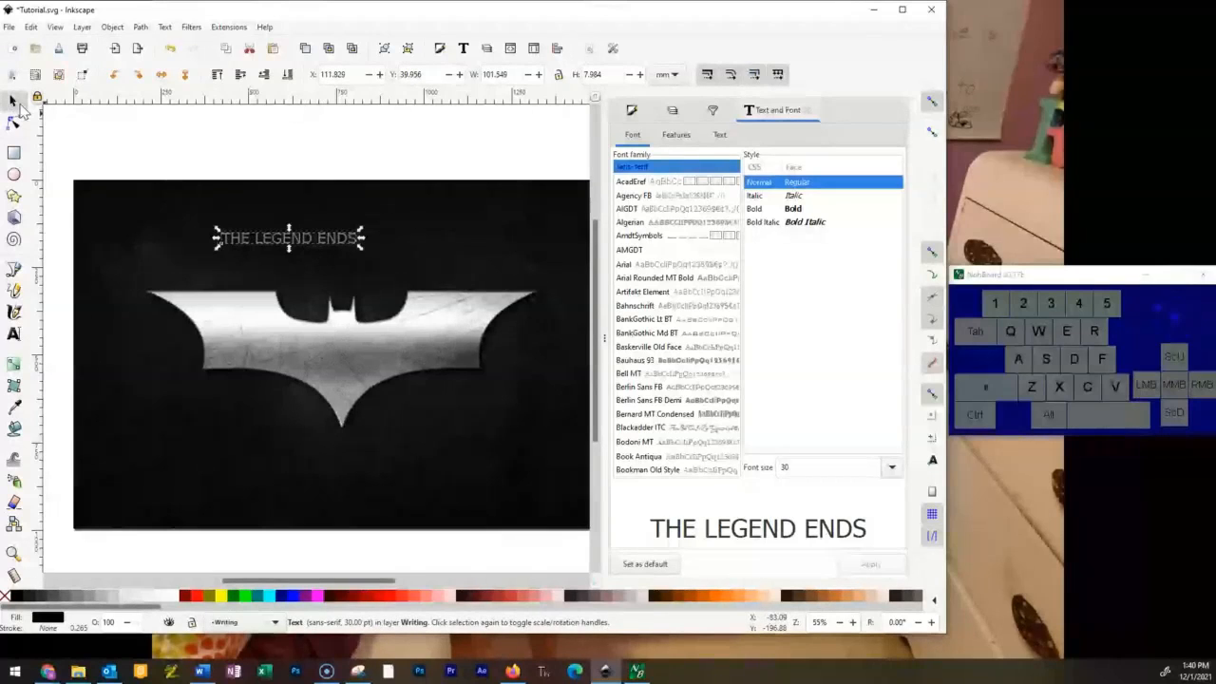
pyautogui.press('ctrl')
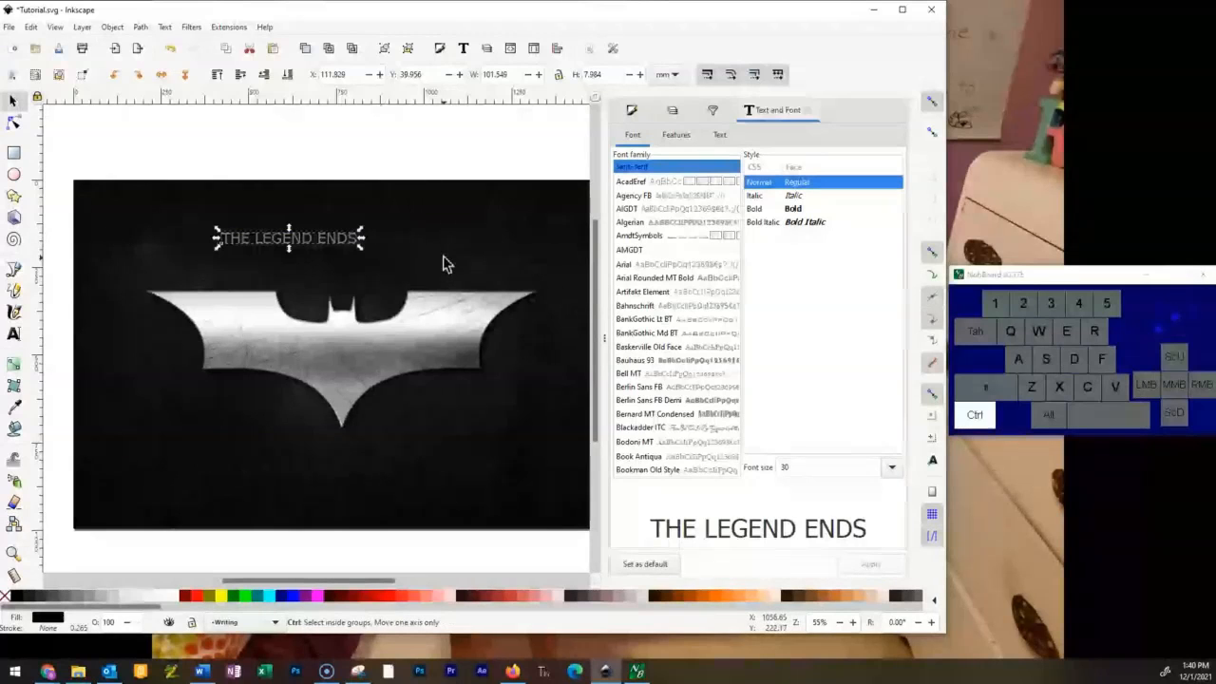
pyautogui.scroll(2, 442, 264)
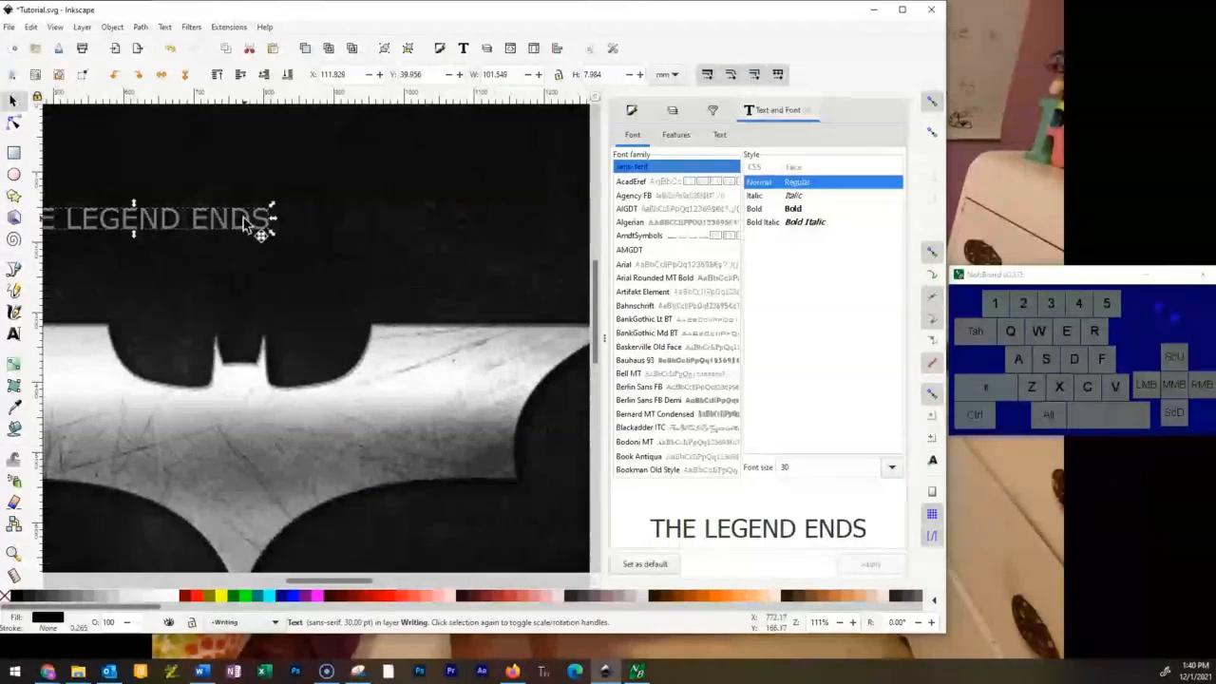
pyautogui.moveTo(243, 221); pyautogui.dragTo(292, 232)
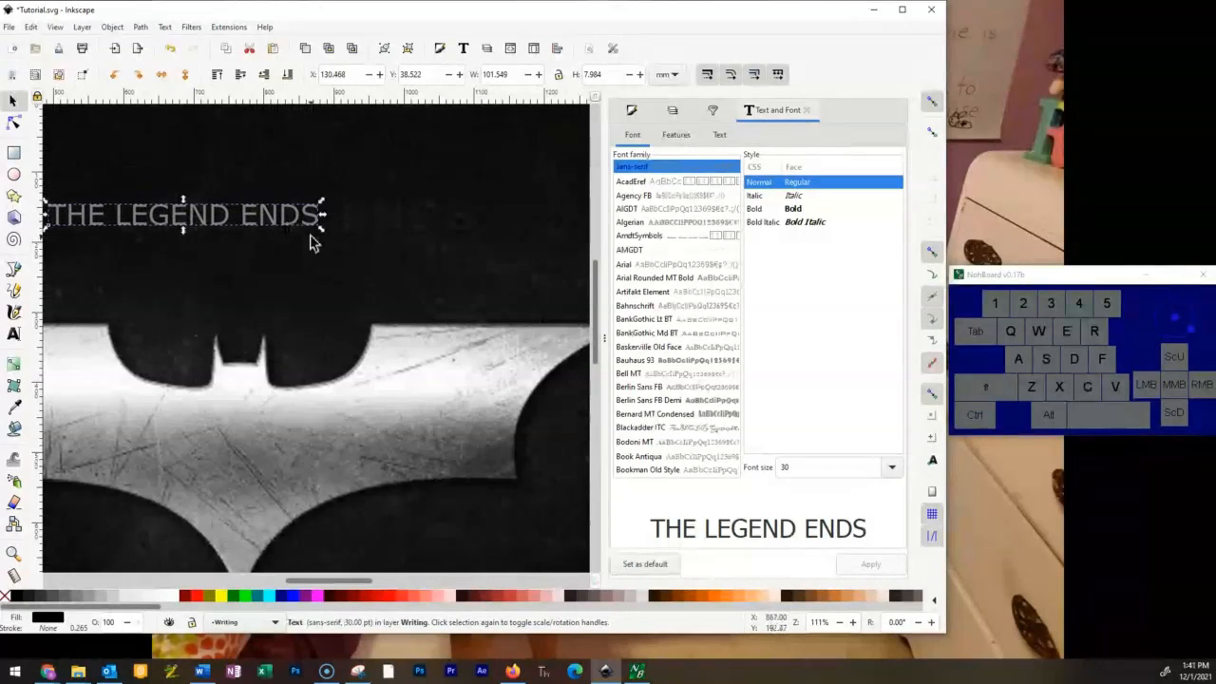
pyautogui.scroll(-2, 312, 239)
pyautogui.moveTo(187, 231); pyautogui.dragTo(162, 226)
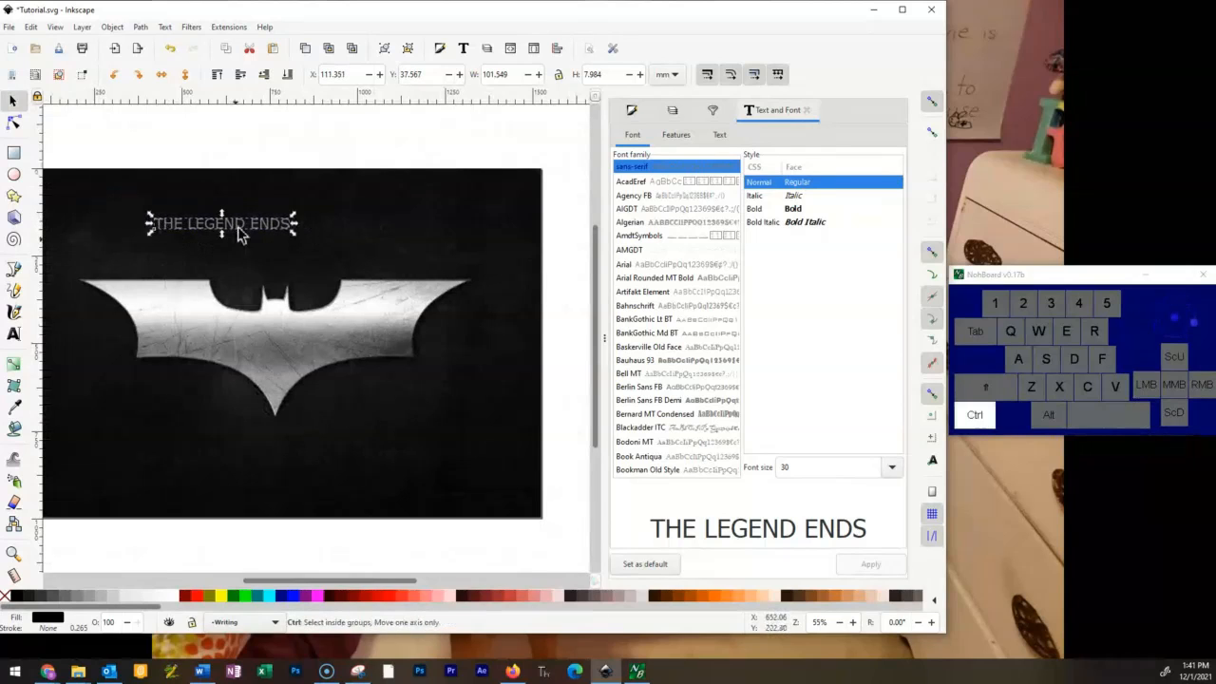
pyautogui.scroll(3, 237, 226)
pyautogui.scroll(-1, 333, 225)
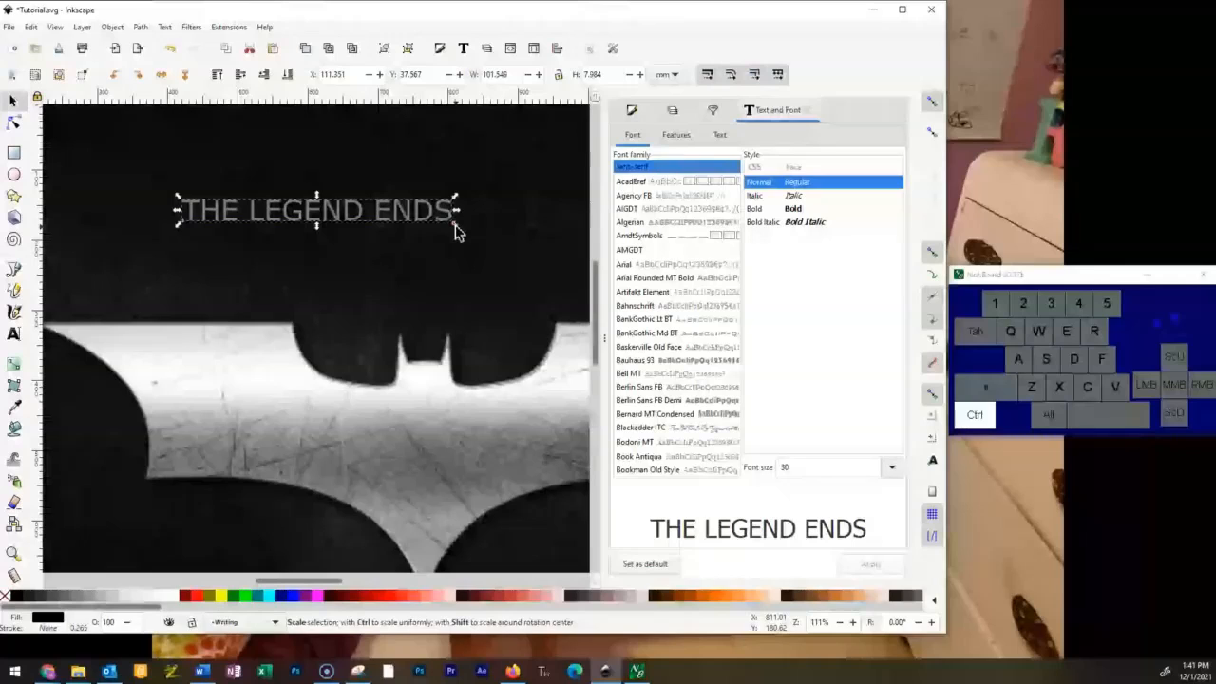
pyautogui.click(420, 222)
pyautogui.click(423, 217)
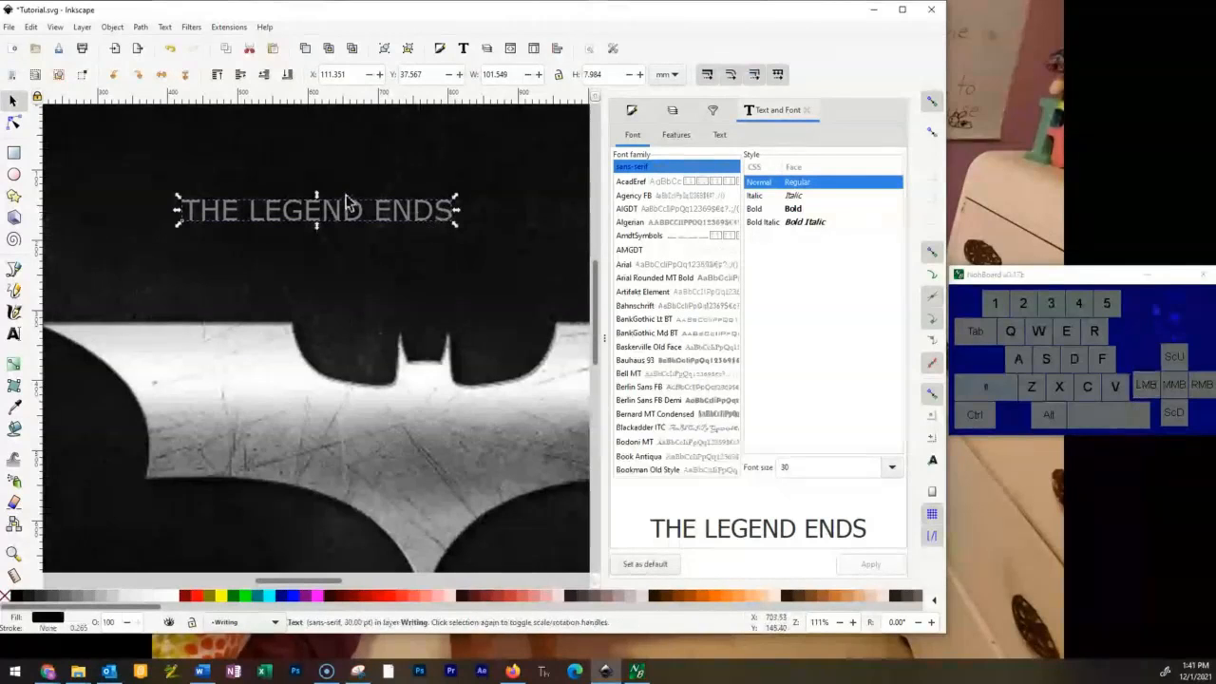
# Set the font size of the whole THE LEGEND ENDS text to 36 pt.
pyautogui.click(14, 335)
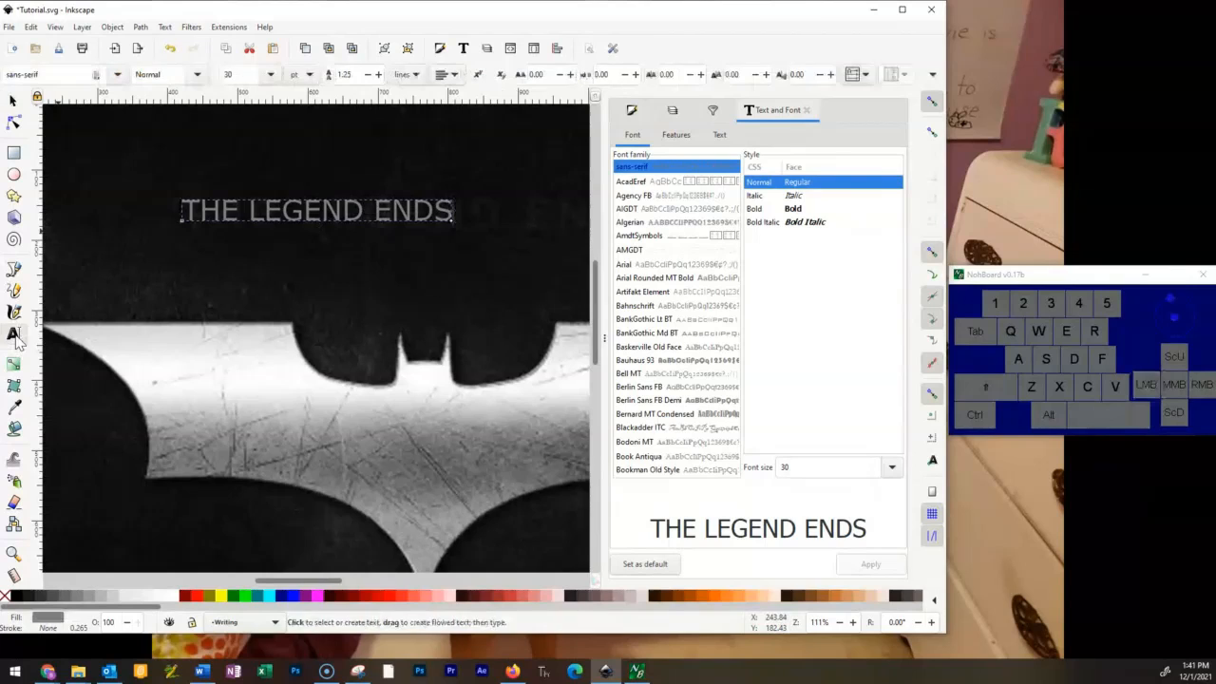
pyautogui.tripleClick(261, 211)
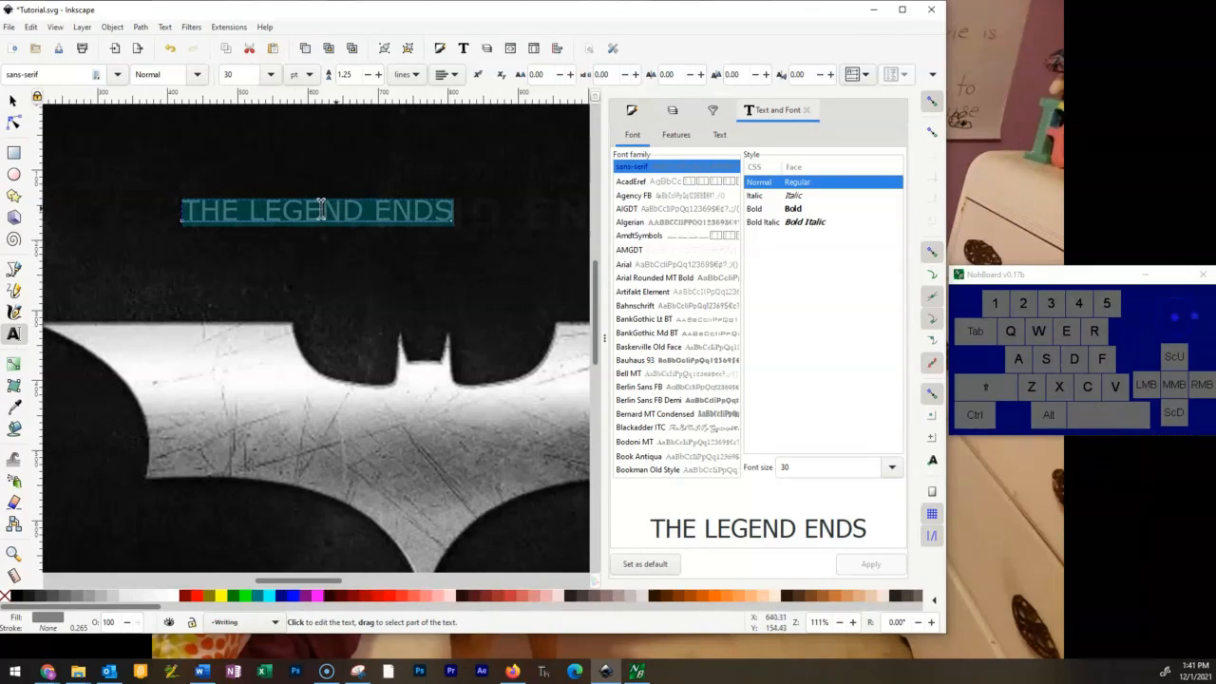
pyautogui.click(441, 211)
pyautogui.moveTo(444, 211); pyautogui.dragTo(179, 209)
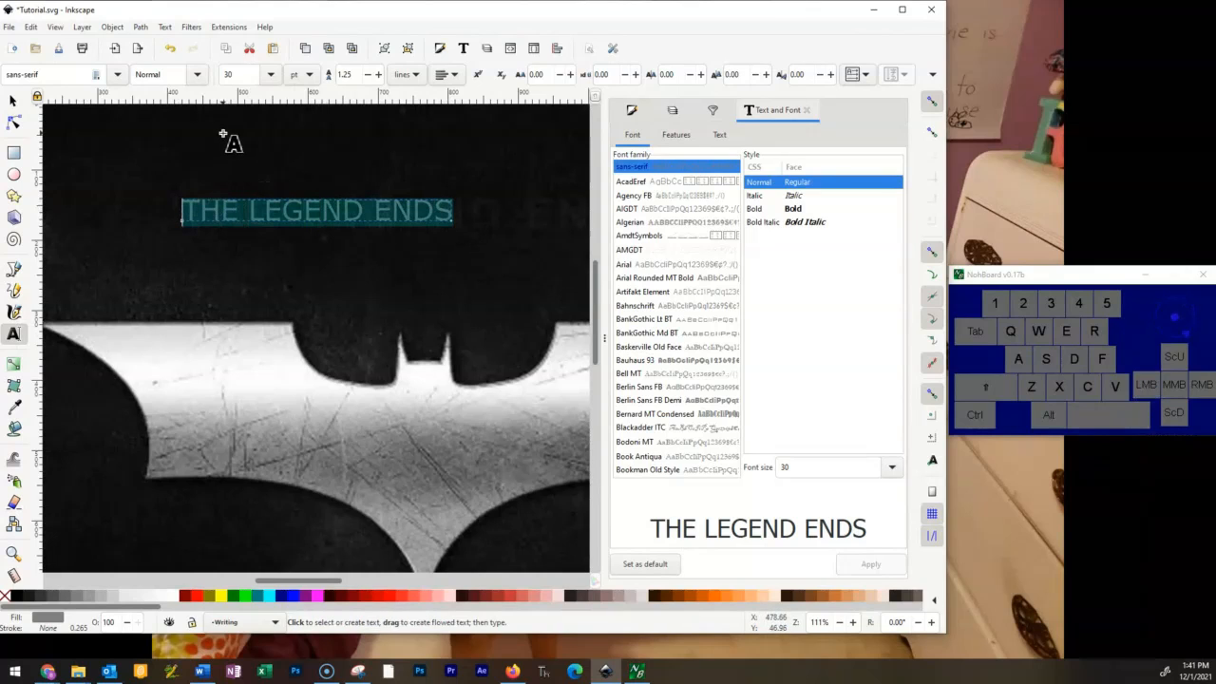
pyautogui.click(271, 75)
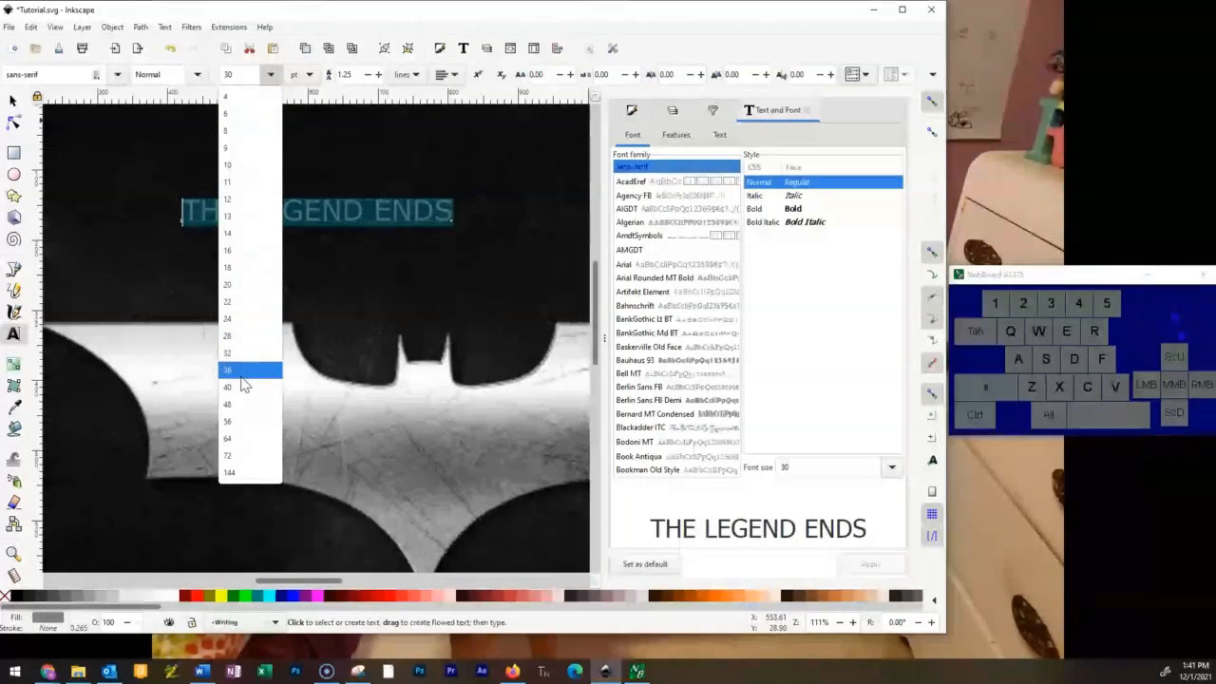
pyautogui.click(241, 376)
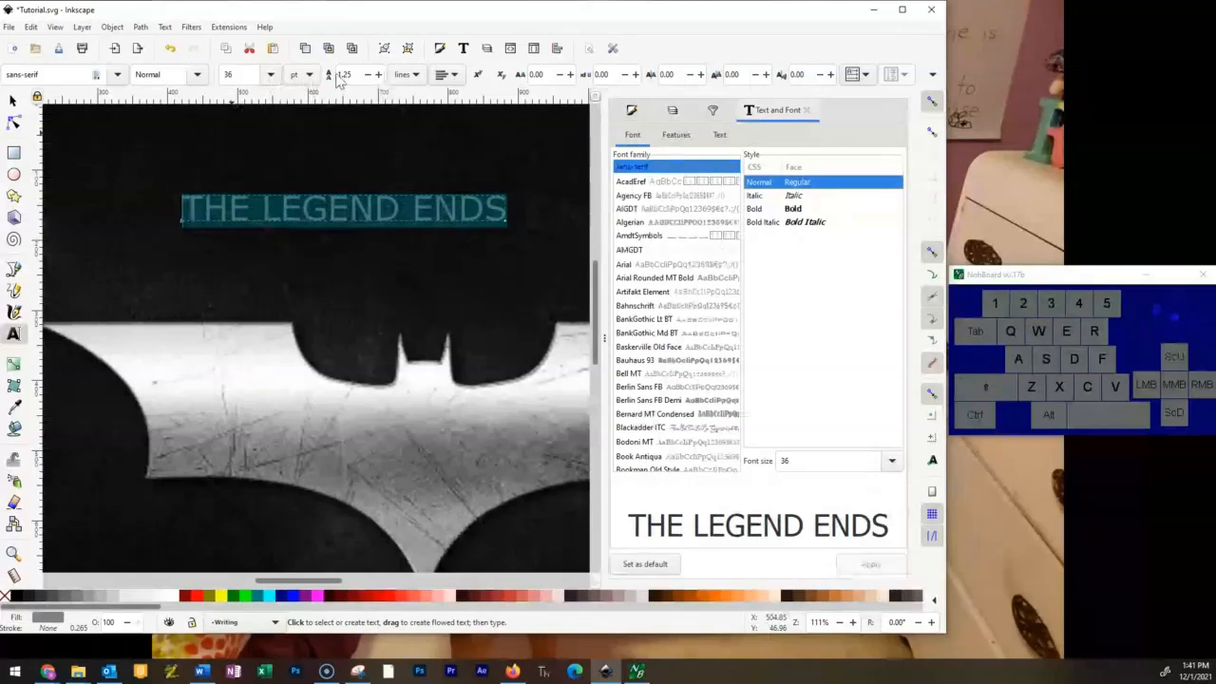
# Try the Bold Italic, Italic and Bold styles on THE LEGEND ENDS, returning it to Normal.
pyautogui.click(197, 75)
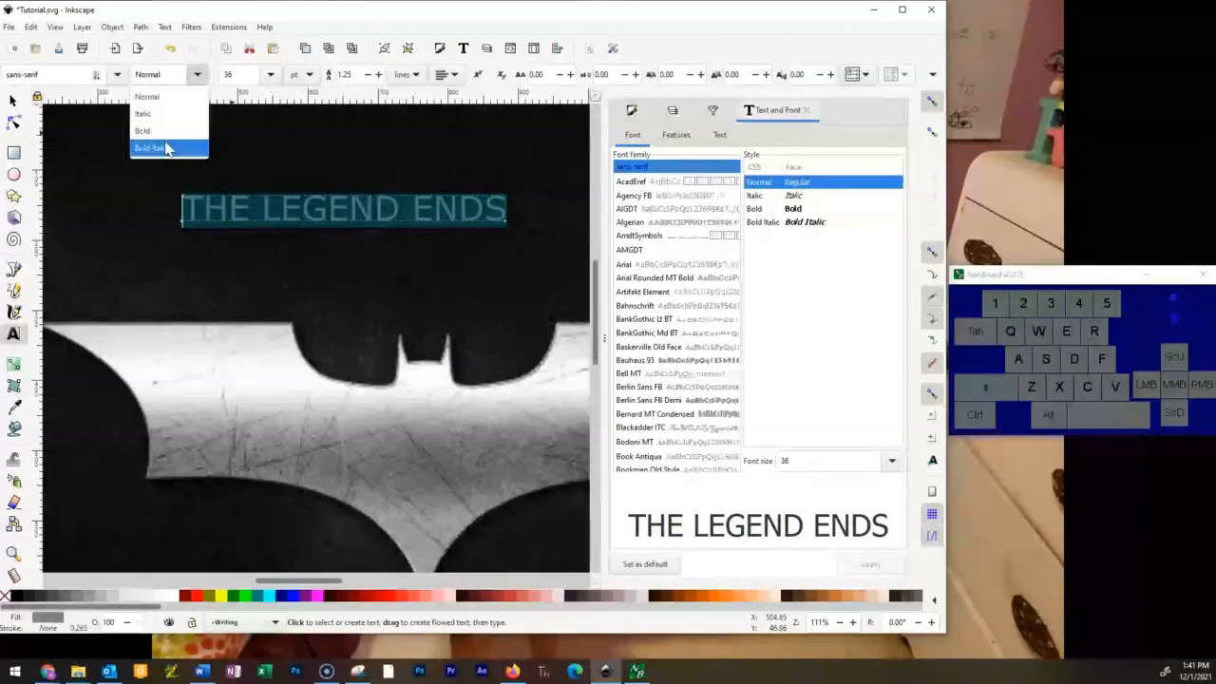
pyautogui.click(157, 143)
pyautogui.click(197, 74)
pyautogui.click(177, 120)
pyautogui.click(197, 74)
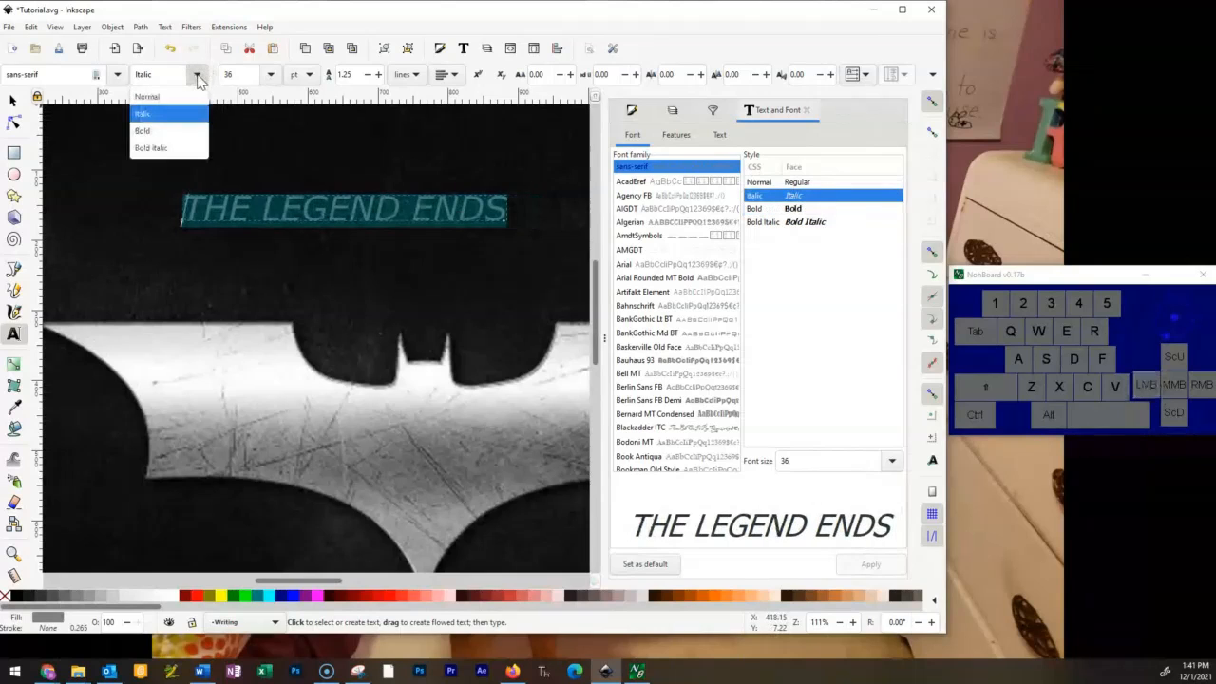
pyautogui.click(163, 132)
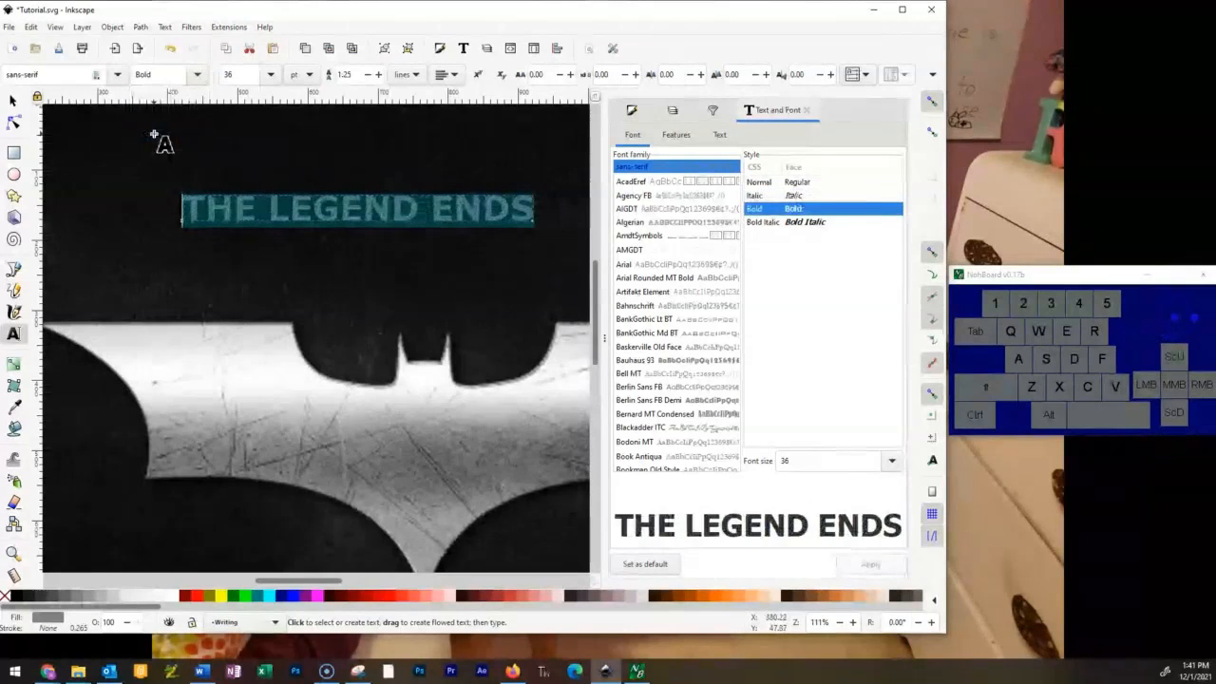
pyautogui.click(197, 75)
pyautogui.click(176, 99)
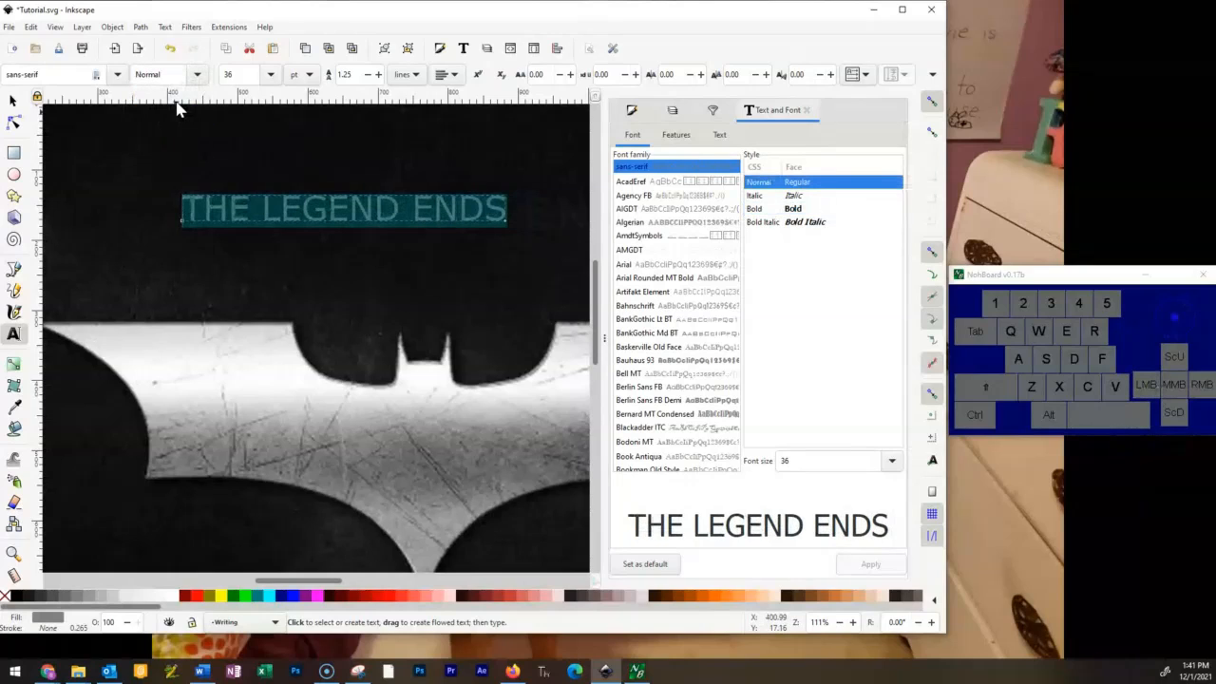
# Set the font of THE LEGEND ENDS to Agency FB in the Bold Condensed style.
pyautogui.click(117, 75)
pyautogui.scroll(20, 79, 173)
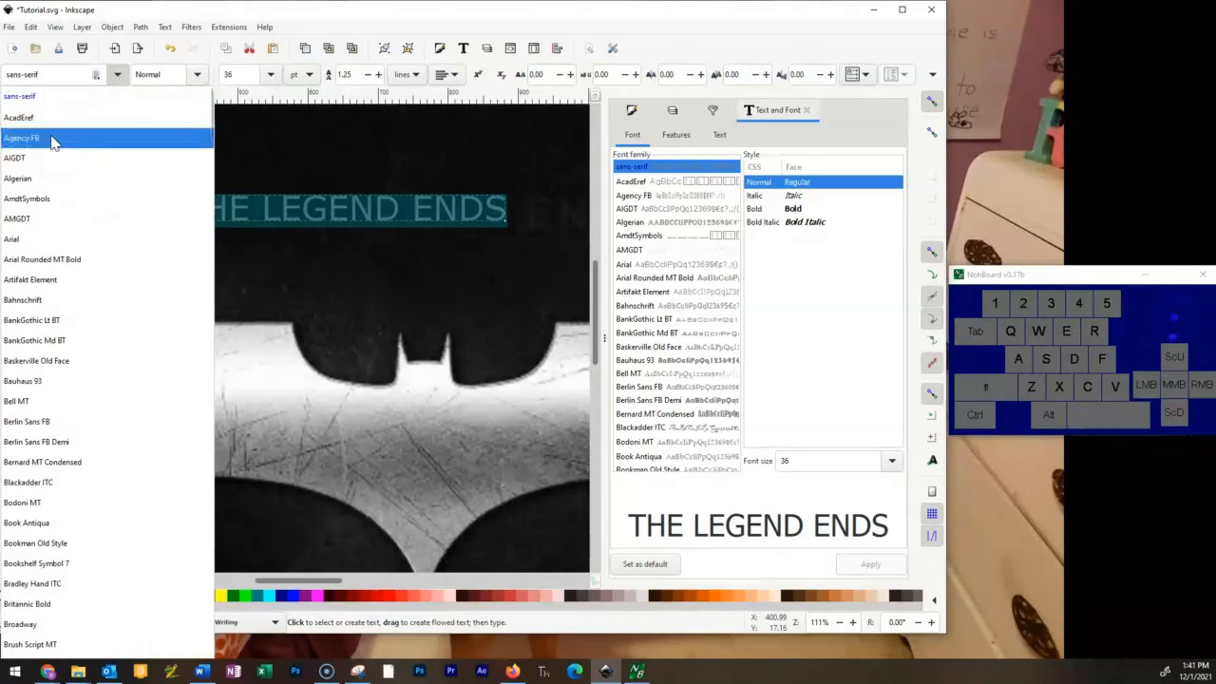
pyautogui.click(52, 140)
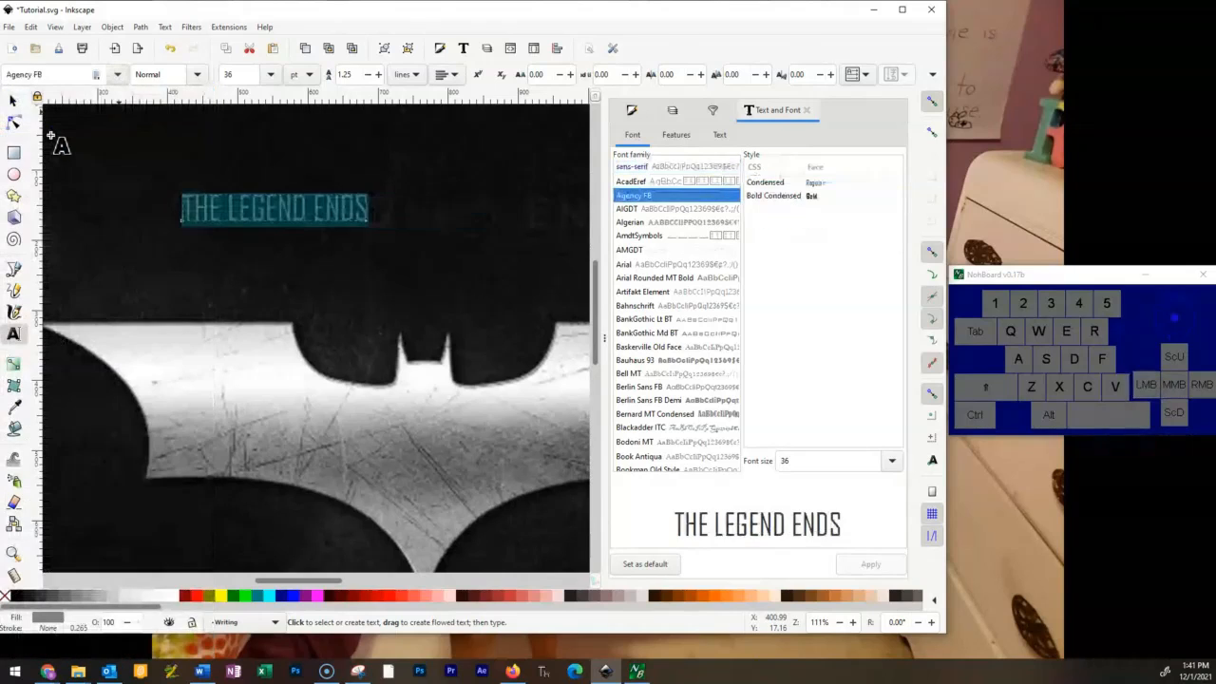
pyautogui.click(270, 74)
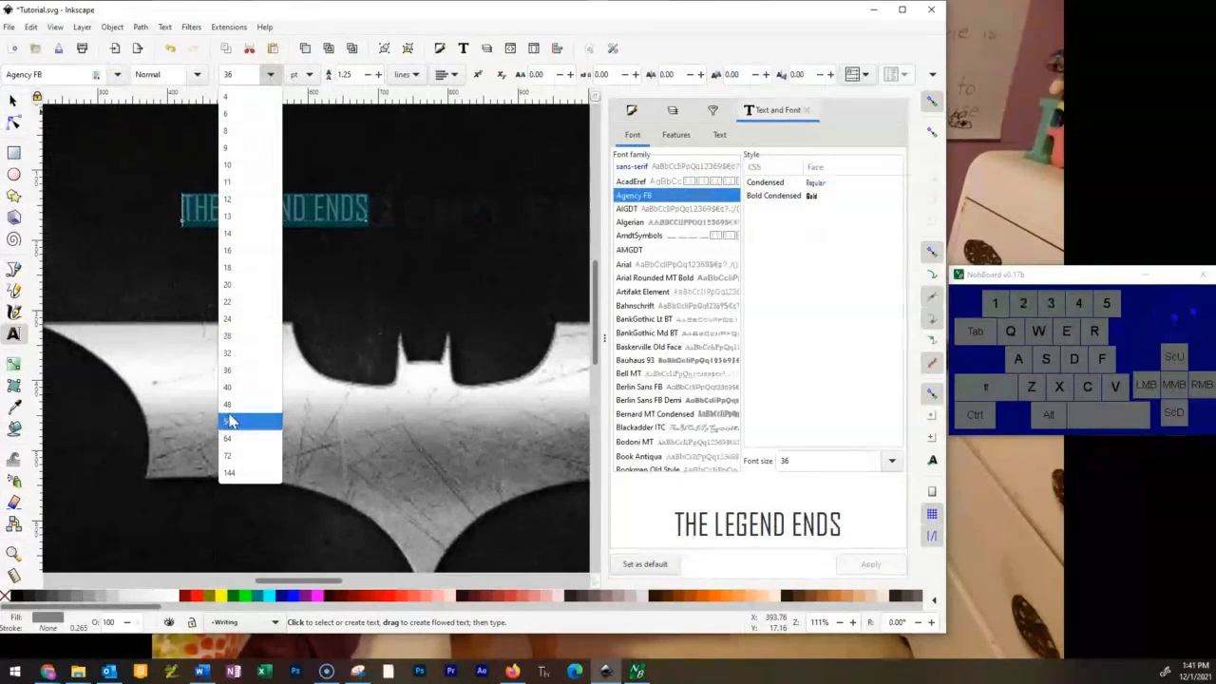
pyautogui.click(228, 74)
pyautogui.click(196, 74)
pyautogui.click(195, 116)
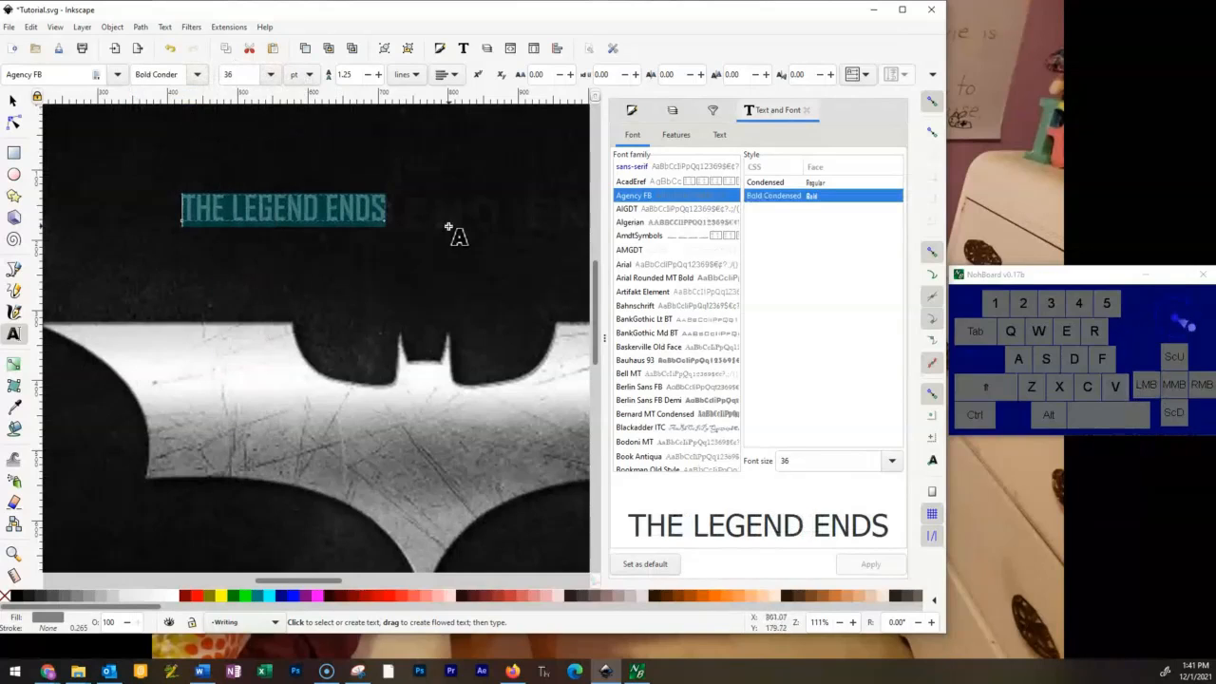
pyautogui.click(12, 102)
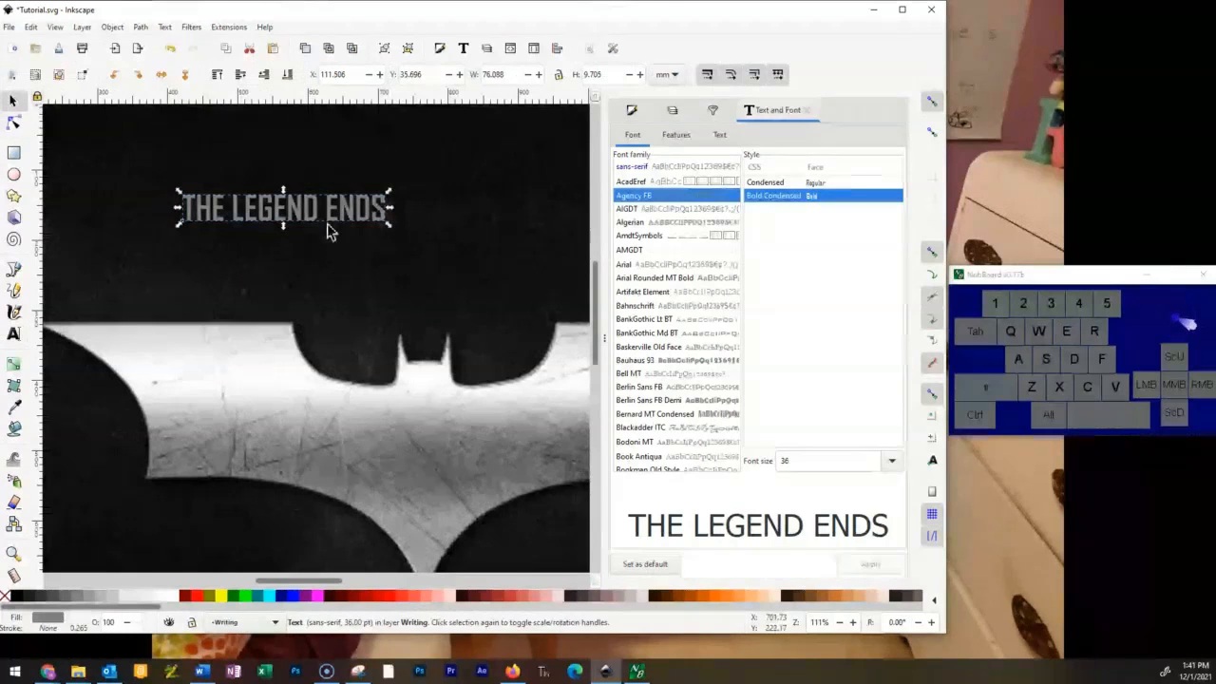
# Move THE LEGEND ENDS slightly within the area above the bat logo, to about X 112 mm, Y 38 mm.
pyautogui.moveTo(321, 207)
pyautogui.mouseDown()
pyautogui.moveTo(420, 212)
pyautogui.moveTo(327, 214)
pyautogui.mouseUp()
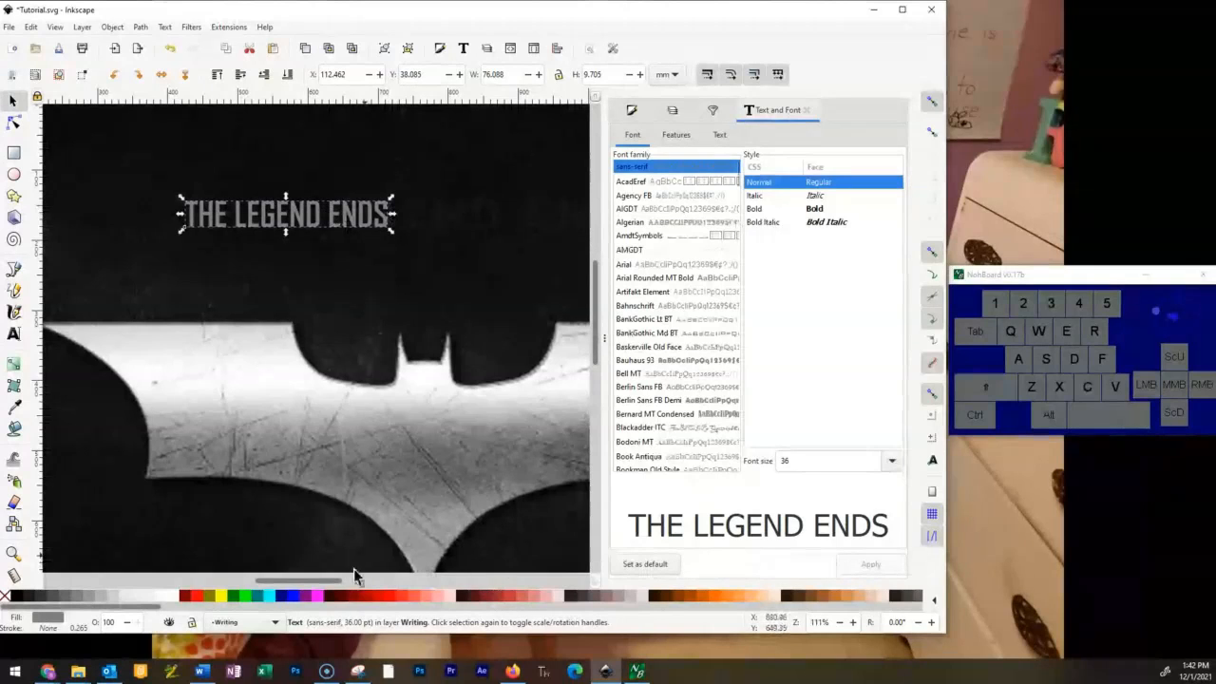
pyautogui.moveTo(549, 316); pyautogui.dragTo(448, 284)
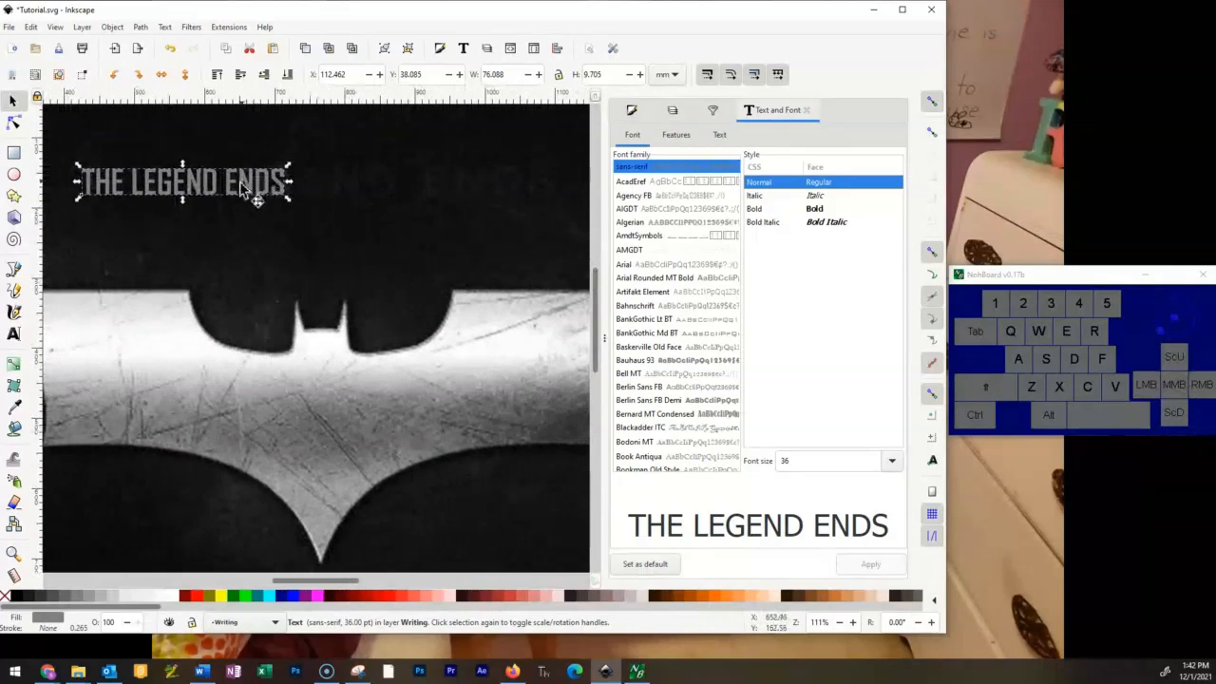
# Try stretching THE LEGEND ENDS horizontally to about 185 mm wide, then undo the scaling.
pyautogui.moveTo(294, 190)
pyautogui.mouseDown()
pyautogui.moveTo(564, 198)
pyautogui.moveTo(732, 225)
pyautogui.moveTo(294, 181)
pyautogui.mouseUp()
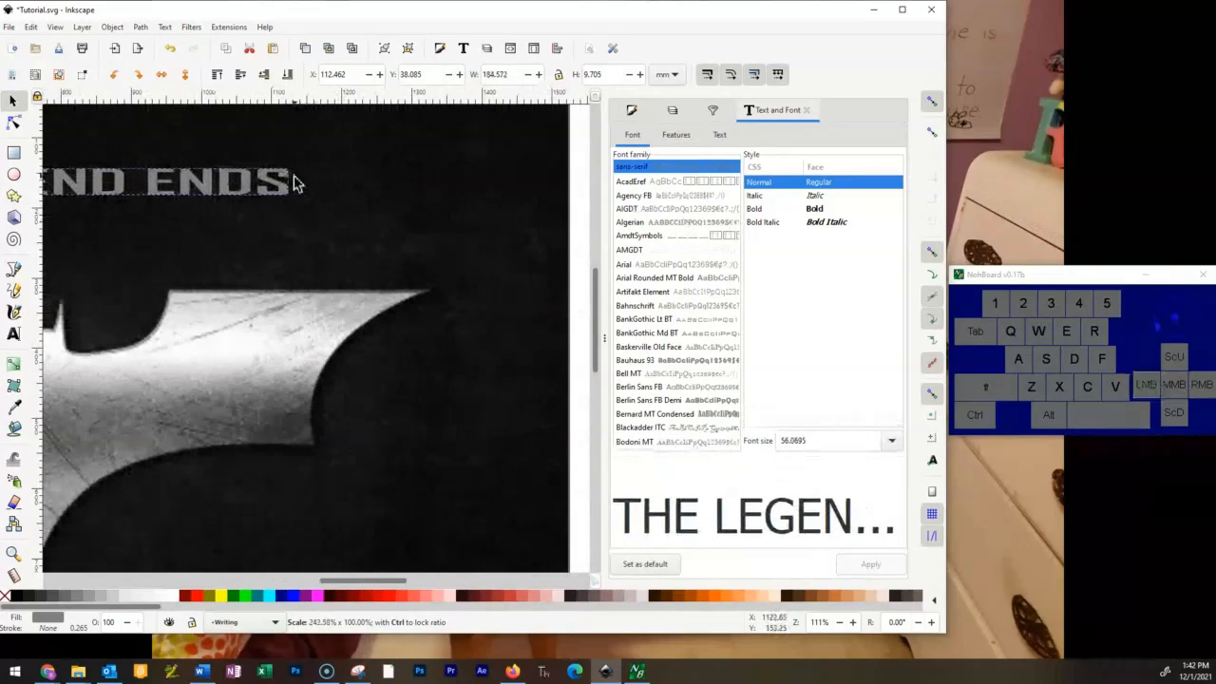
pyautogui.hotkey('ctrl', 'z')
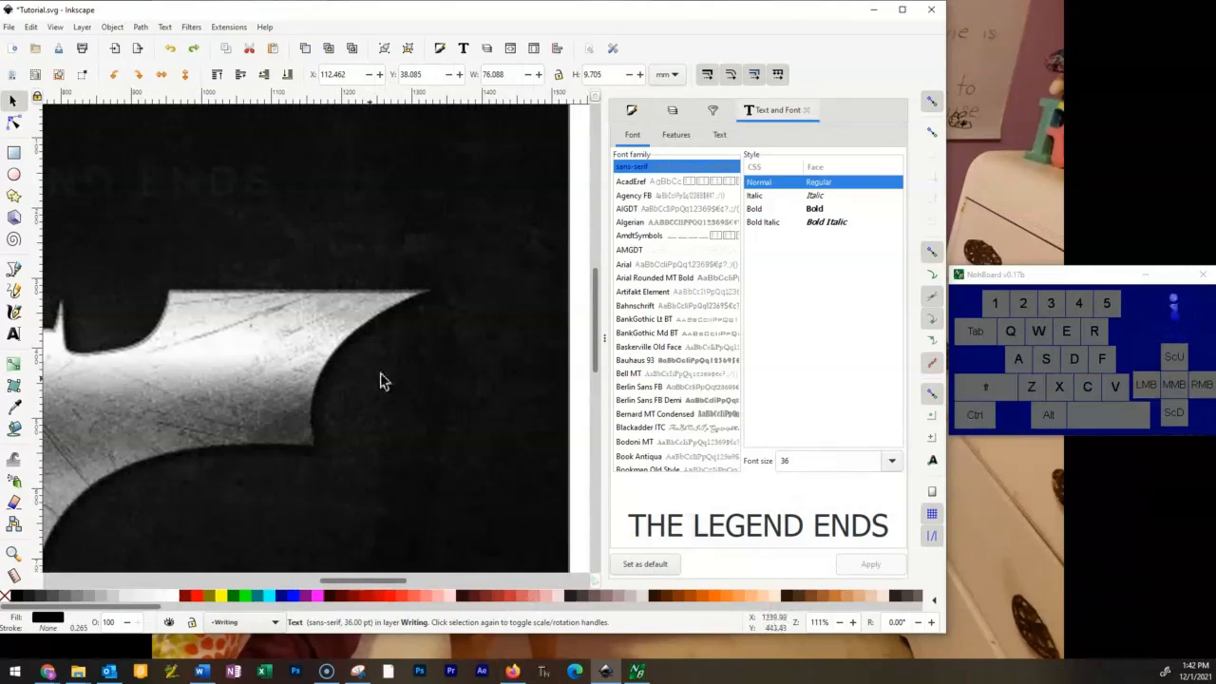
pyautogui.press('space')
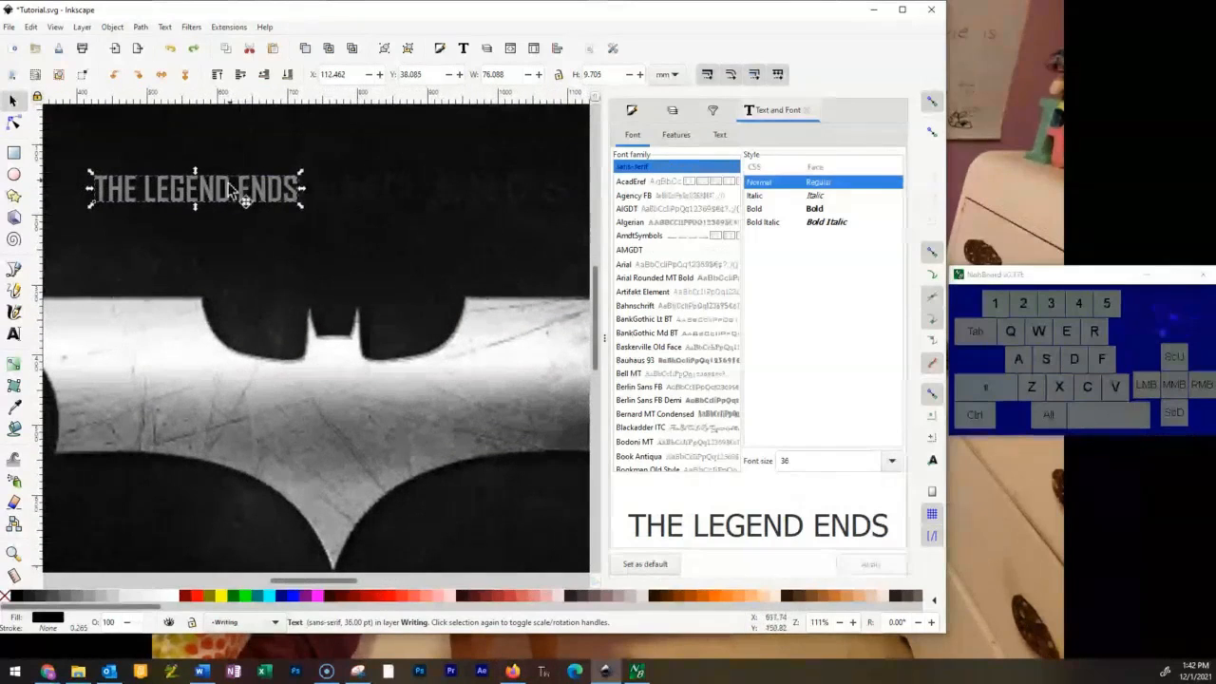
# Increase the letter spacing of the whole THE LEGEND ENDS text to 26.89 px and deselect it.
pyautogui.click(14, 335)
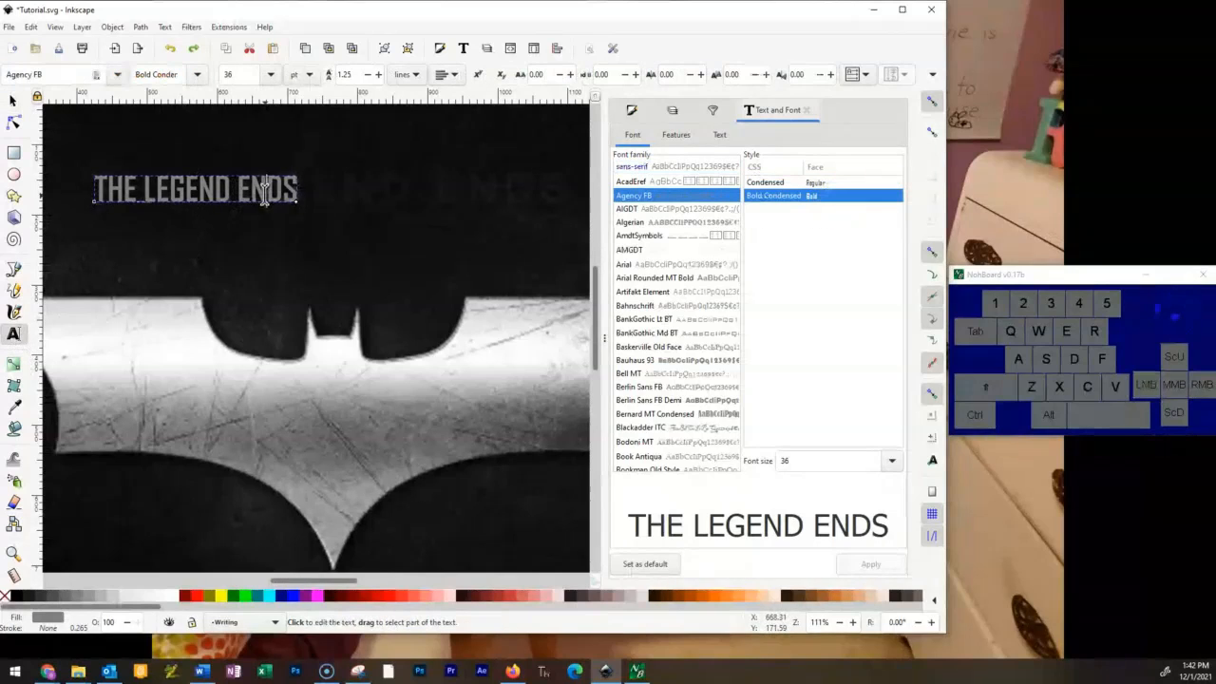
pyautogui.tripleClick(265, 190)
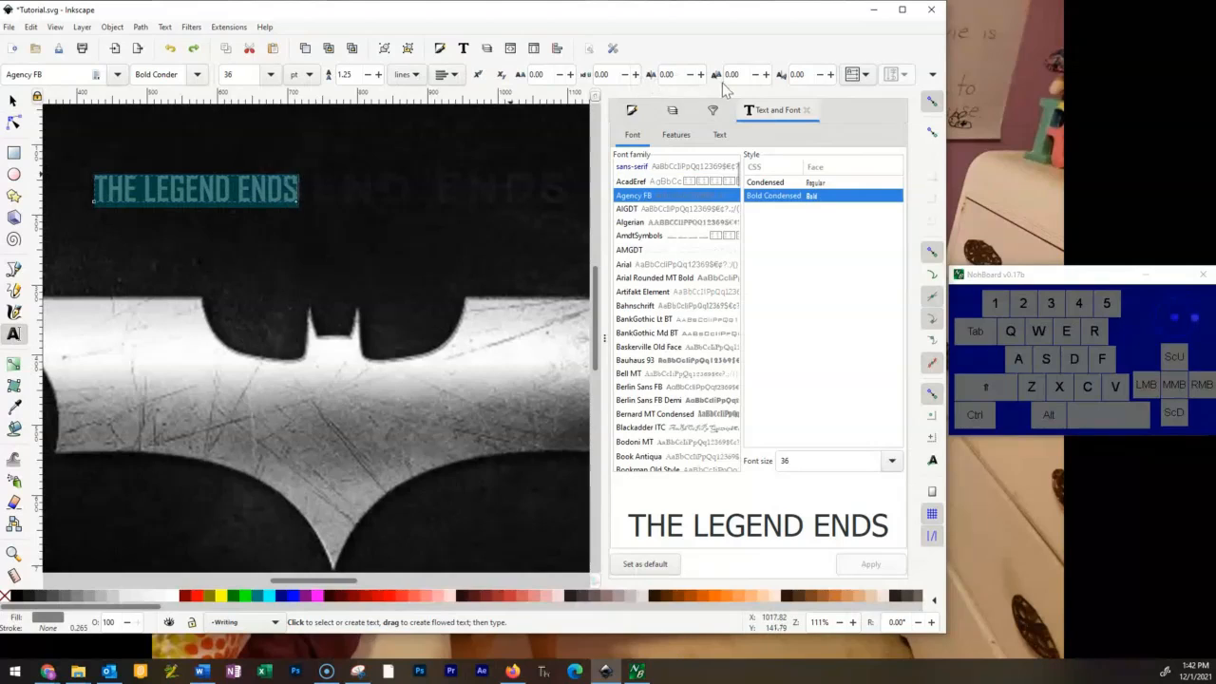
pyautogui.click(571, 75)
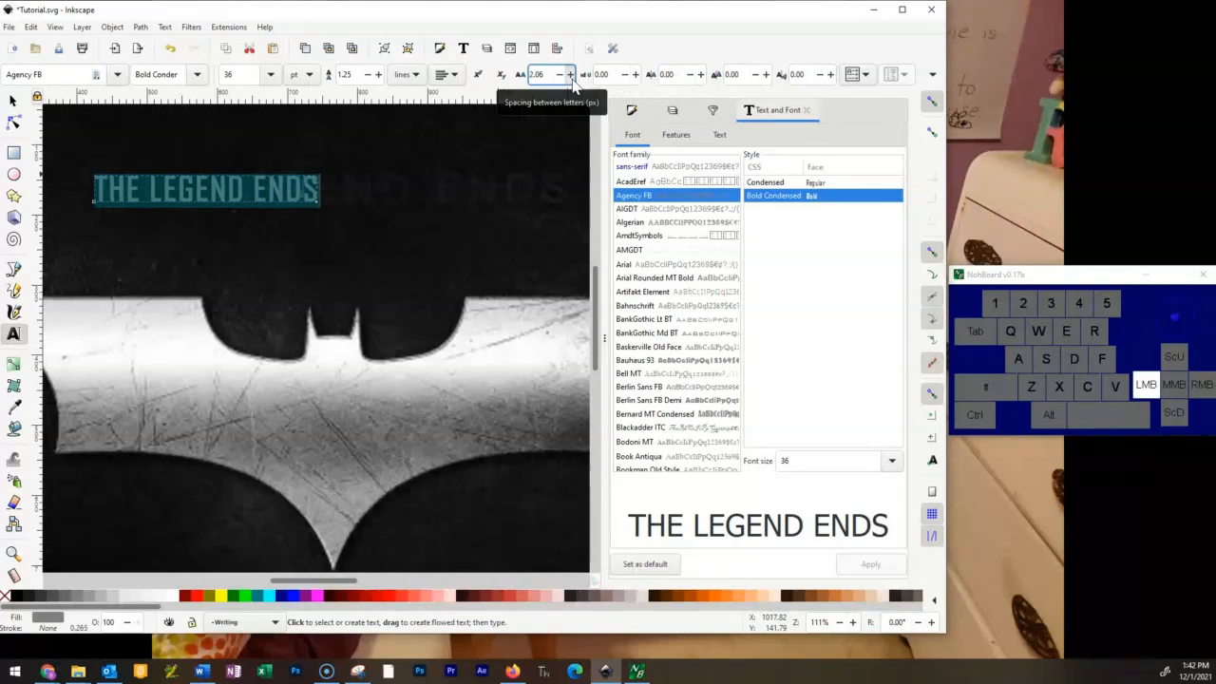
pyautogui.click(571, 75)
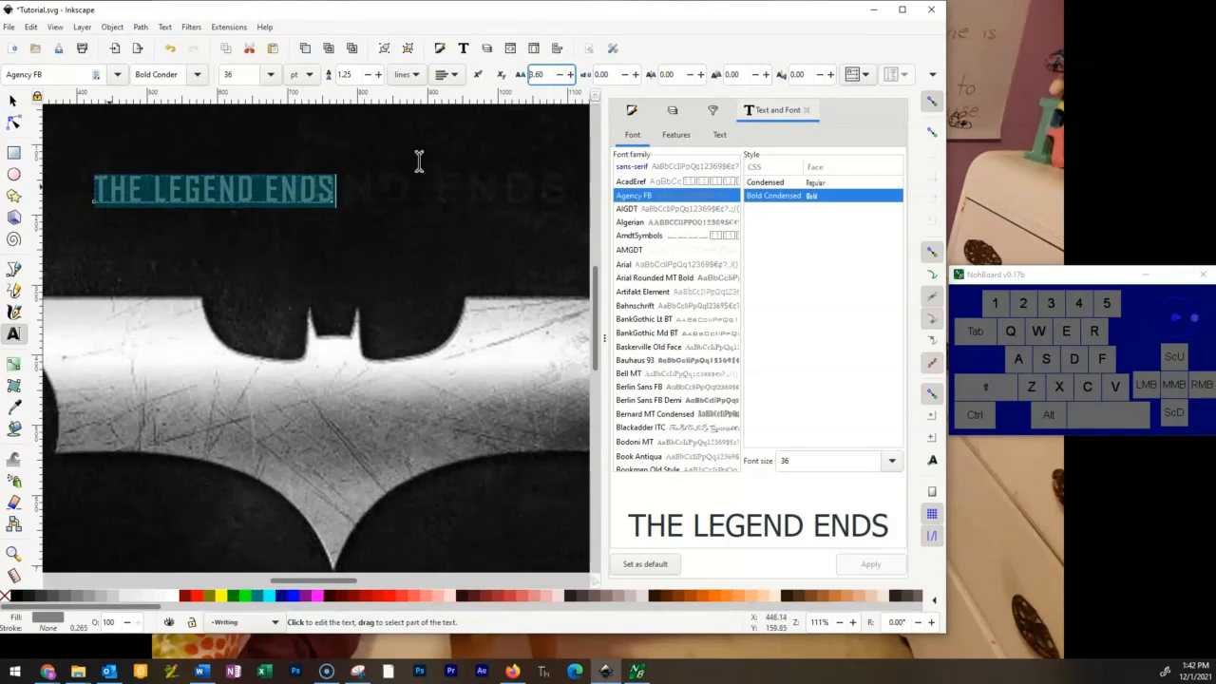
pyautogui.click(571, 76)
pyautogui.click(571, 75)
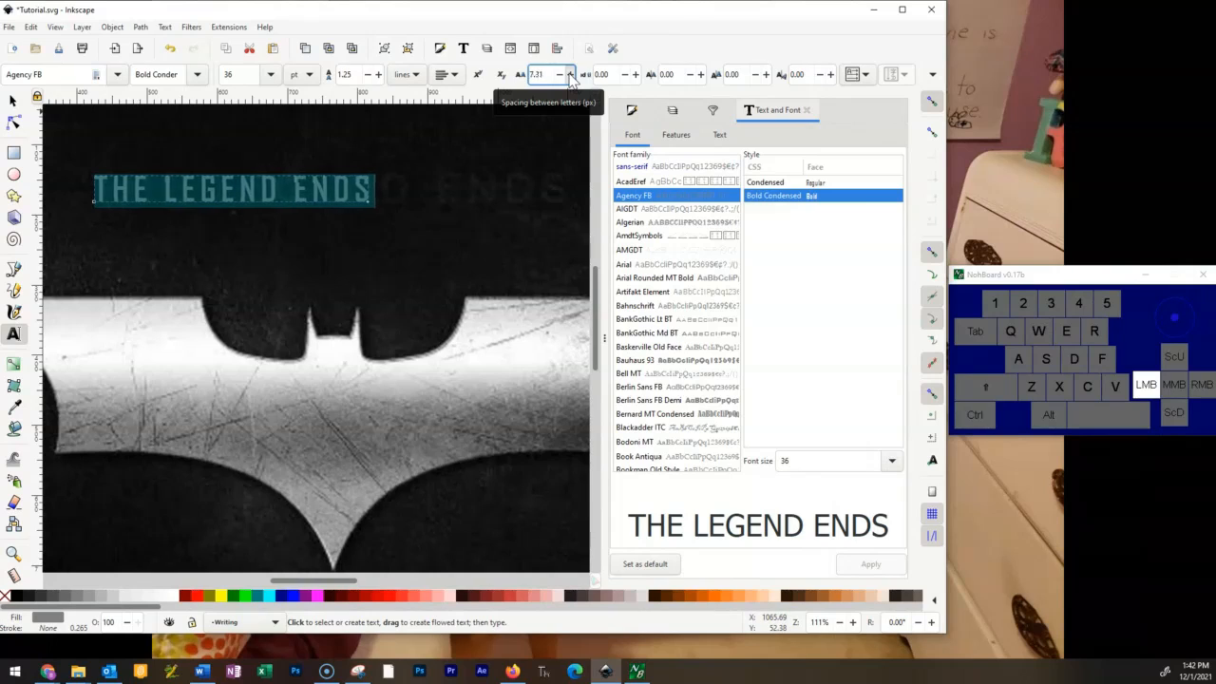
pyautogui.moveTo(569, 76); pyautogui.dragTo(577, 87)
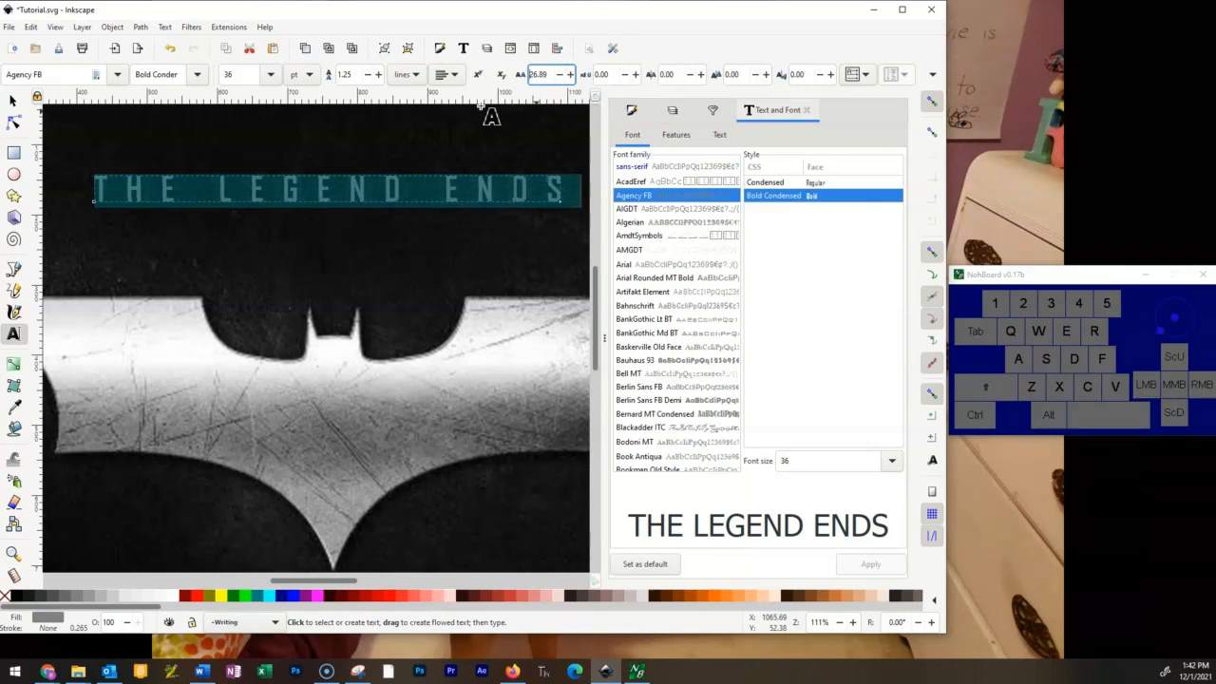
pyautogui.click(13, 104)
pyautogui.click(380, 285)
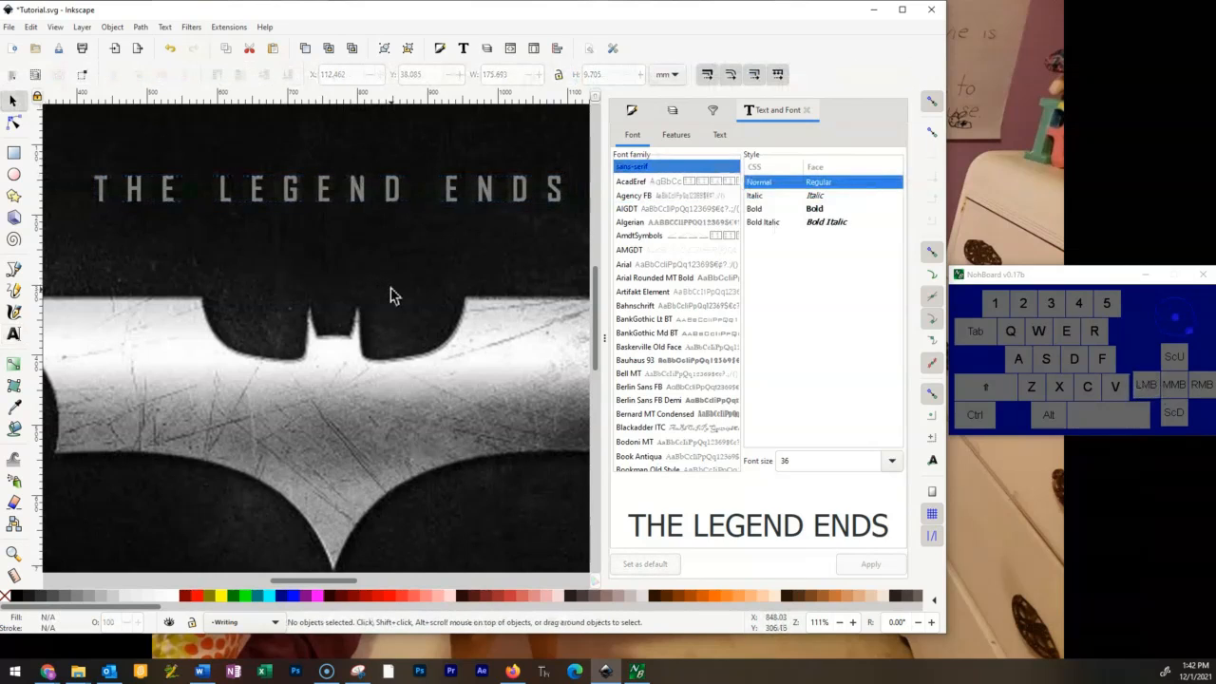
# Examine the spaced lettering of THE LEGEND ENDS up close and against the whole logo image.
pyautogui.press('ctrl')
pyautogui.press('alt')
pyautogui.click(388, 254)
pyautogui.scroll(-2, 387, 255)
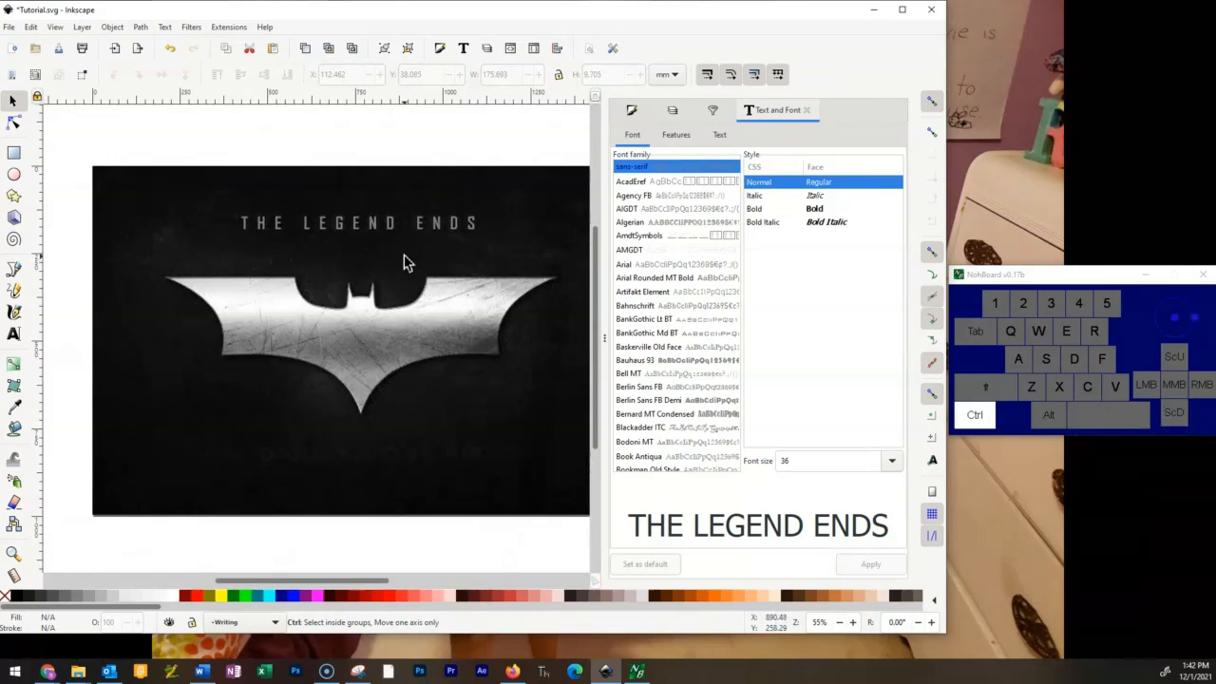
pyautogui.scroll(2, 389, 253)
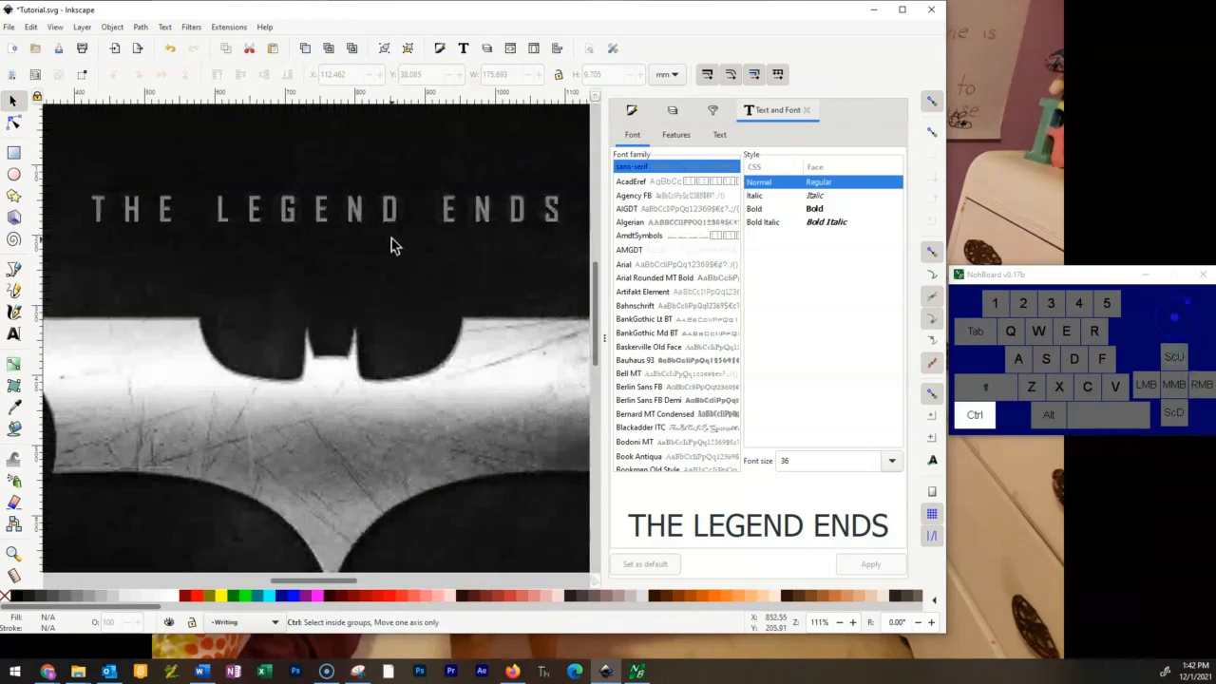
pyautogui.scroll(-1, 388, 213)
pyautogui.scroll(1, 389, 213)
# Review the Black Background and Original Image layers in the layer list, ending with Writing as the current layer.
pyautogui.click(674, 111)
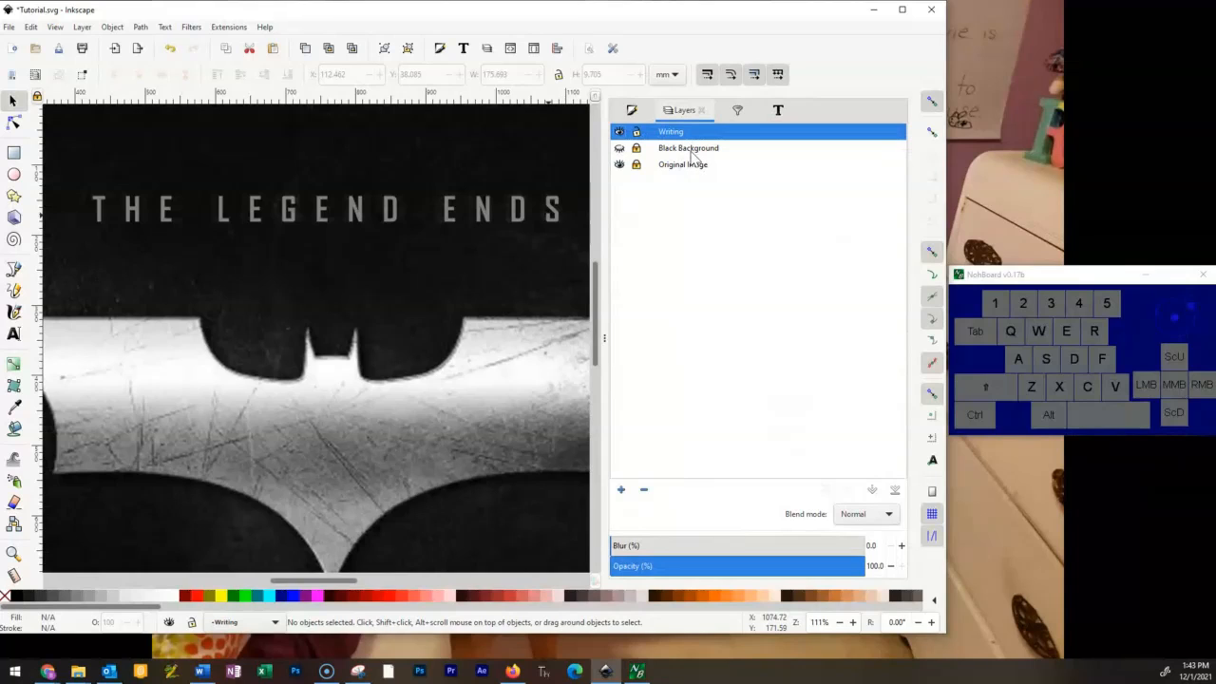
pyautogui.click(703, 154)
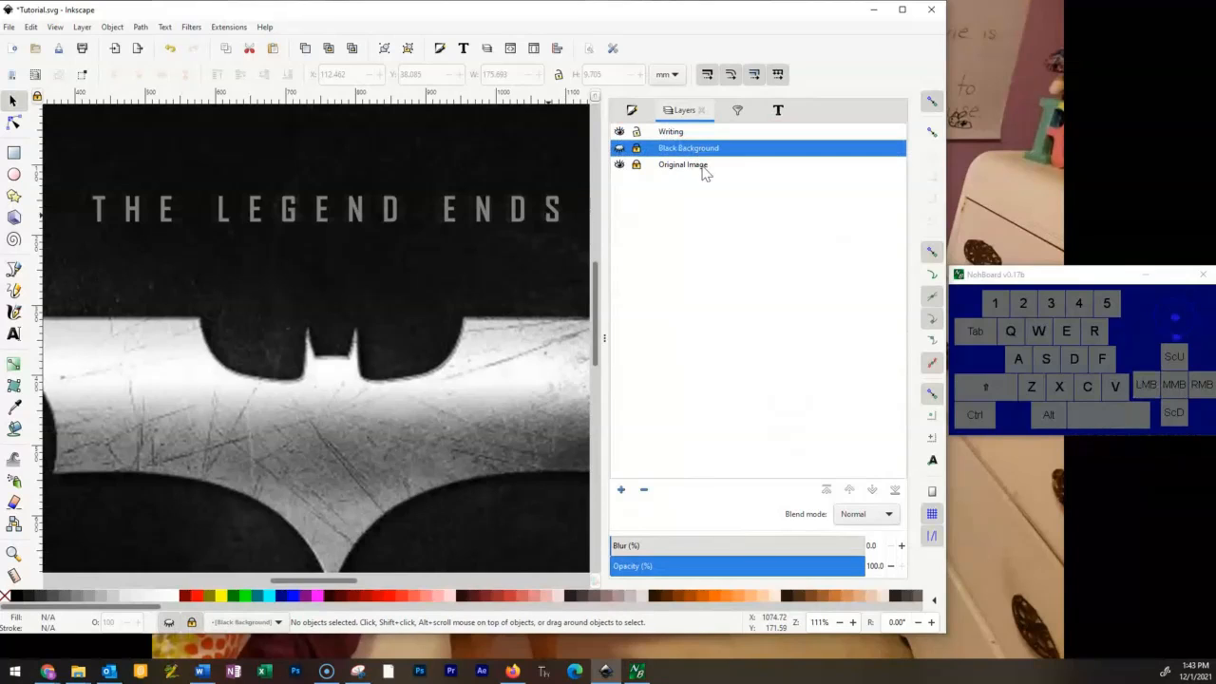
pyautogui.click(690, 168)
pyautogui.click(693, 150)
pyautogui.click(697, 163)
pyautogui.click(694, 149)
pyautogui.click(684, 133)
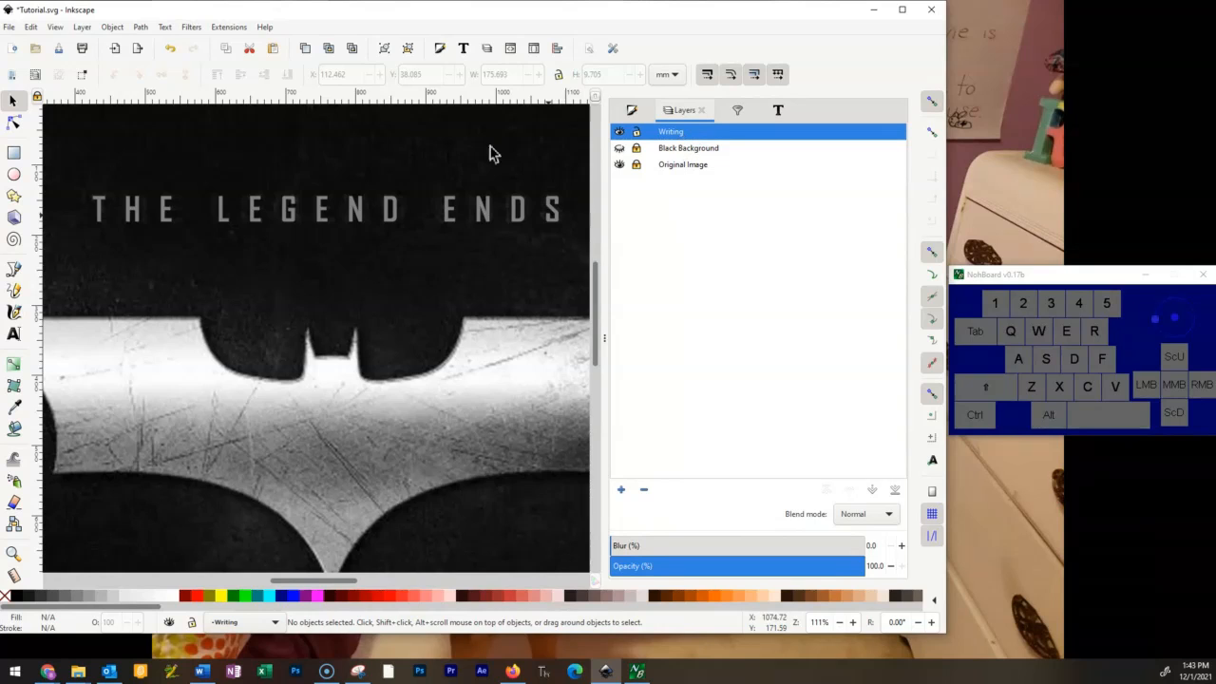
pyautogui.scroll(-4, 433, 234)
pyautogui.scroll(2, 438, 239)
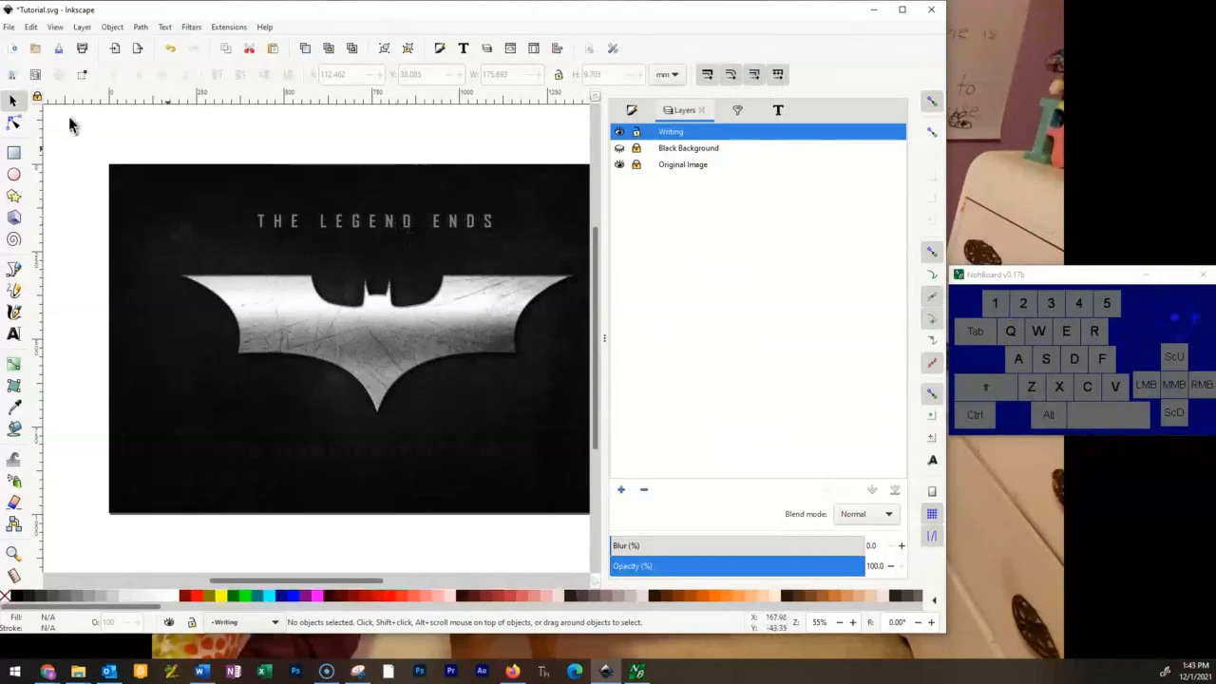
# Copy the THE LEGEND ENDS text and paste a duplicate of it on the Writing layer.
pyautogui.click(359, 228)
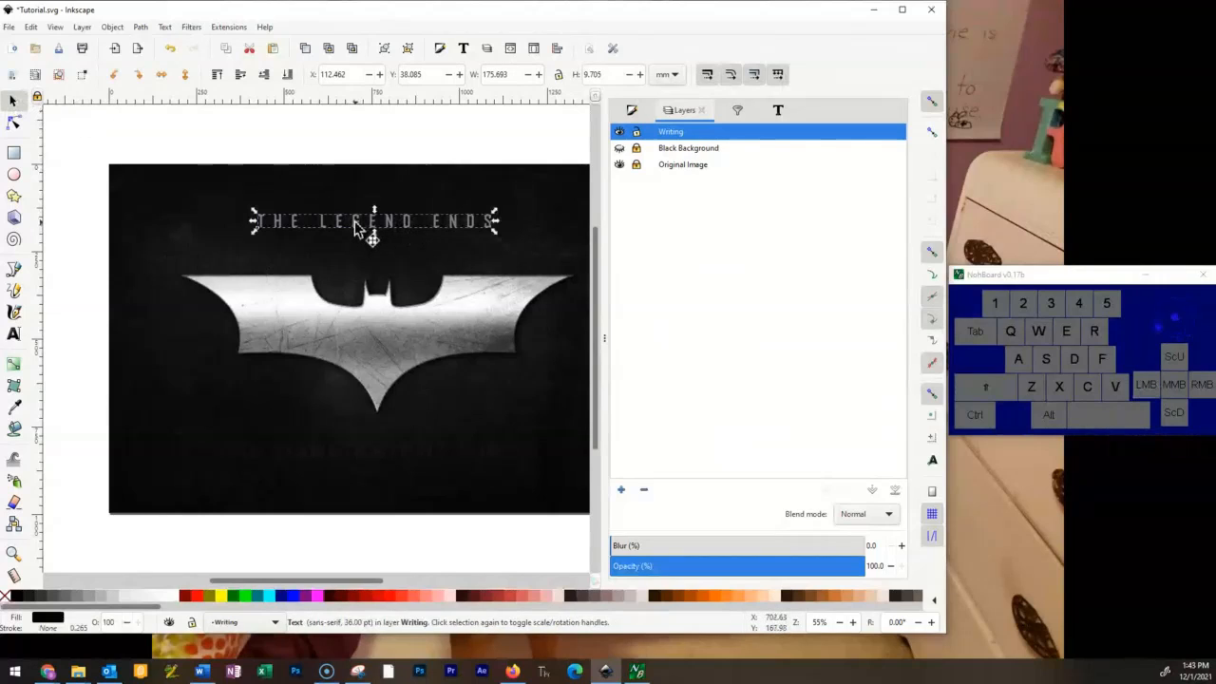
pyautogui.click(31, 26)
pyautogui.click(67, 104)
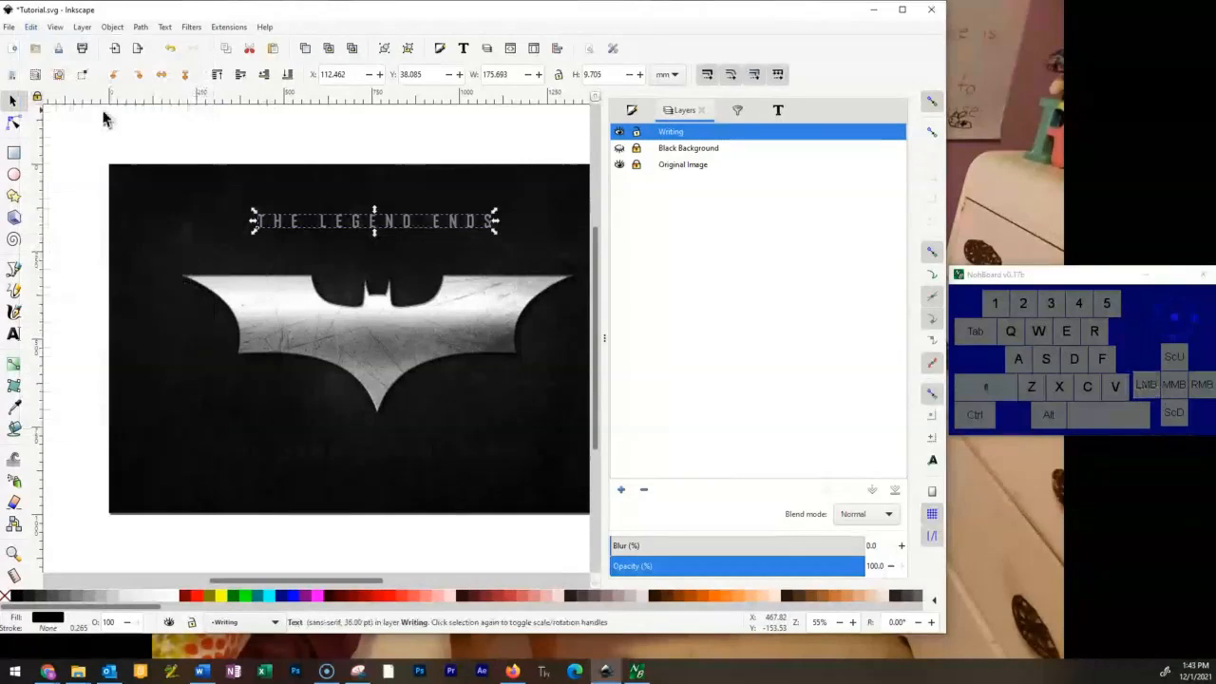
pyautogui.click(280, 457)
pyautogui.hotkey('ctrl', 'c')
pyautogui.moveTo(373, 229)
pyautogui.mouseDown()
pyautogui.moveTo(389, 282)
pyautogui.moveTo(371, 230)
pyautogui.mouseUp()
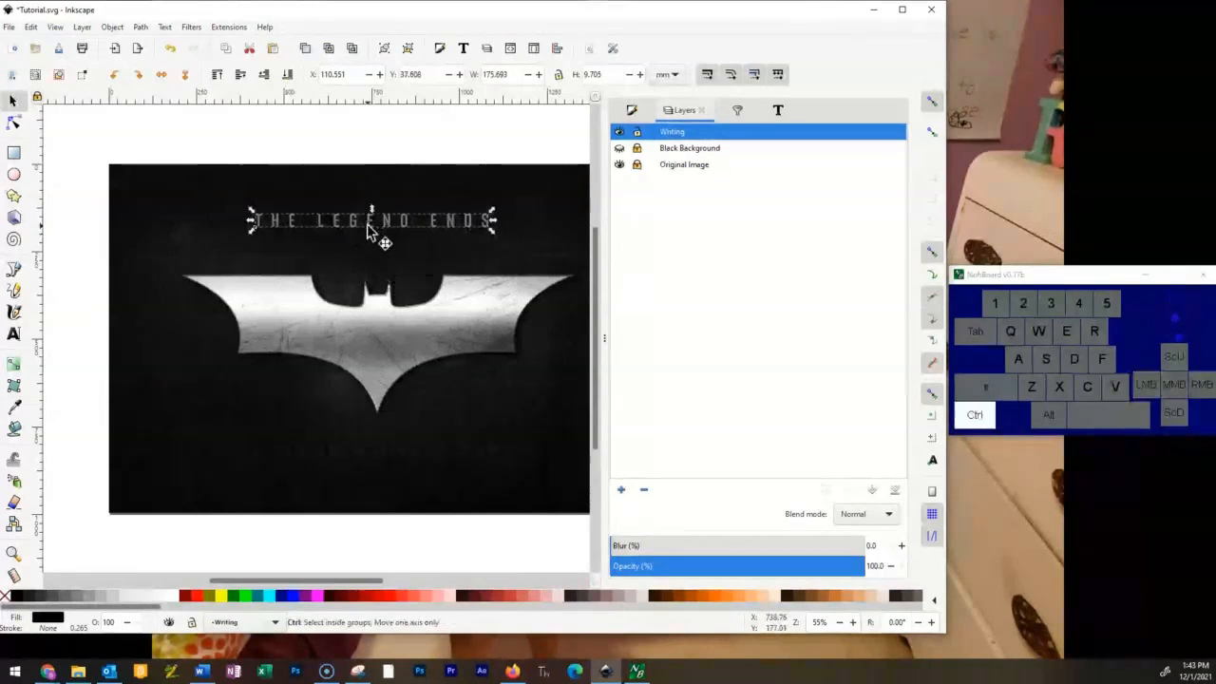
pyautogui.click(32, 27)
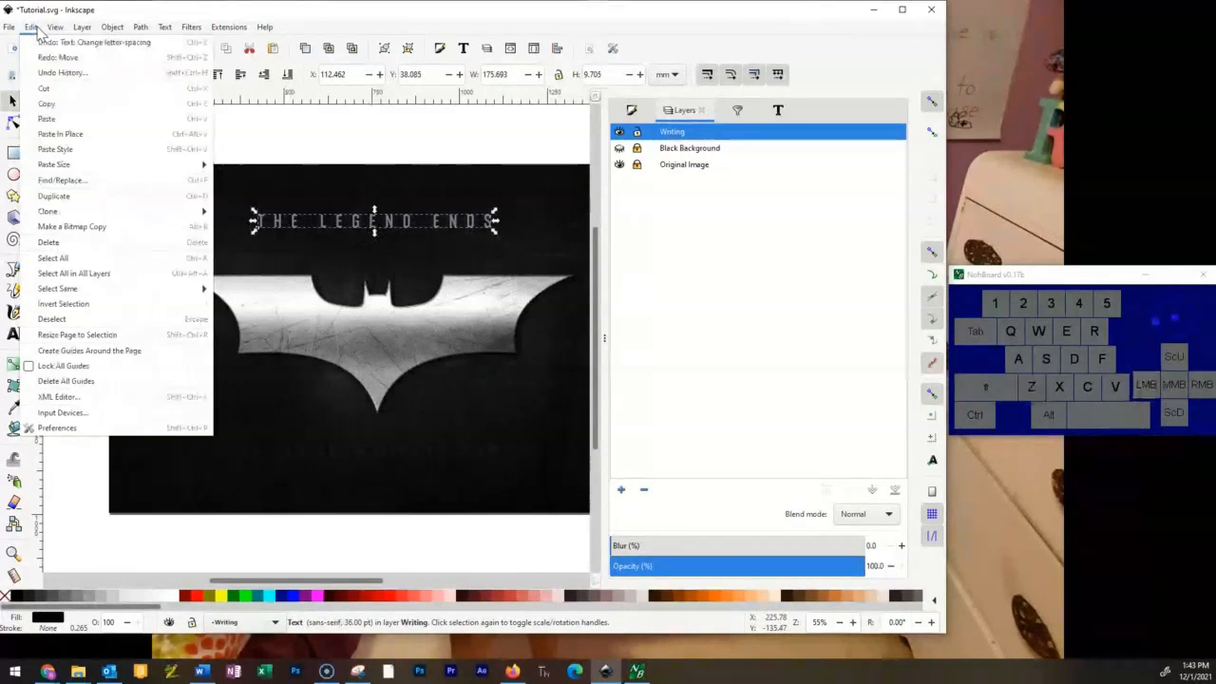
pyautogui.click(88, 120)
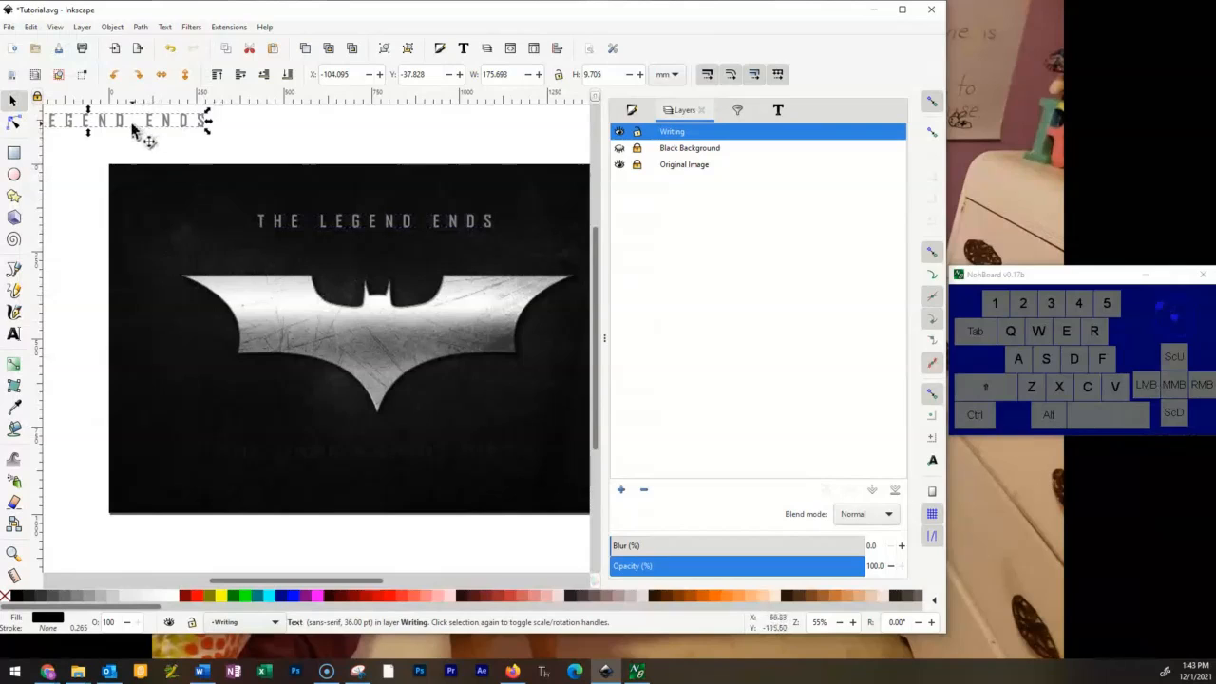
# Move the pasted THE LEGEND ENDS copy below the bat logo to about X 83 mm, Y 213 mm.
pyautogui.click(159, 187)
pyautogui.moveTo(159, 187); pyautogui.dragTo(368, 457)
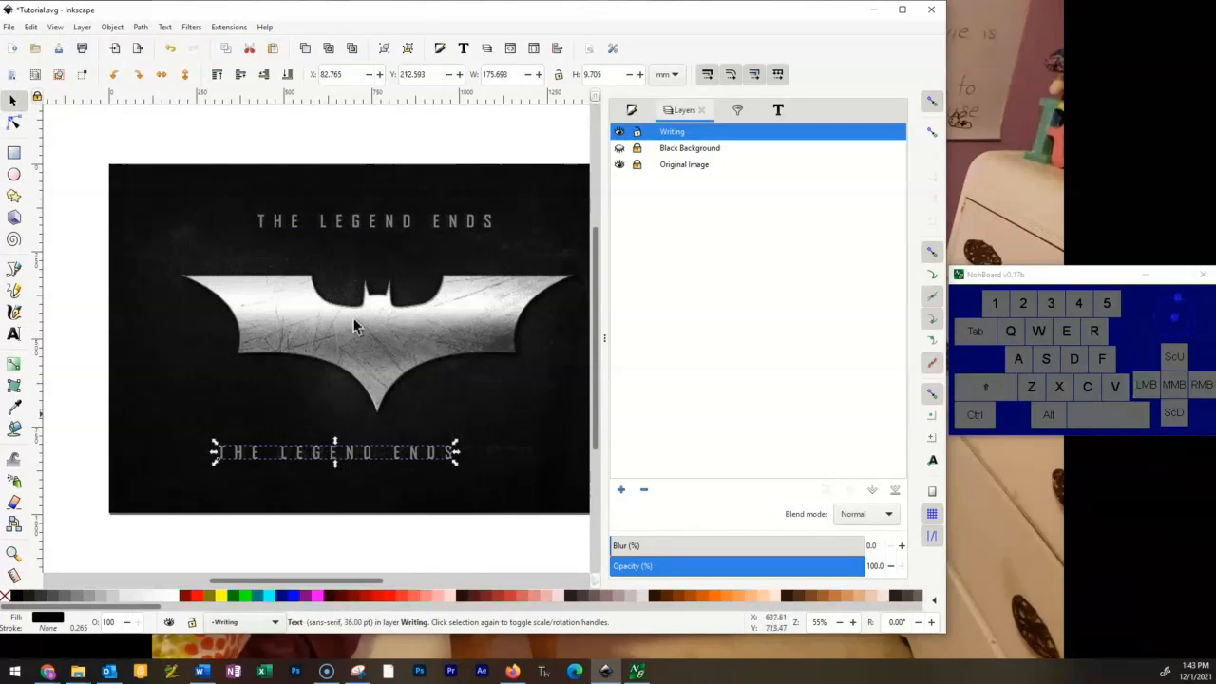
pyautogui.scroll(4, 492, 514)
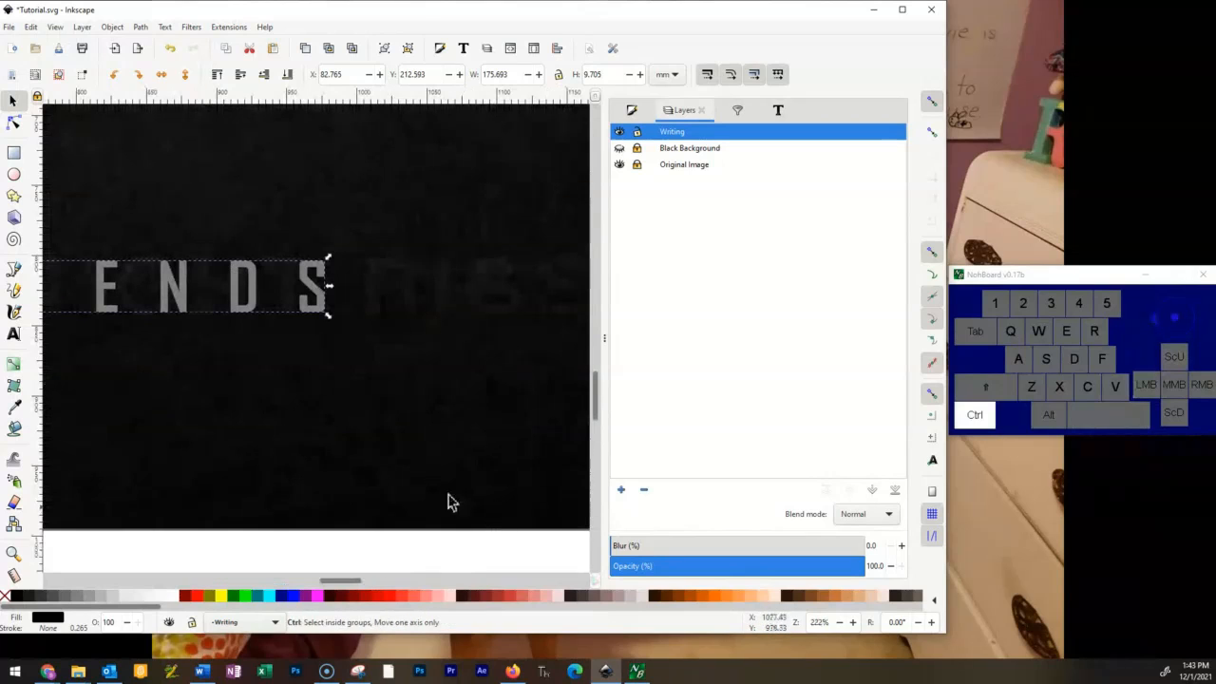
pyautogui.scroll(-4, 402, 348)
pyautogui.moveTo(320, 334); pyautogui.dragTo(361, 307)
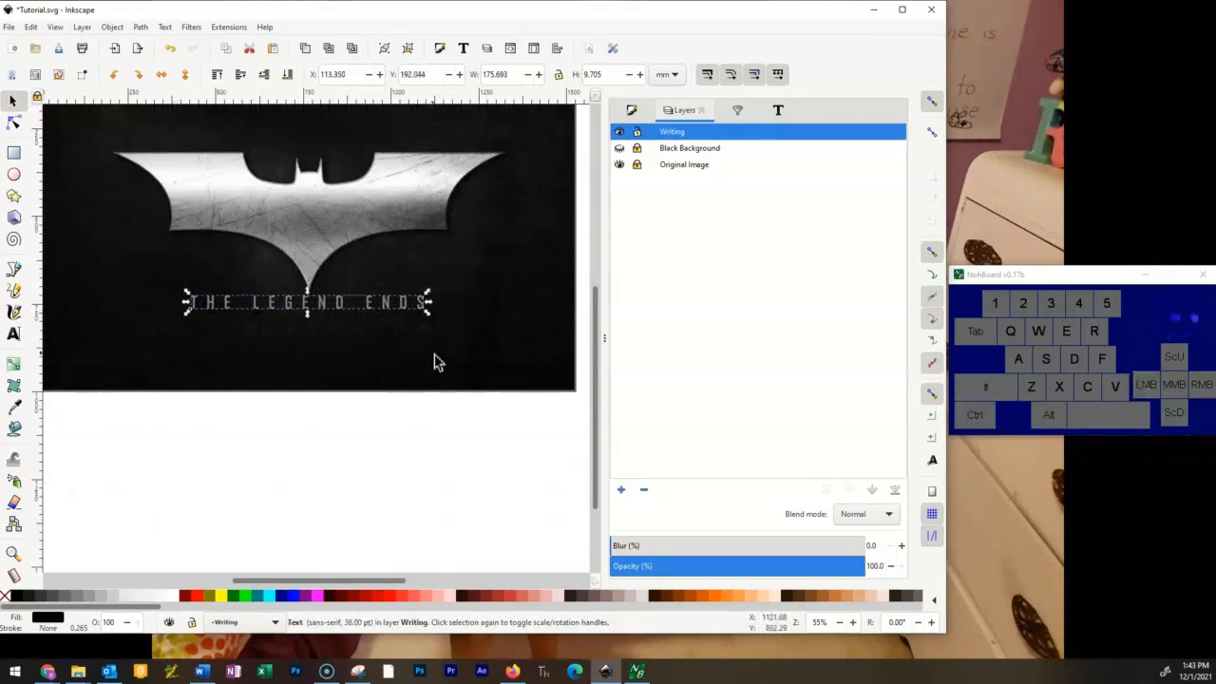
pyautogui.moveTo(347, 320); pyautogui.dragTo(292, 344)
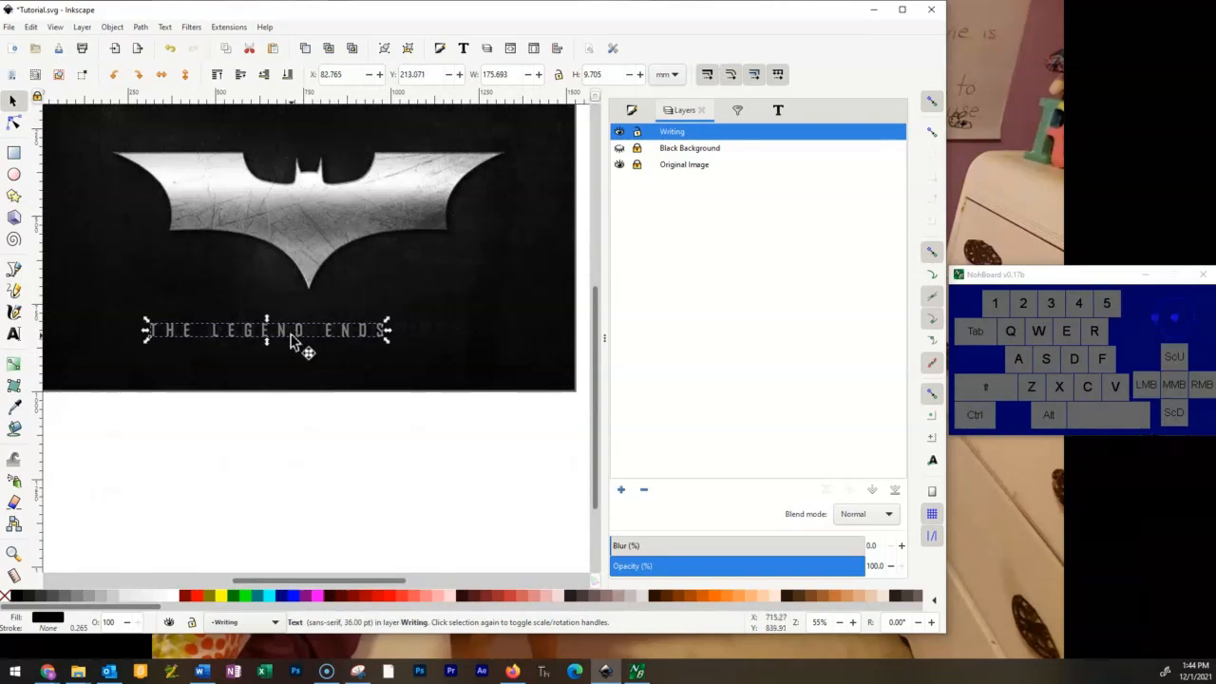
pyautogui.scroll(3, 314, 323)
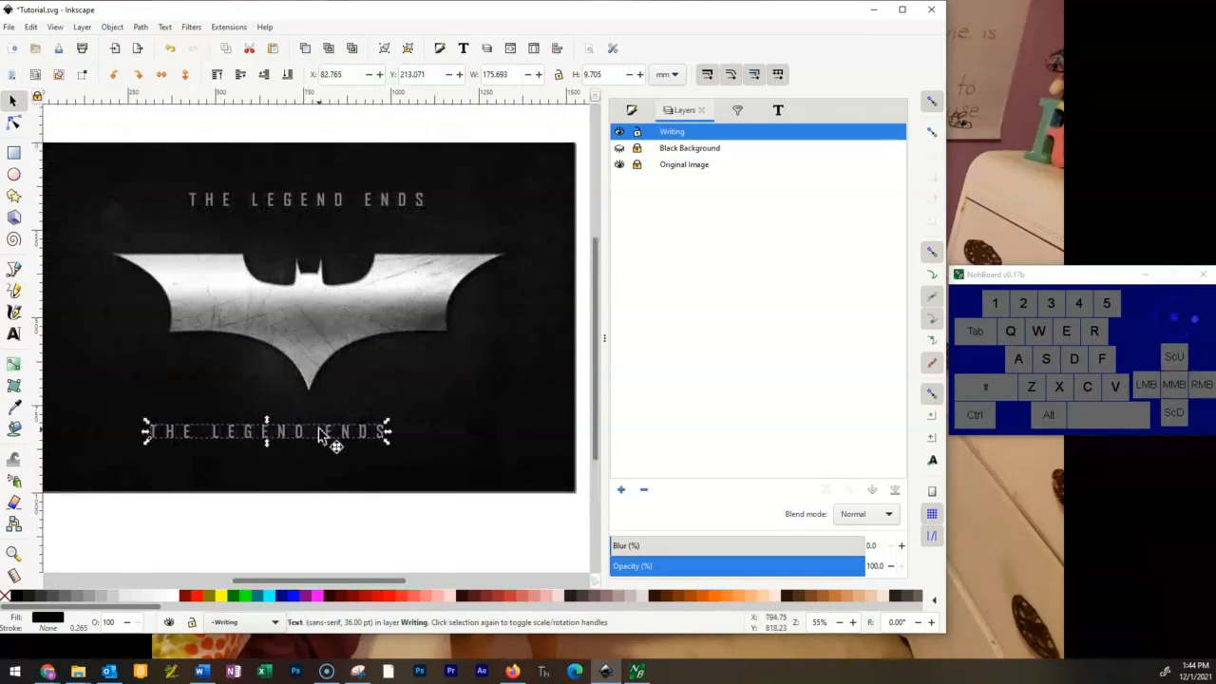
# Replace the wording of the lower text copy with THE DARK KNIGHT RISES.
pyautogui.click(13, 335)
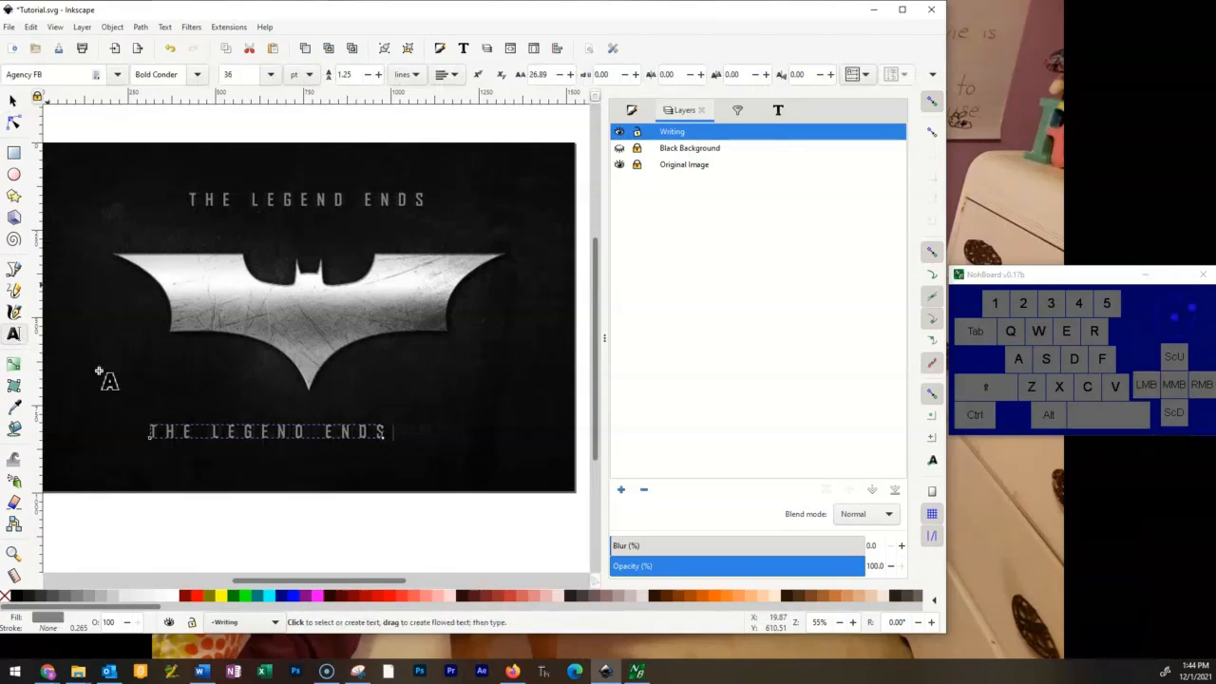
pyautogui.tripleClick(342, 431)
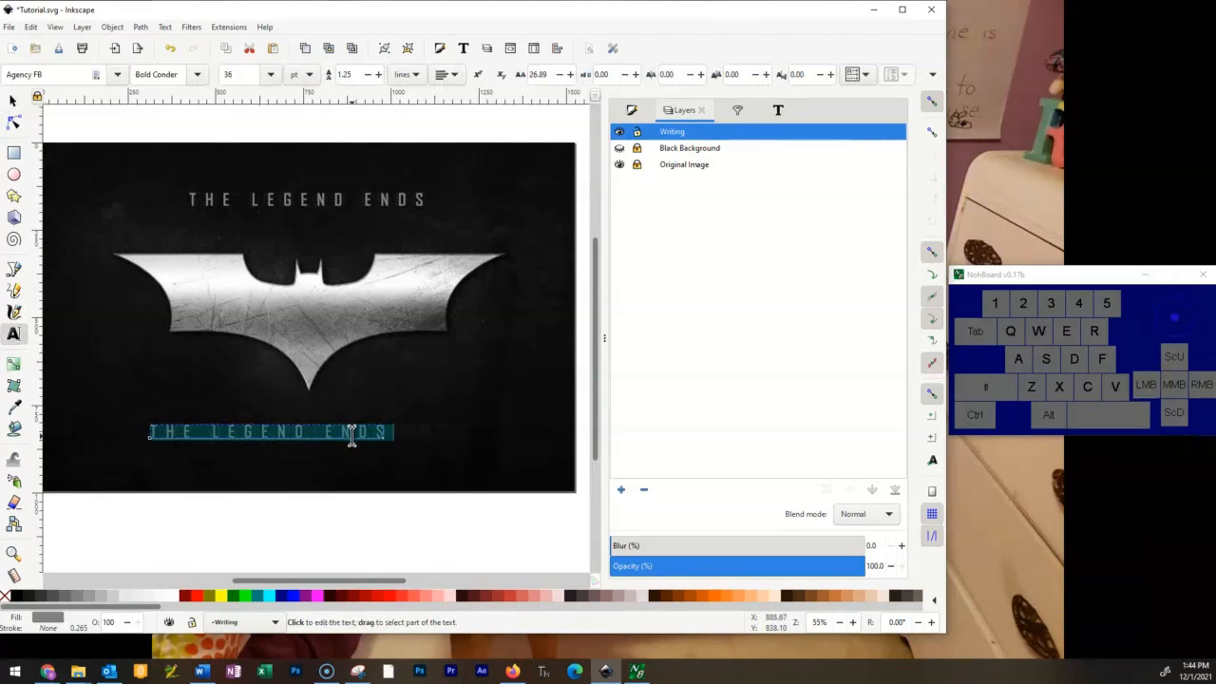
pyautogui.write('THE DR')
pyautogui.press('BackSpace')
pyautogui.write('ARK KNIGHT RISES')
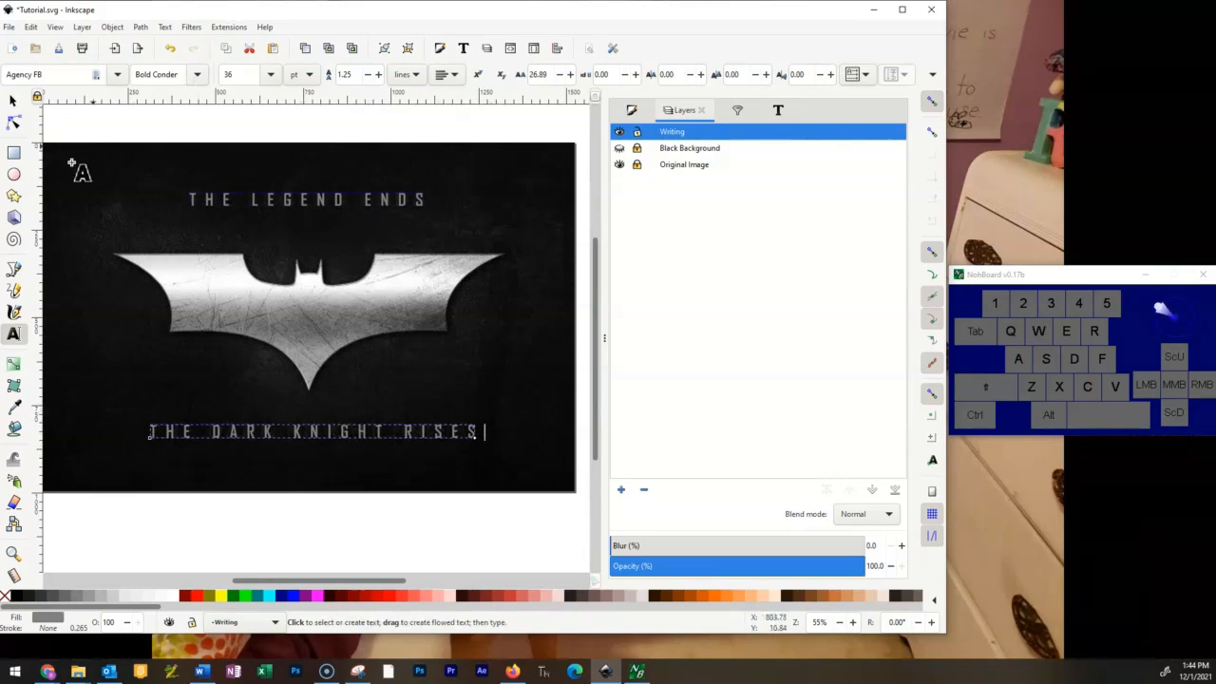
pyautogui.click(12, 100)
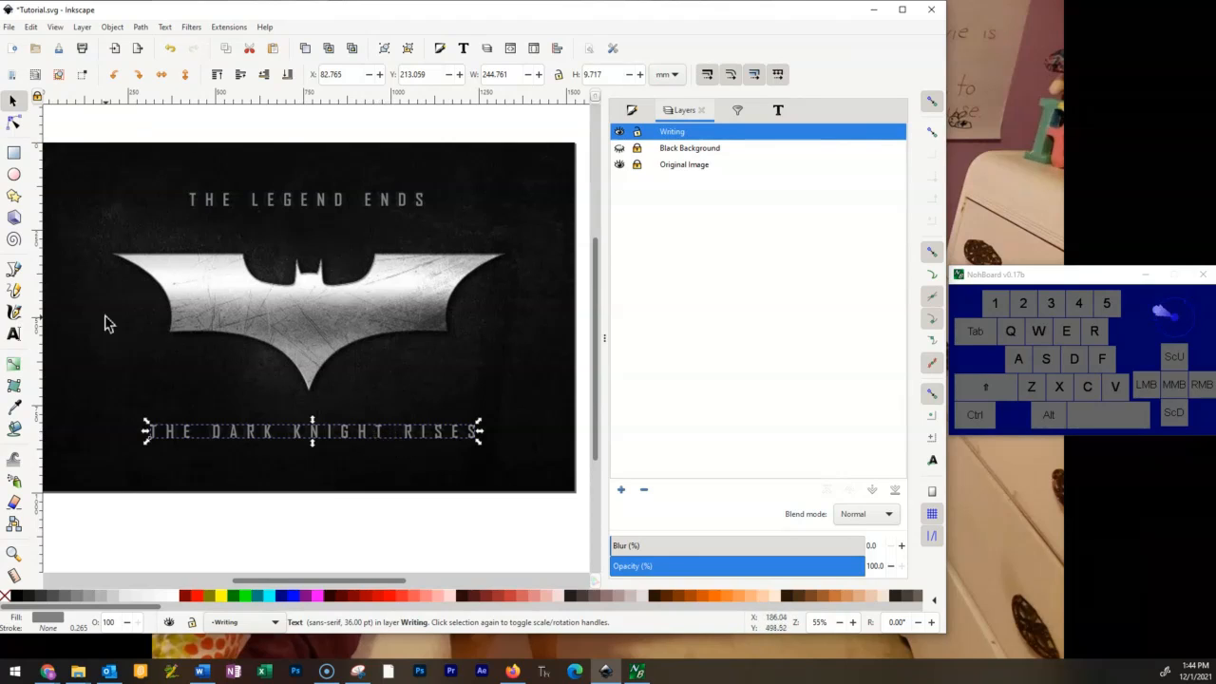
pyautogui.click(16, 333)
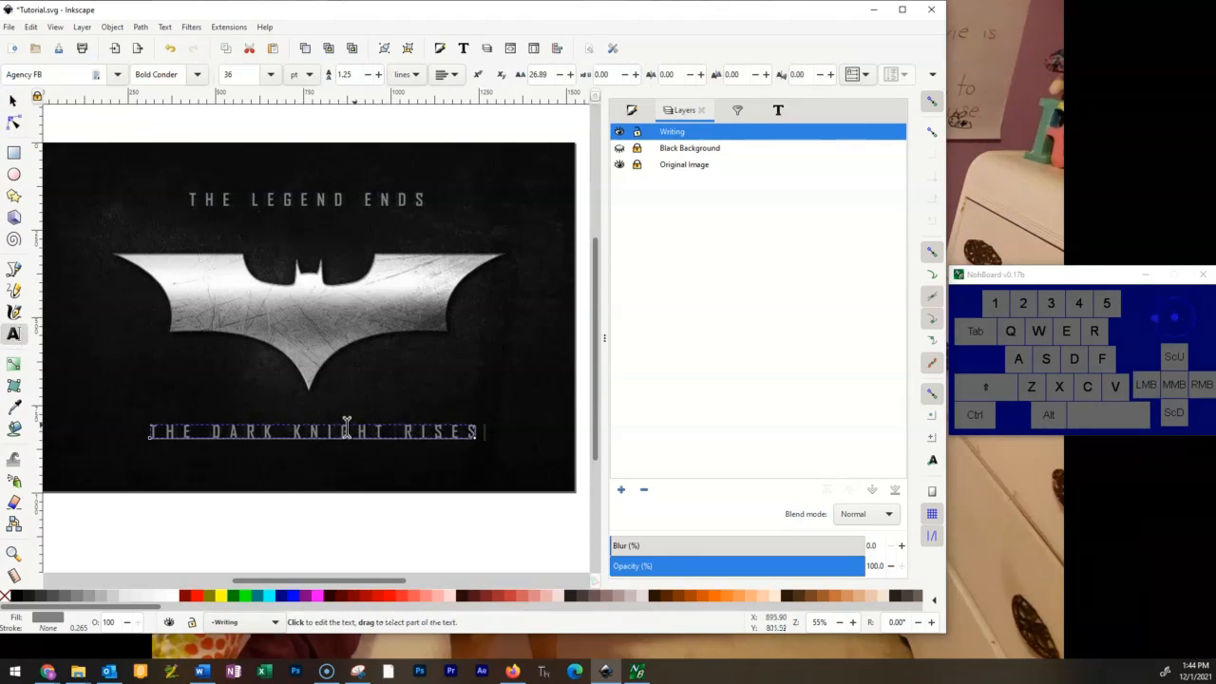
pyautogui.press('Escape')
pyautogui.click(476, 319)
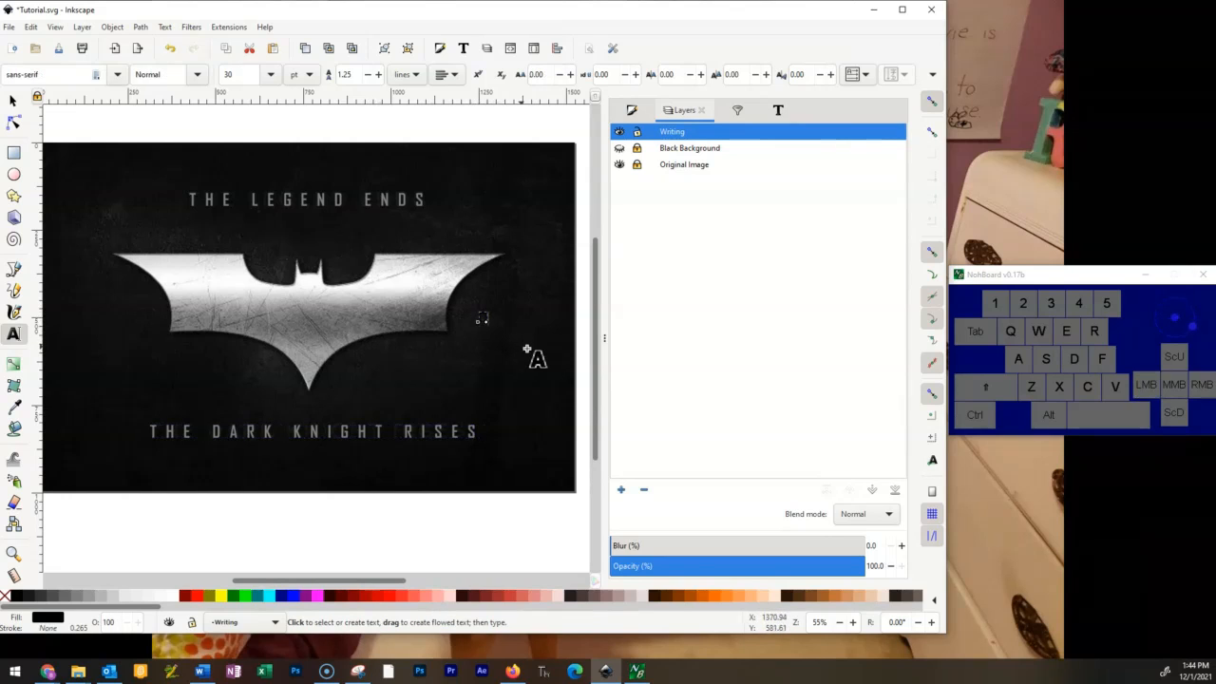
pyautogui.hotkey('ctrl', 'z')
pyautogui.hotkey('ctrl', 'z')
pyautogui.hotkey('ctrl', 'z')
pyautogui.hotkey('ctrl', 'z')
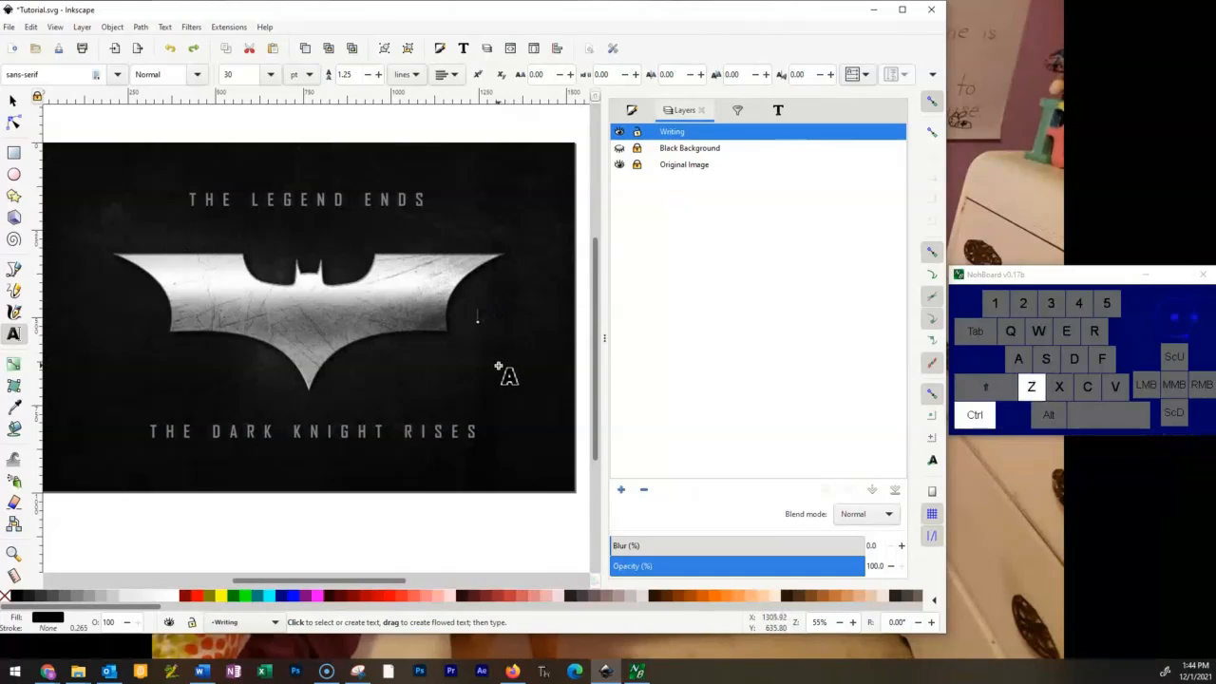
pyautogui.press('s')
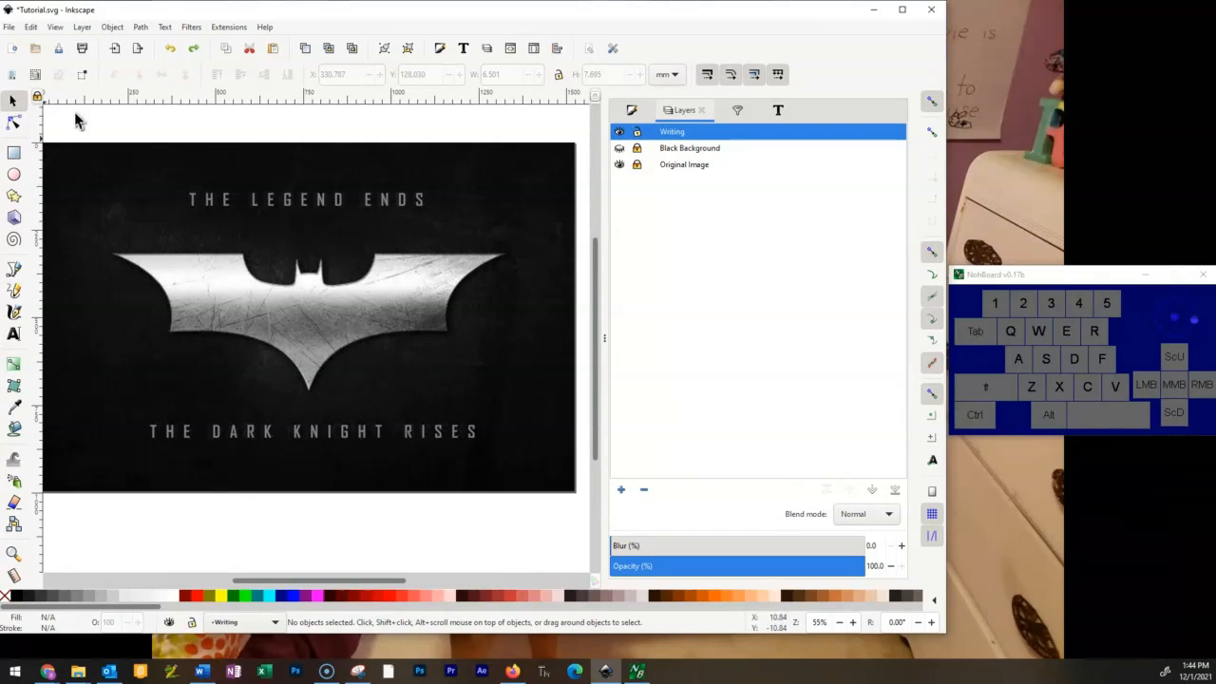
pyautogui.press('s')
pyautogui.press('s')
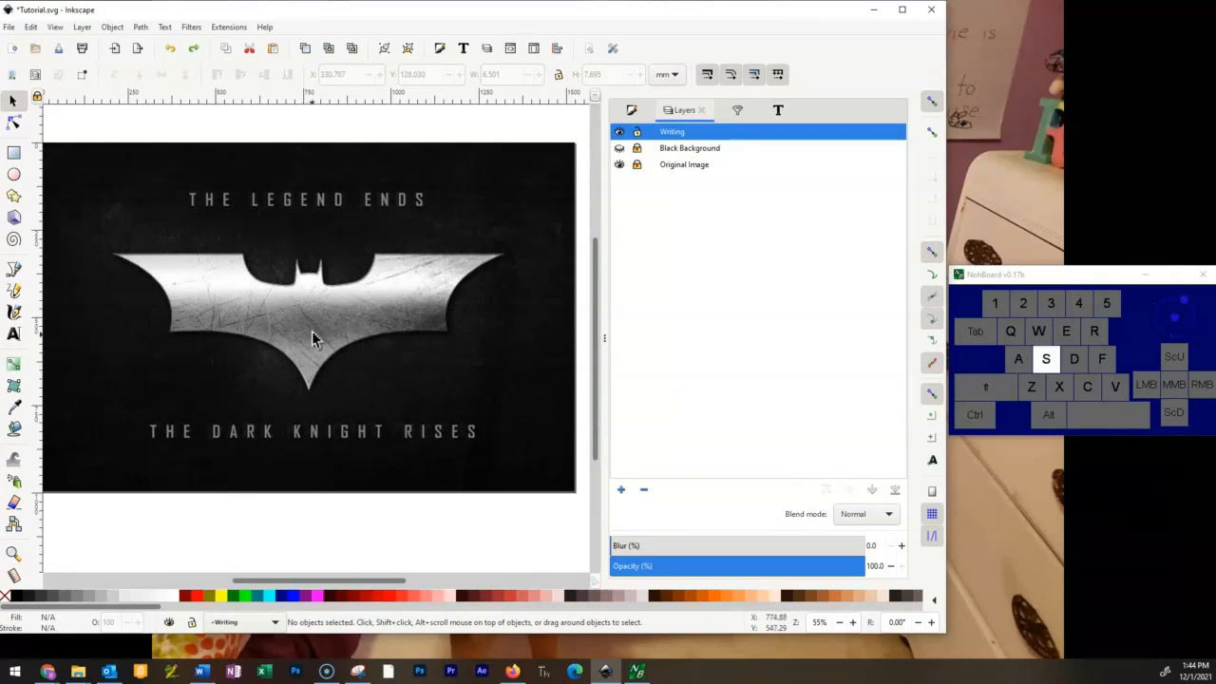
pyautogui.moveTo(335, 202); pyautogui.dragTo(344, 222)
pyautogui.hotkey('ctrl', 'z')
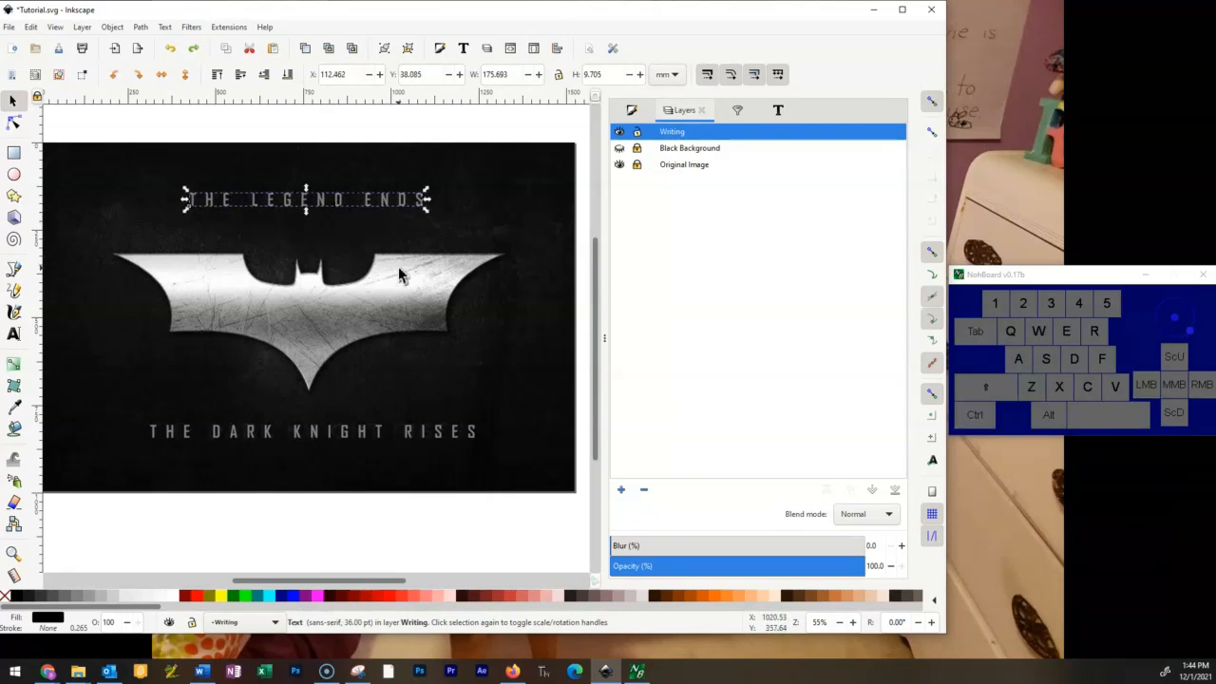
pyautogui.click(430, 235)
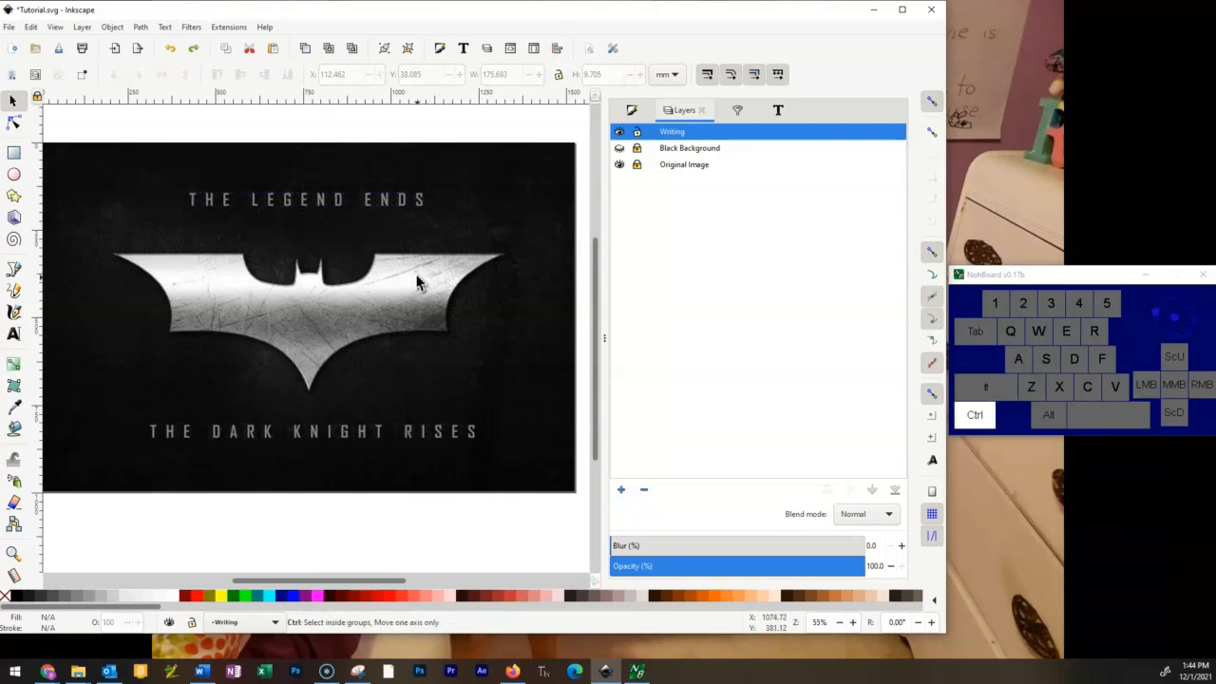
# Nudge the THE LEGEND ENDS text off the image's original lettering to about X 111.6 mm, Y 38.6 mm.
pyautogui.keyDown('ctrl'); pyautogui.scroll(4, 426, 275); pyautogui.keyUp('ctrl')
pyautogui.scroll(5, 430, 290)
pyautogui.scroll(2, 415, 317)
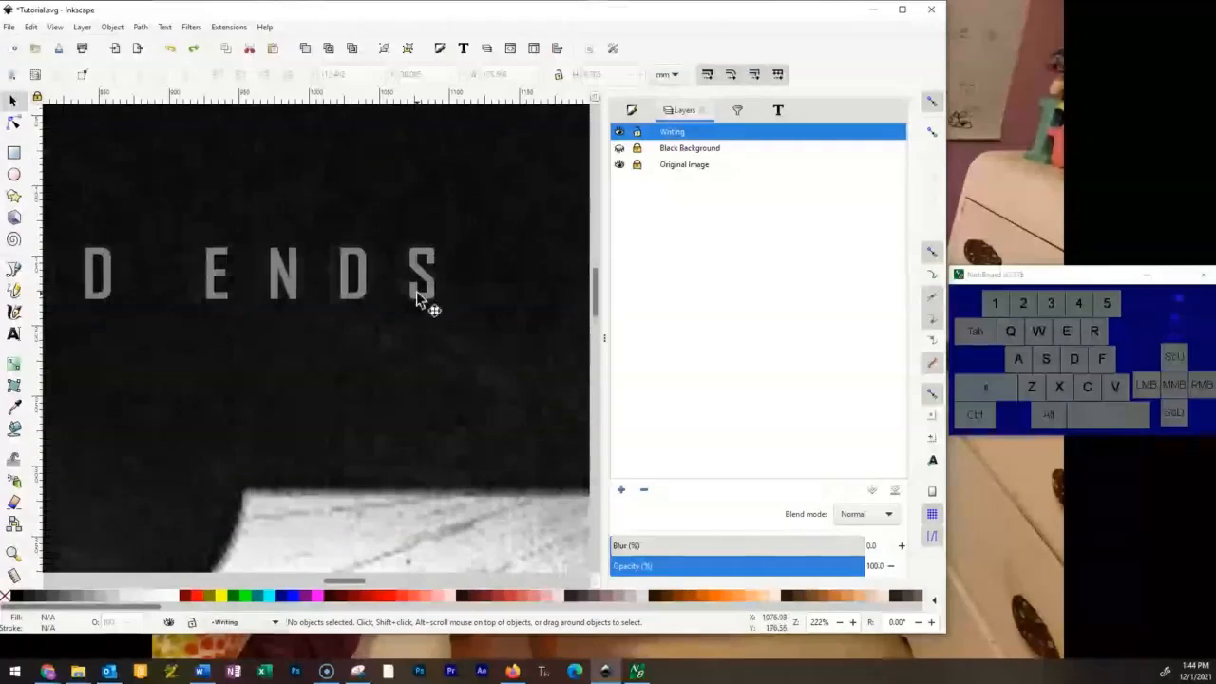
pyautogui.moveTo(426, 276)
pyautogui.mouseDown()
pyautogui.moveTo(408, 273)
pyautogui.moveTo(434, 291)
pyautogui.mouseUp()
# Align the THE DARK KNIGHT RISES text with the image's original lettering at about X 77.0 mm, Y 211.7 mm, and deselect it.
pyautogui.scroll(-5, 441, 314)
pyautogui.scroll(-5, 428, 338)
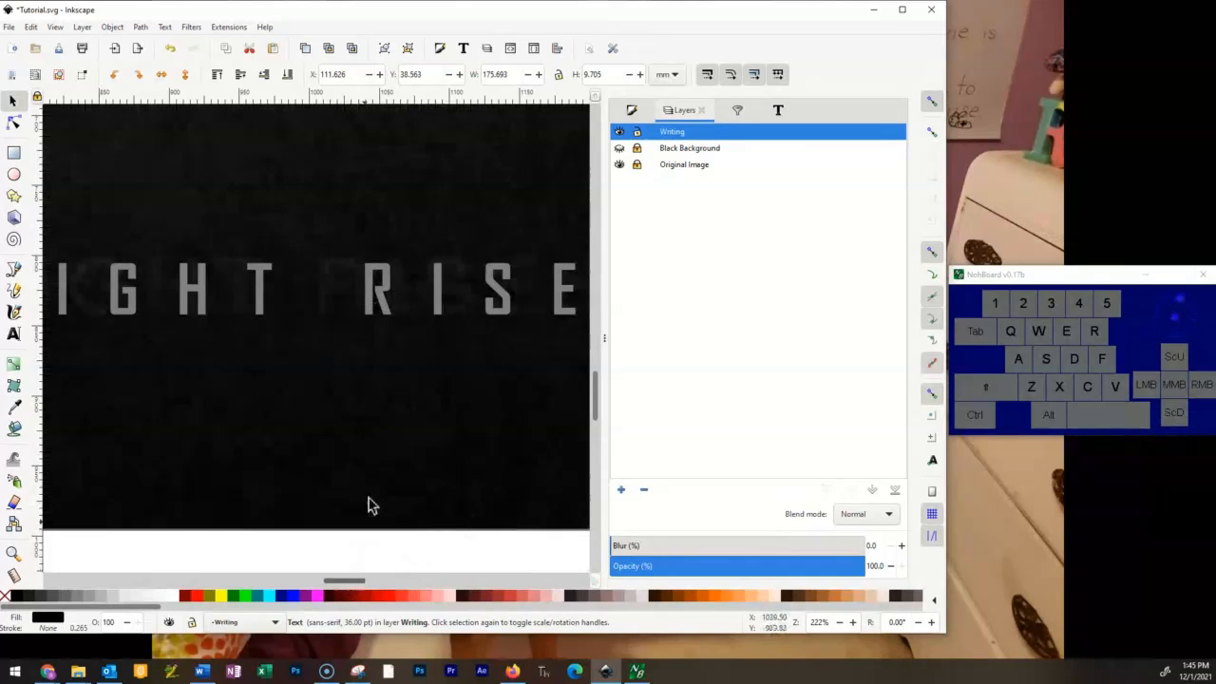
pyautogui.scroll(-3, 437, 394)
pyautogui.scroll(1, 428, 380)
pyautogui.scroll(1, 496, 367)
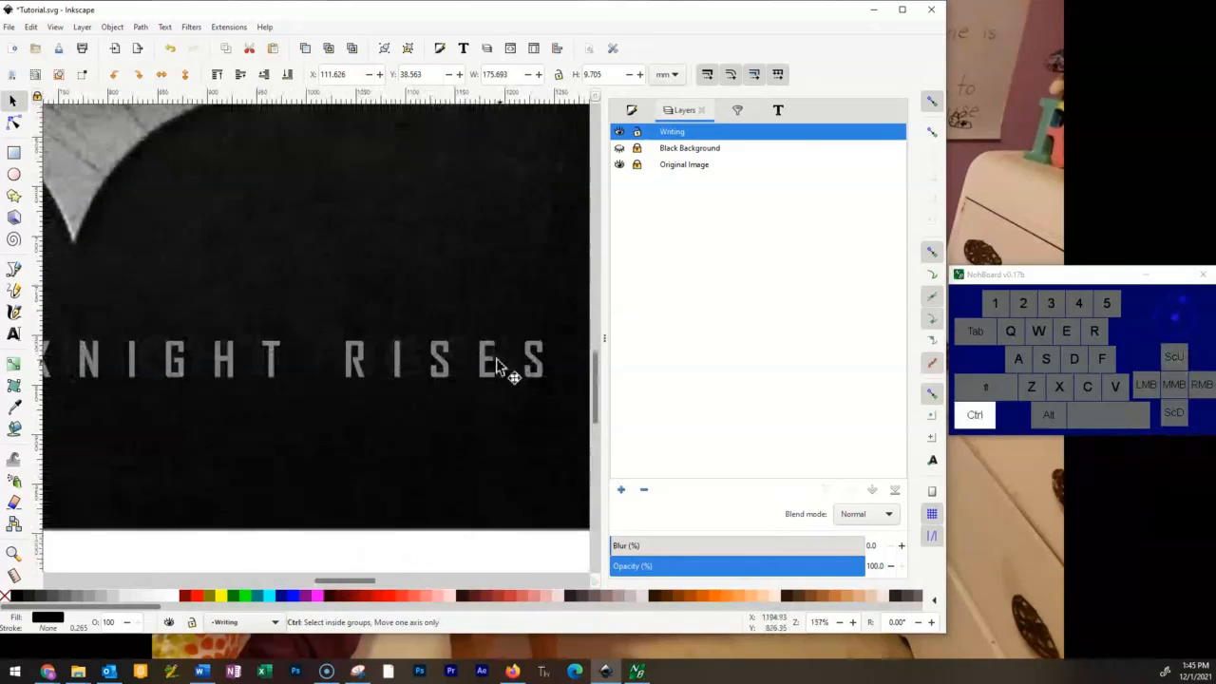
pyautogui.moveTo(529, 367); pyautogui.dragTo(503, 359)
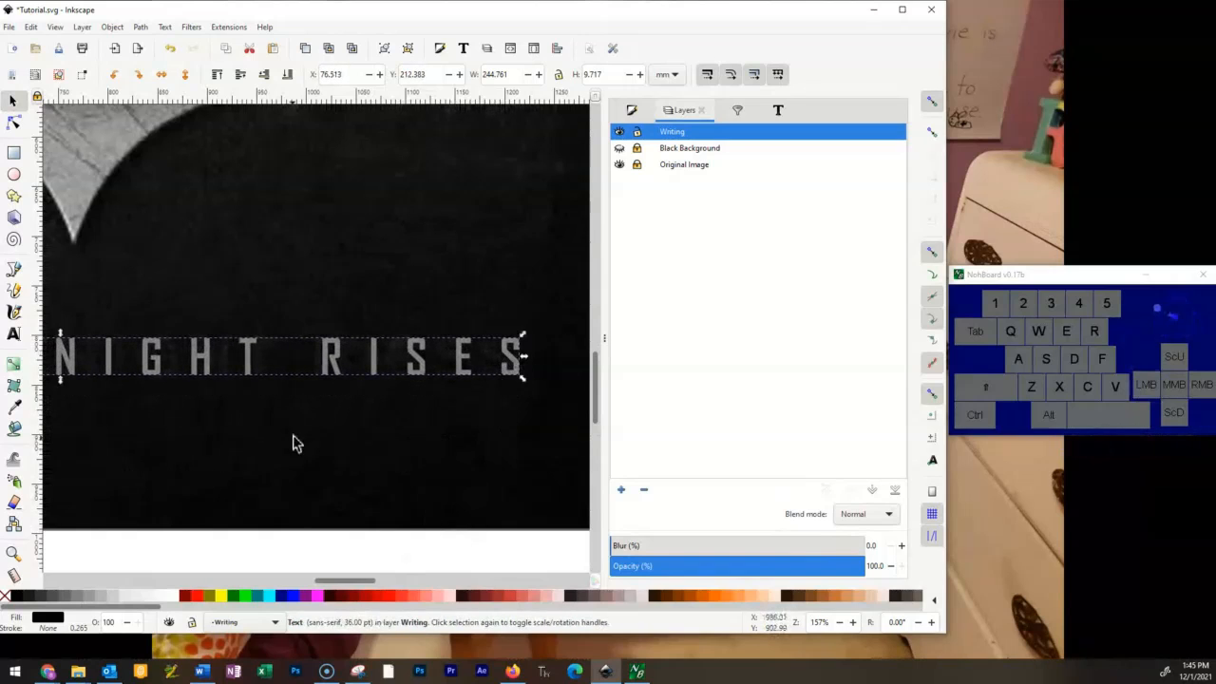
pyautogui.press('space')
pyautogui.moveTo(448, 432); pyautogui.dragTo(799, 444)
pyautogui.moveTo(326, 375)
pyautogui.mouseDown()
pyautogui.moveTo(328, 402)
pyautogui.moveTo(332, 378)
pyautogui.mouseUp()
pyautogui.press('alt')
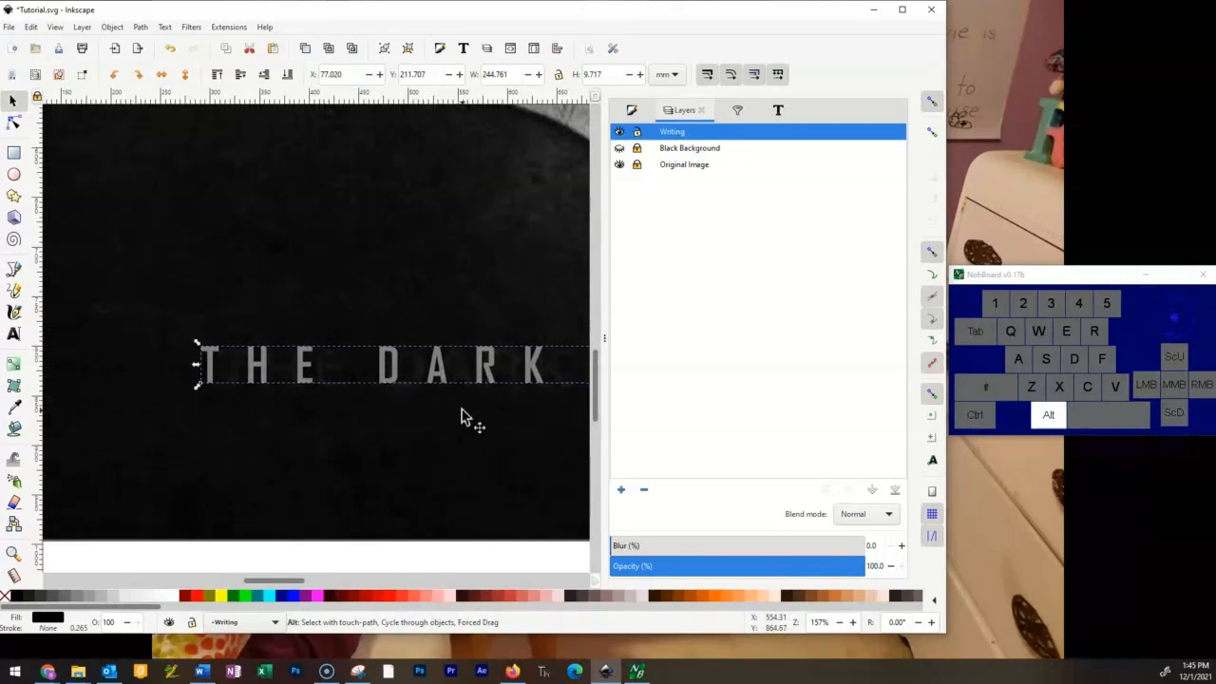
pyautogui.press('Escape')
# Lock and hide the Writing layer, leaving the Original Image layer visible.
pyautogui.keyDown('ctrl'); pyautogui.scroll(-4, 442, 427); pyautogui.keyUp('ctrl')
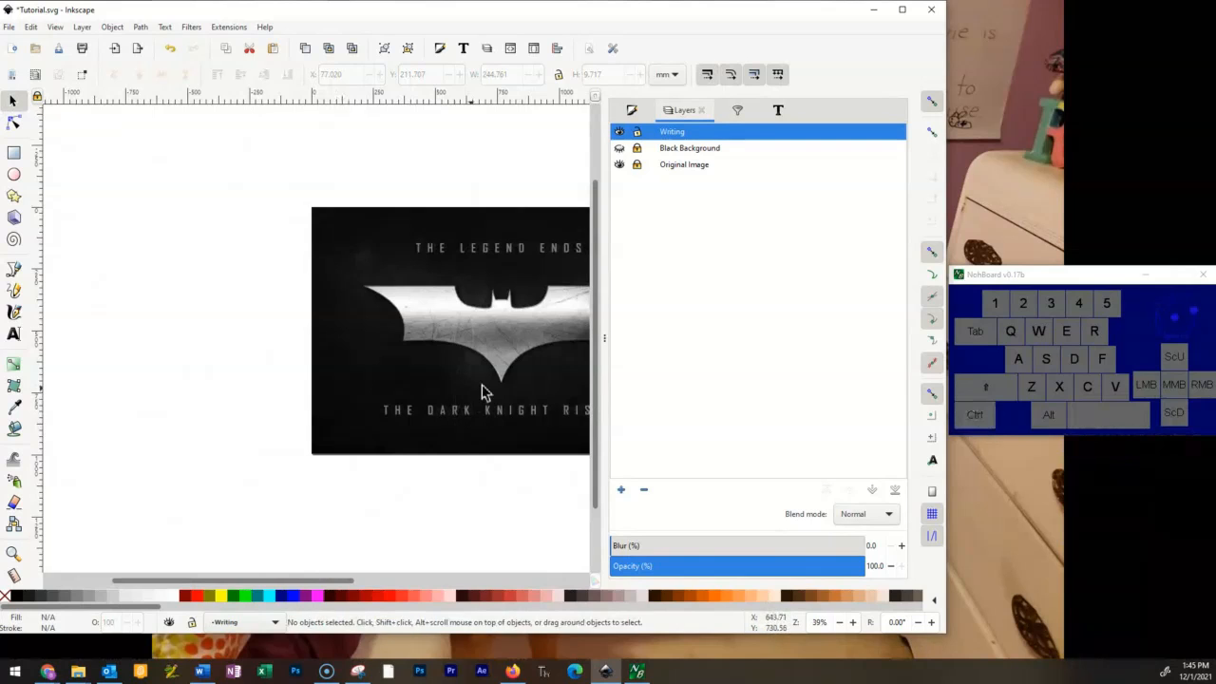
pyautogui.press('space')
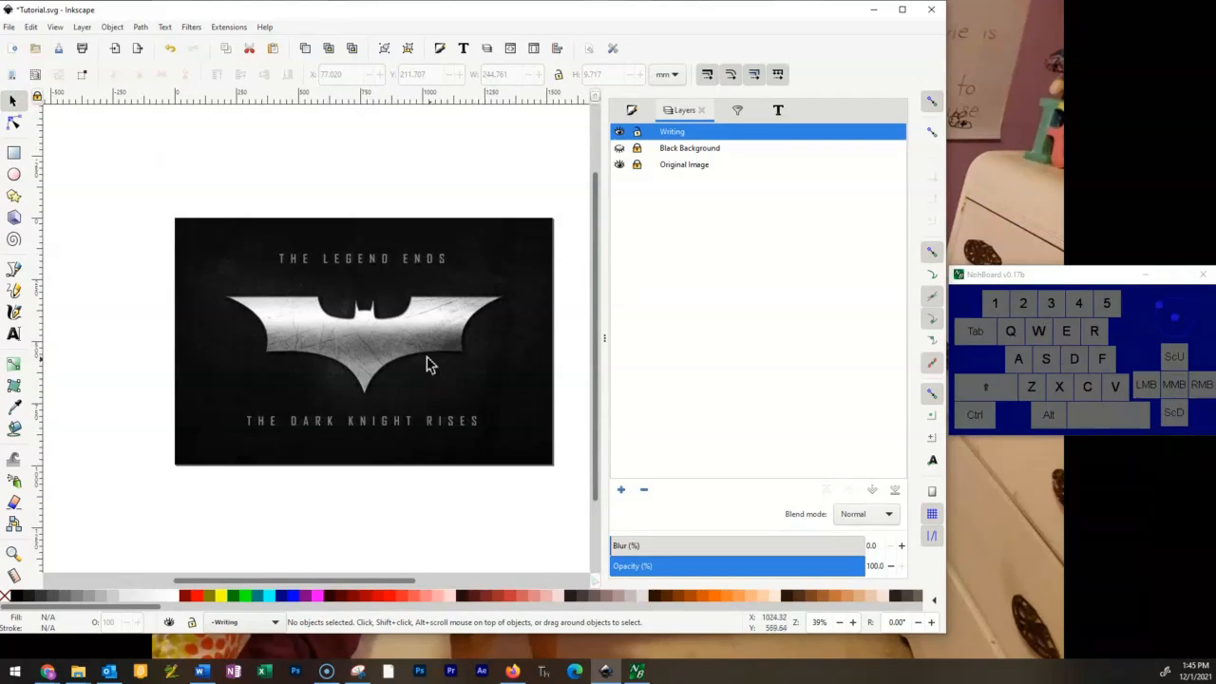
pyautogui.keyDown('ctrl'); pyautogui.scroll(2, 380, 368); pyautogui.keyUp('ctrl')
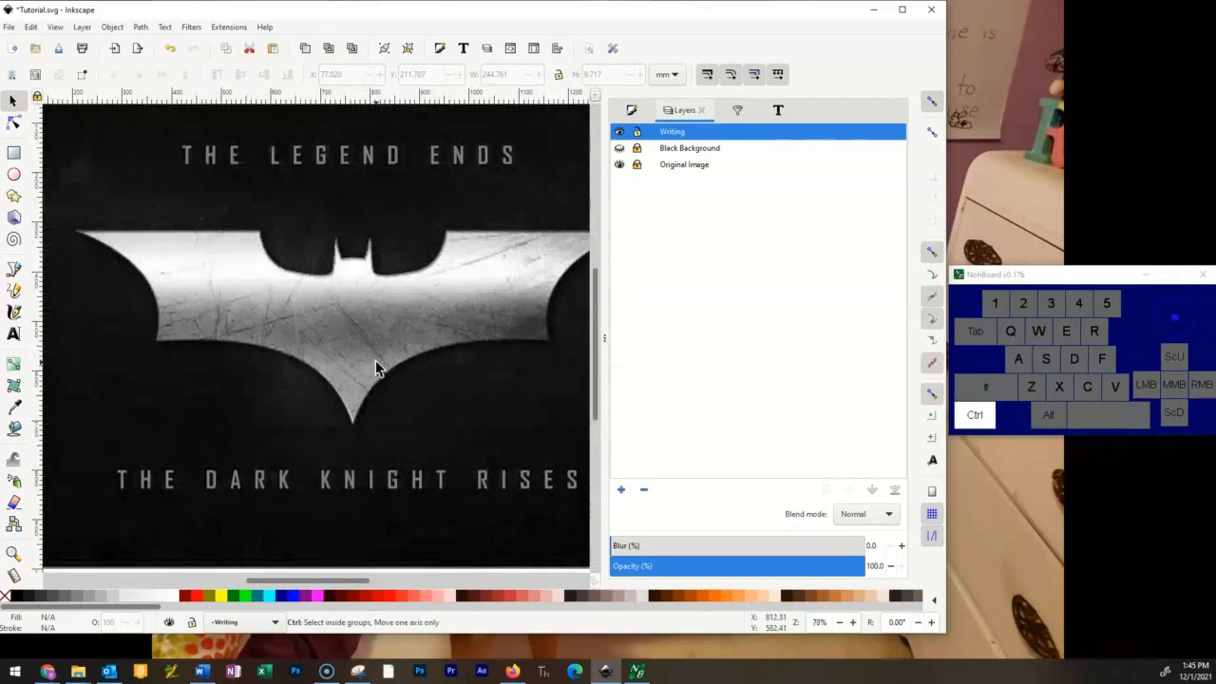
pyautogui.keyDown('ctrl'); pyautogui.scroll(-2, 375, 362); pyautogui.keyUp('ctrl')
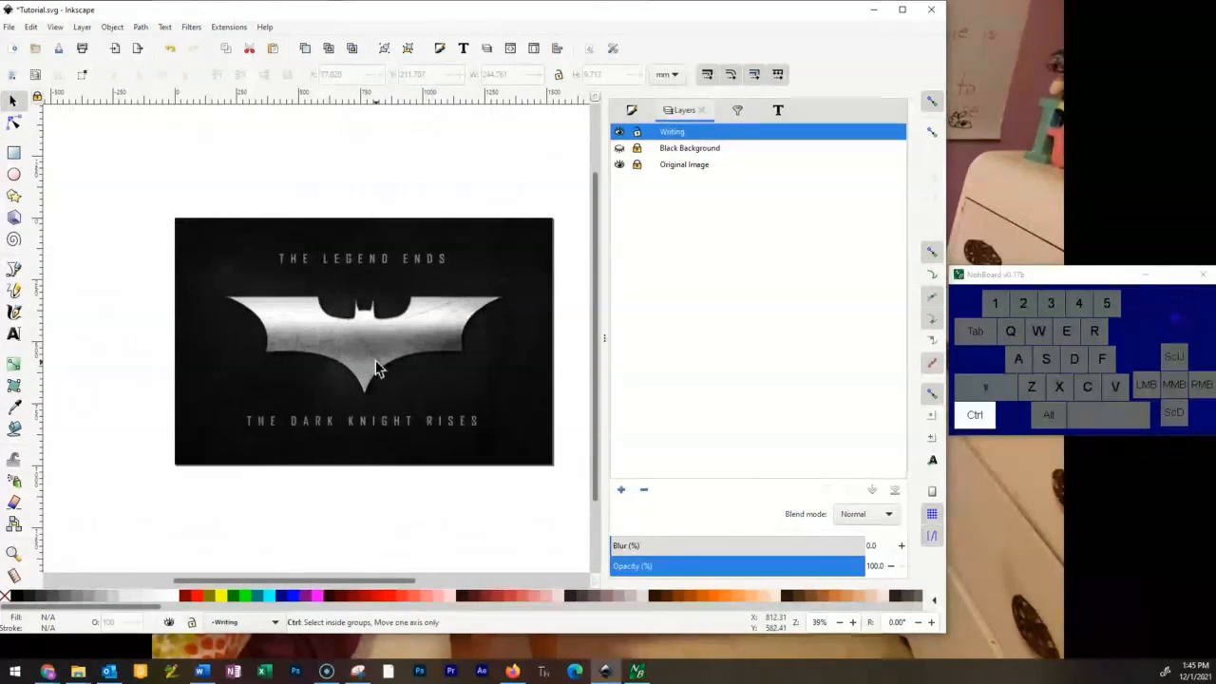
pyautogui.keyDown('ctrl'); pyautogui.scroll(2, 377, 368); pyautogui.keyUp('ctrl')
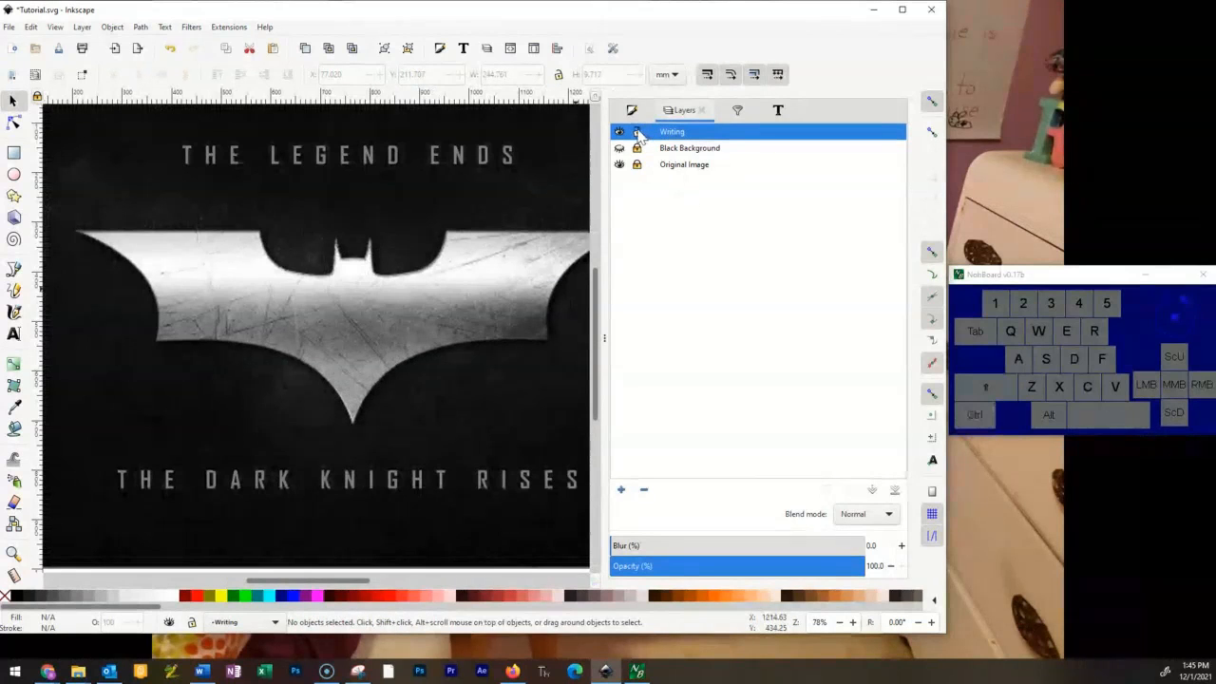
pyautogui.click(638, 132)
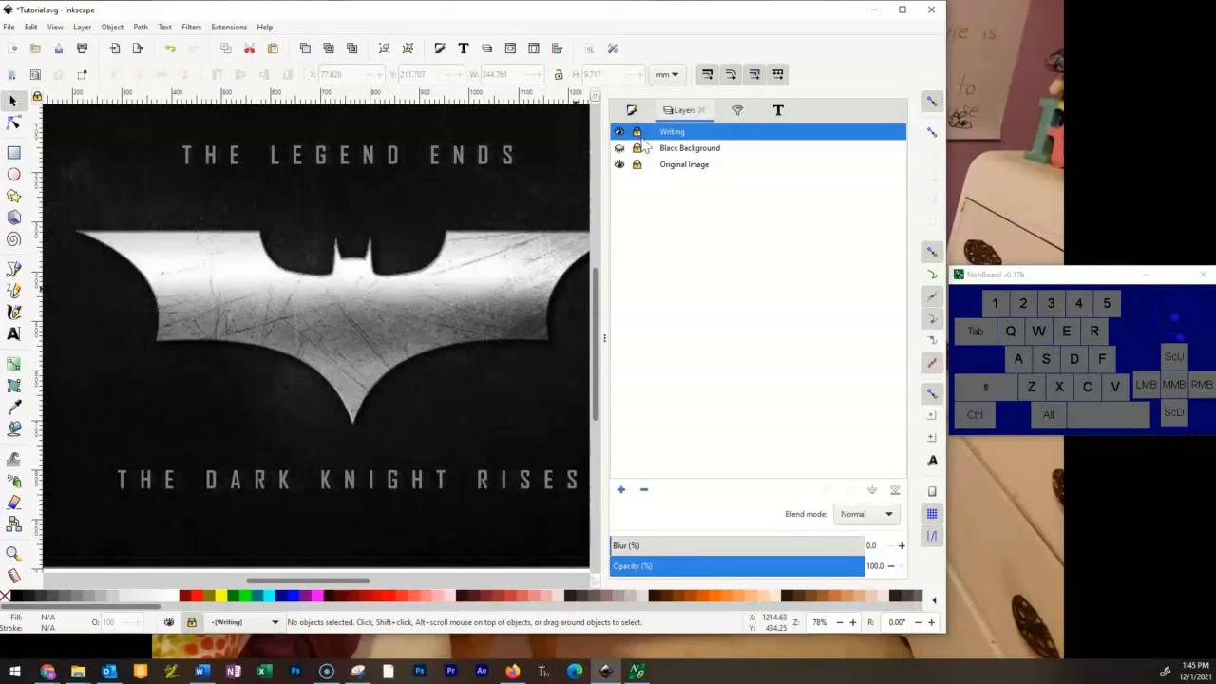
pyautogui.click(619, 132)
pyautogui.click(619, 165)
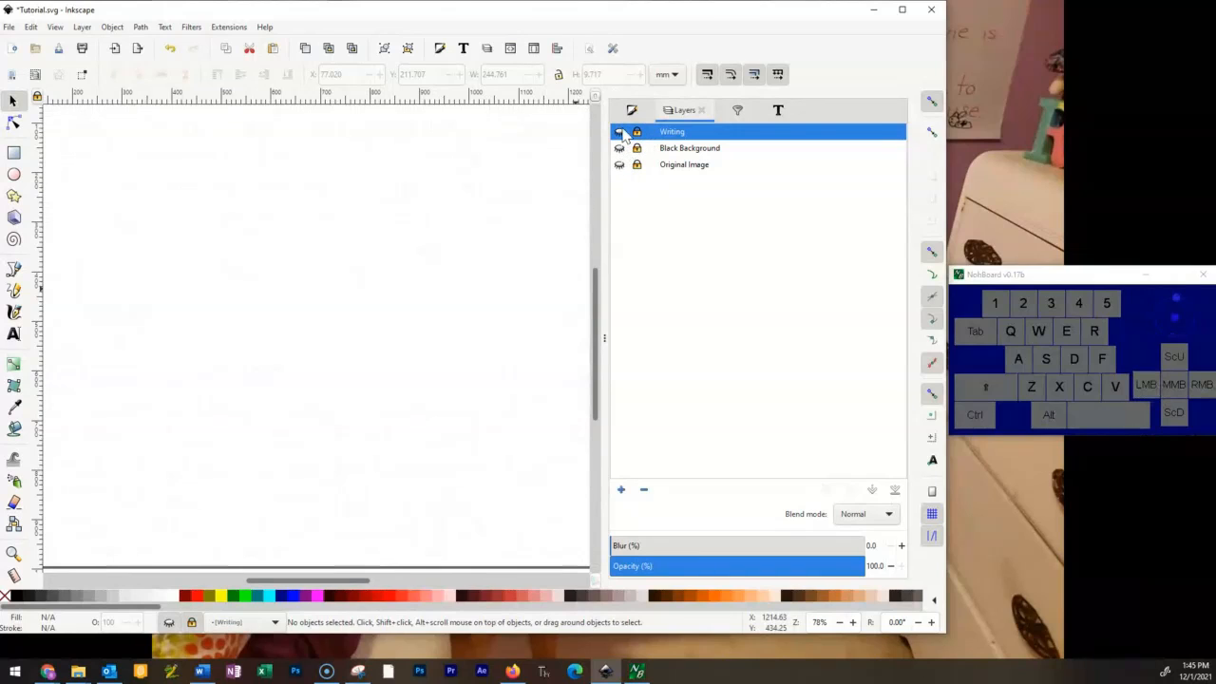
pyautogui.click(620, 165)
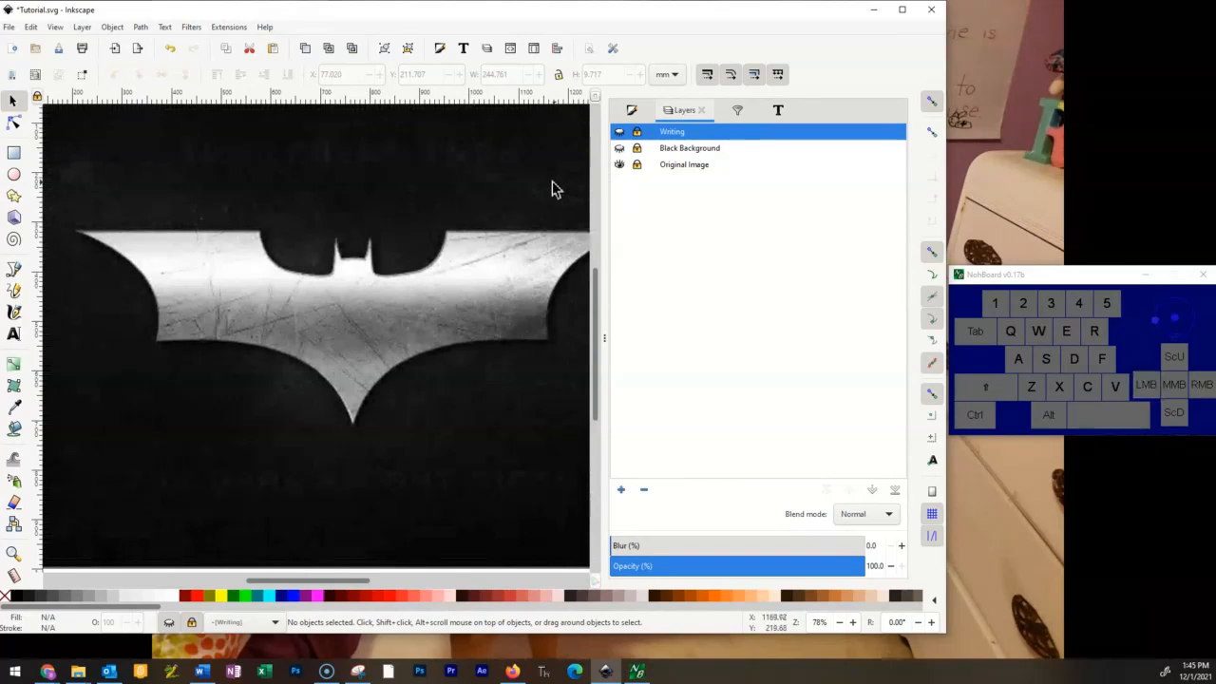
pyautogui.keyDown('ctrl'); pyautogui.scroll(-2, 551, 187); pyautogui.keyUp('ctrl')
pyautogui.press('space')
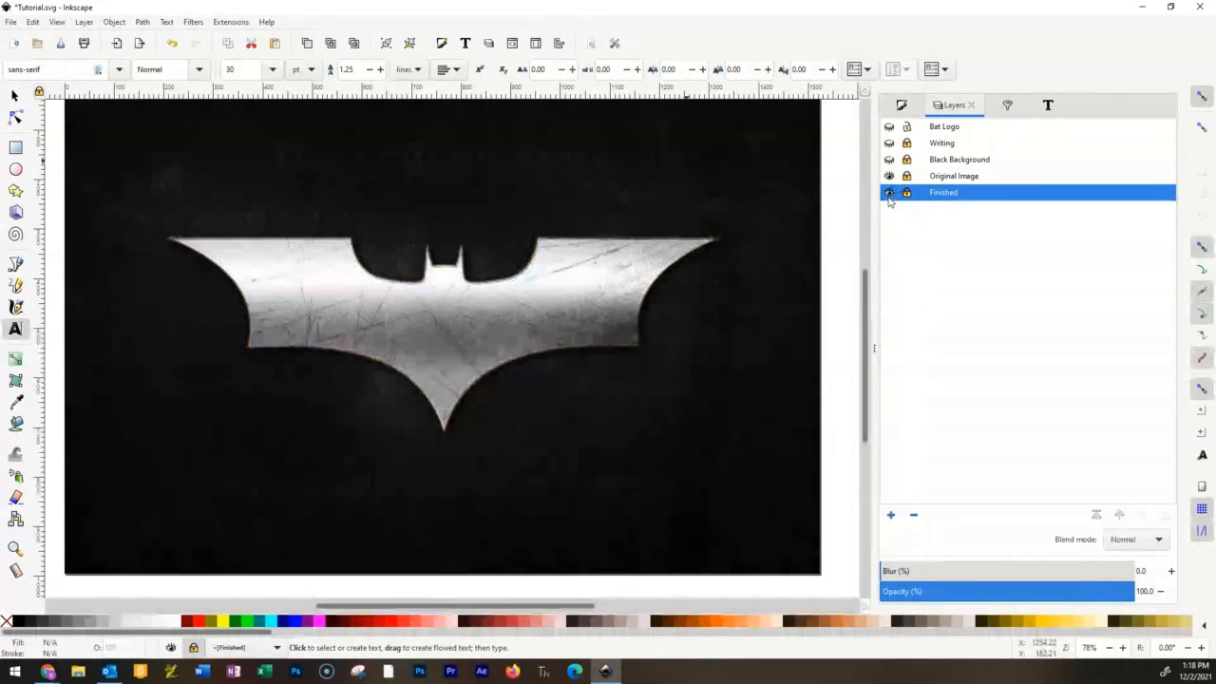
# Hide the Finished layer, preview the Writing and Black Background layers, and leave only Bat Logo and Original Image visible.
pyautogui.click(889, 192)
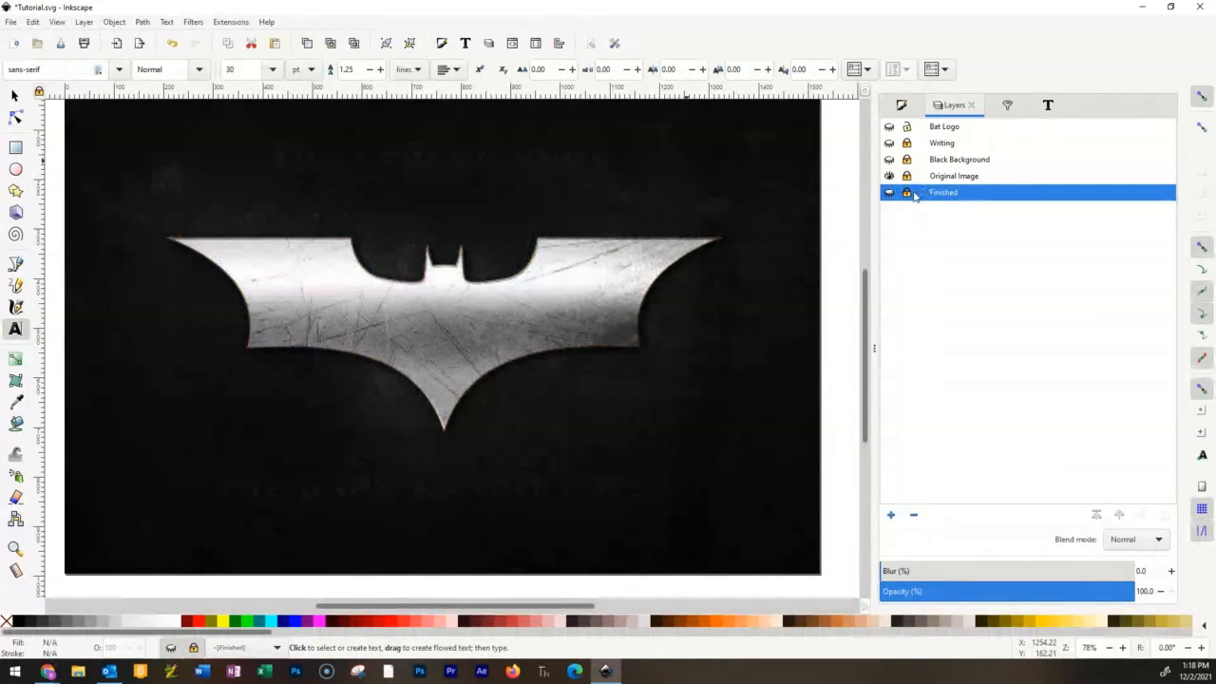
pyautogui.click(889, 160)
pyautogui.click(888, 143)
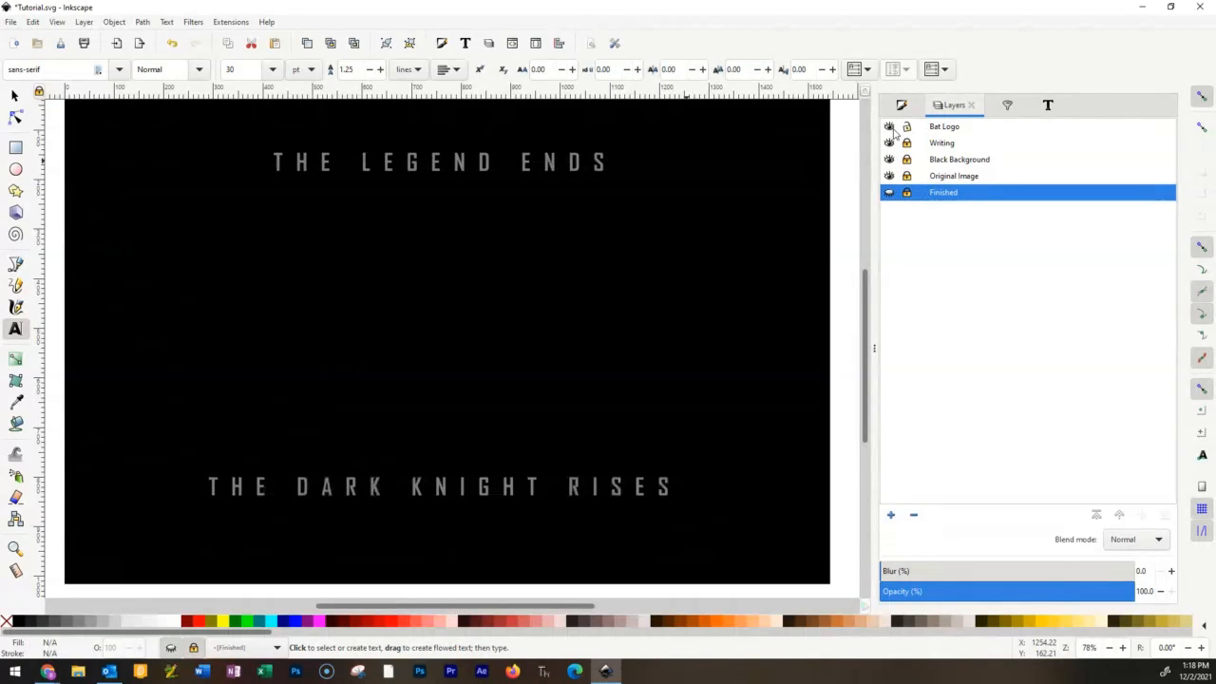
pyautogui.click(889, 143)
pyautogui.click(889, 160)
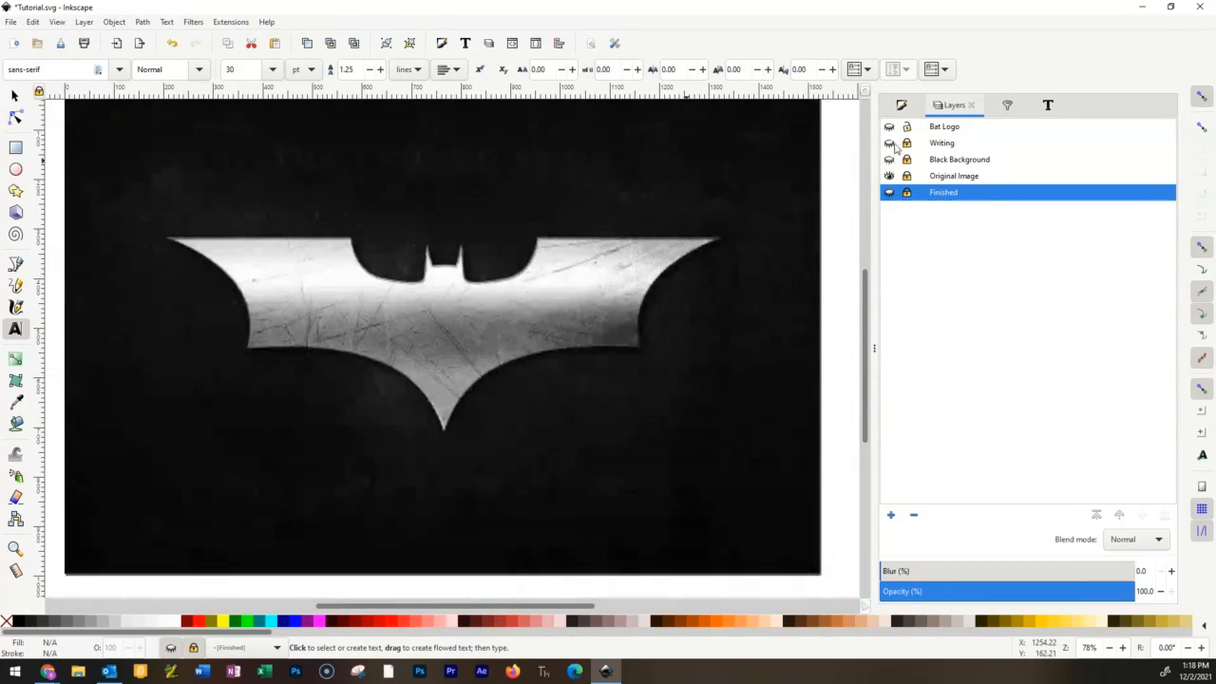
pyautogui.click(889, 143)
pyautogui.click(888, 160)
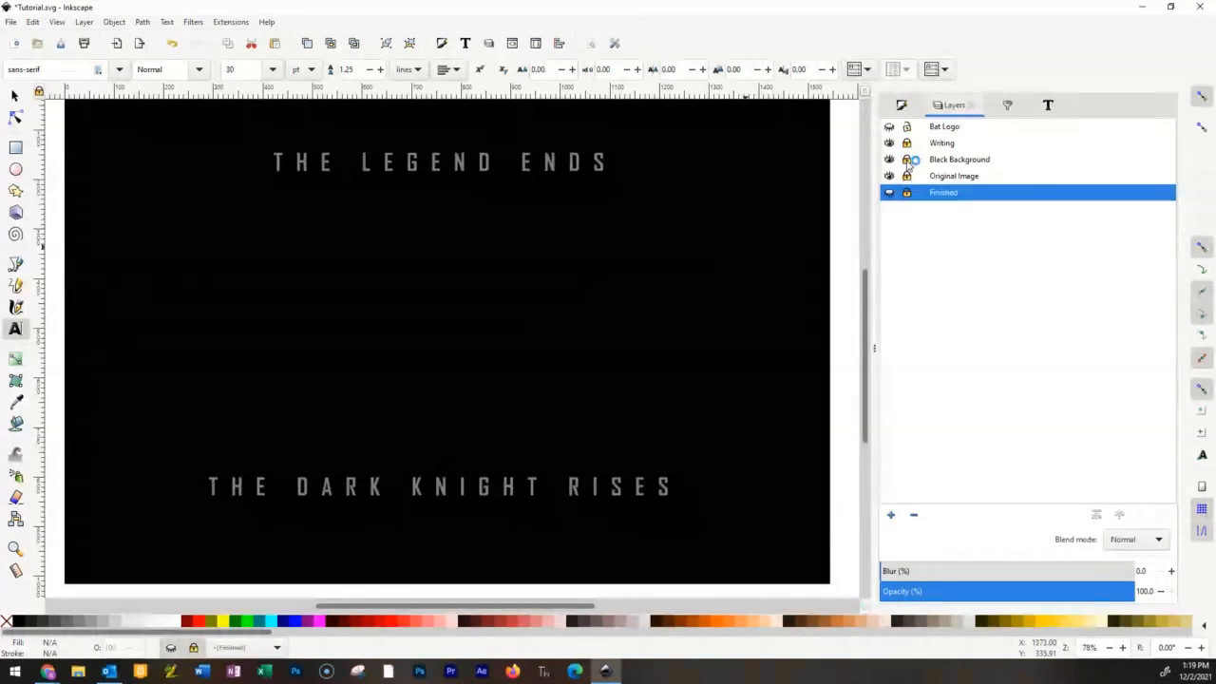
pyautogui.click(908, 178)
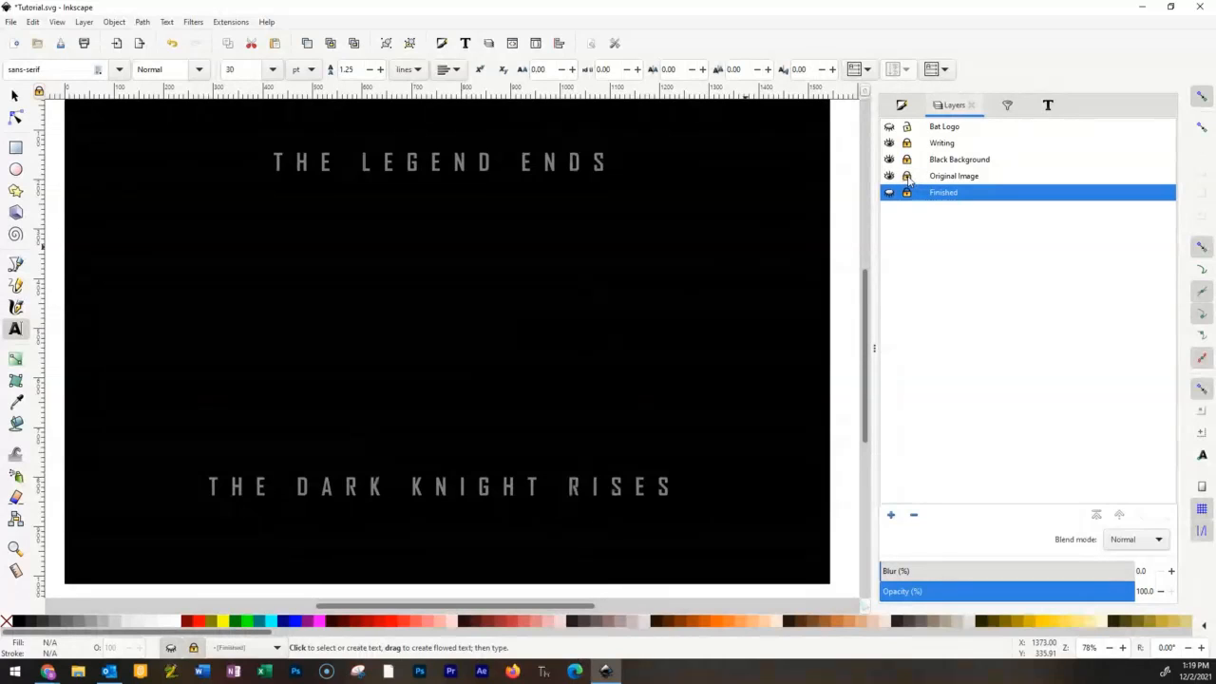
pyautogui.click(675, 280)
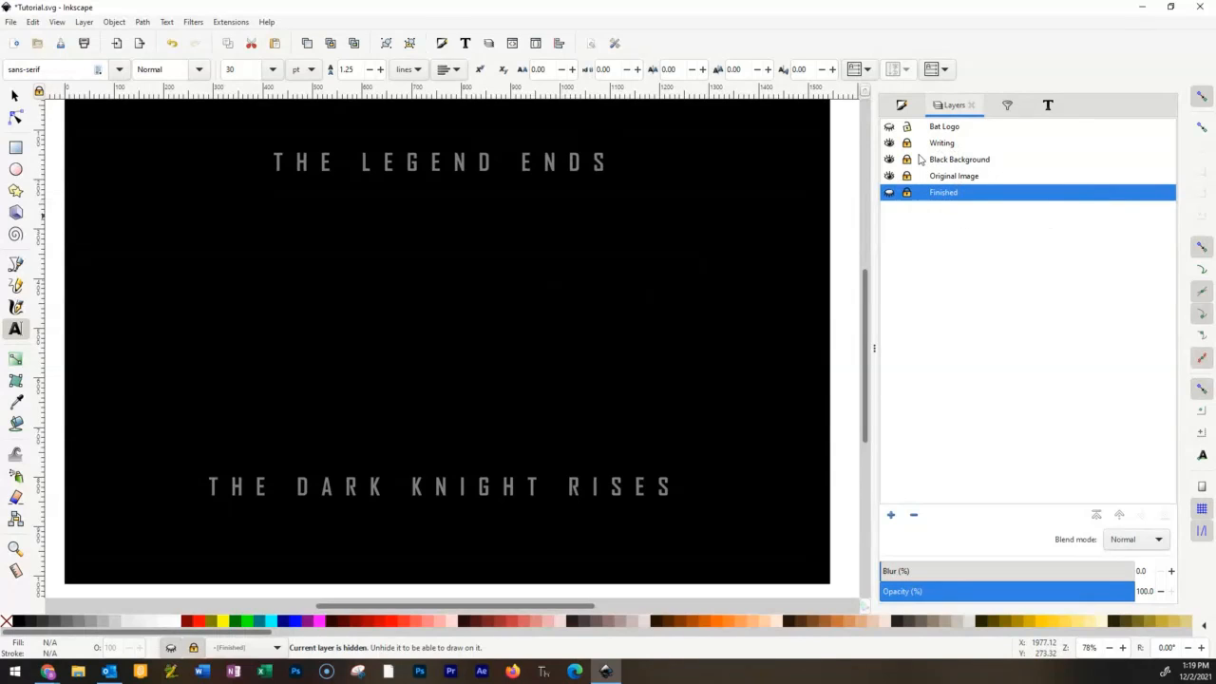
pyautogui.click(889, 143)
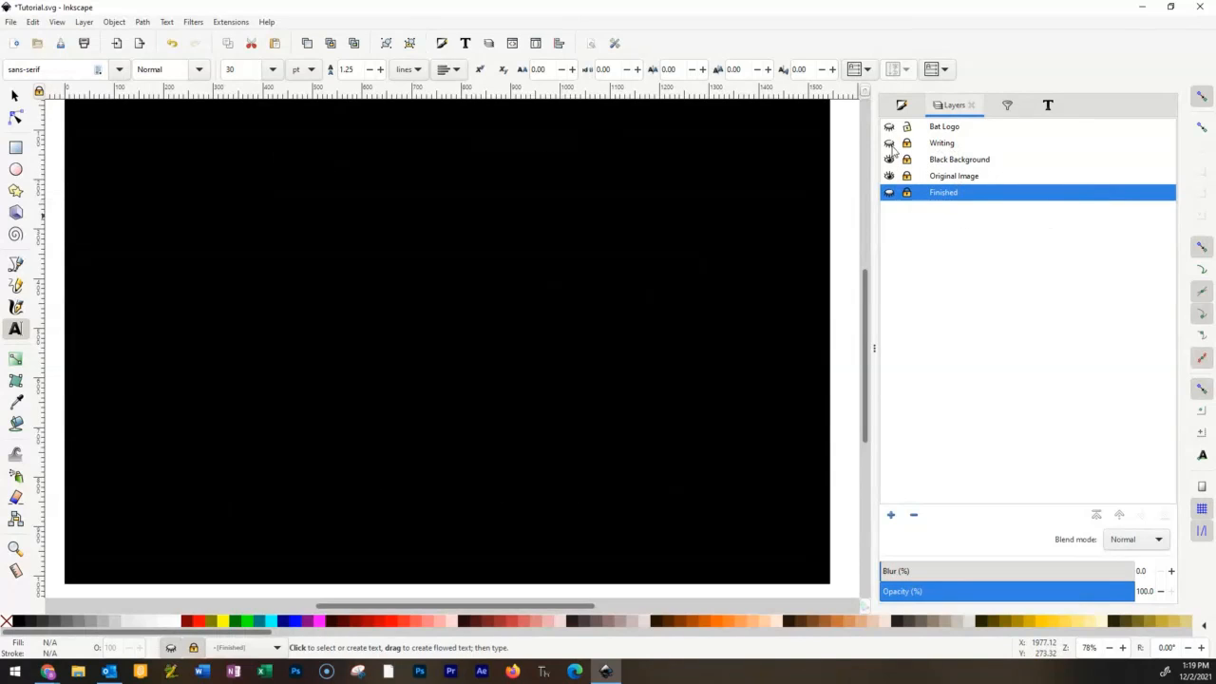
pyautogui.click(889, 160)
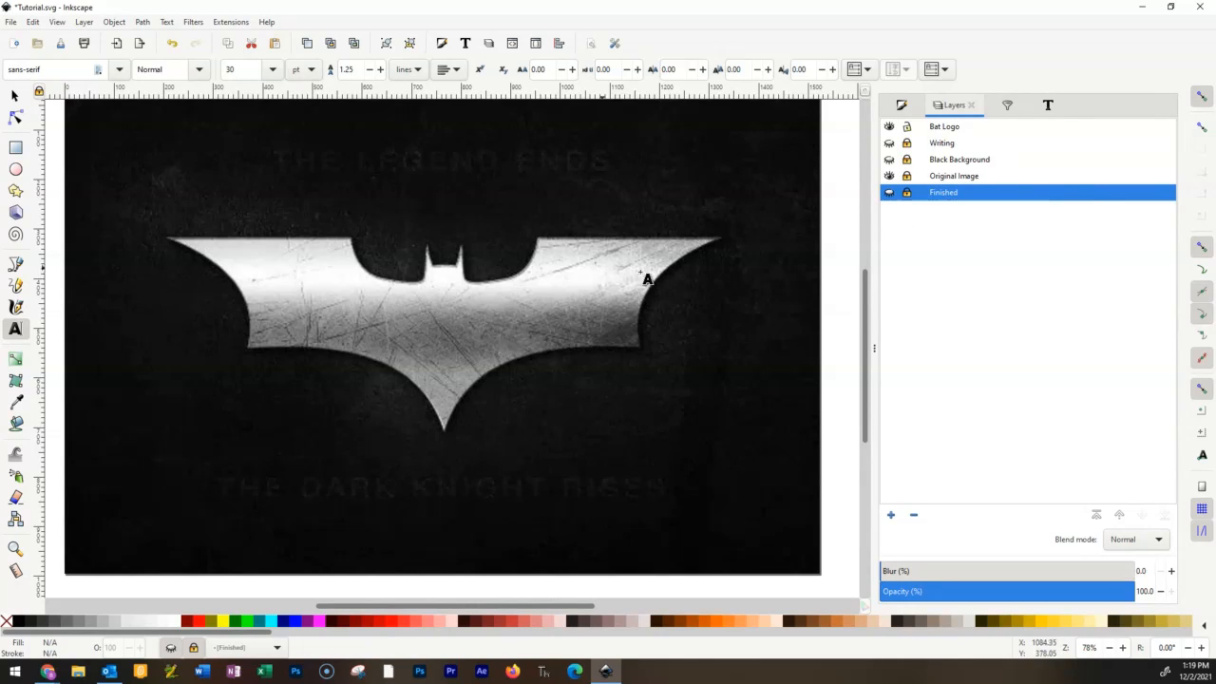
# Try to draw a rectangle and an ellipse on the hidden, locked Writing layer.
pyautogui.click(949, 129)
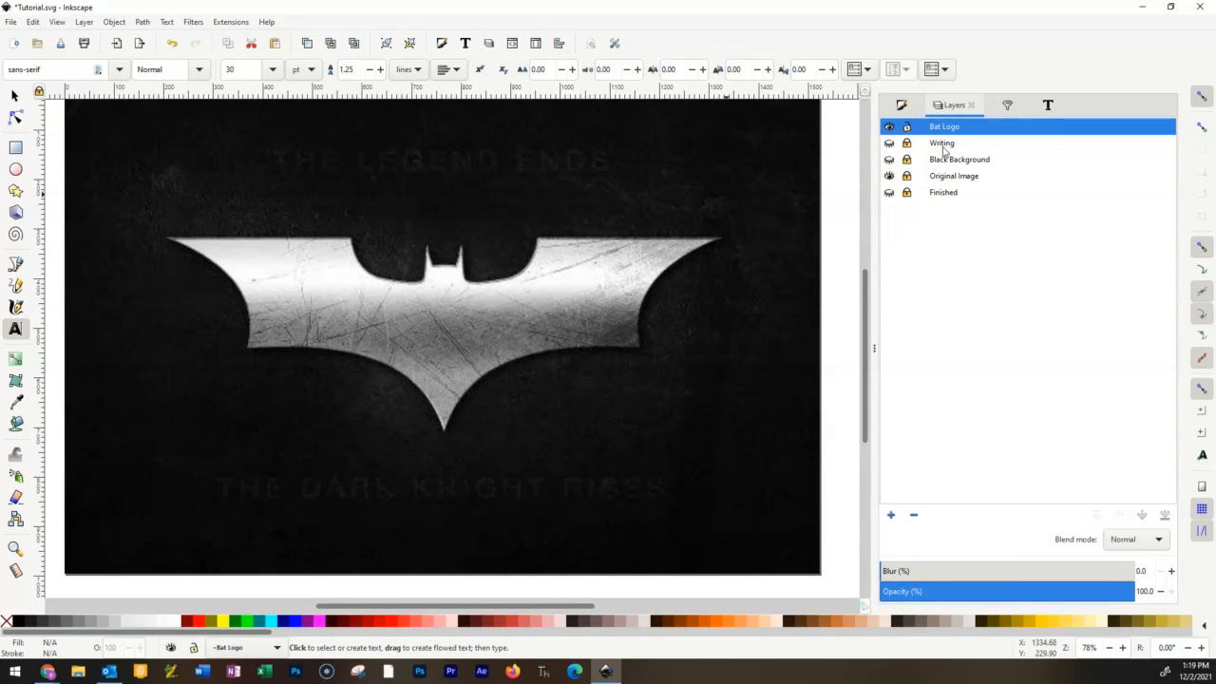
pyautogui.click(945, 145)
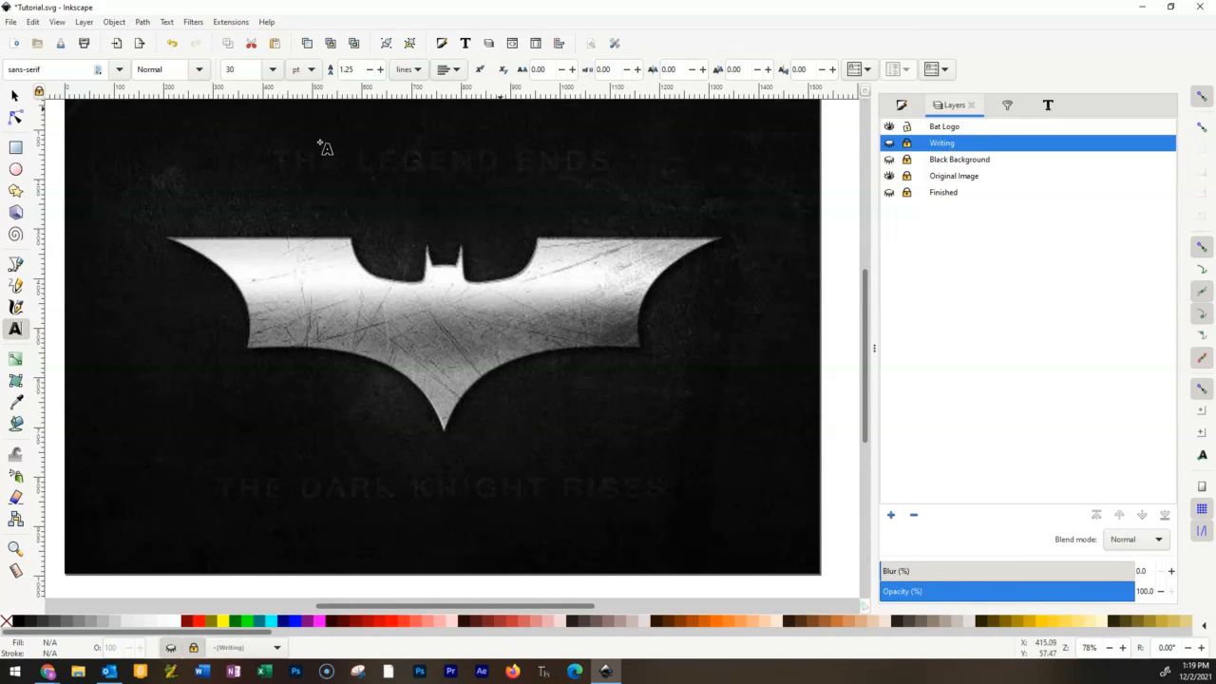
pyautogui.click(15, 147)
pyautogui.moveTo(642, 235)
pyautogui.mouseDown()
pyautogui.moveTo(295, 488)
pyautogui.moveTo(243, 443)
pyautogui.mouseUp()
pyautogui.moveTo(213, 230)
pyautogui.mouseDown()
pyautogui.moveTo(384, 315)
pyautogui.moveTo(221, 210)
pyautogui.mouseUp()
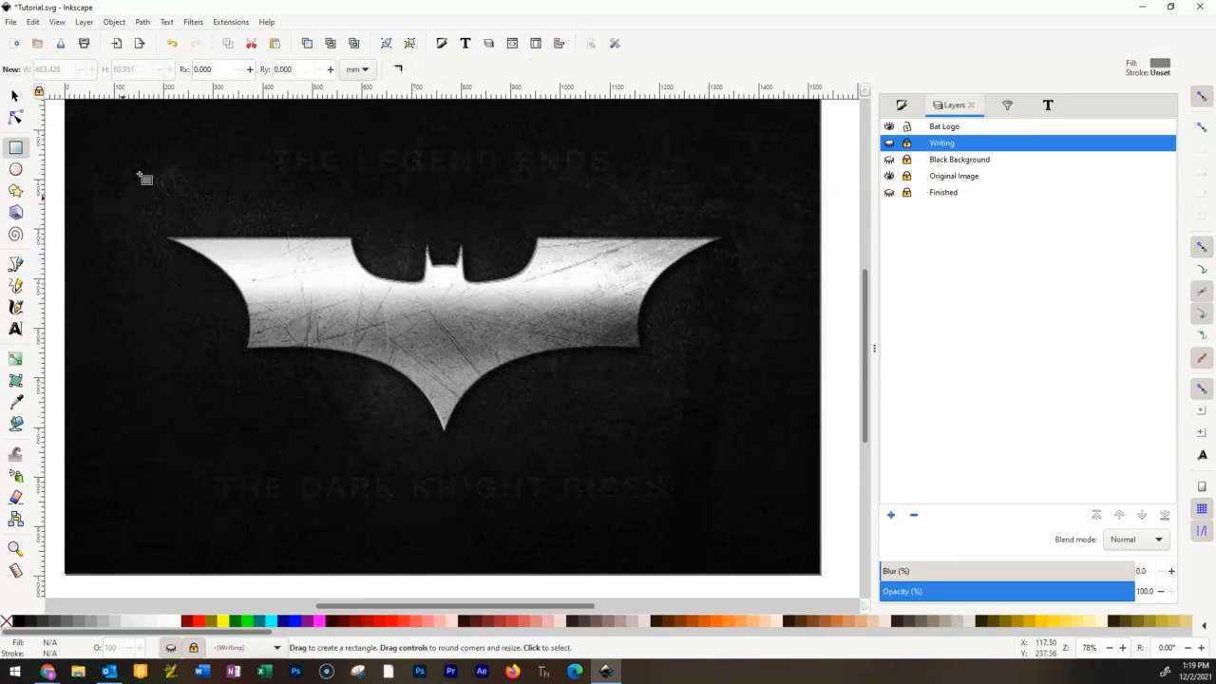
pyautogui.press('e')
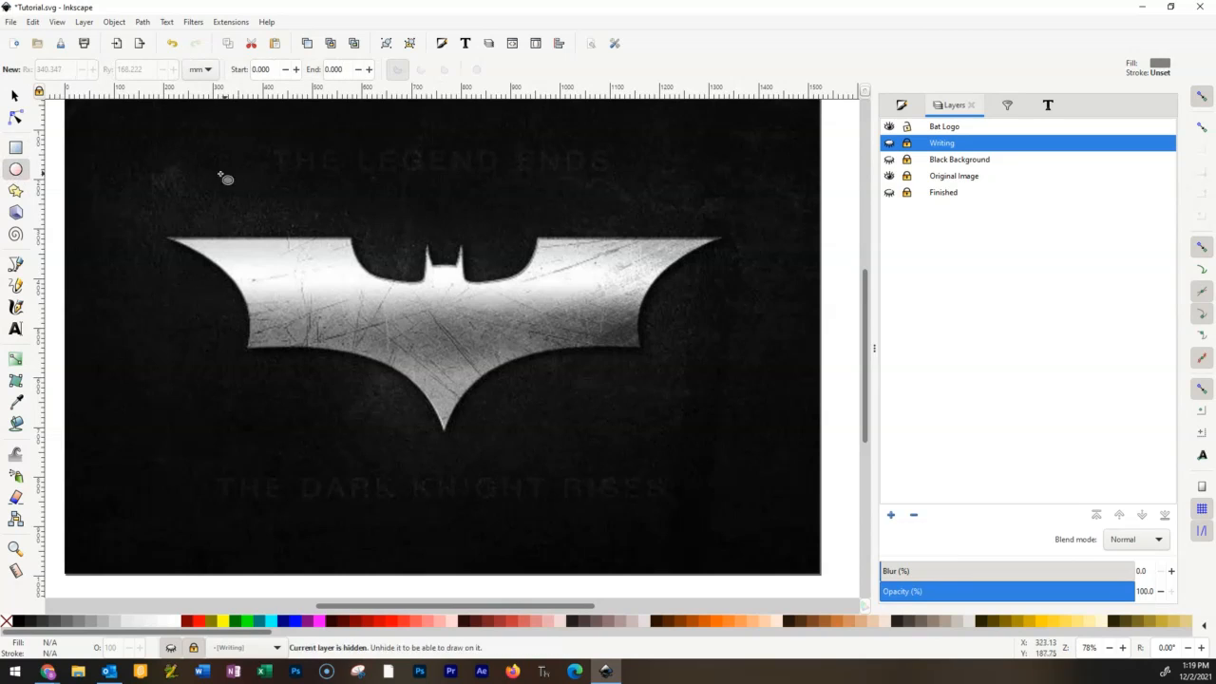
pyautogui.moveTo(528, 308)
pyautogui.mouseDown()
pyautogui.moveTo(293, 346)
pyautogui.moveTo(410, 395)
pyautogui.mouseUp()
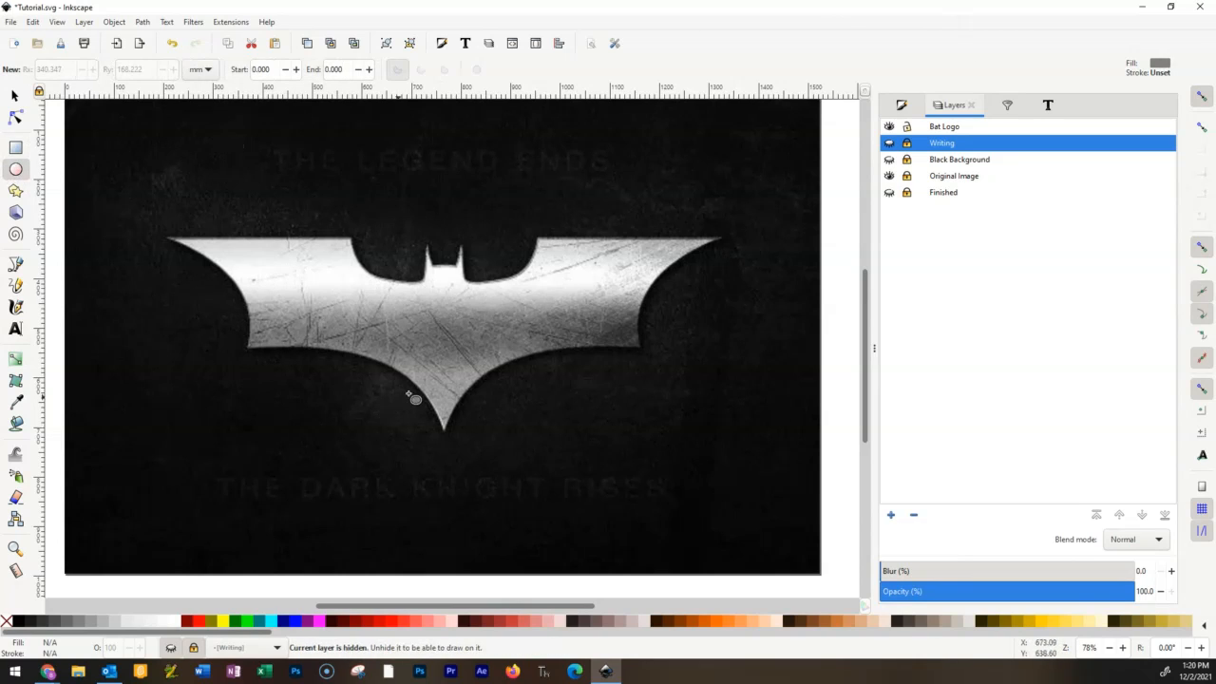
# Make Bat Logo the current layer and collapse the docked layer list to give the bat emblem more canvas space.
pyautogui.click(951, 130)
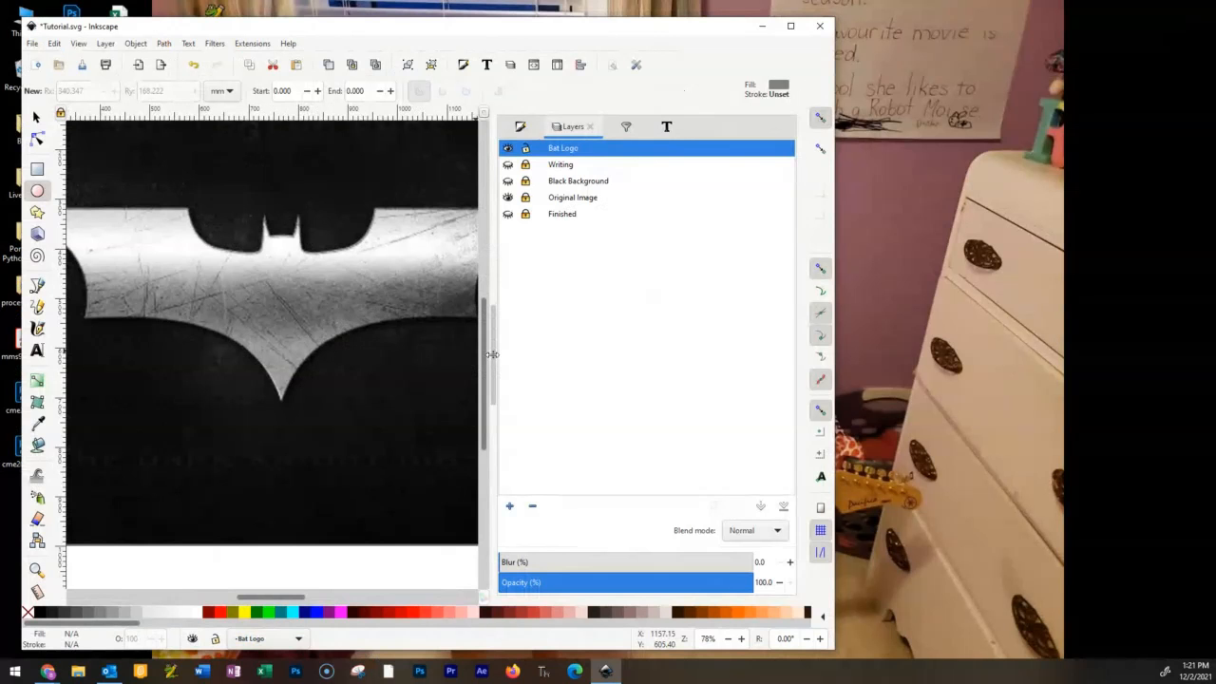
pyautogui.click(494, 352)
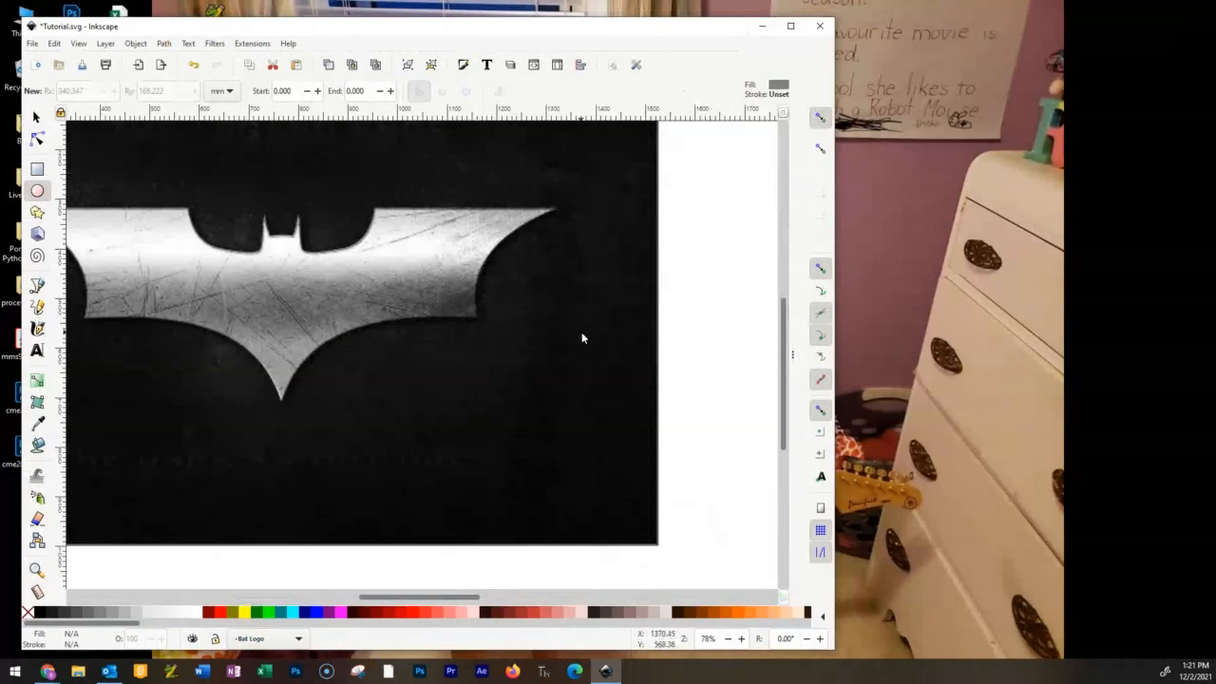
pyautogui.moveTo(311, 411); pyautogui.dragTo(446, 457)
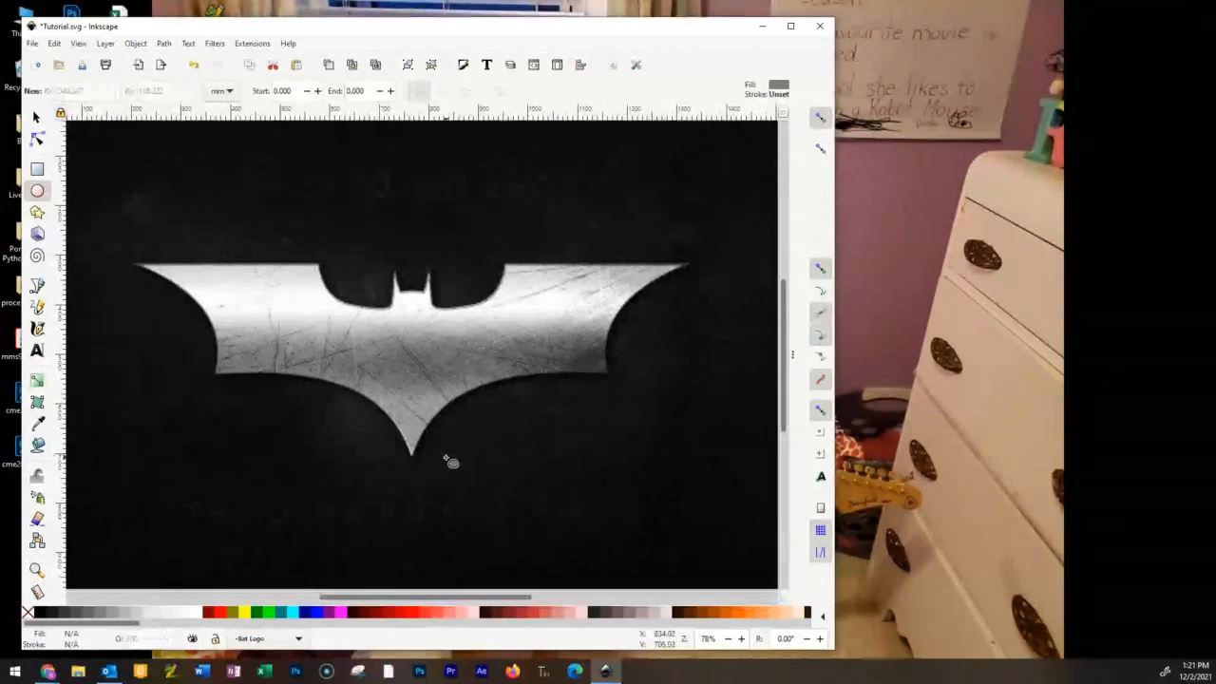
pyautogui.scroll(2, 550, 396)
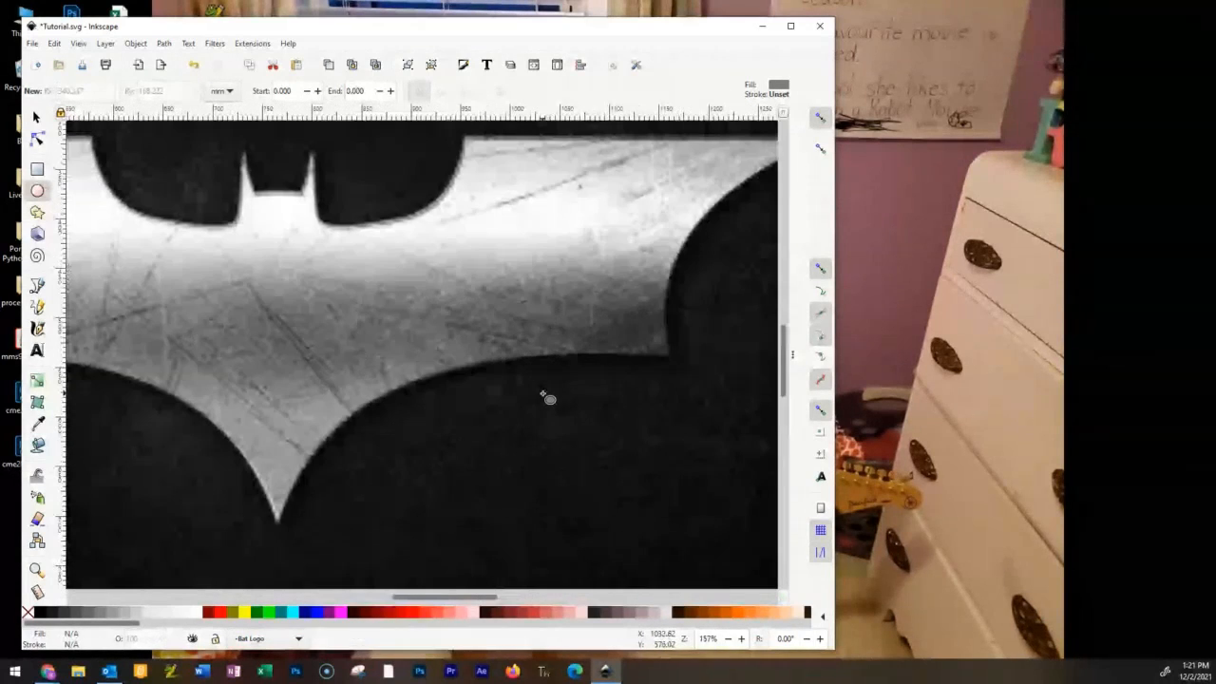
pyautogui.scroll(-2, 548, 398)
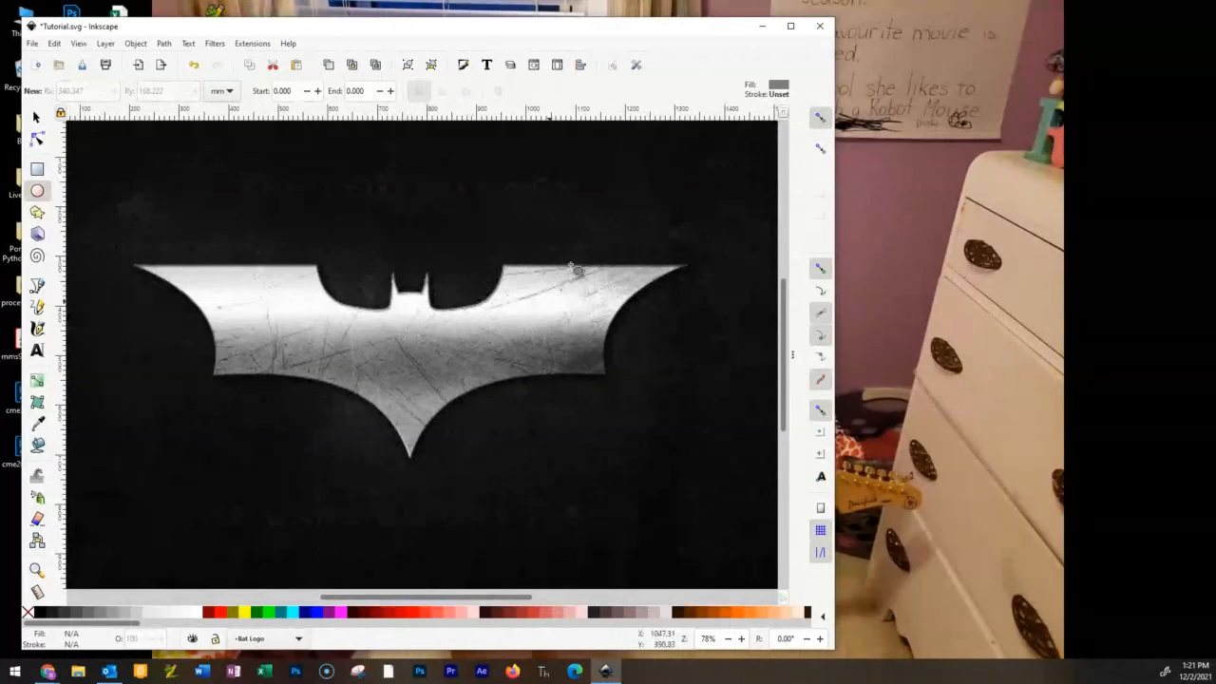
# Examine the edges of the bat emblem closely, from its bottom point to the tip of the left wing.
pyautogui.click(38, 138)
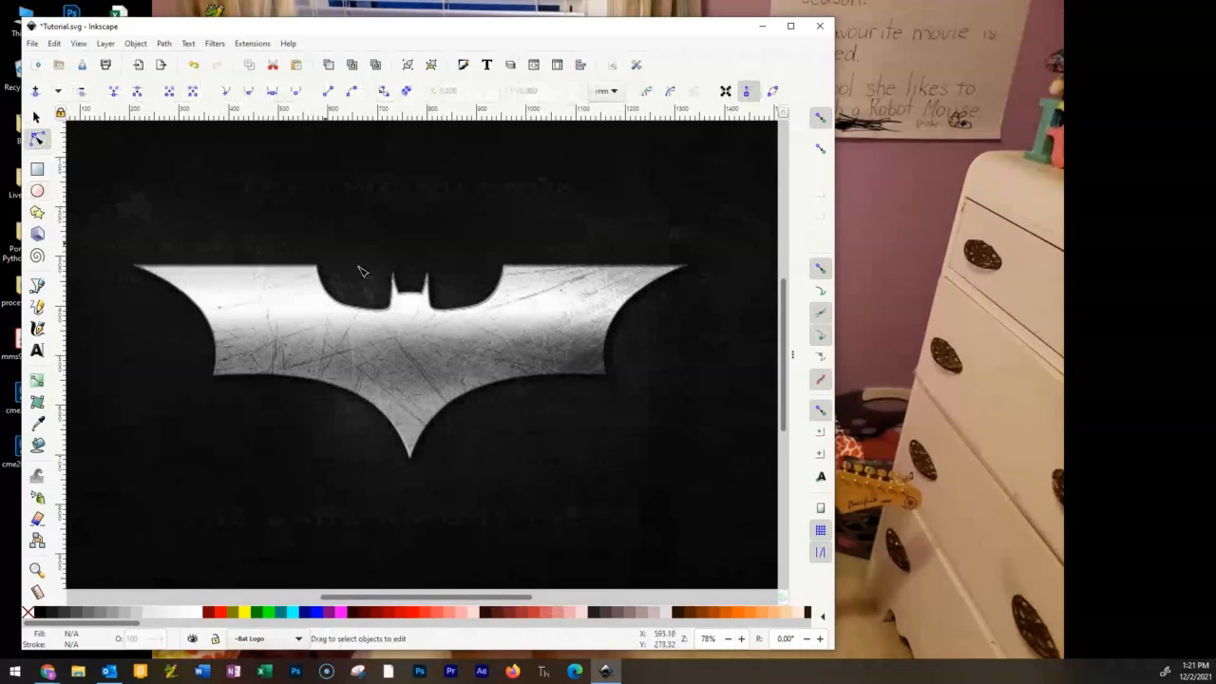
pyautogui.scroll(-6, 427, 272)
pyautogui.scroll(8, 427, 274)
pyautogui.scroll(-12, 426, 279)
pyautogui.scroll(12, 424, 286)
pyautogui.scroll(-4, 426, 291)
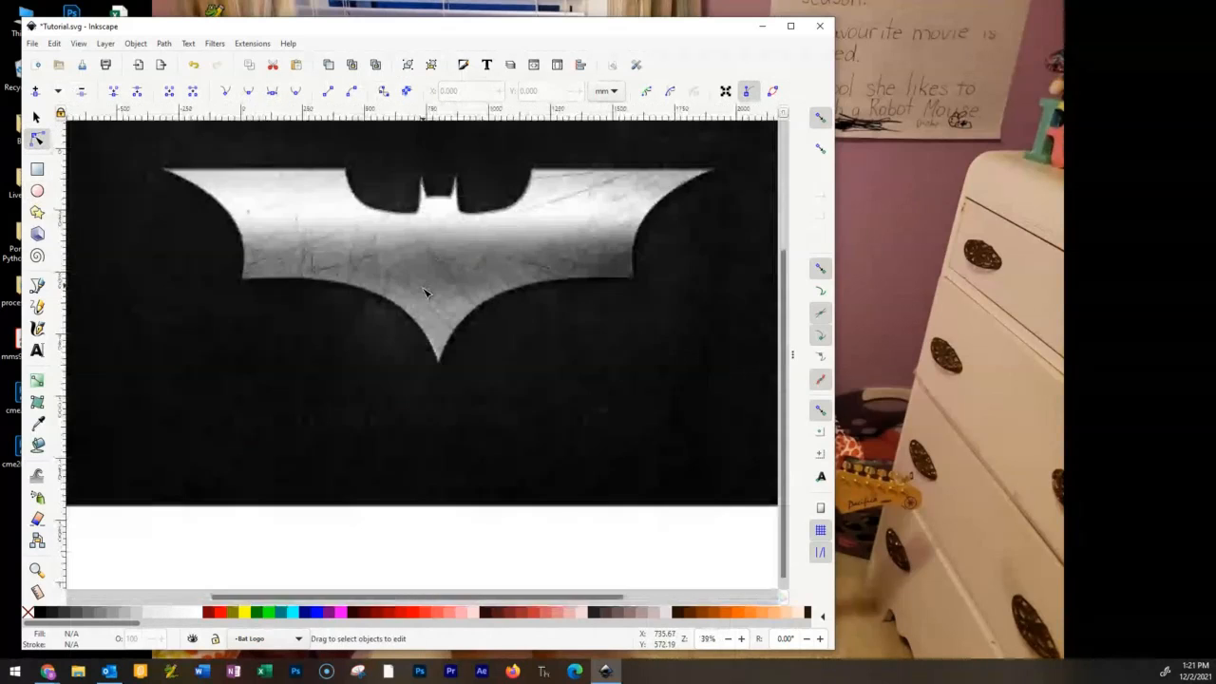
pyautogui.scroll(4, 426, 293)
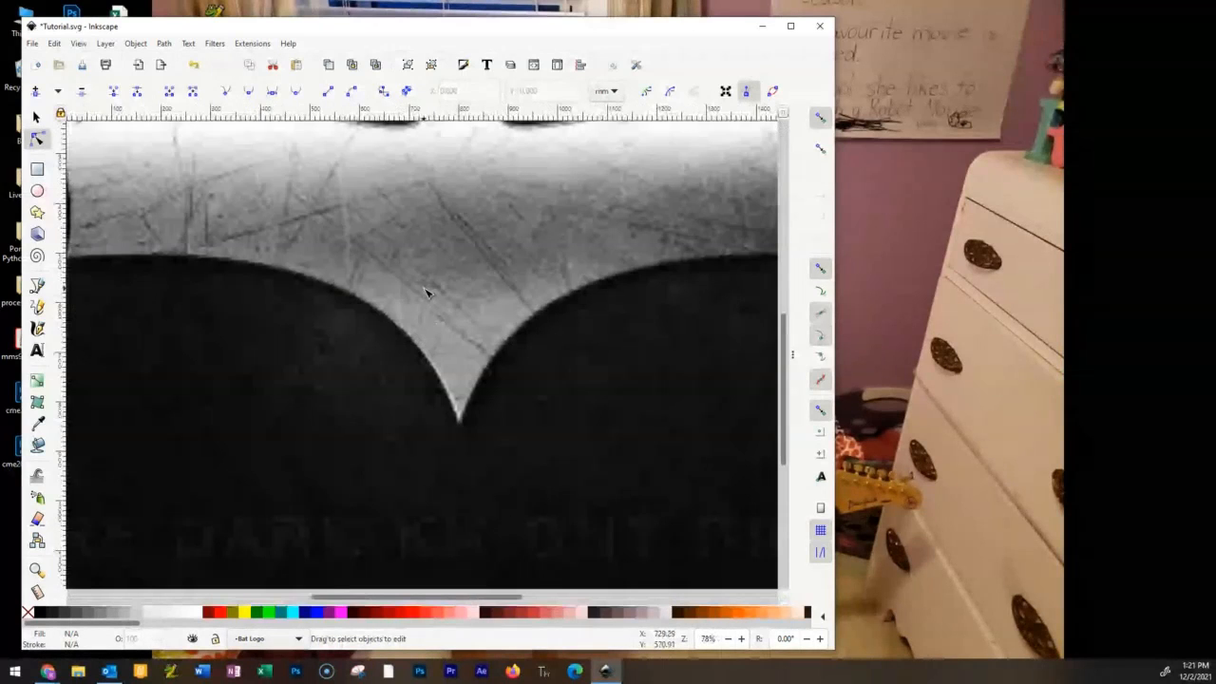
pyautogui.moveTo(428, 293); pyautogui.dragTo(740, 510)
pyautogui.moveTo(374, 315); pyautogui.dragTo(299, 225)
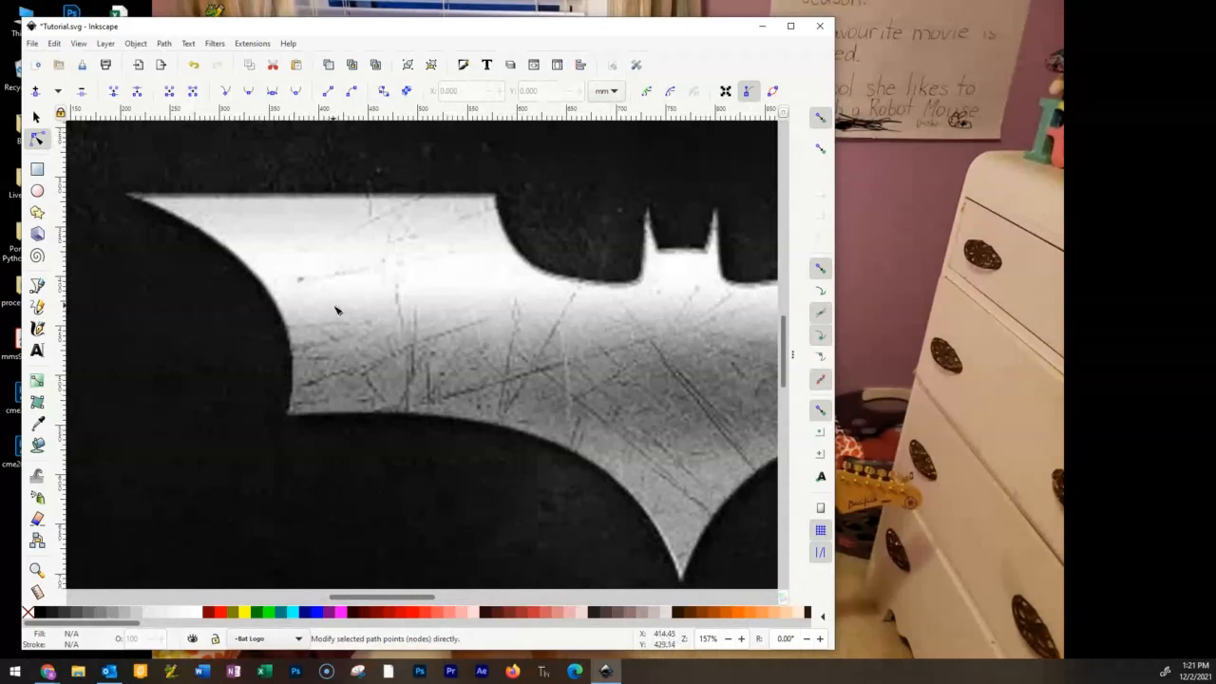
pyautogui.scroll(2, 332, 306)
pyautogui.moveTo(369, 238); pyautogui.dragTo(571, 381)
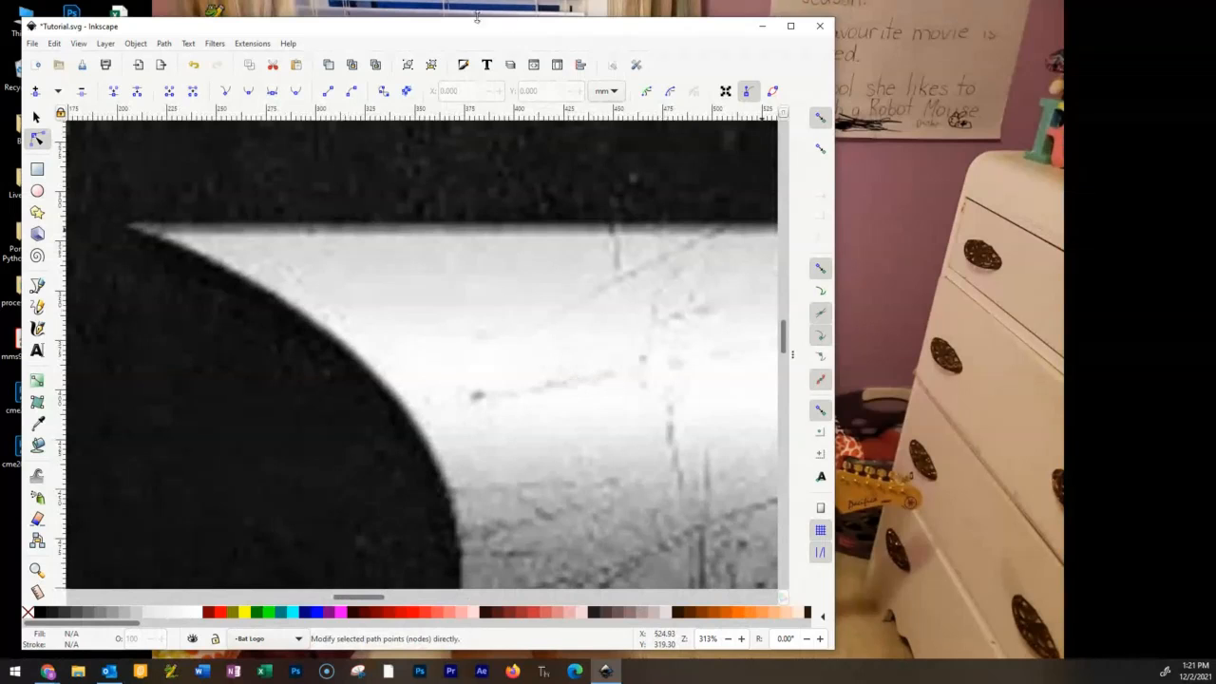
# Reposition the drawing window against the screen's corner and widen it to enlarge the canvas area.
pyautogui.moveTo(349, 31); pyautogui.dragTo(327, 13)
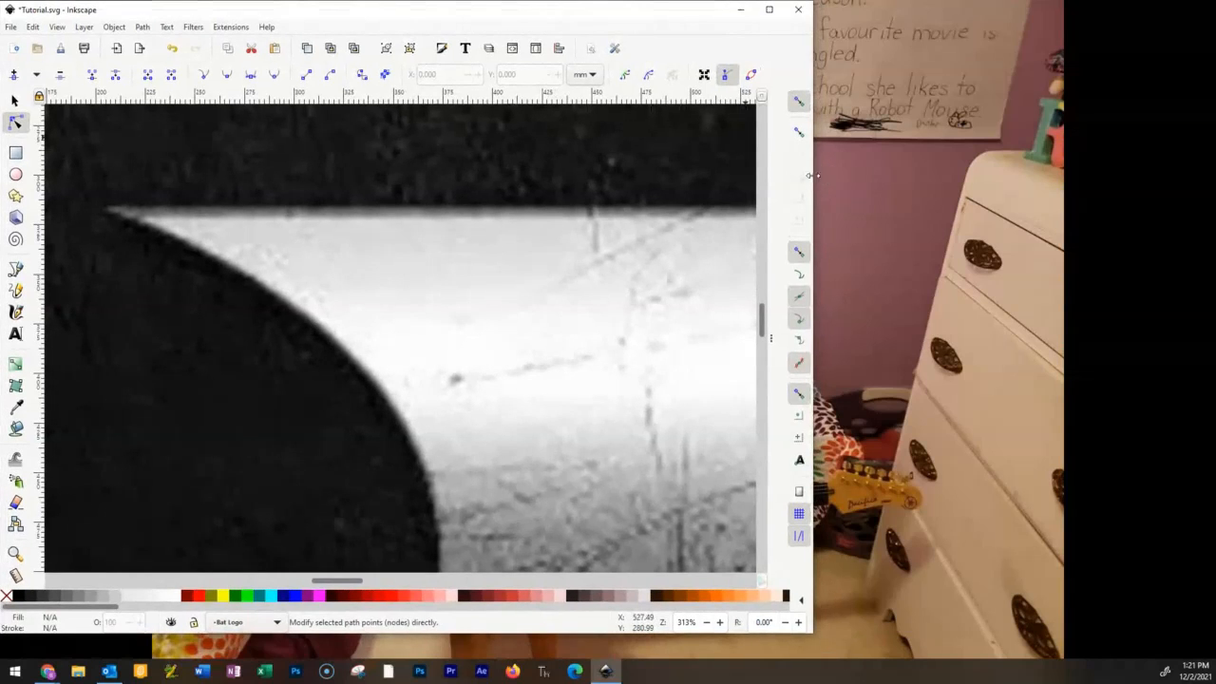
pyautogui.moveTo(811, 178); pyautogui.dragTo(948, 178)
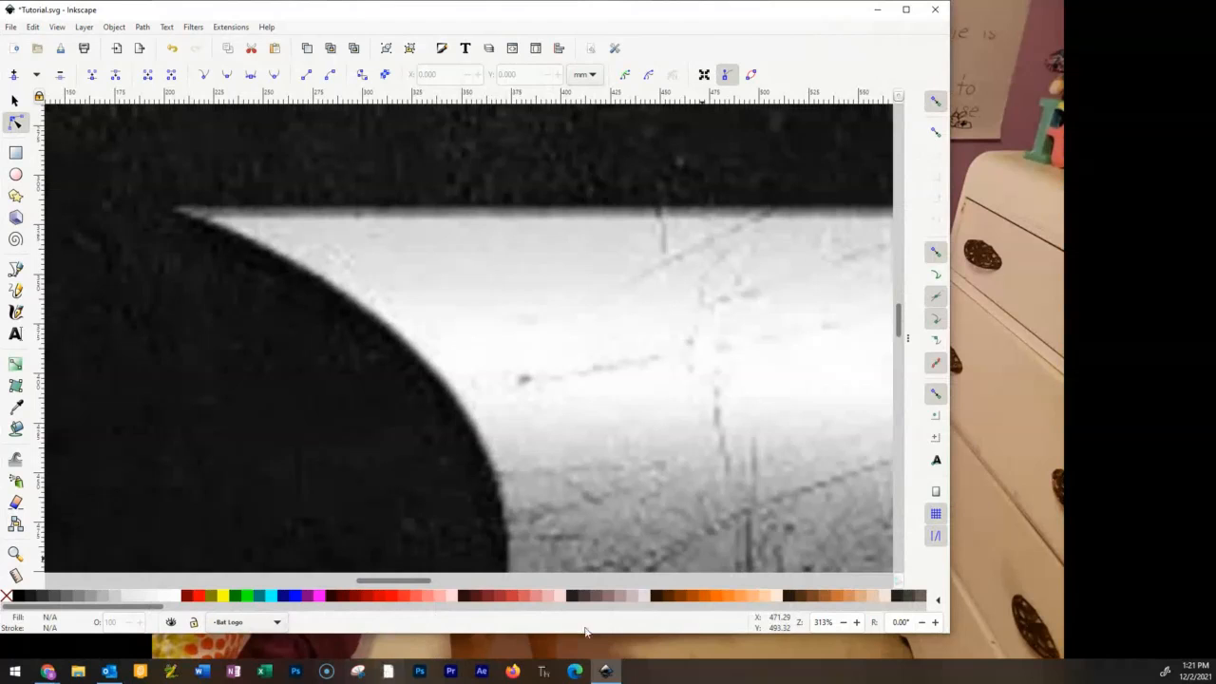
pyautogui.click(14, 671)
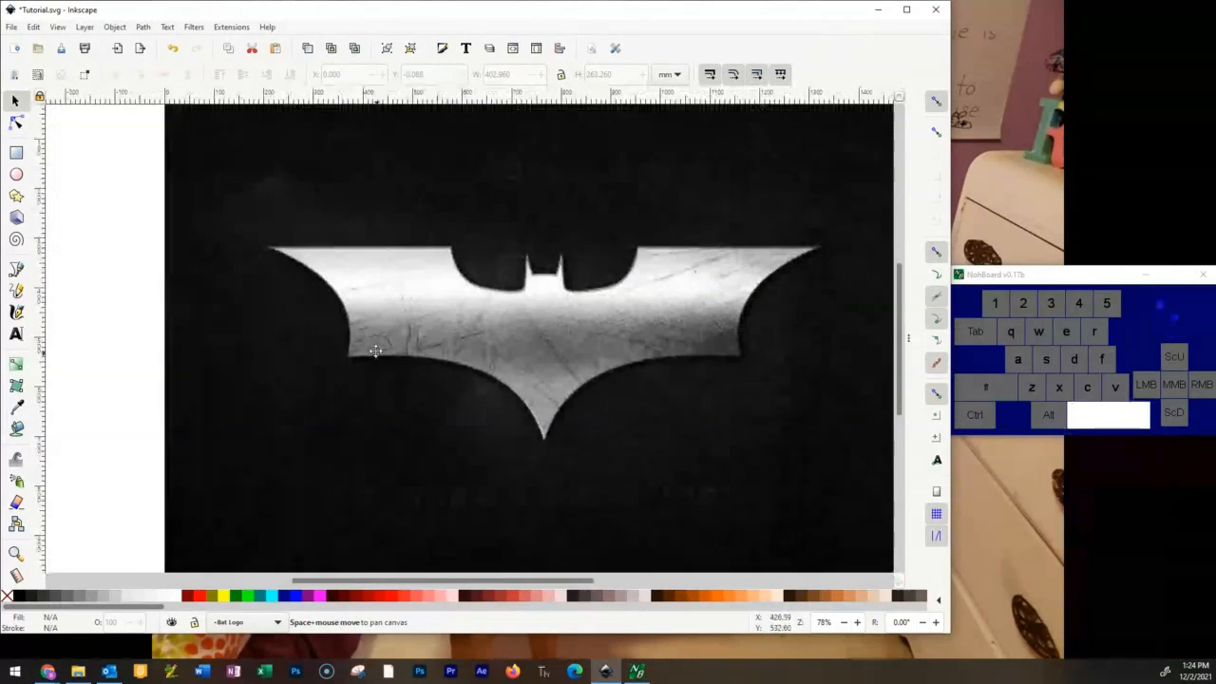
# Inspect the left wing's upper edge up close and check the current layer in the layer list.
pyautogui.press('ctrl')
pyautogui.keyDown('ctrl'); pyautogui.scroll(2, 397, 323); pyautogui.keyUp('ctrl')
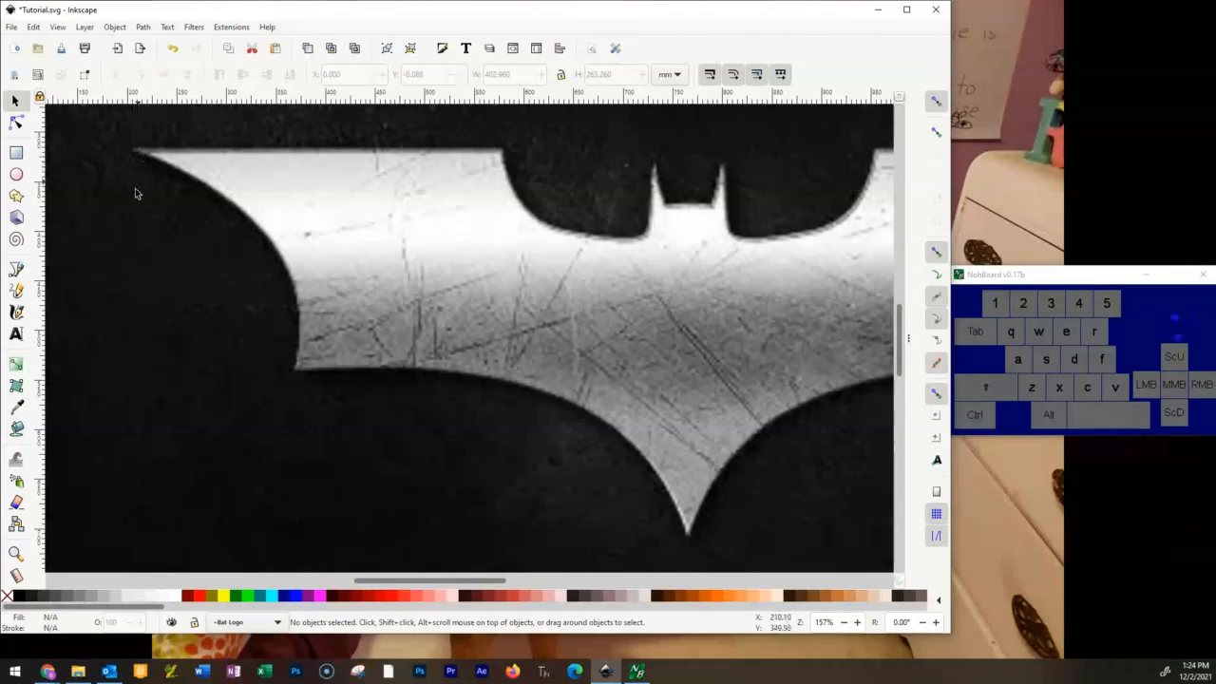
pyautogui.scroll(2, 412, 273)
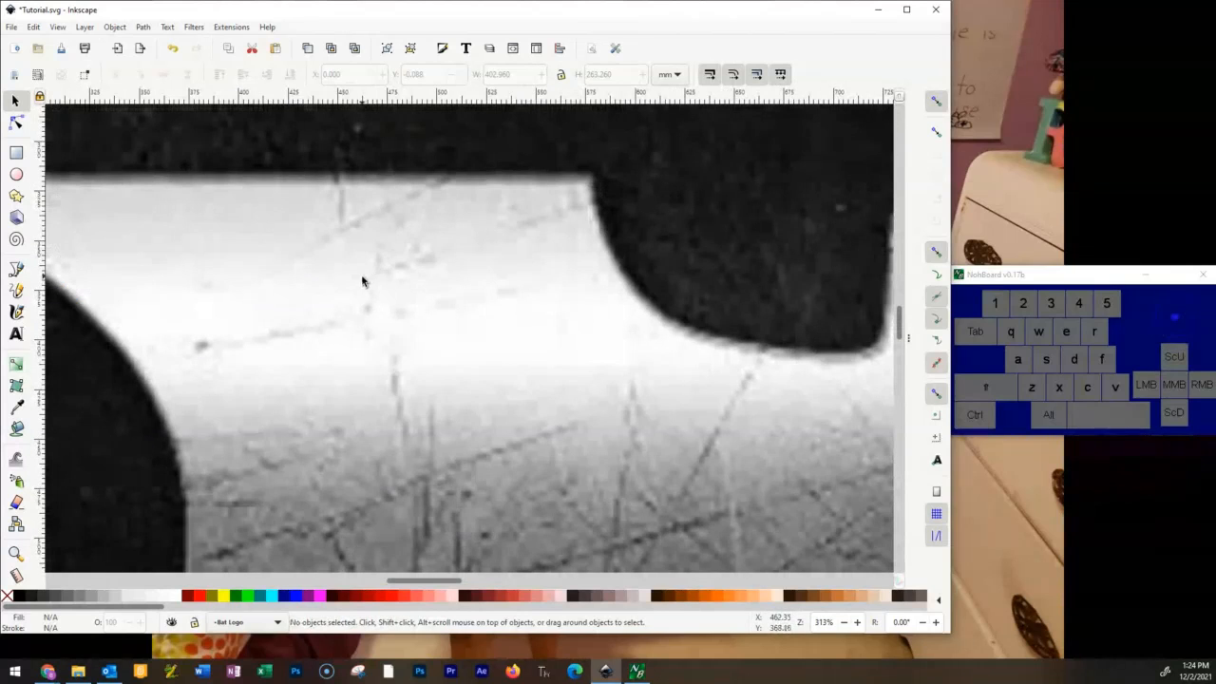
pyautogui.moveTo(362, 281); pyautogui.dragTo(584, 290)
pyautogui.scroll(-2, 564, 295)
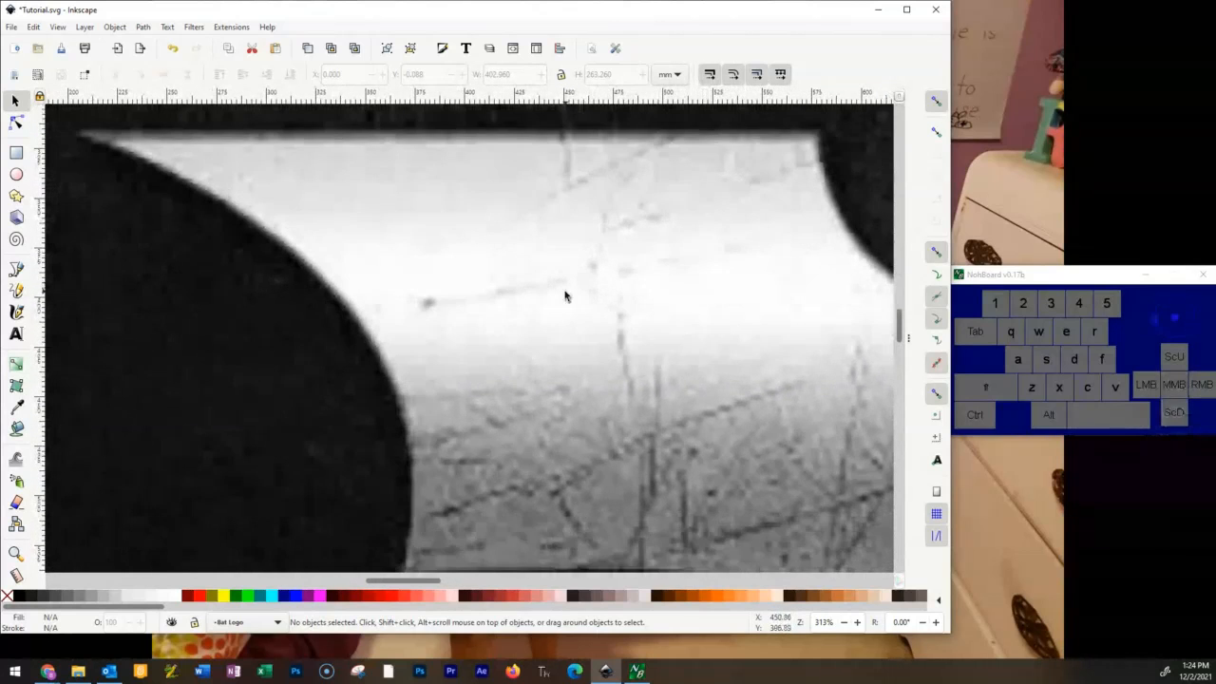
pyautogui.scroll(2, 570, 275)
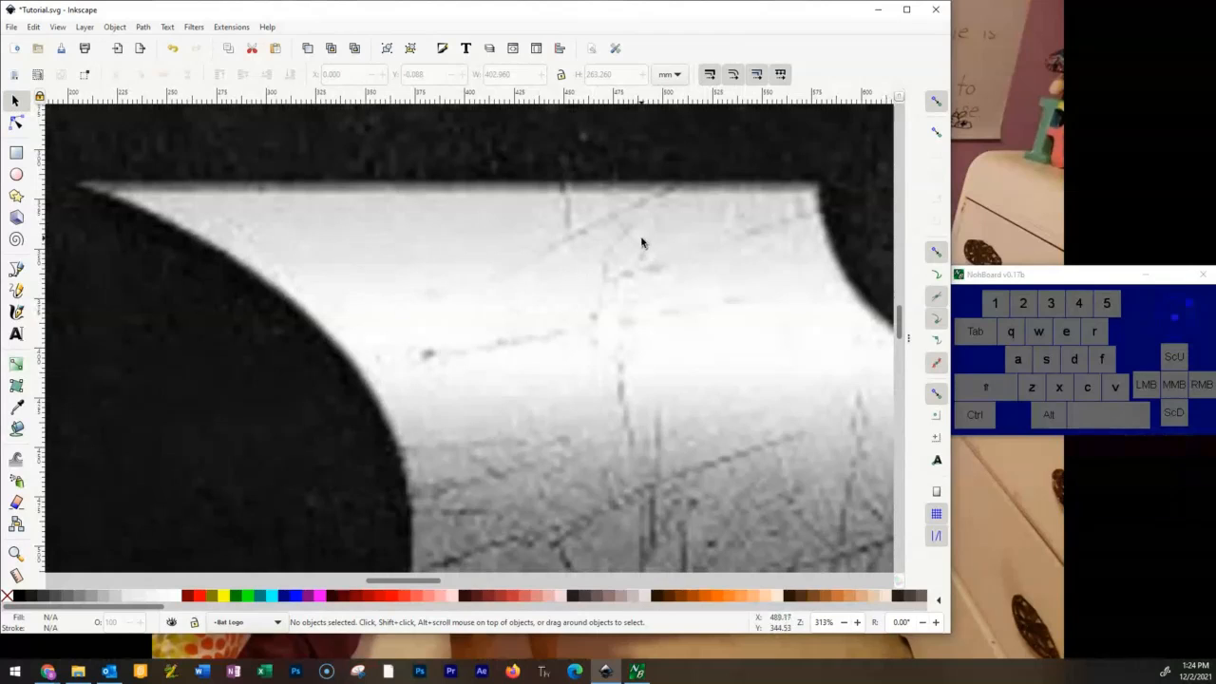
pyautogui.click(909, 338)
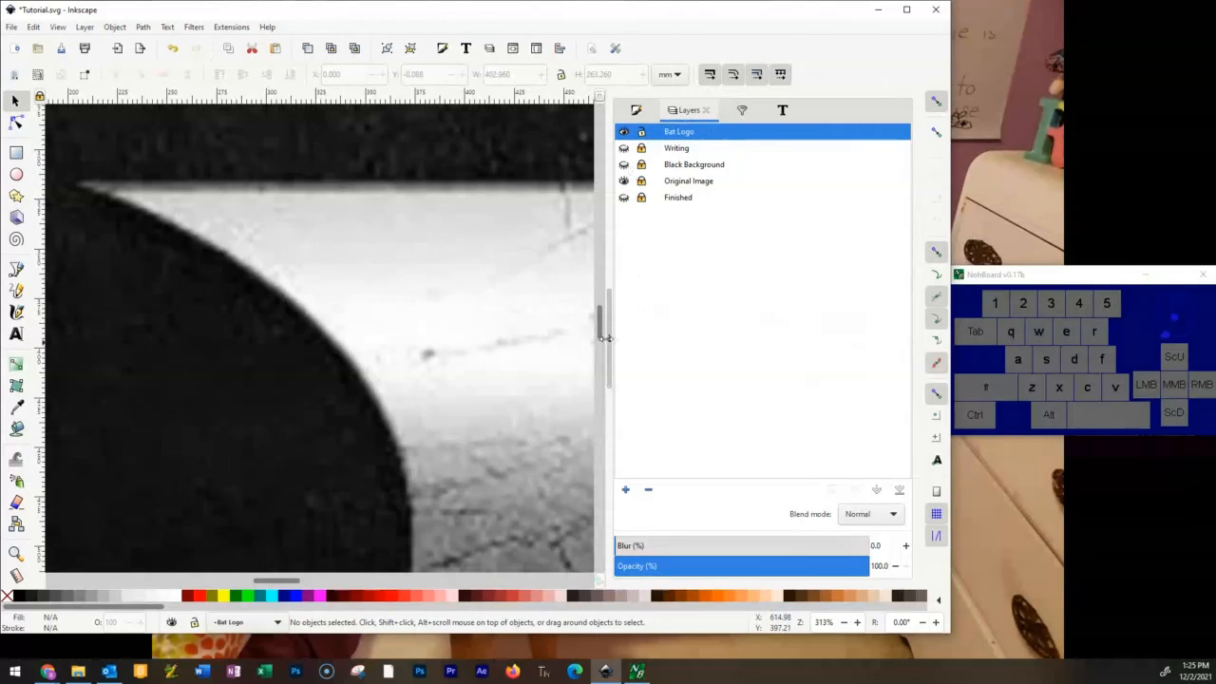
pyautogui.click(610, 337)
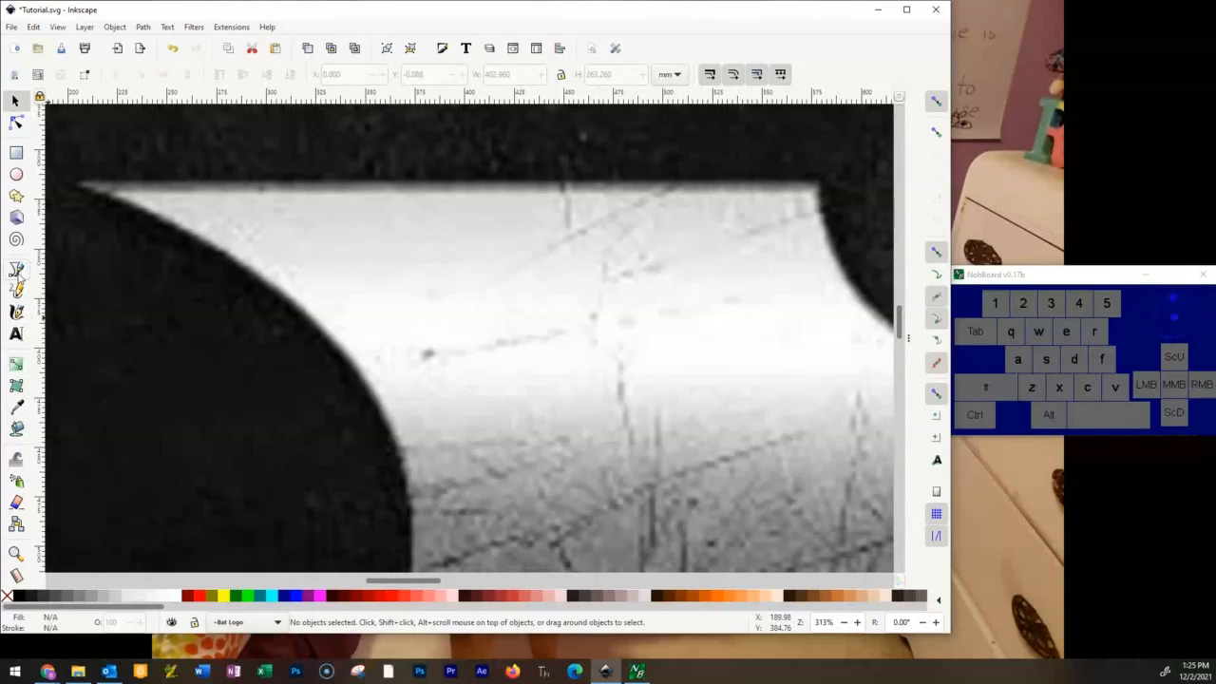
# Activate the Bezier pen for tracing the left wing tip and make the hidden Bat Logo layer visible.
pyautogui.click(15, 270)
pyautogui.click(16, 270)
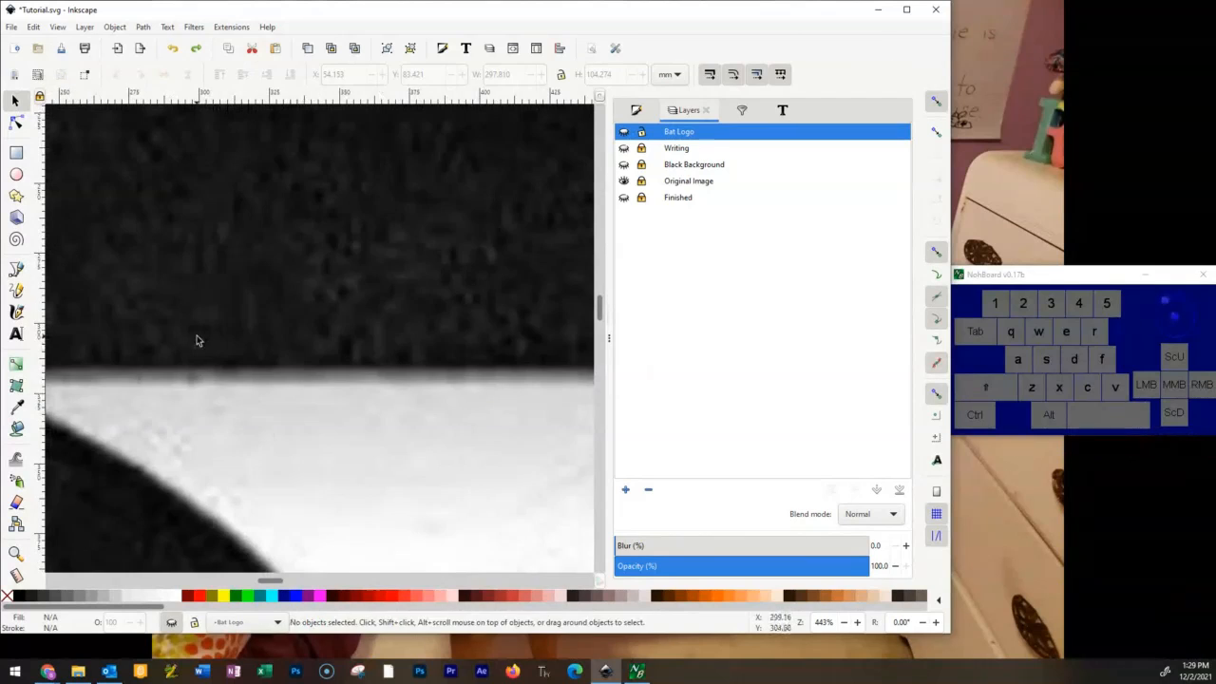
pyautogui.press('space')
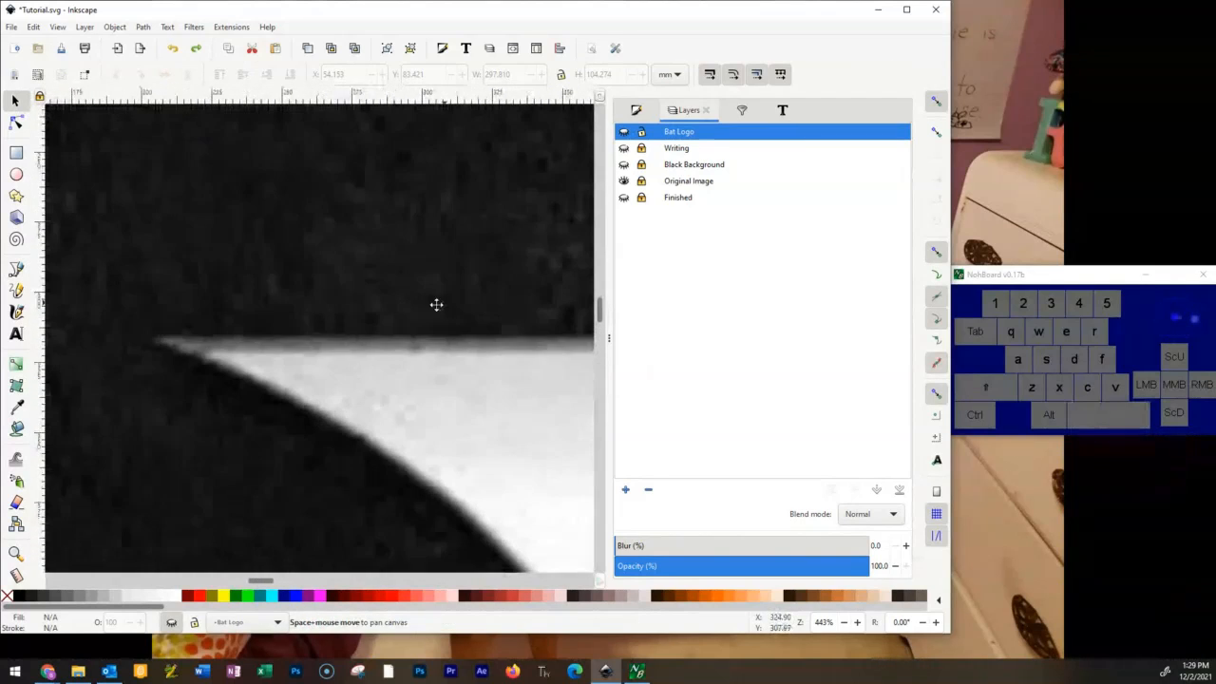
pyautogui.click(15, 121)
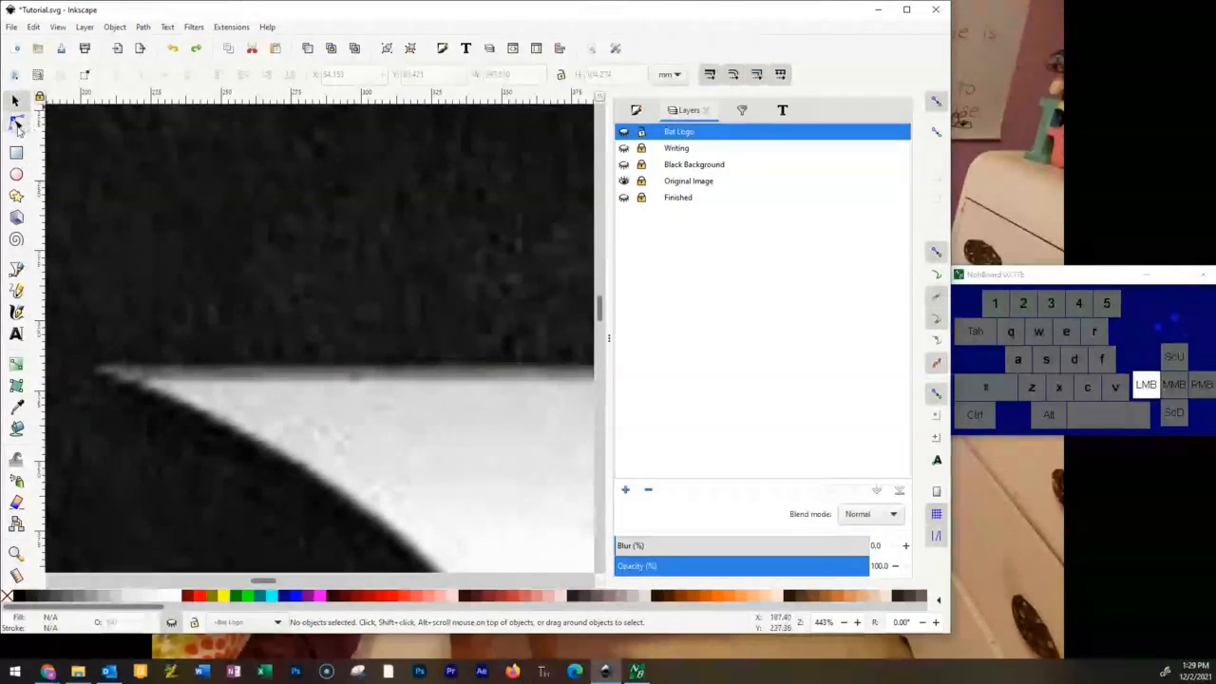
pyautogui.click(15, 269)
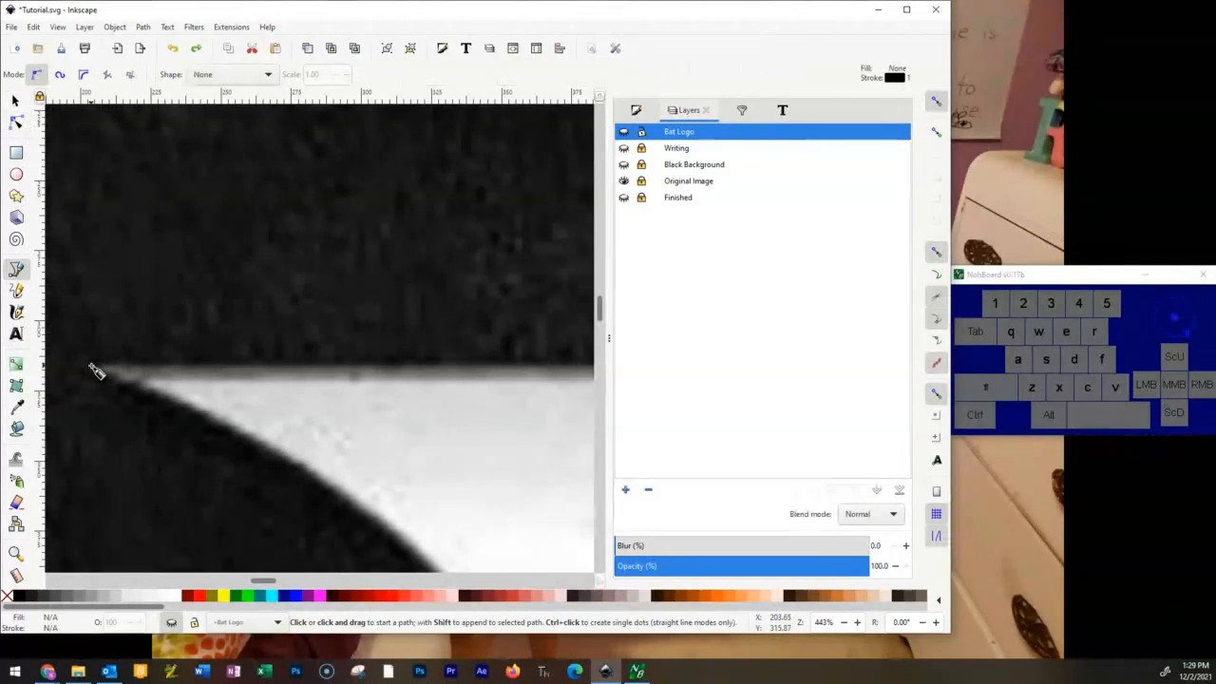
pyautogui.press('space')
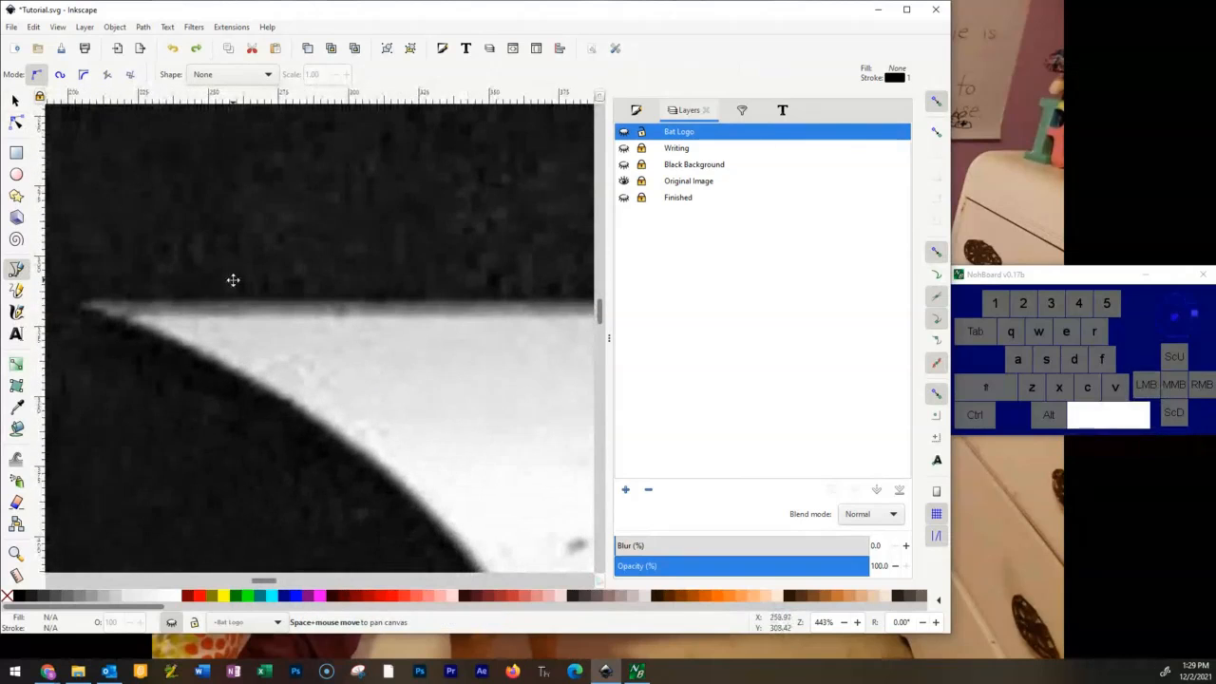
pyautogui.click(76, 306)
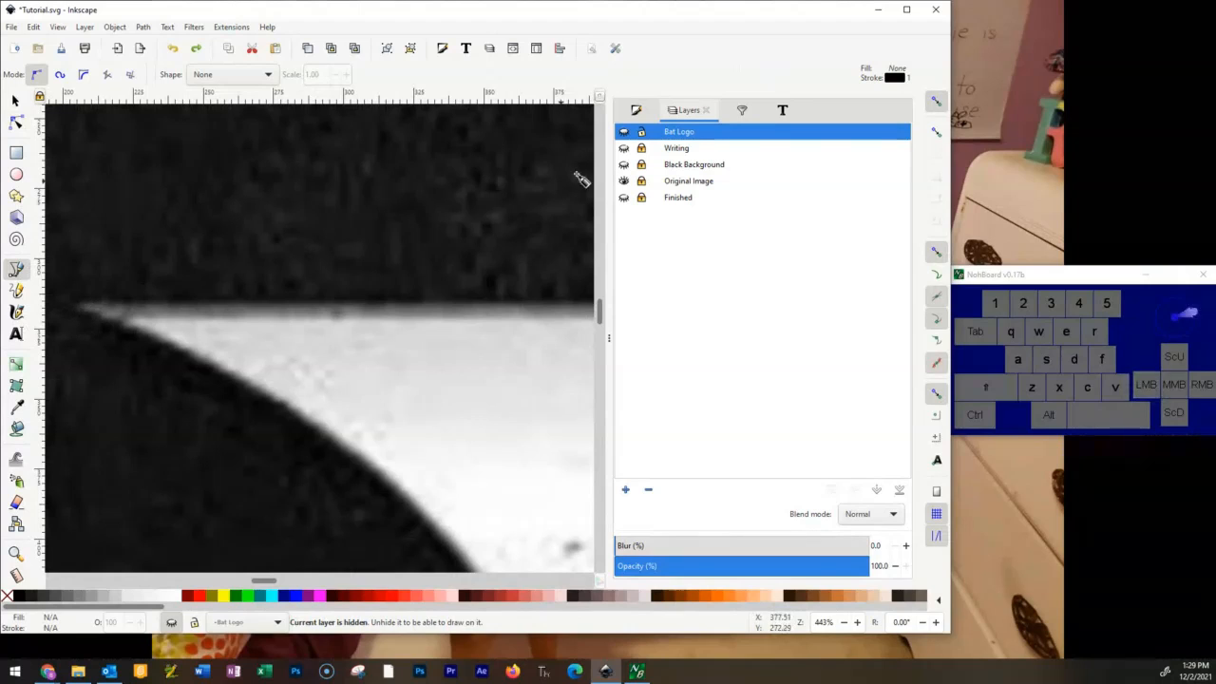
pyautogui.click(624, 133)
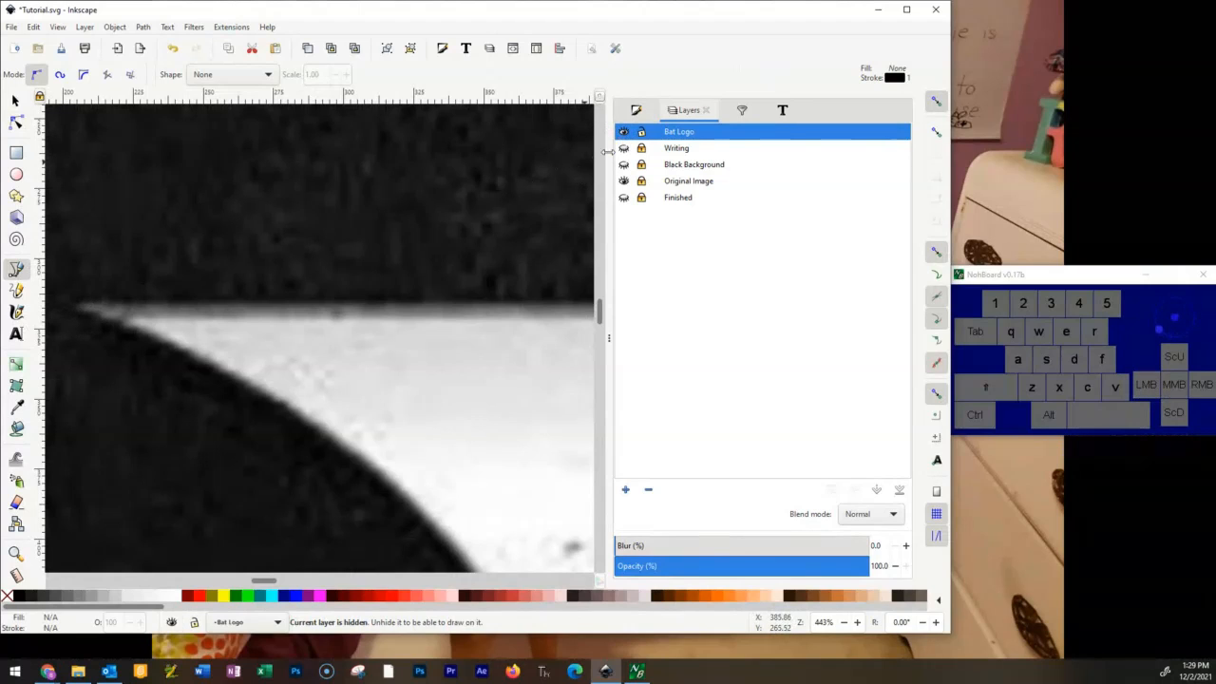
# Start the Bezier outline at the left wing tip with a horizontal segment along the wing's upper edge to its inner corner.
pyautogui.click(76, 311)
pyautogui.press('space')
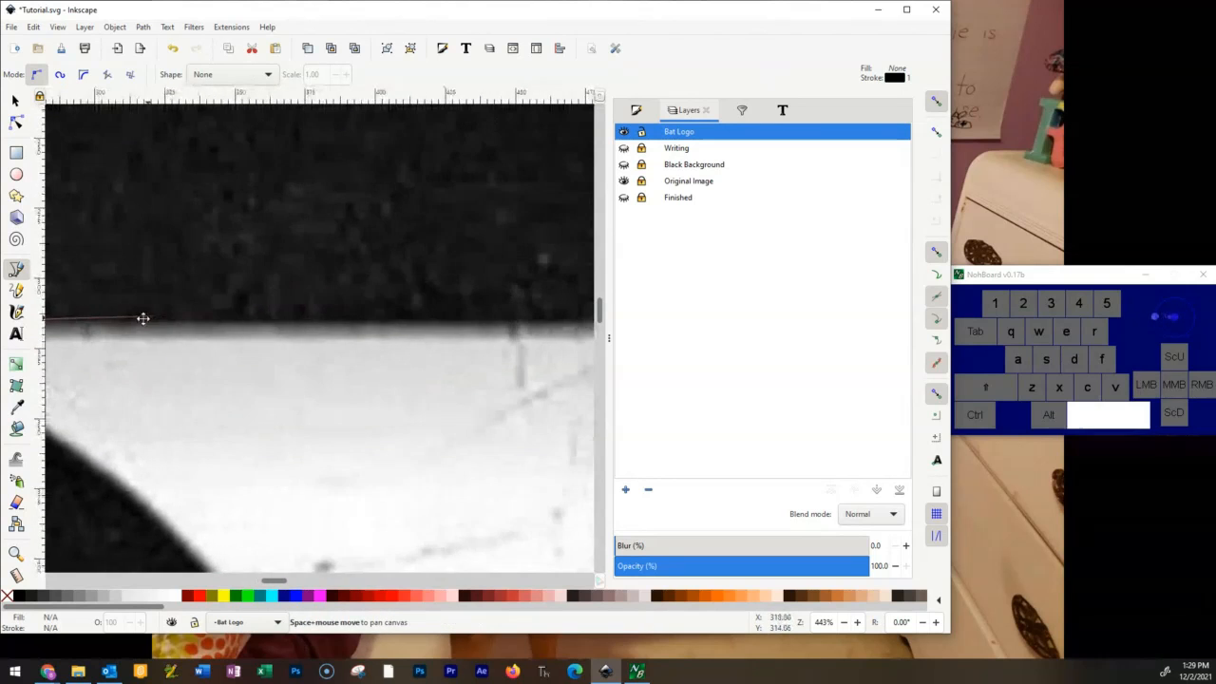
pyautogui.press('space')
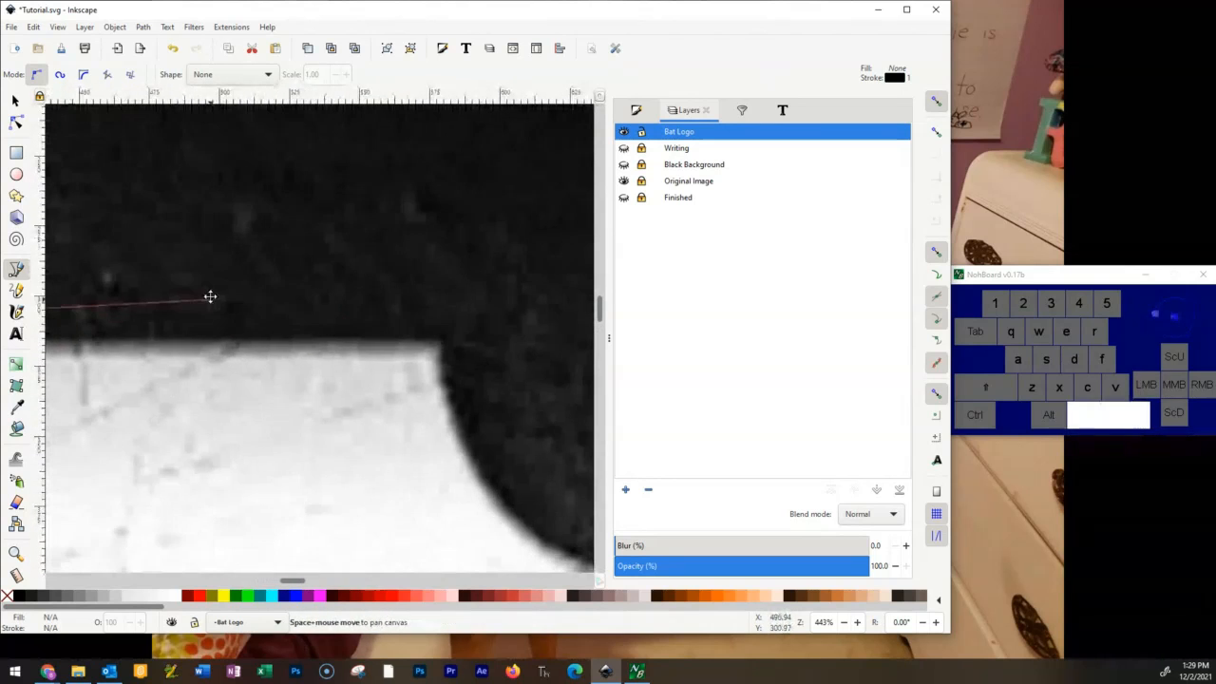
pyautogui.press('ctrl')
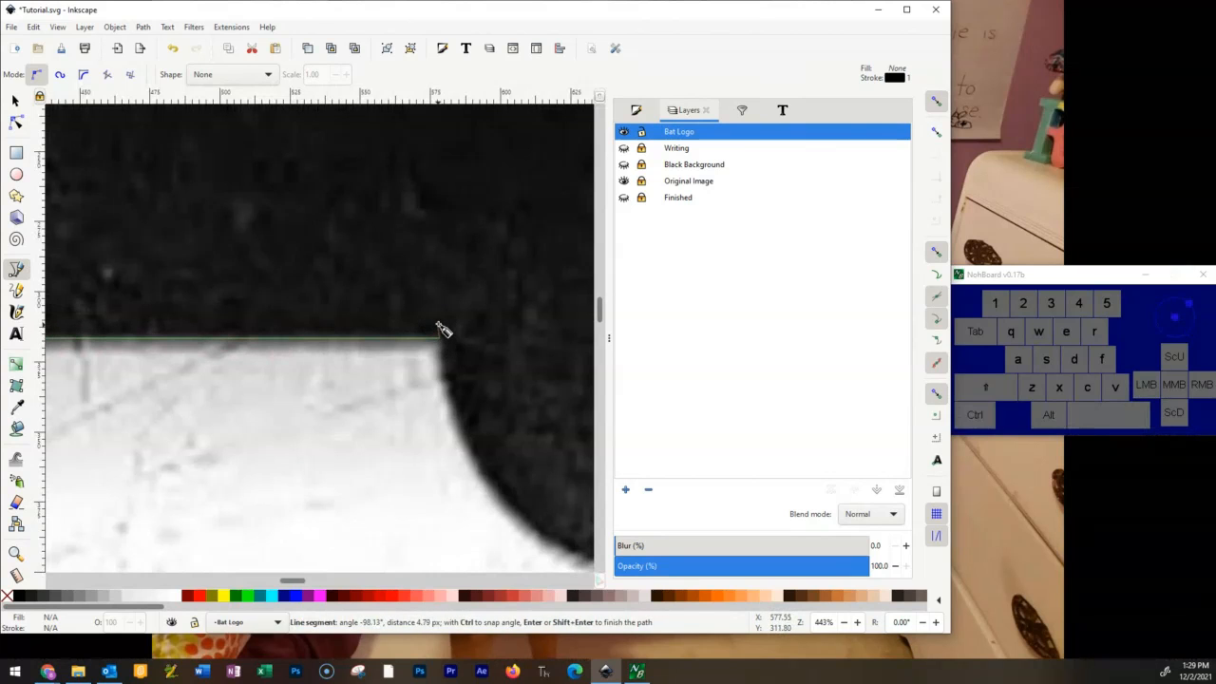
pyautogui.scroll(-6, 444, 344)
pyautogui.scroll(4, 445, 330)
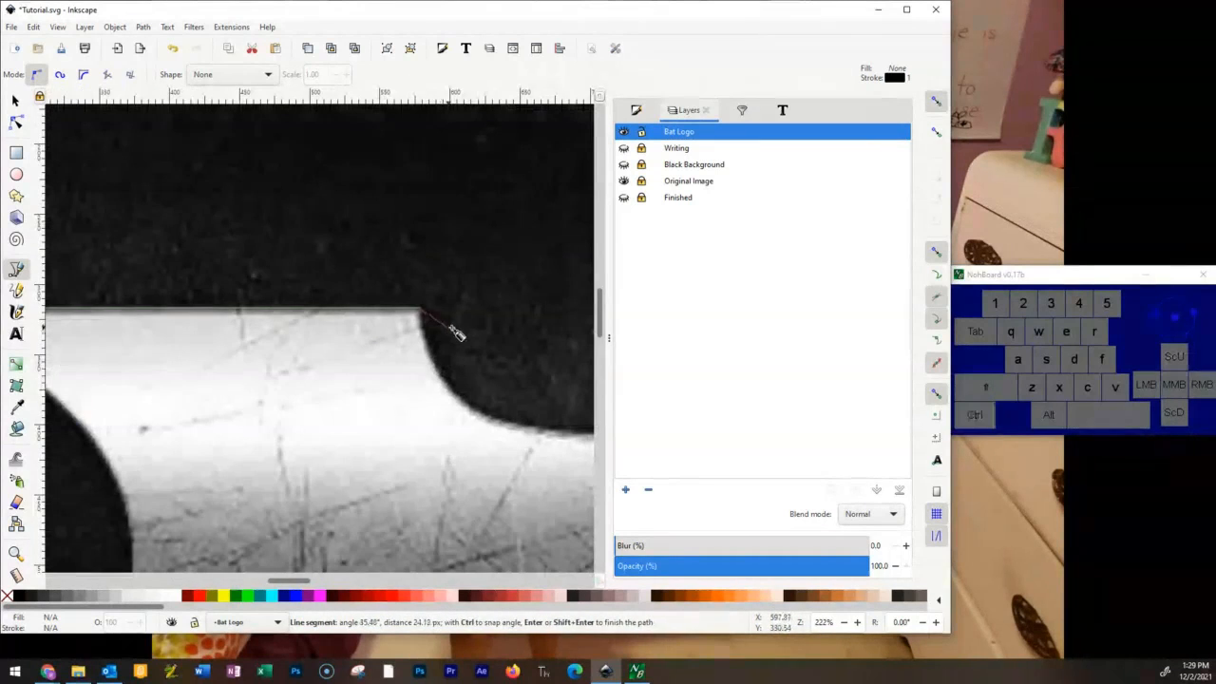
# Continue the outline with straight segments to the left ear's base, around both pointed ears, and down to the right ear's base.
pyautogui.press('space')
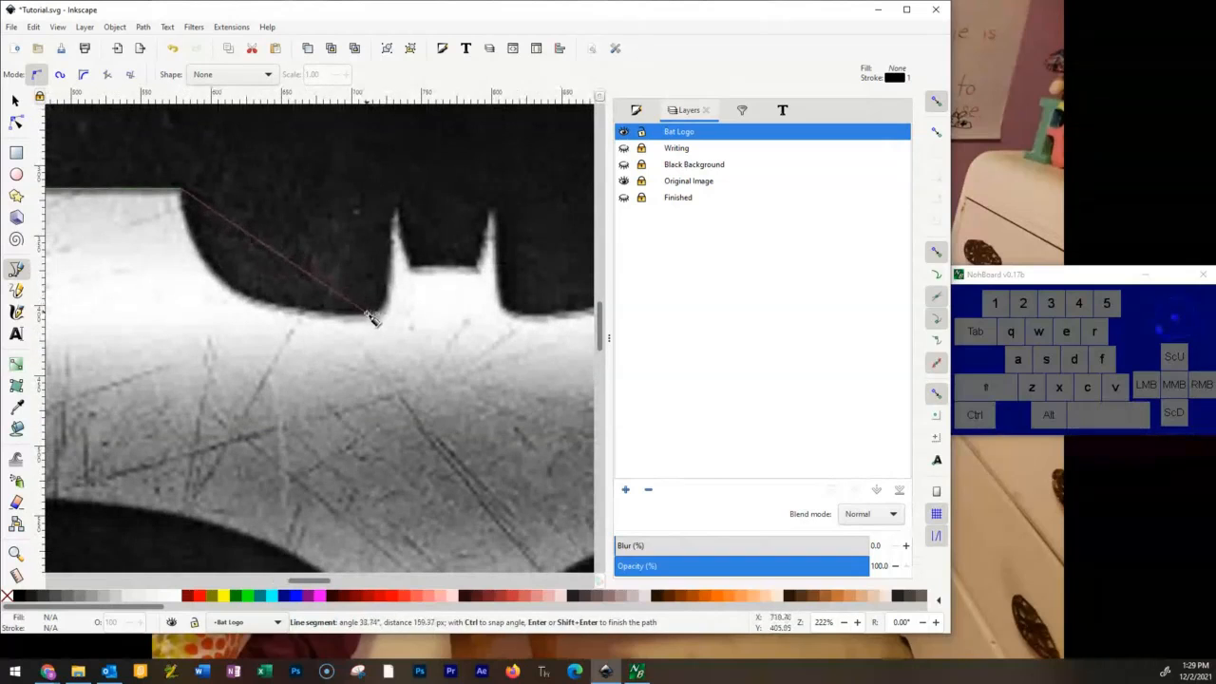
pyautogui.click(364, 312)
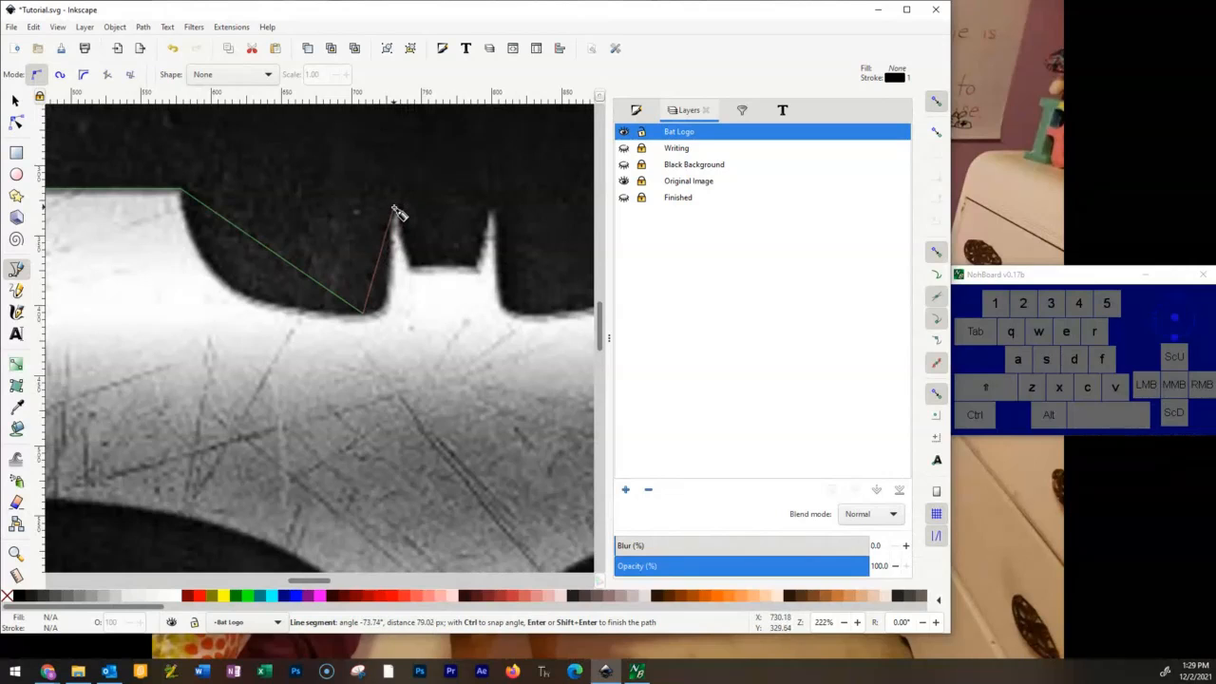
pyautogui.click(394, 207)
pyautogui.click(410, 266)
pyautogui.click(475, 268)
pyautogui.click(490, 203)
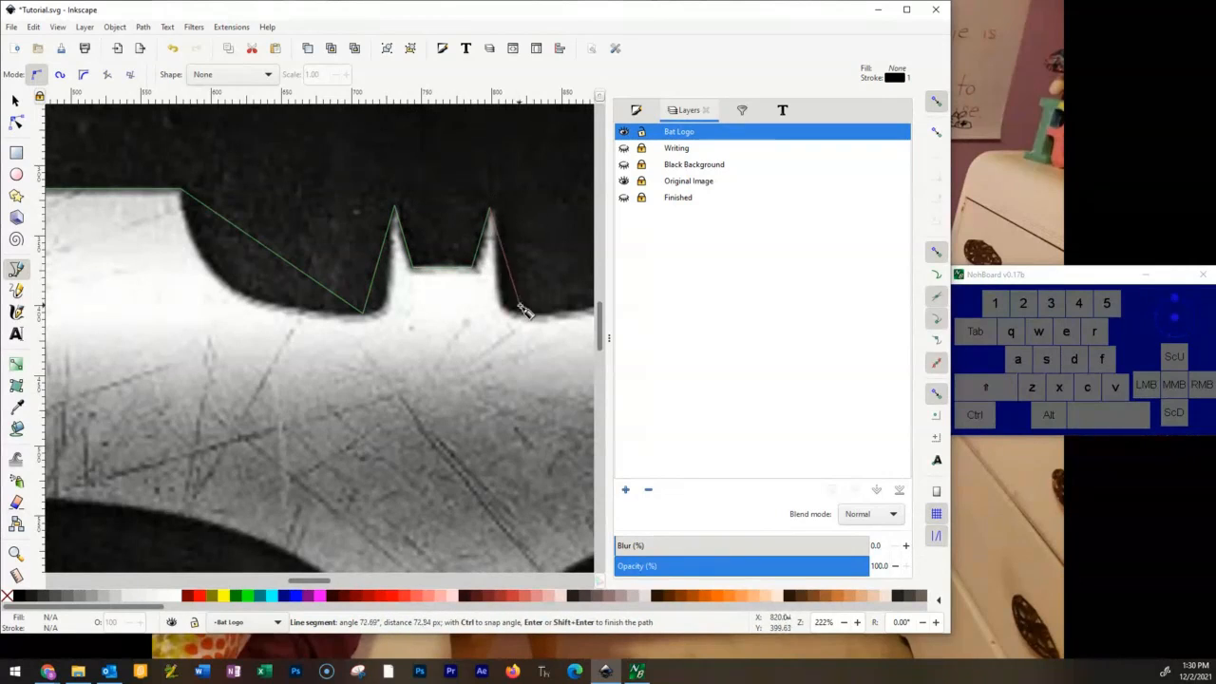
pyautogui.click(520, 313)
# Extend the outline with straight segments to the right wing's inner upper corner and out to its tip.
pyautogui.press('space')
pyautogui.scroll(2, 427, 232)
pyautogui.click(427, 233)
pyautogui.press('space')
pyautogui.keyDown('ctrl'); pyautogui.click(450, 293); pyautogui.keyUp('ctrl')
pyautogui.press('space')
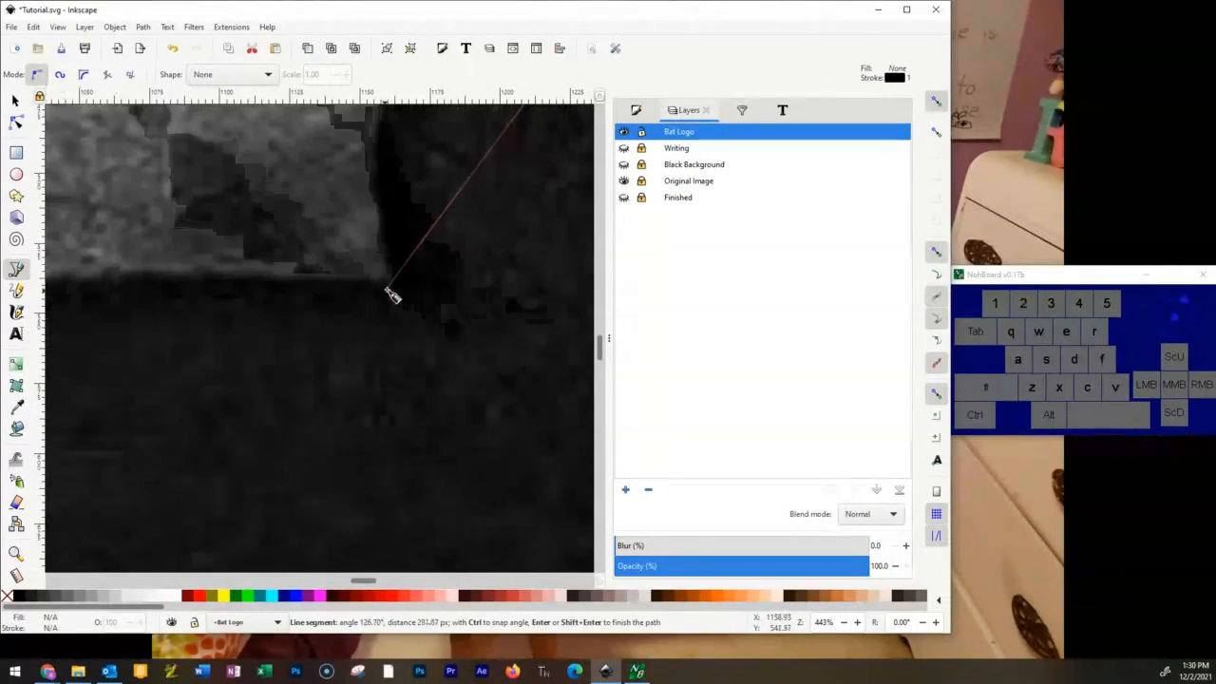
# Trace straight segments through the right wing's lower corner, the bottom point and the left wing's lower corner, closing the path at the starting tip.
pyautogui.click(386, 288)
pyautogui.press('space')
pyautogui.click(281, 352)
pyautogui.press('space')
pyautogui.click(110, 243)
pyautogui.press('space')
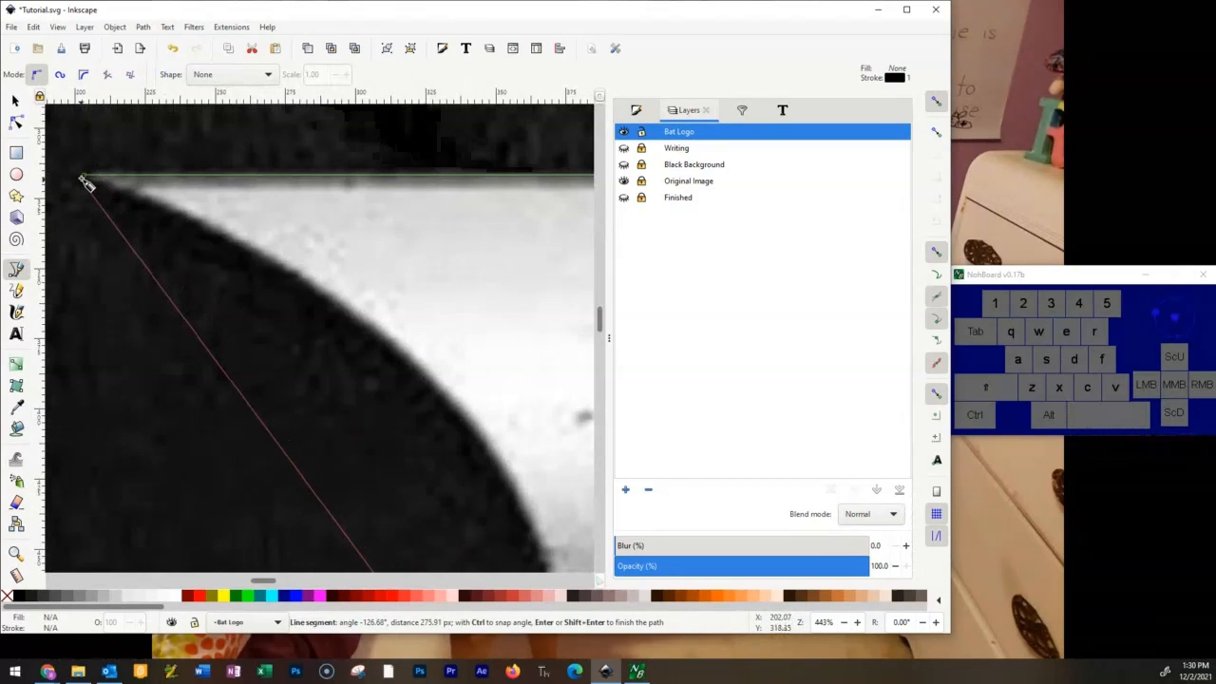
pyautogui.click(85, 177)
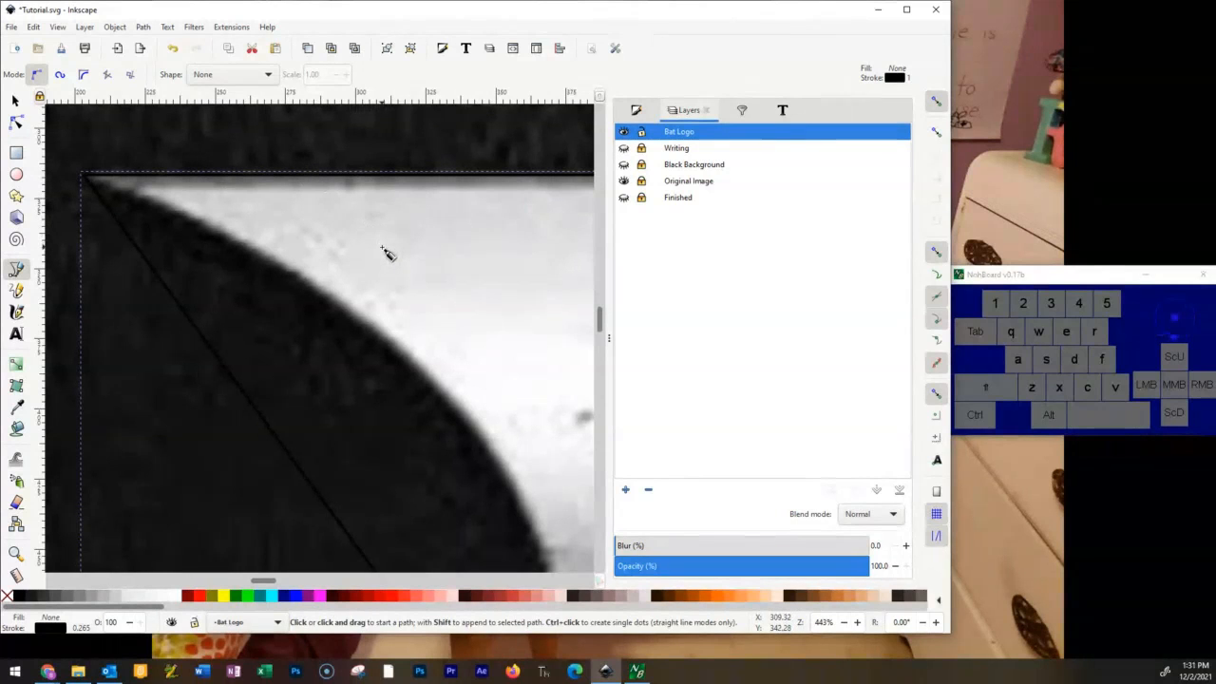
# Hide the Original Image layer and view the closed bat outline on its own.
pyautogui.scroll(-6, 383, 252)
pyautogui.scroll(4, 391, 288)
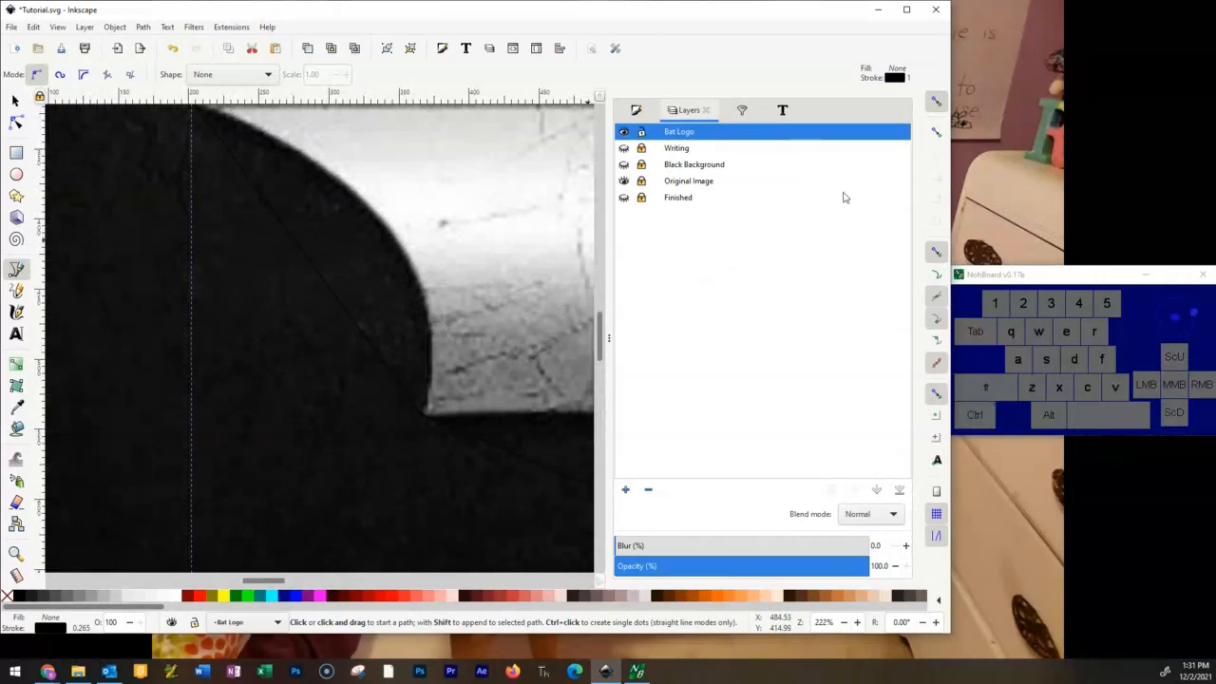
pyautogui.click(624, 181)
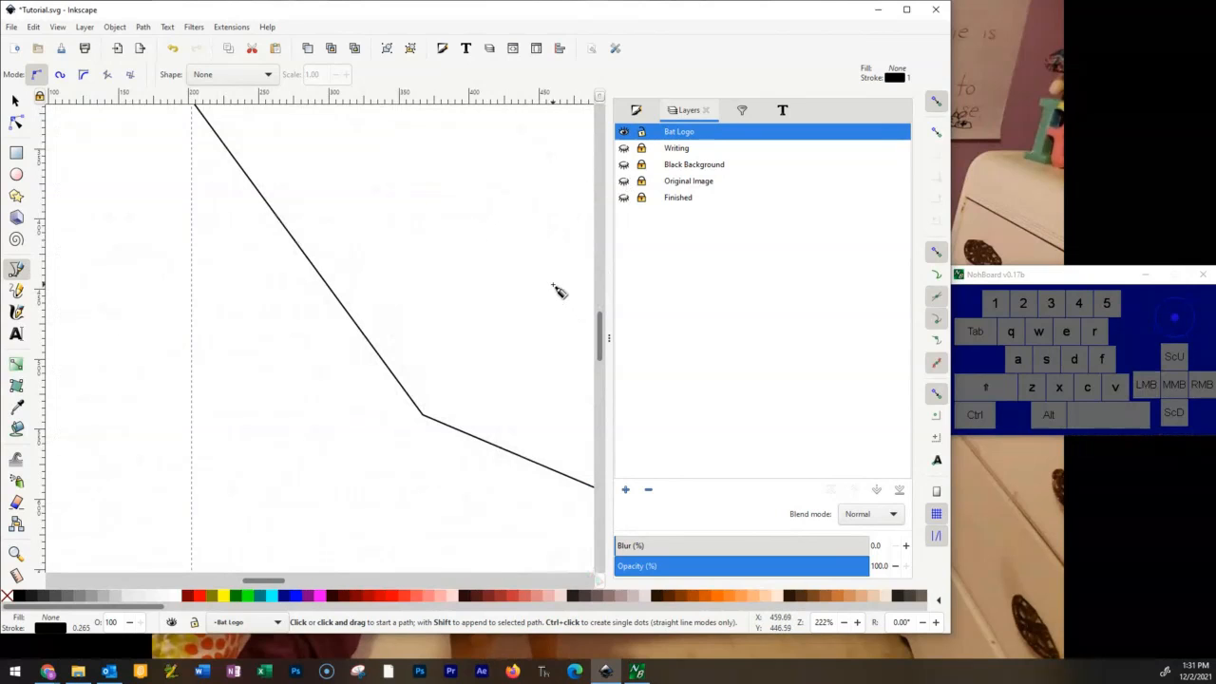
pyautogui.keyDown('ctrl'); pyautogui.scroll(-4, 559, 291); pyautogui.keyUp('ctrl')
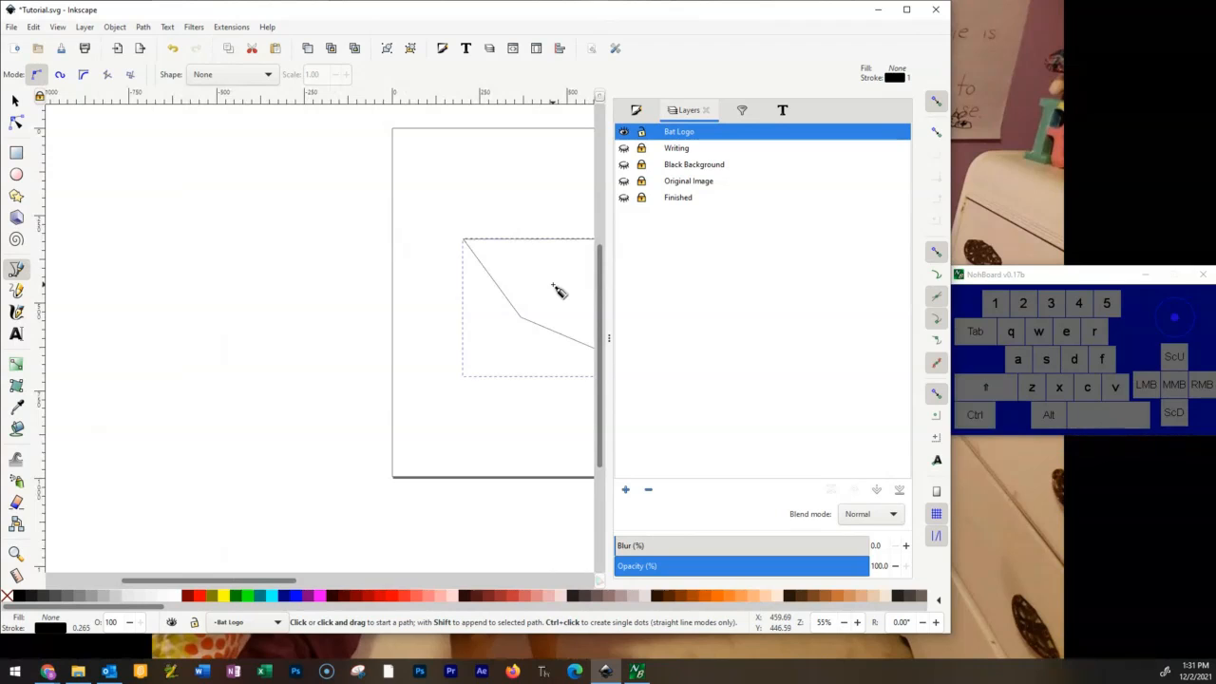
pyautogui.press('space')
pyautogui.press('space')
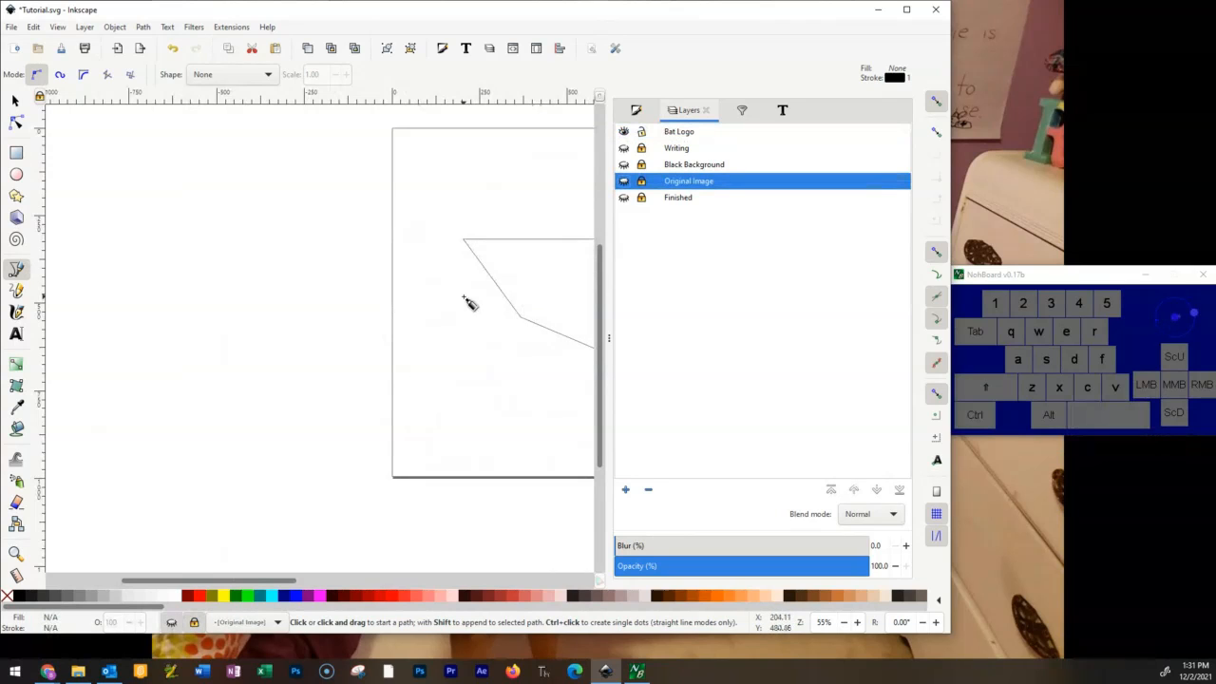
pyautogui.moveTo(447, 293); pyautogui.dragTo(136, 371)
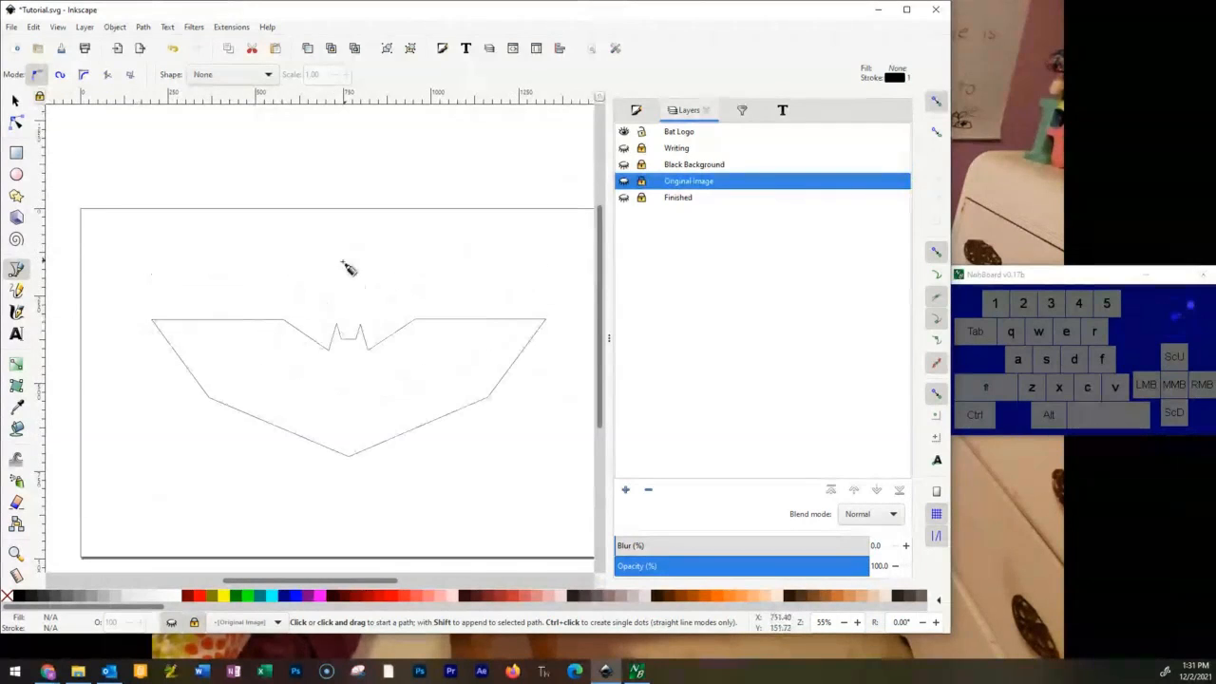
pyautogui.click(376, 353)
pyautogui.click(415, 330)
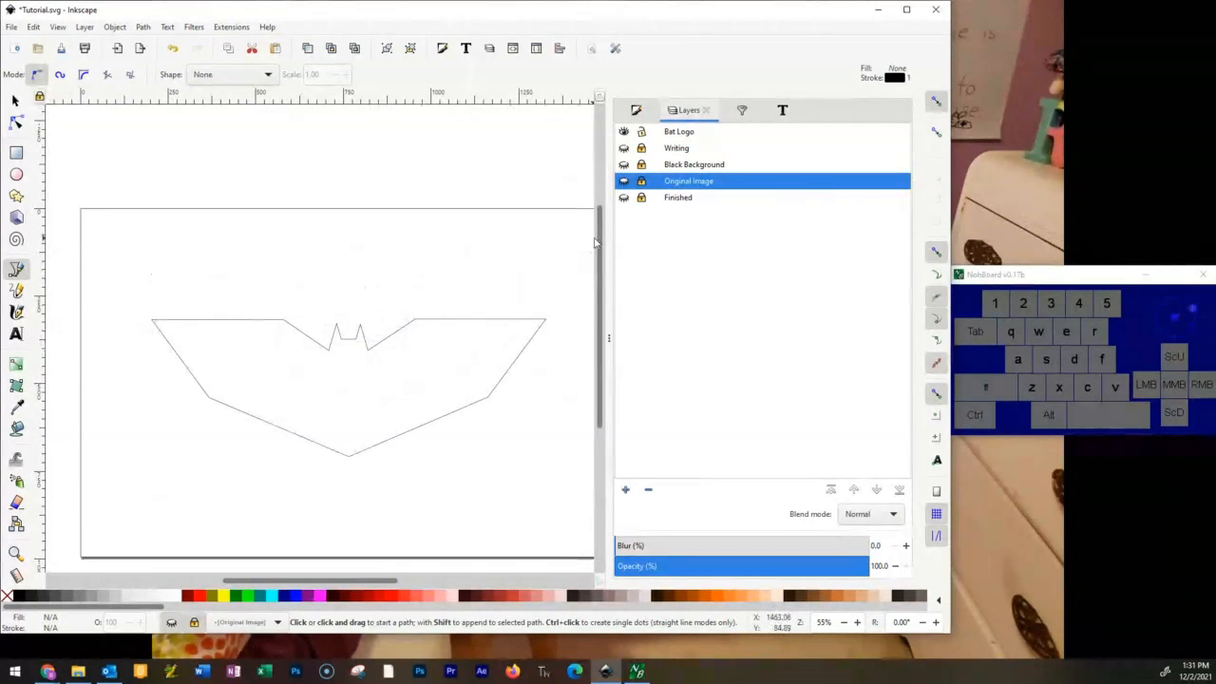
pyautogui.scroll(2, 396, 380)
pyautogui.scroll(-2, 394, 381)
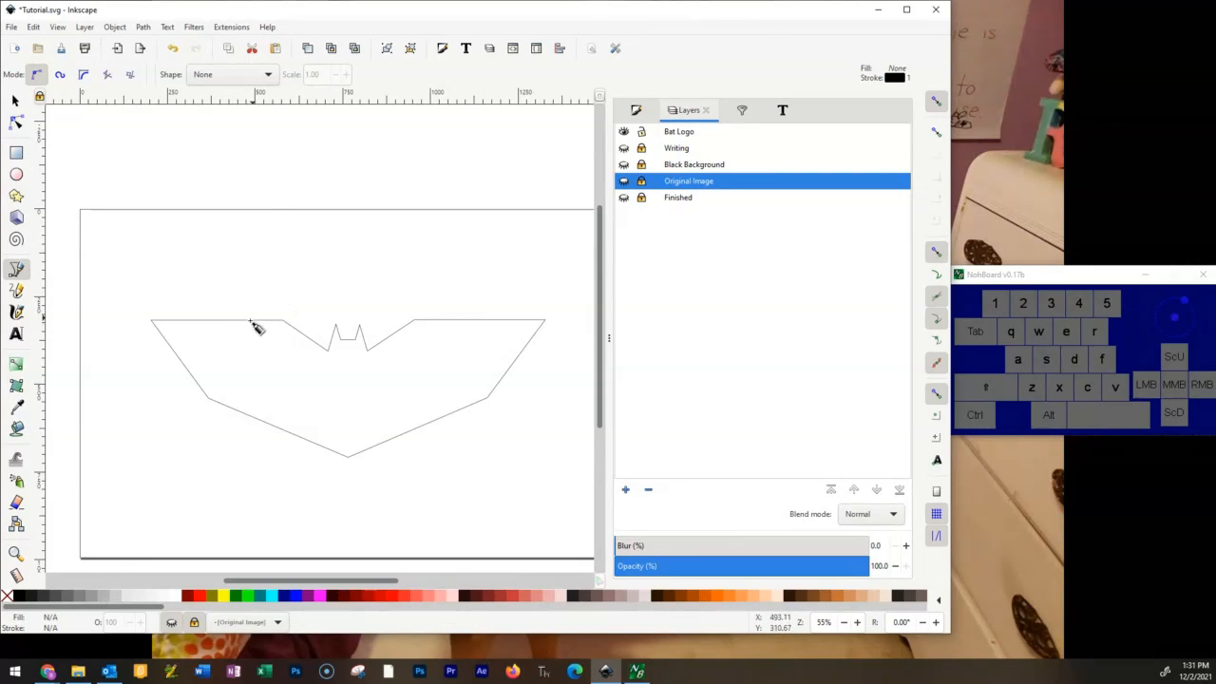
pyautogui.scroll(2, 374, 389)
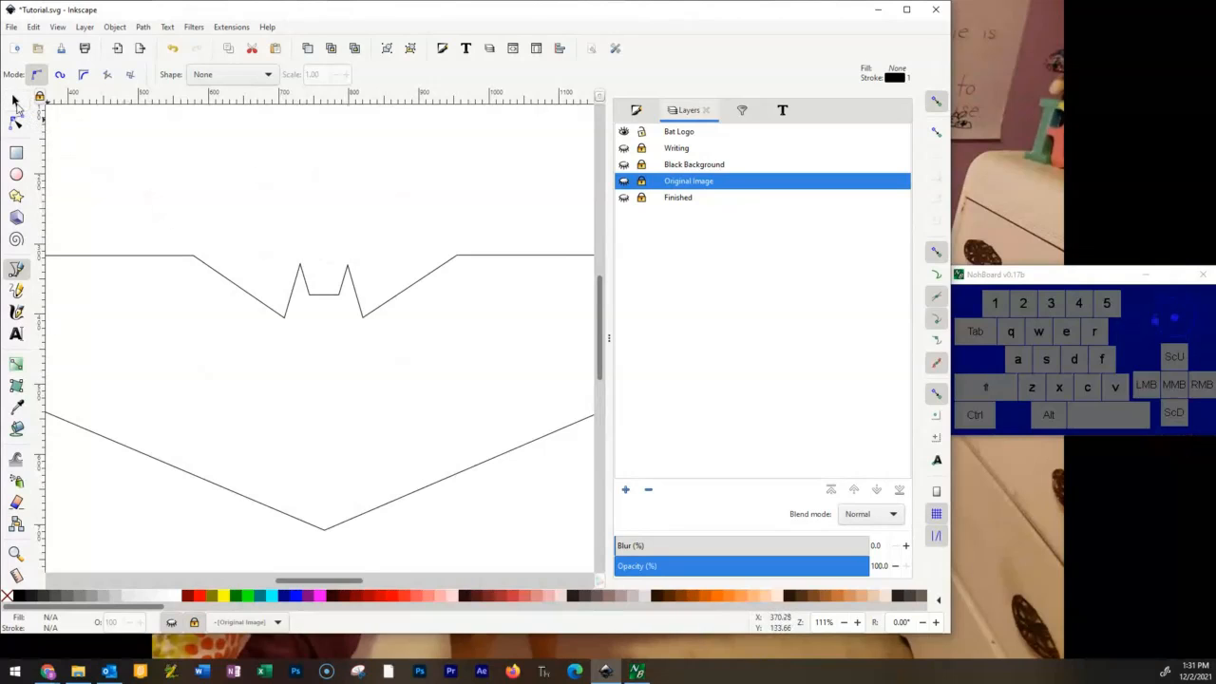
# Select the closed bat outline, try a red fill on it and set the fill back to none.
pyautogui.click(15, 101)
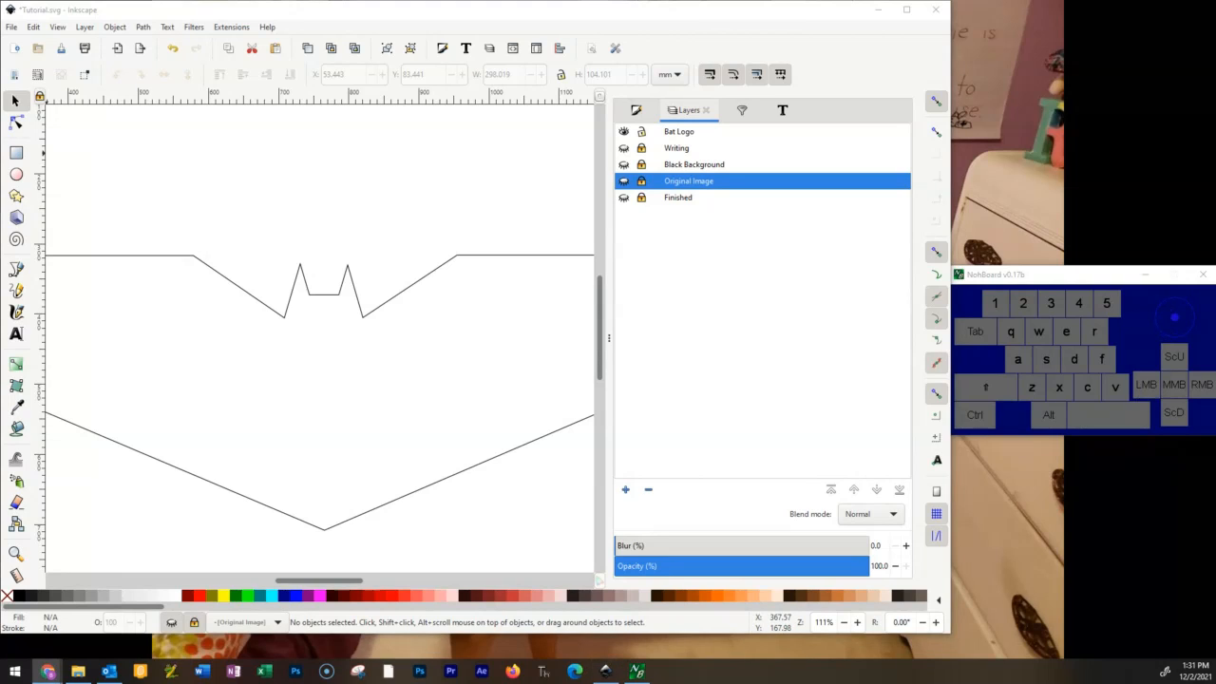
pyautogui.click(47, 670)
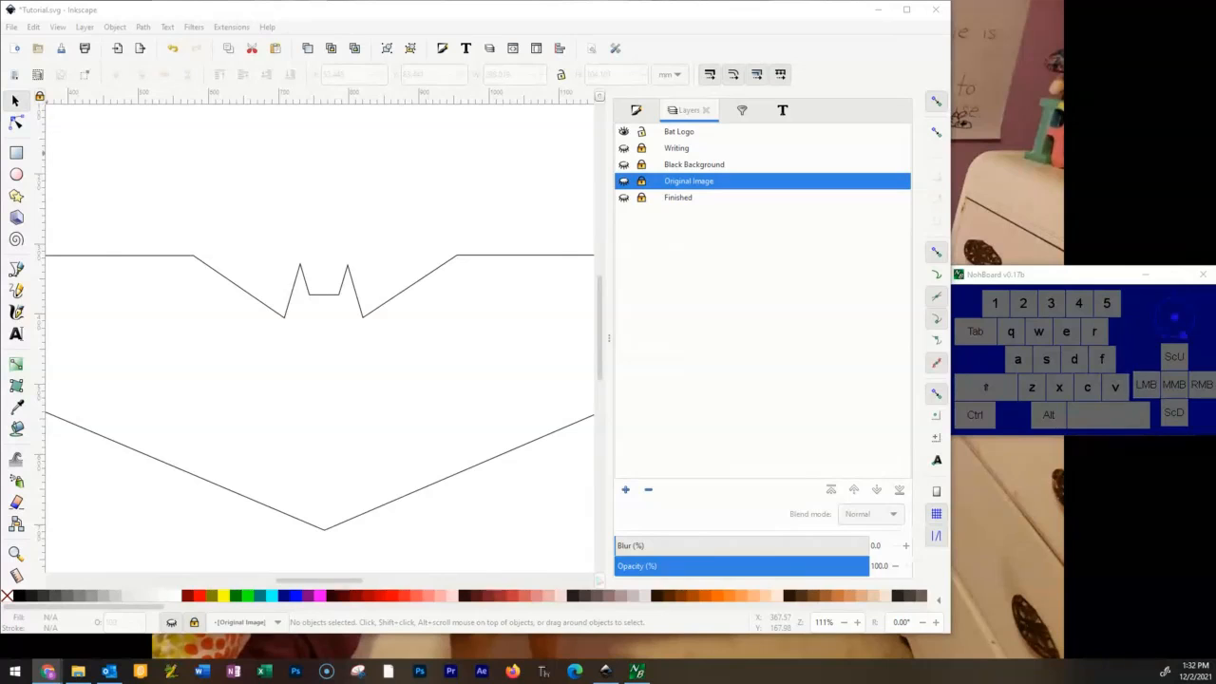
pyautogui.click(529, 260)
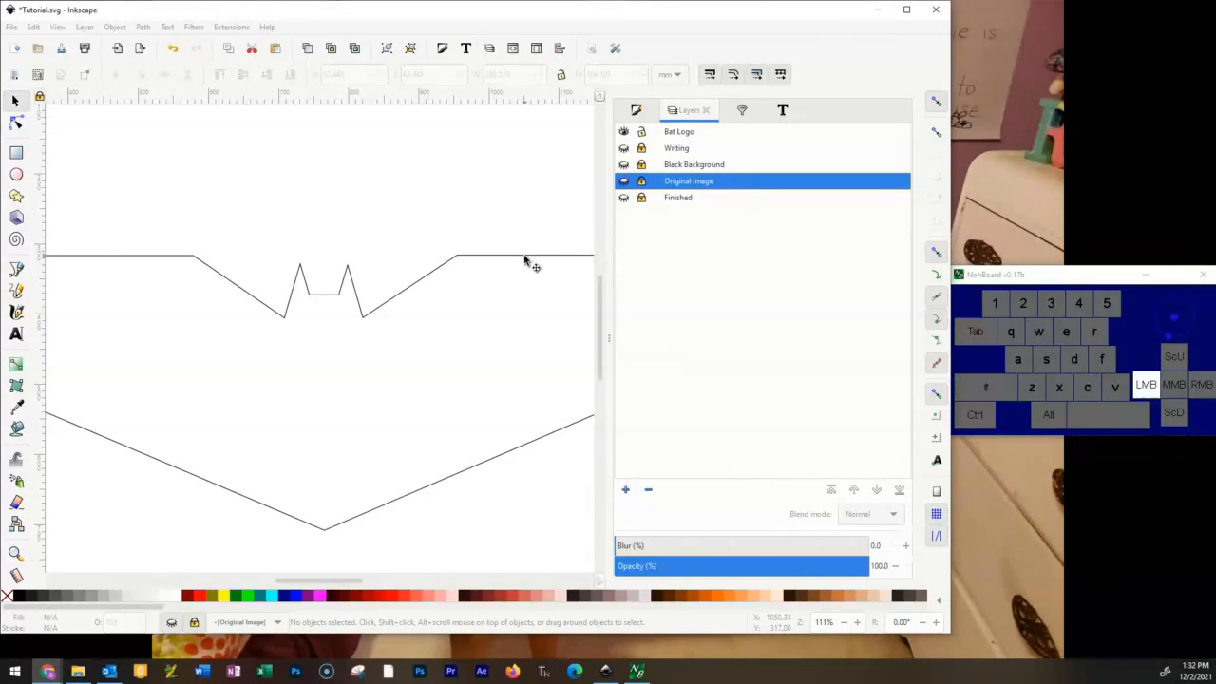
pyautogui.click(201, 596)
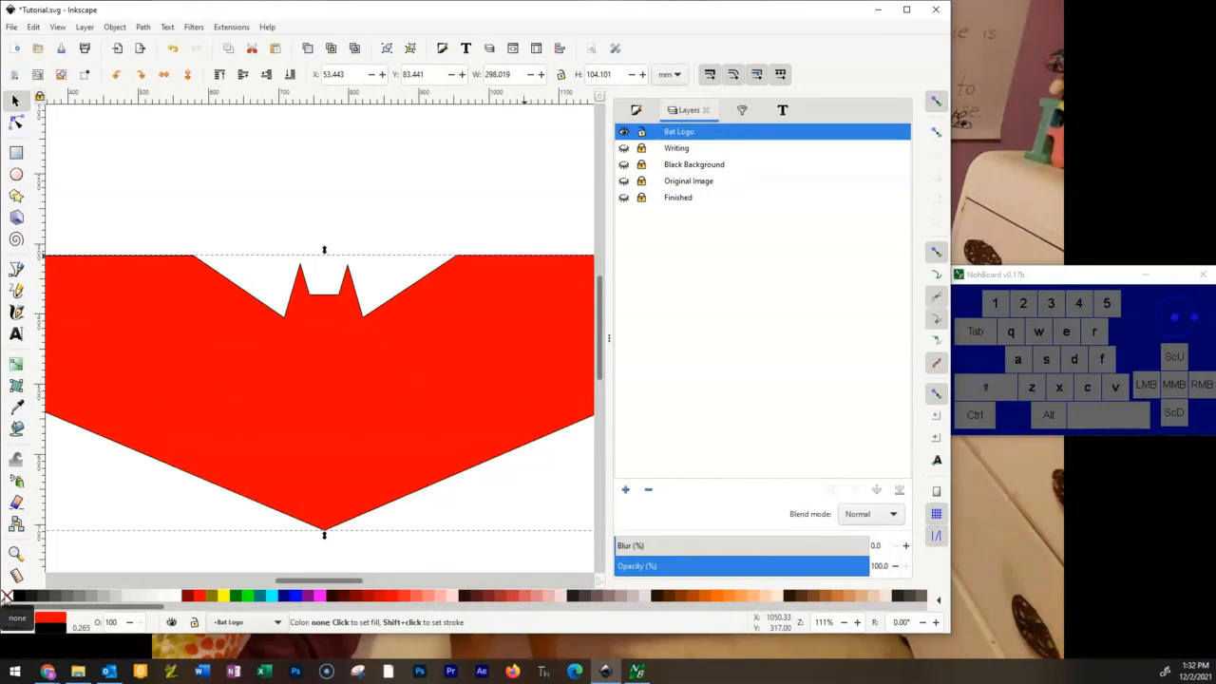
pyautogui.click(6, 597)
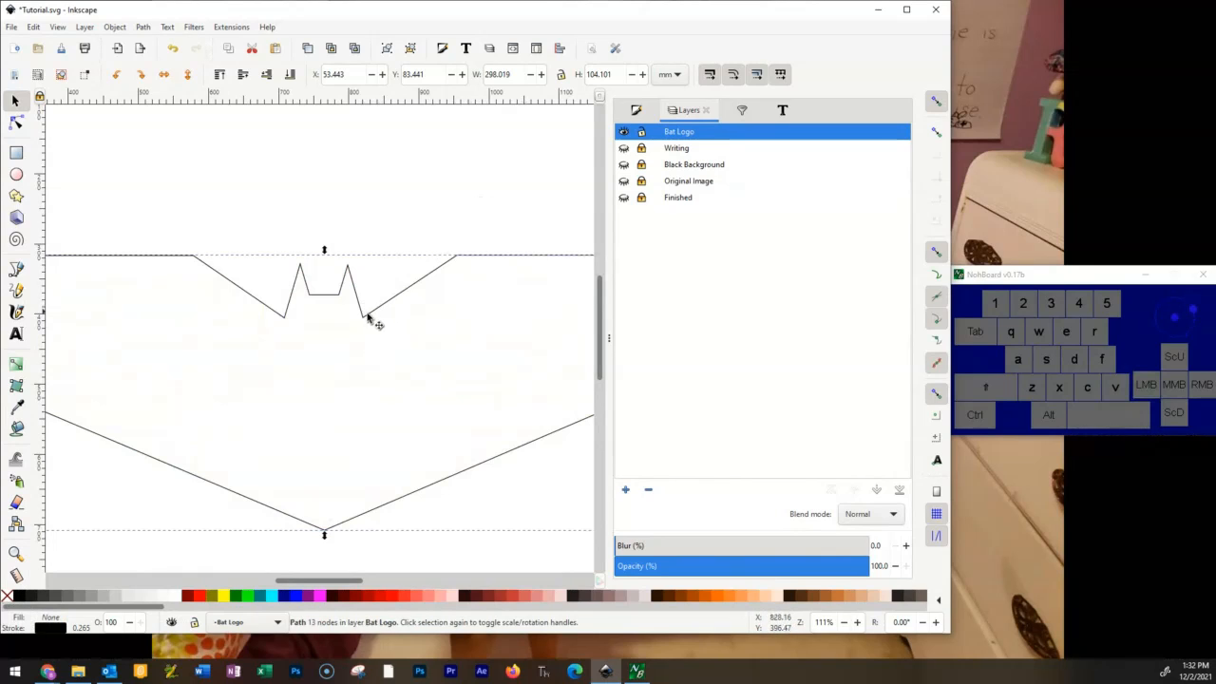
# Change the bat outline's flat stroke color to bright green by raising its green value to 255.
pyautogui.click(19, 628)
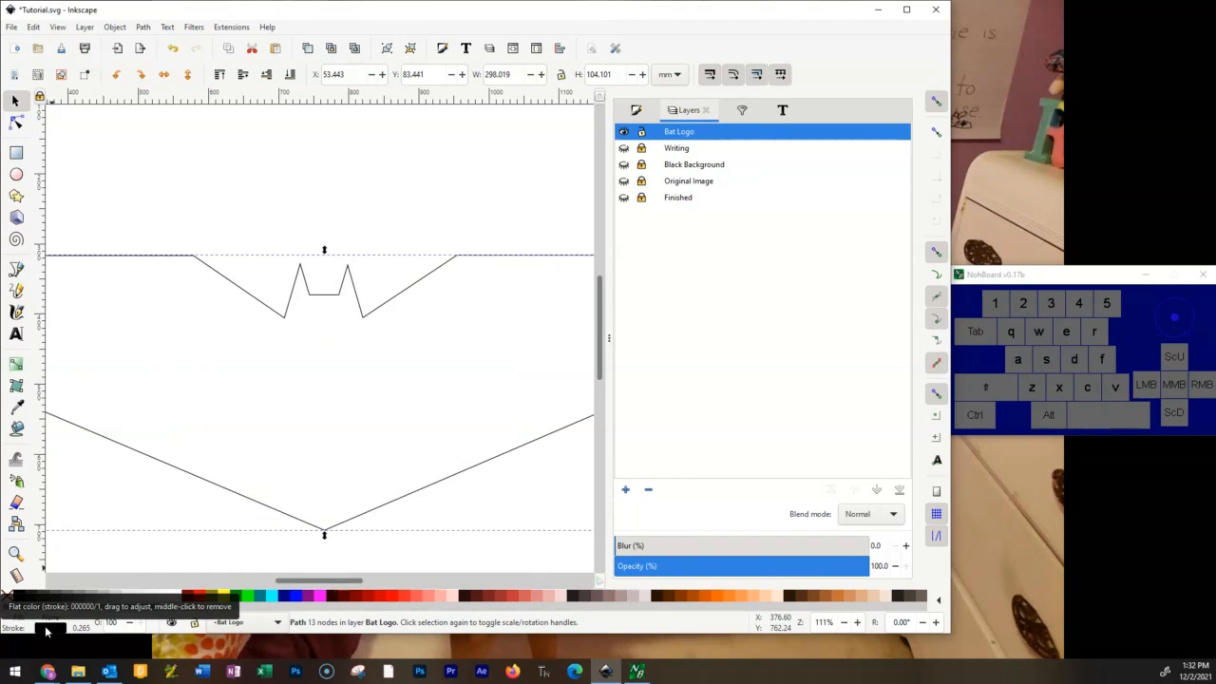
pyautogui.click(45, 630)
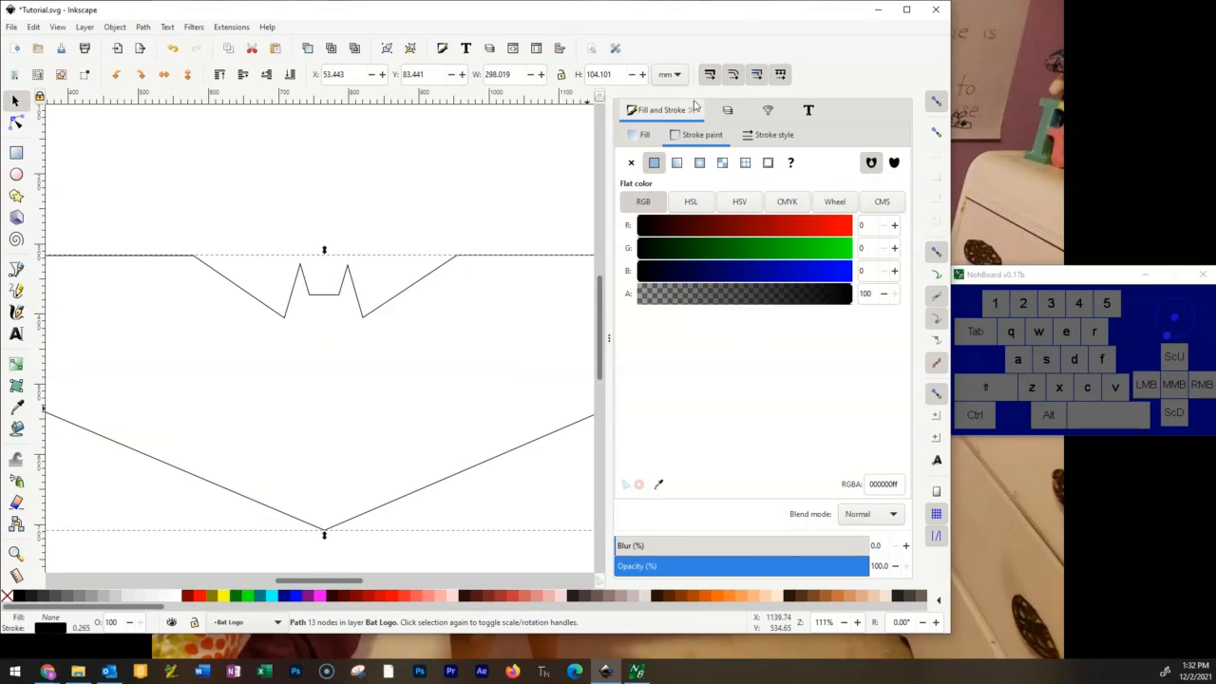
pyautogui.click(729, 112)
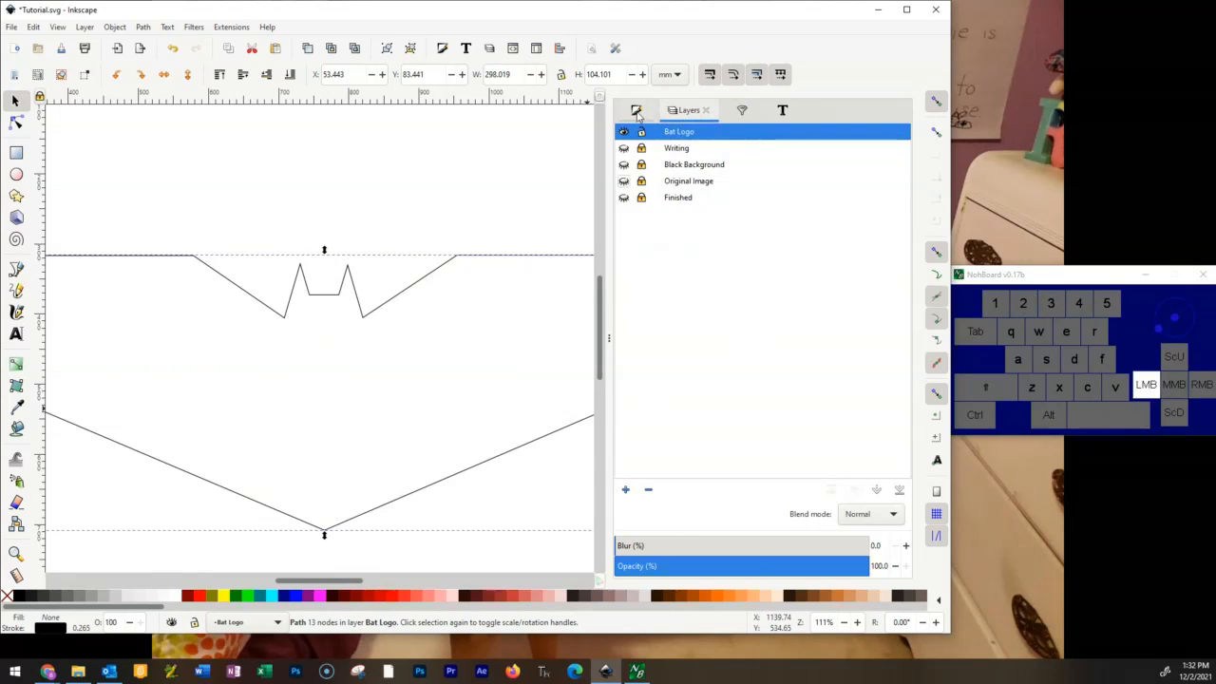
pyautogui.click(638, 113)
pyautogui.click(728, 110)
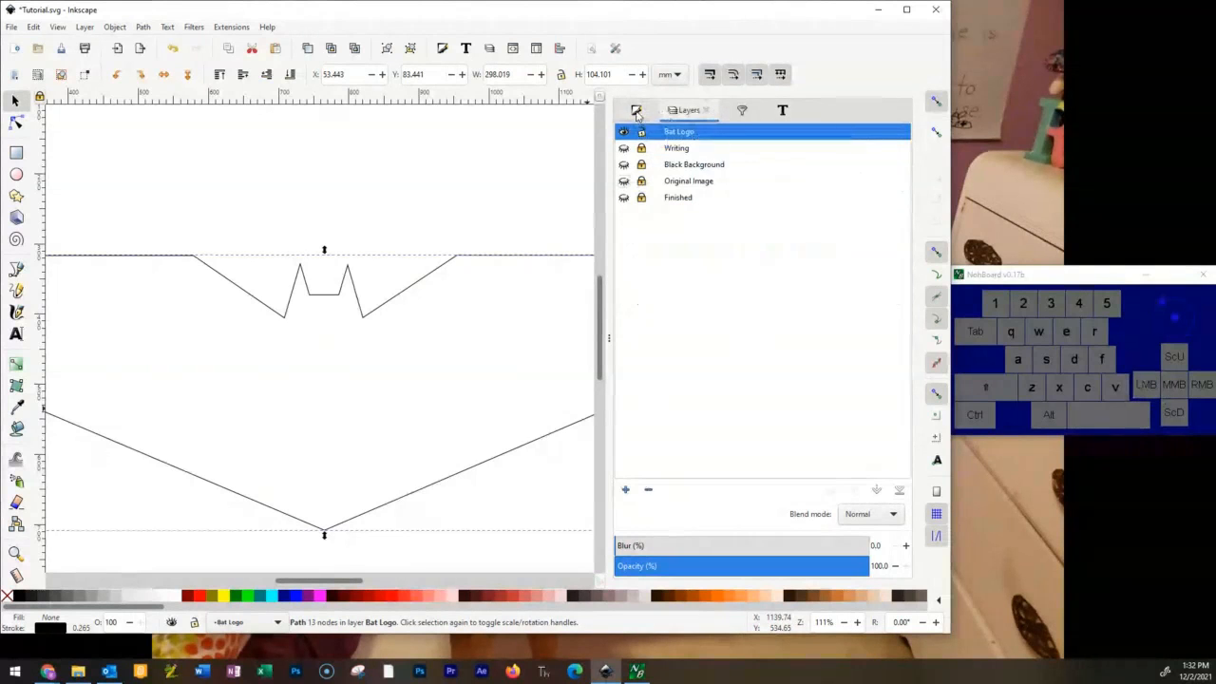
pyautogui.click(638, 111)
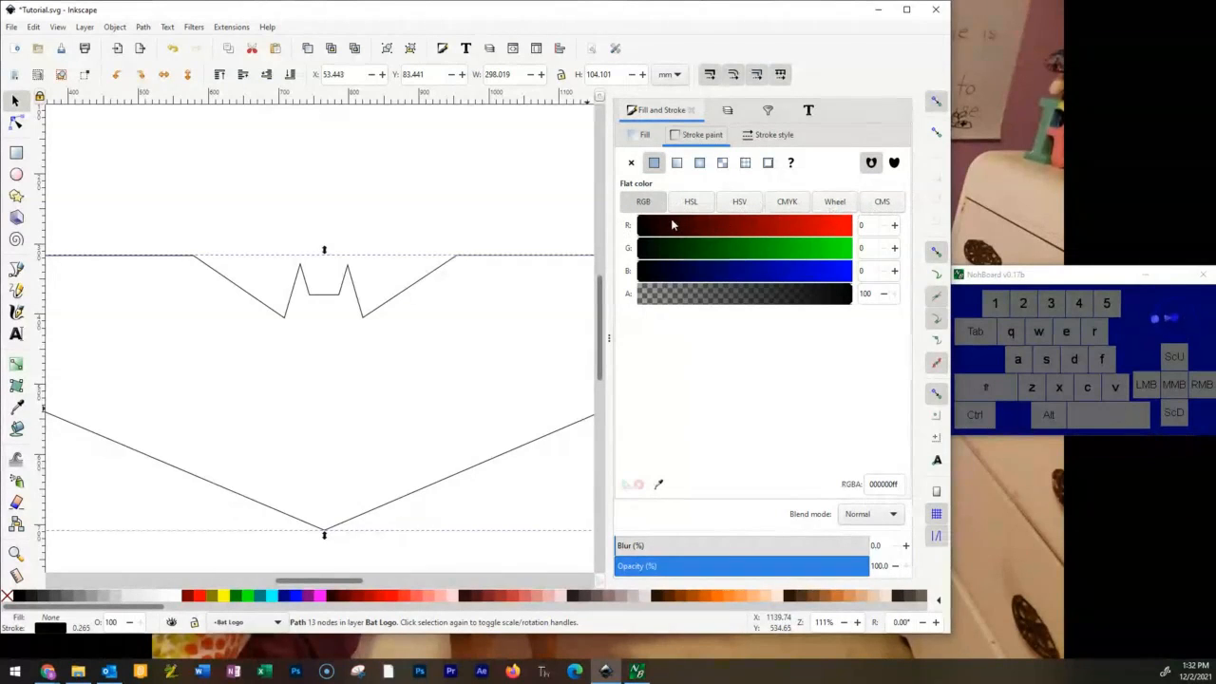
pyautogui.click(847, 250)
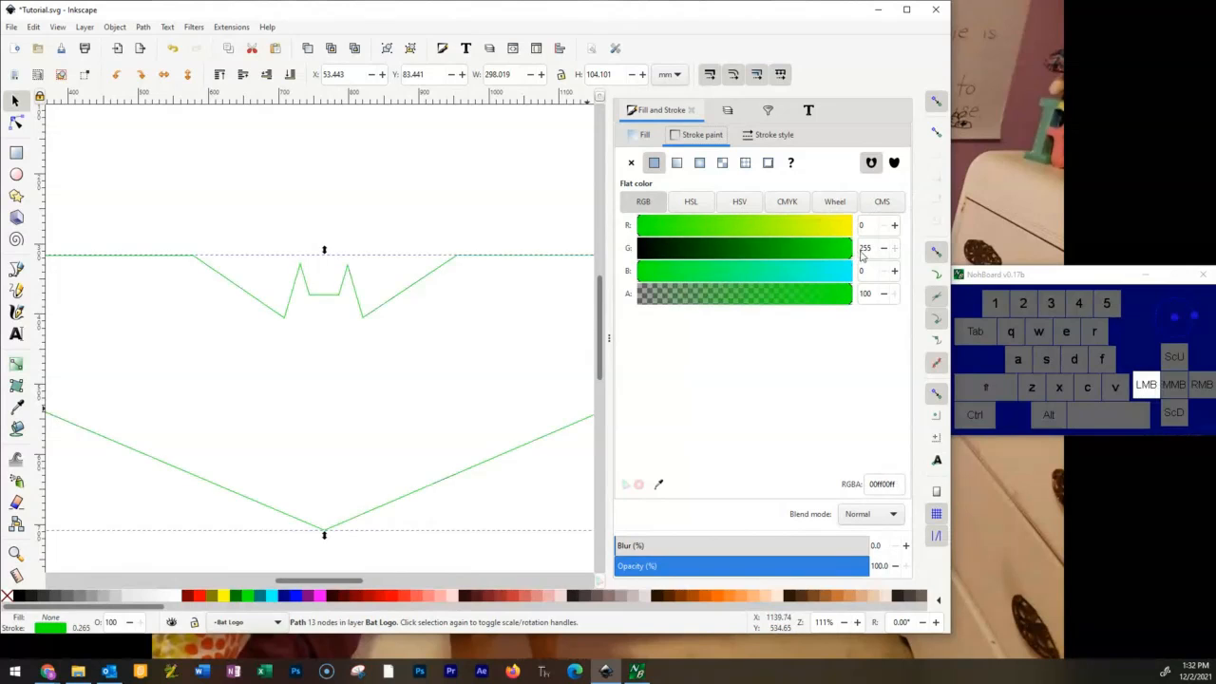
pyautogui.moveTo(862, 255); pyautogui.dragTo(861, 255)
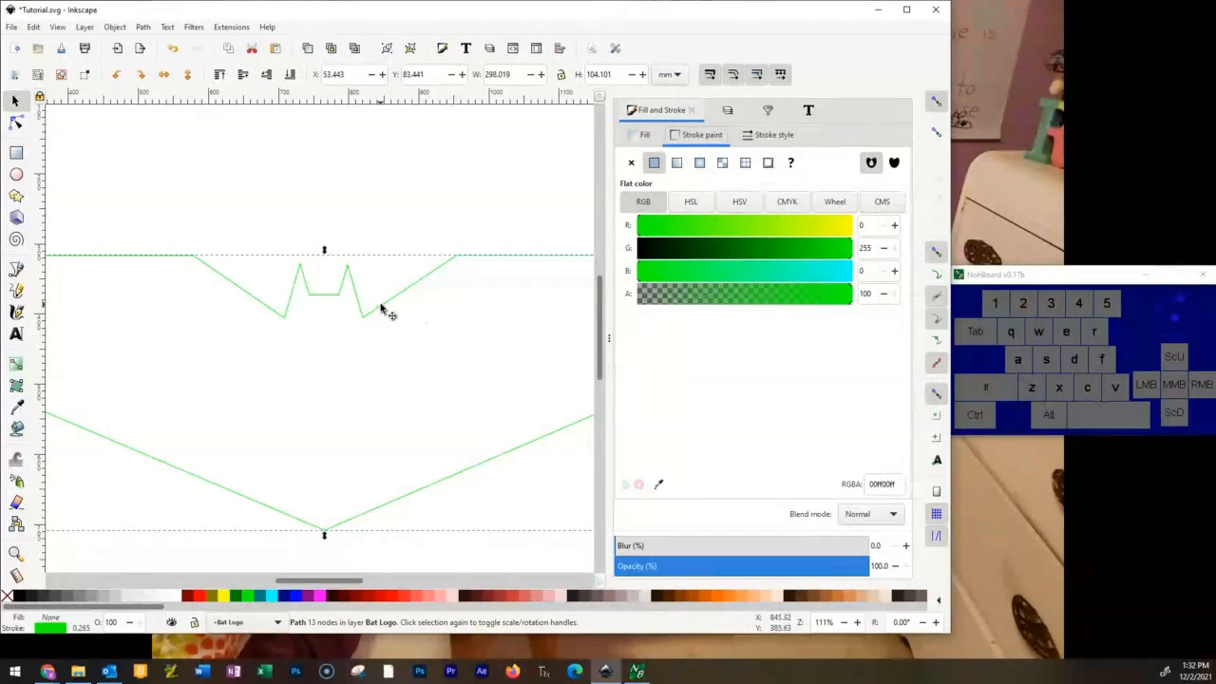
# Show the Original Image layer beneath the green outline and return to the outline's stroke paint settings.
pyautogui.click(728, 110)
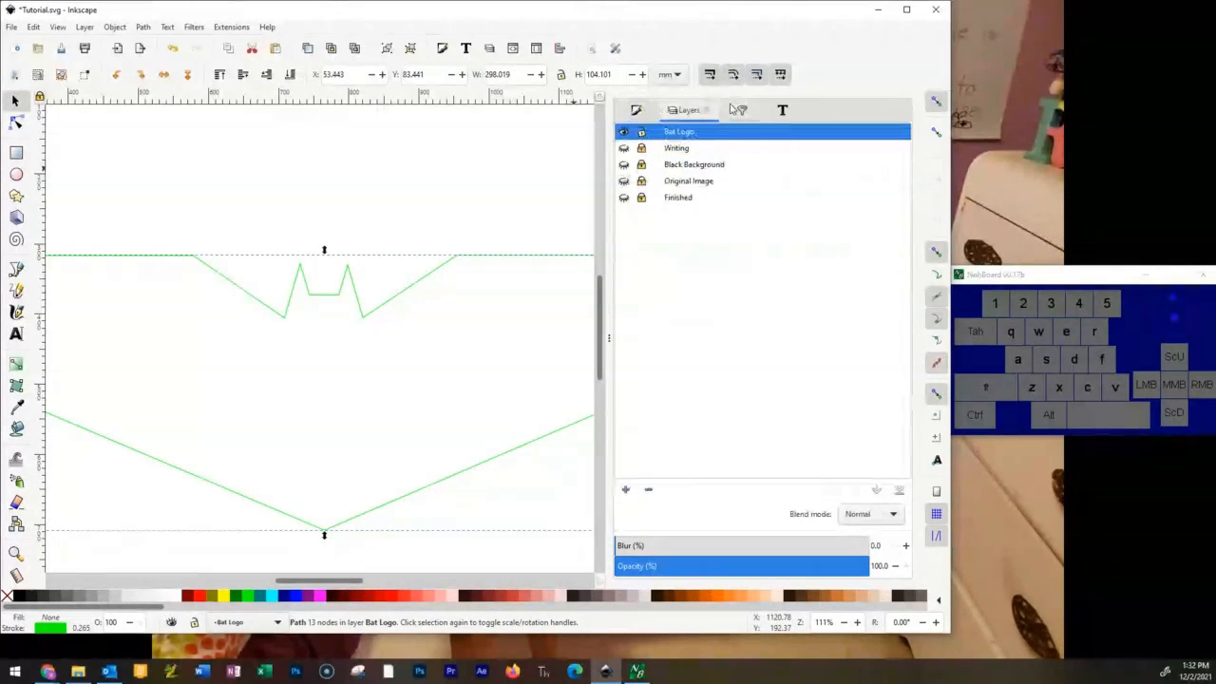
pyautogui.click(623, 182)
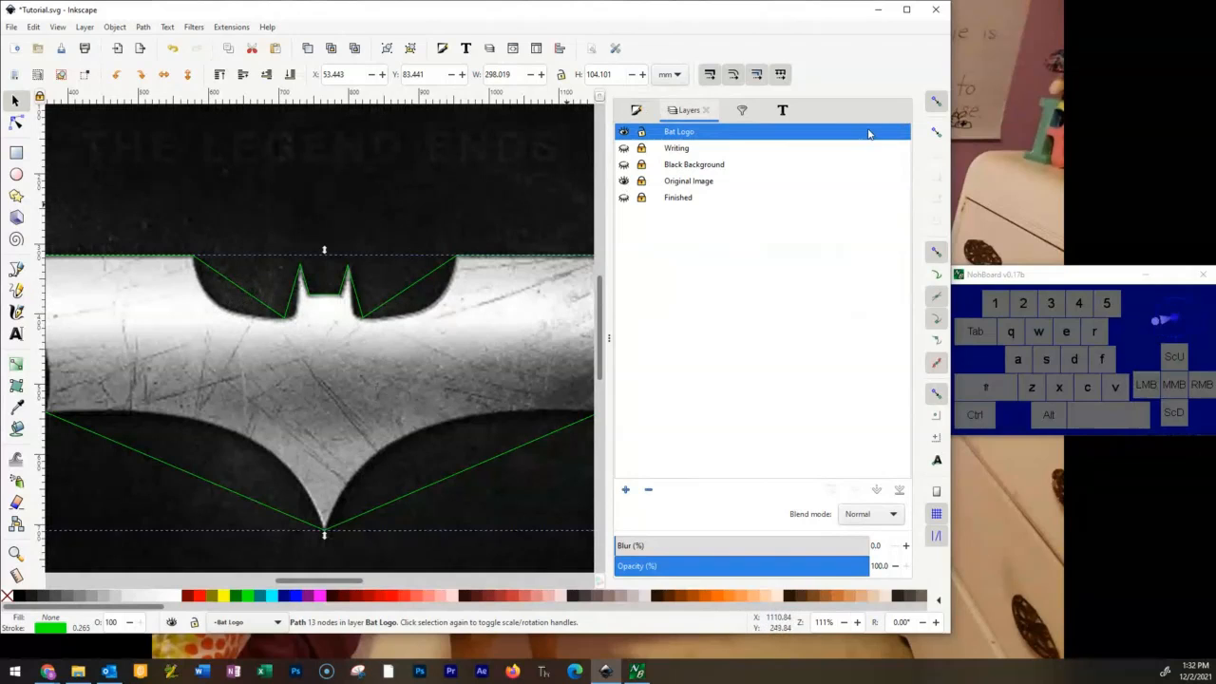
pyautogui.click(638, 111)
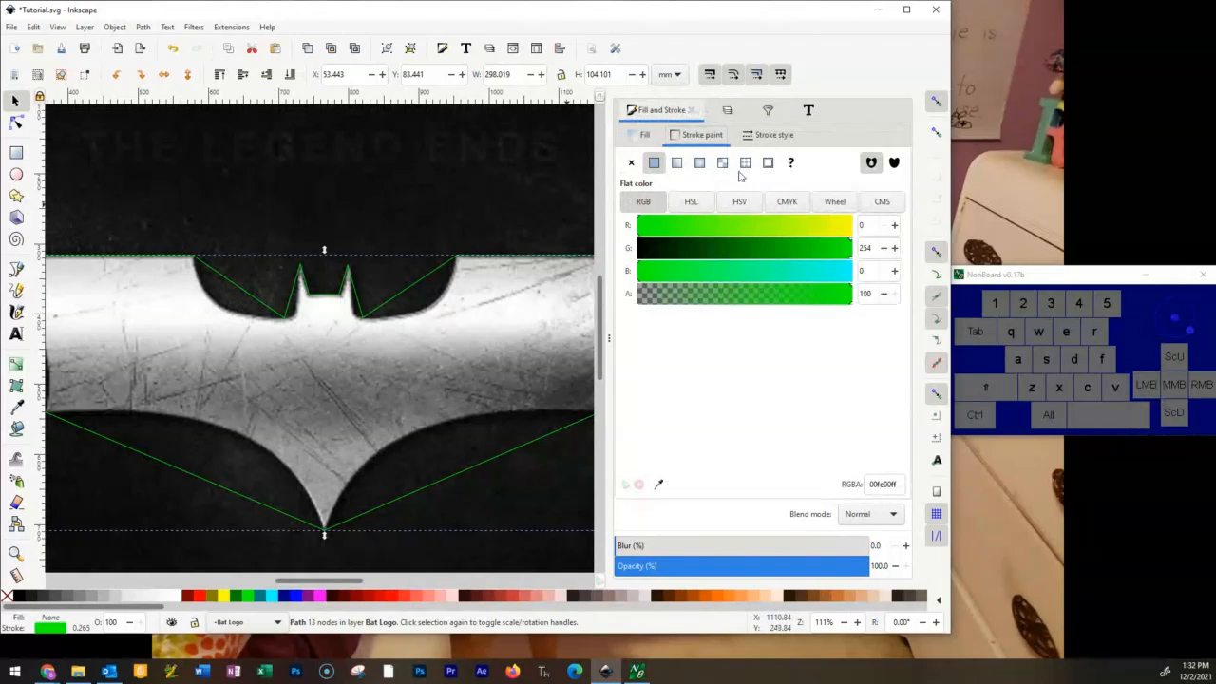
pyautogui.click(703, 138)
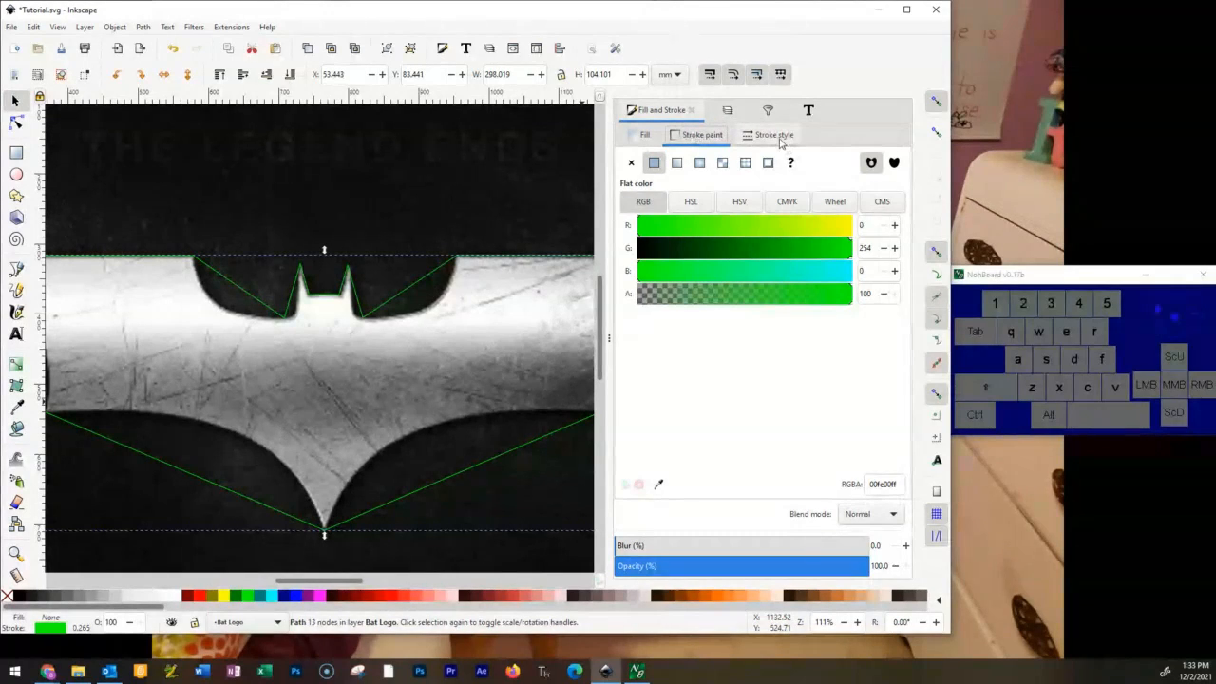
# Adjust the bat outline's stroke width to 0.465 mm so it stands out against the image.
pyautogui.click(776, 136)
pyautogui.click(700, 163)
pyautogui.click(699, 163)
pyautogui.click(699, 163)
pyautogui.click(700, 163)
pyautogui.click(700, 163)
pyautogui.click(700, 163)
pyautogui.click(700, 164)
pyautogui.click(700, 165)
pyautogui.click(700, 165)
pyautogui.click(700, 165)
pyautogui.click(700, 164)
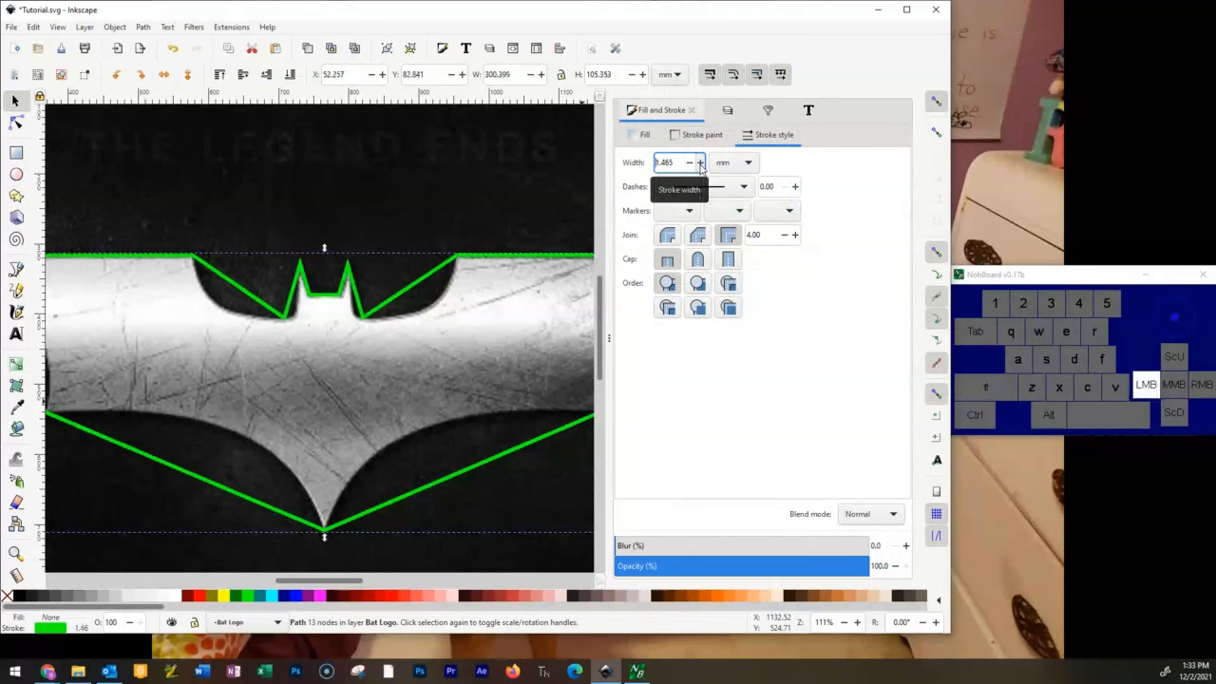
pyautogui.click(699, 164)
pyautogui.click(700, 164)
pyautogui.click(700, 164)
pyautogui.click(689, 163)
pyautogui.click(689, 163)
pyautogui.click(689, 164)
pyautogui.click(689, 164)
pyautogui.click(690, 164)
pyautogui.click(689, 164)
pyautogui.click(690, 163)
pyautogui.click(689, 164)
pyautogui.click(689, 163)
pyautogui.click(690, 164)
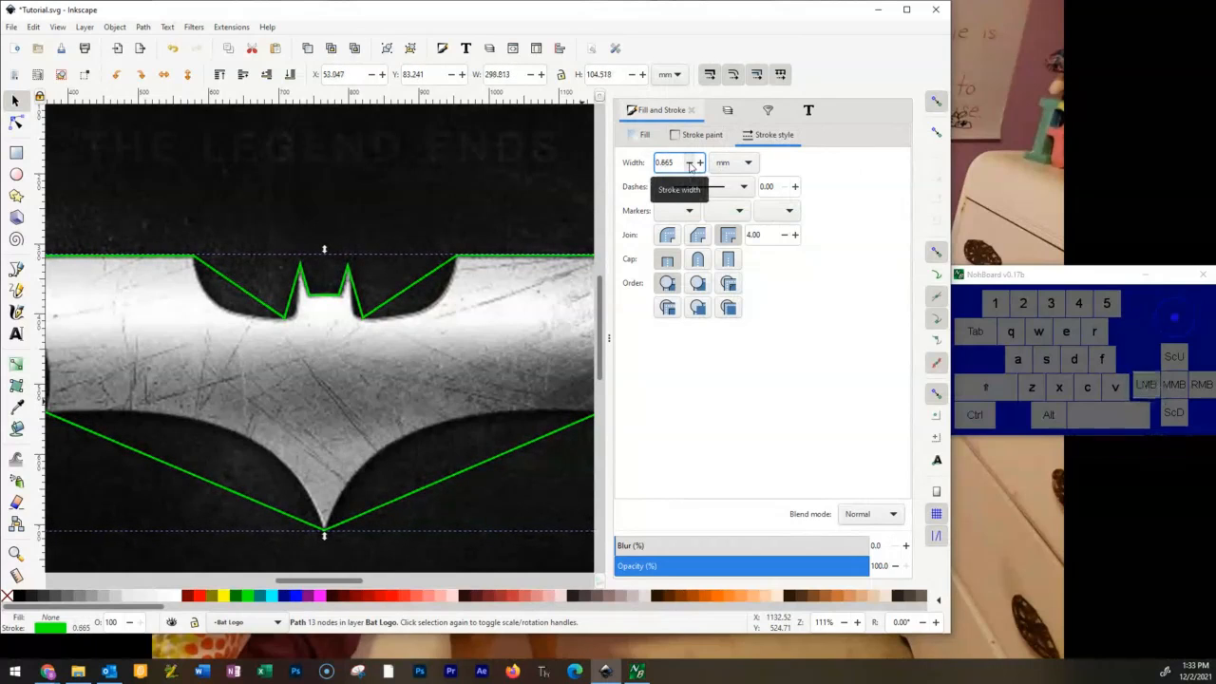
pyautogui.click(689, 163)
pyautogui.click(690, 164)
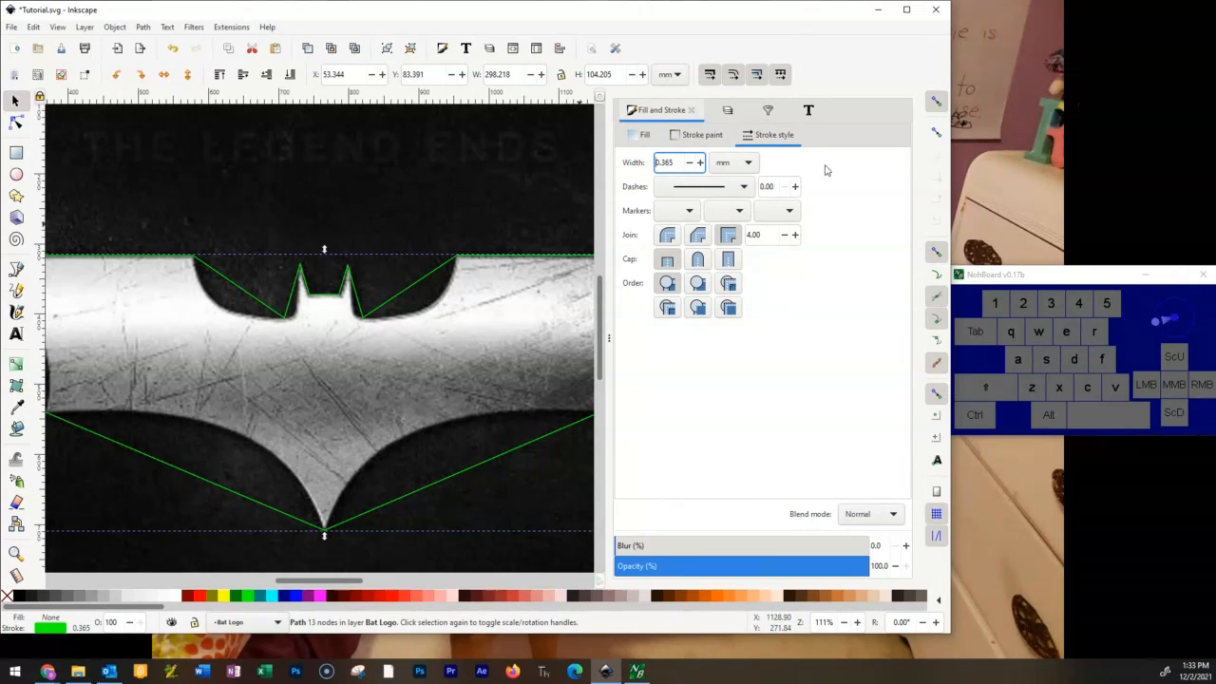
pyautogui.click(700, 163)
# Collapse the docked dialogs to widen the canvas around the bat's head and inner wing edges.
pyautogui.click(729, 110)
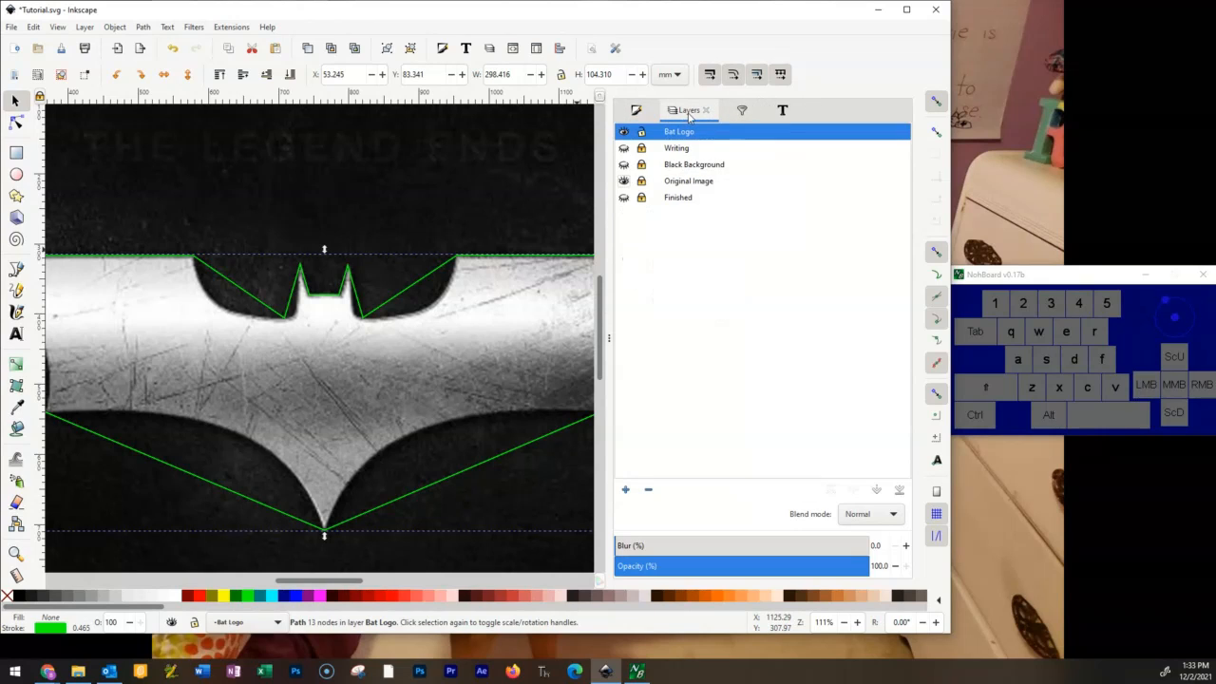
pyautogui.click(609, 338)
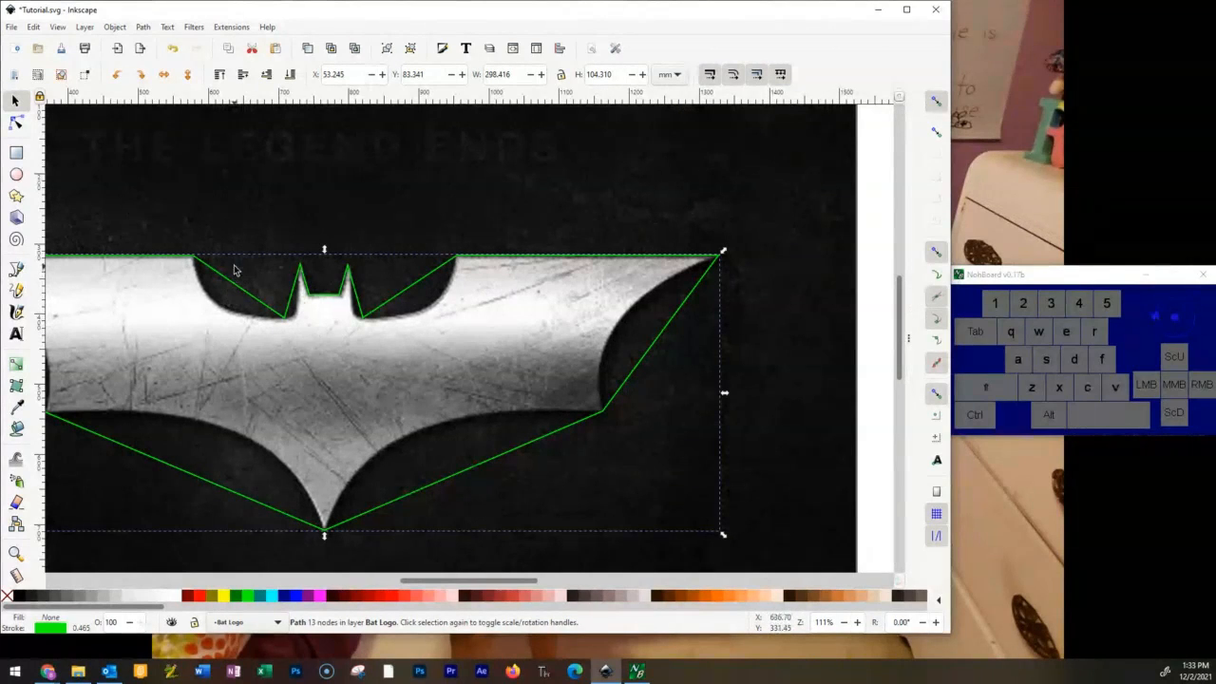
pyautogui.scroll(2, 215, 295)
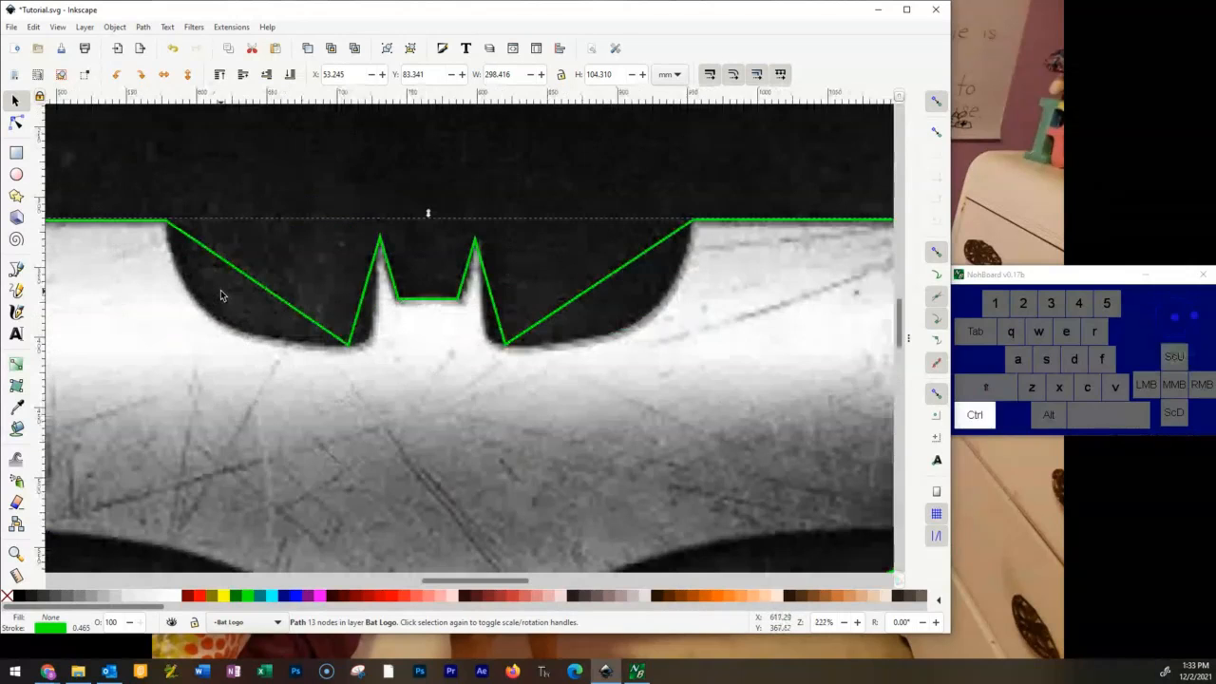
# Undo the last stroke width change and deselect the bat outline.
pyautogui.moveTo(213, 344)
pyautogui.mouseDown()
pyautogui.moveTo(250, 359)
pyautogui.moveTo(219, 351)
pyautogui.mouseUp()
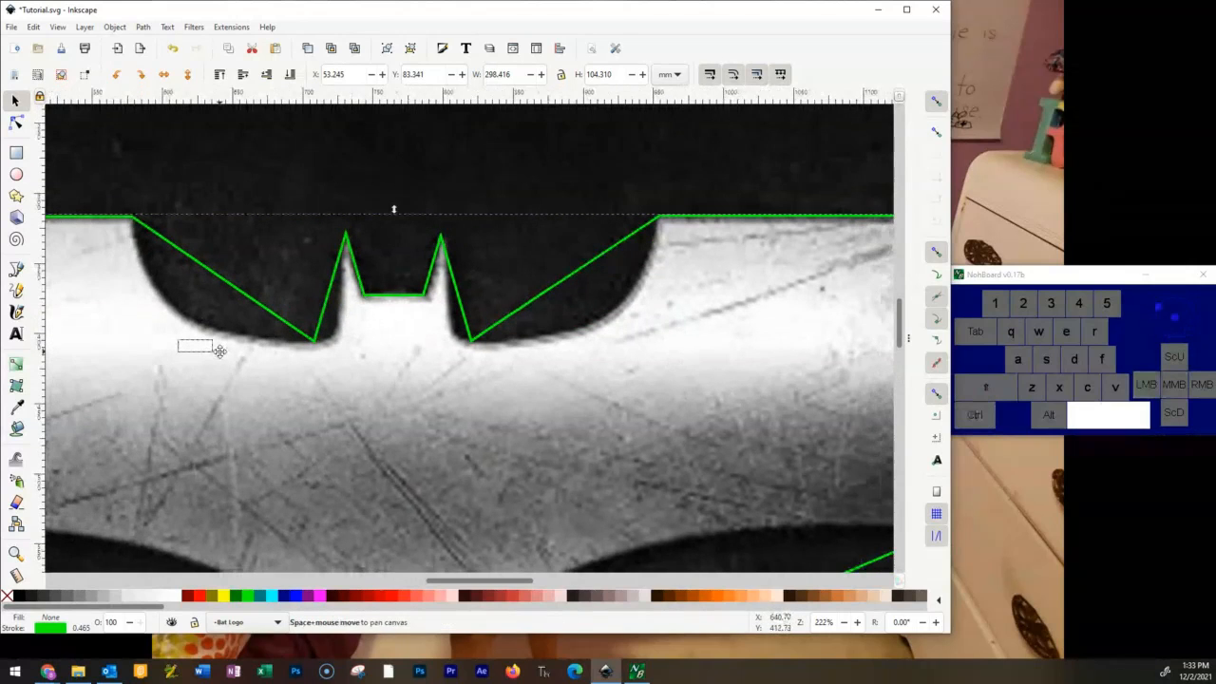
pyautogui.press('space')
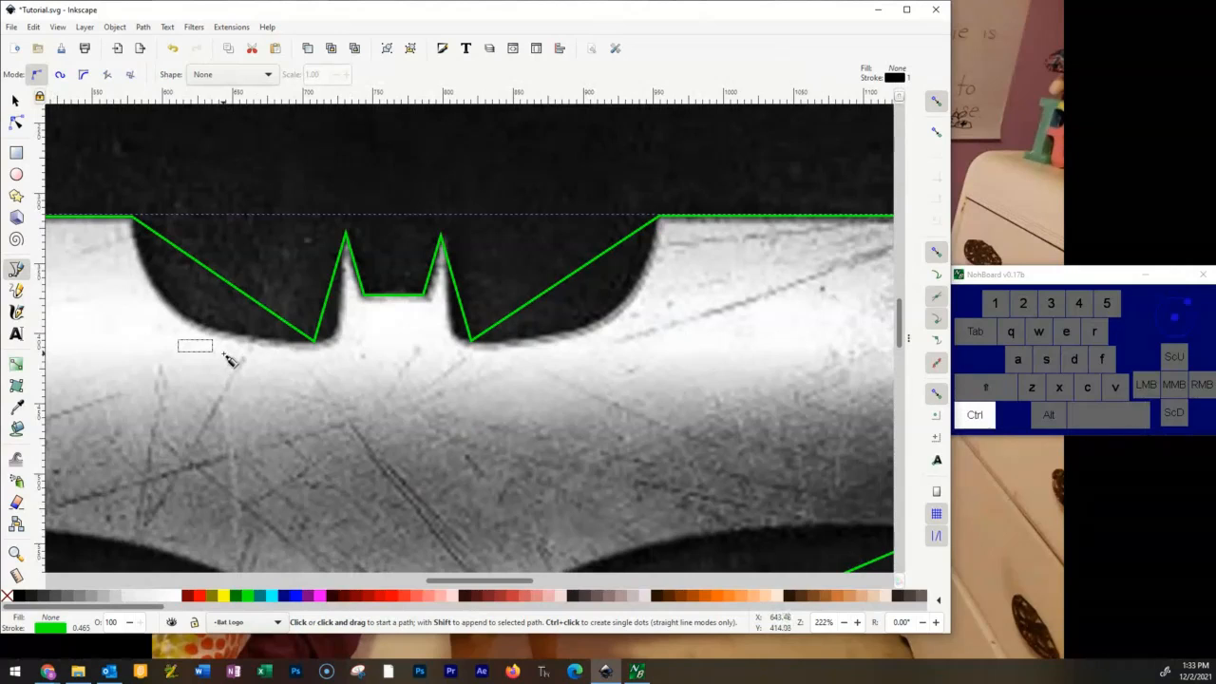
pyautogui.click(14, 101)
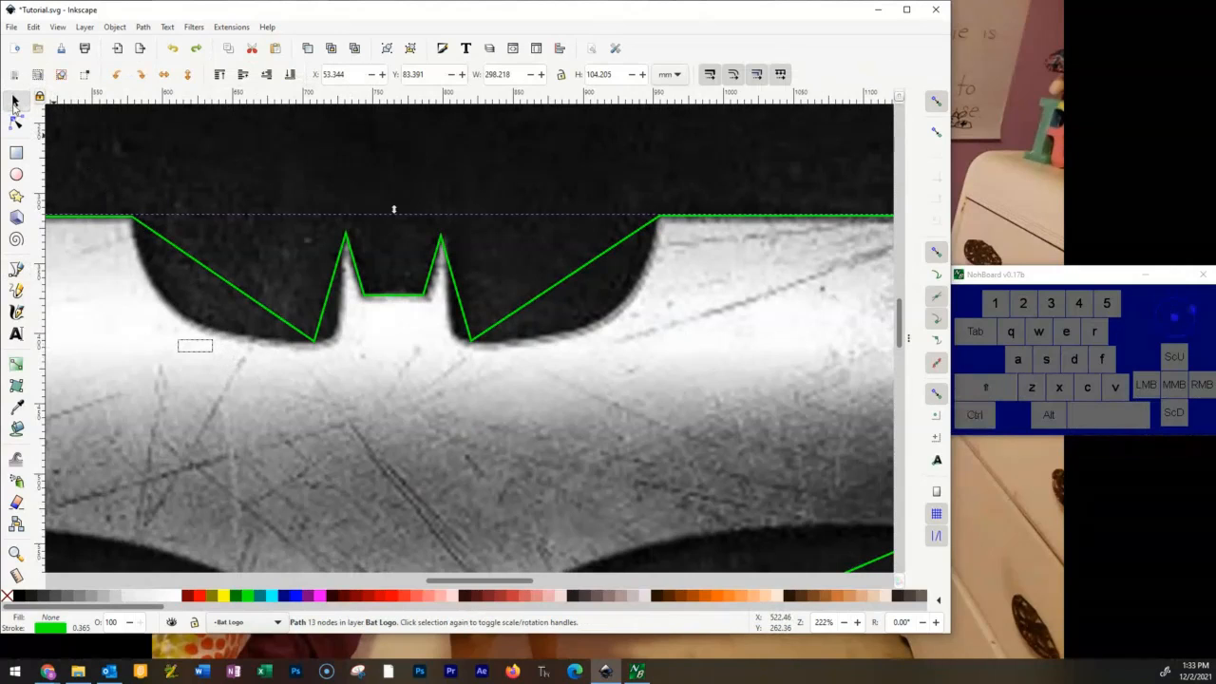
pyautogui.moveTo(211, 345); pyautogui.dragTo(211, 346)
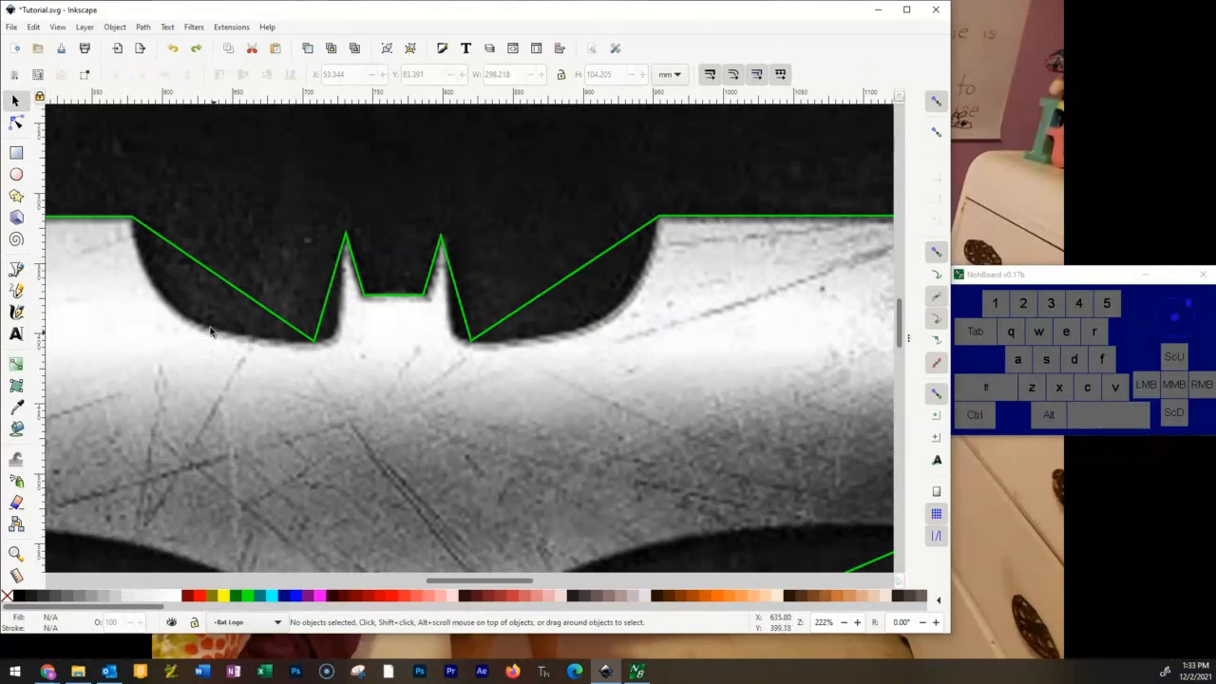
# Bend the straight segment between the left wing's inner corner and the left ear's base into a curve following the image edge.
pyautogui.moveTo(201, 214); pyautogui.dragTo(336, 242)
pyautogui.scroll(2, 267, 245)
pyautogui.scroll(-2, 267, 245)
pyautogui.press('space')
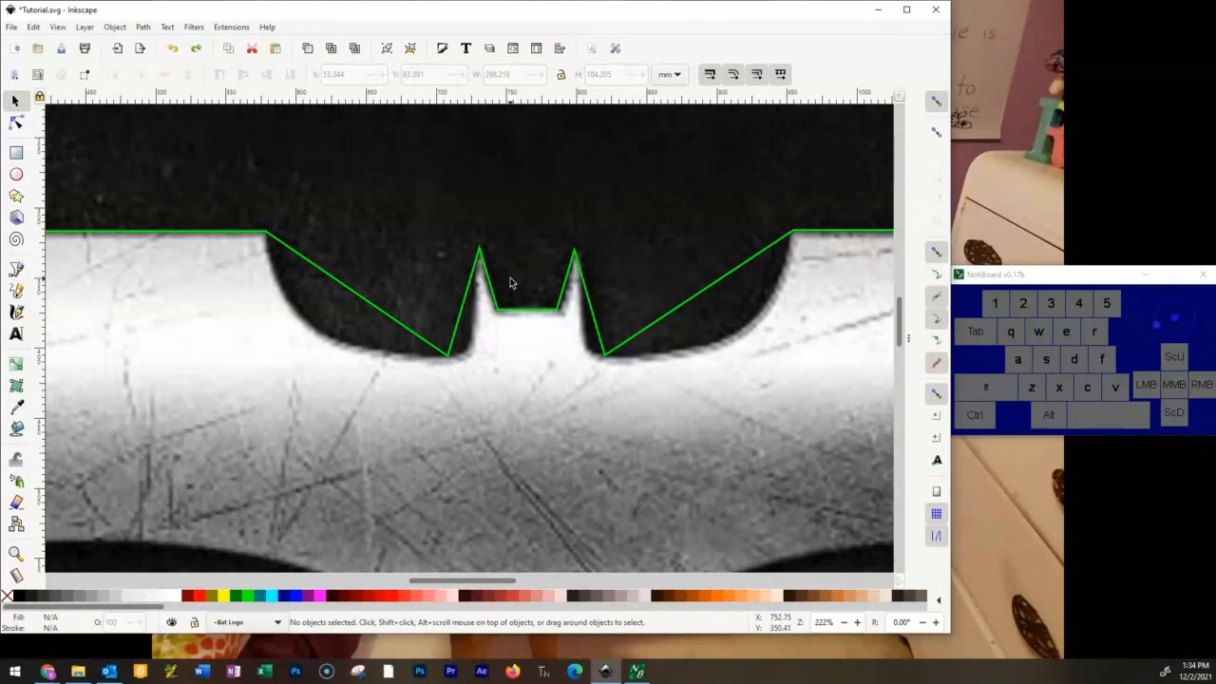
pyautogui.click(15, 124)
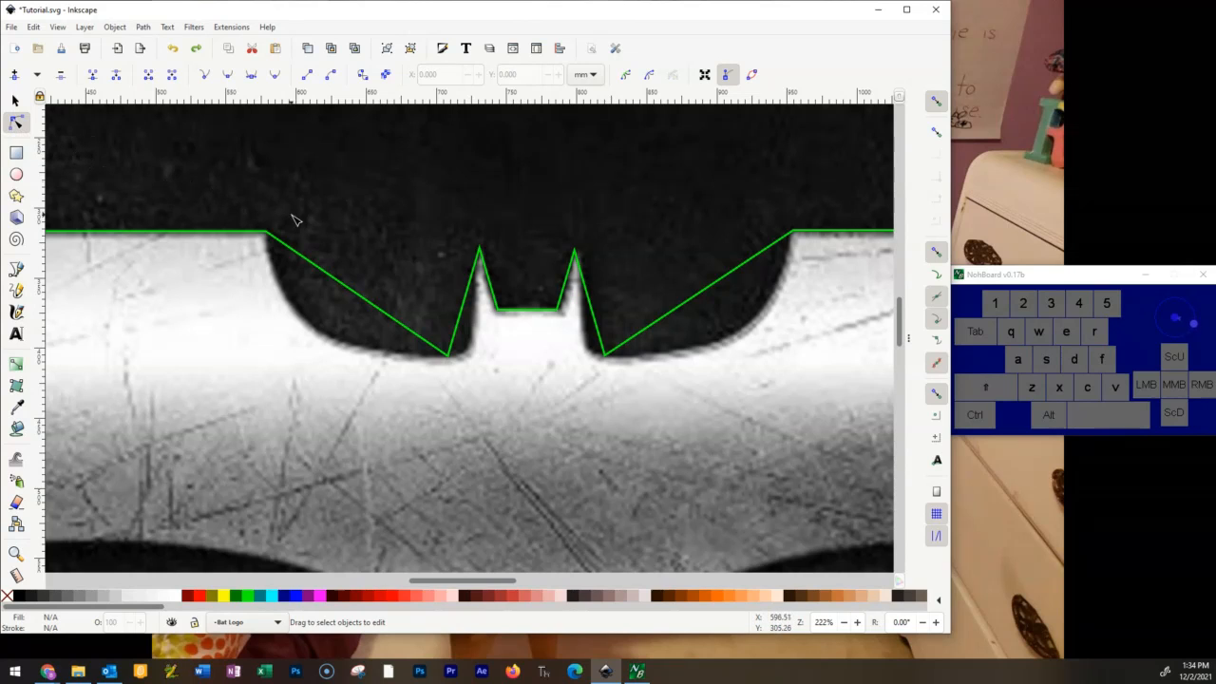
pyautogui.click(362, 299)
pyautogui.click(370, 303)
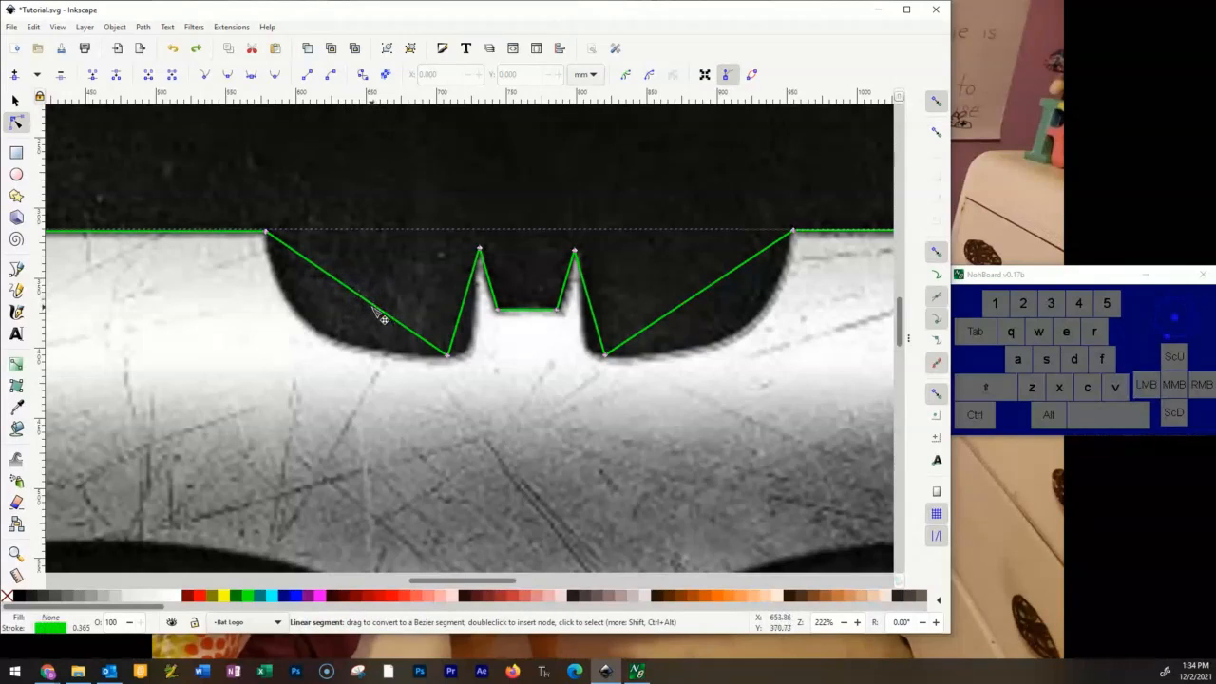
pyautogui.moveTo(376, 306); pyautogui.dragTo(327, 338)
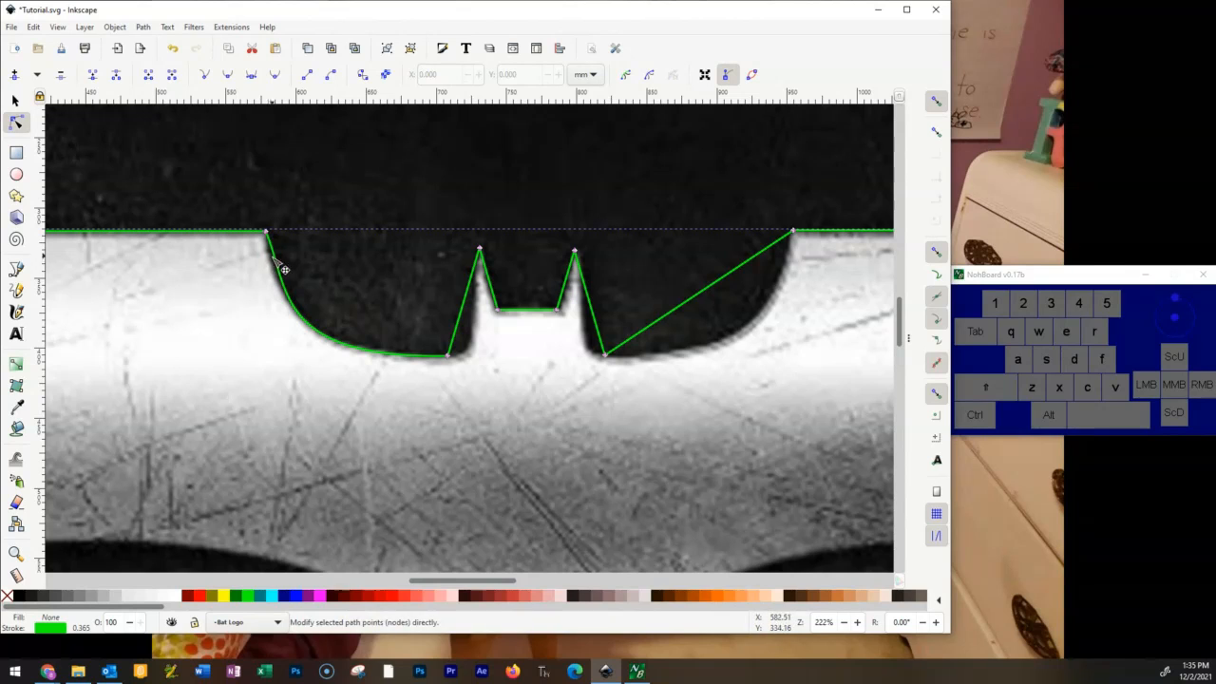
pyautogui.keyDown('ctrl'); pyautogui.scroll(2, 273, 268); pyautogui.keyUp('ctrl')
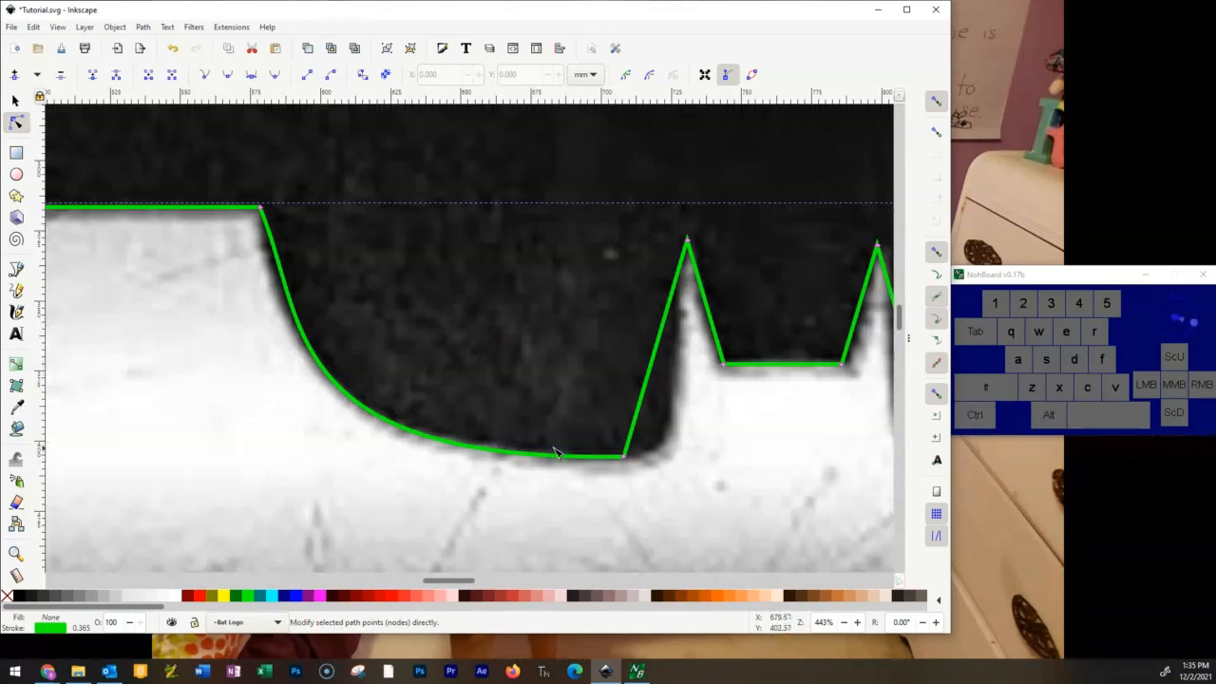
# Refine the curve between the left wing's inner corner and the left ear's base by adjusting its handles to the image edge.
pyautogui.click(270, 221)
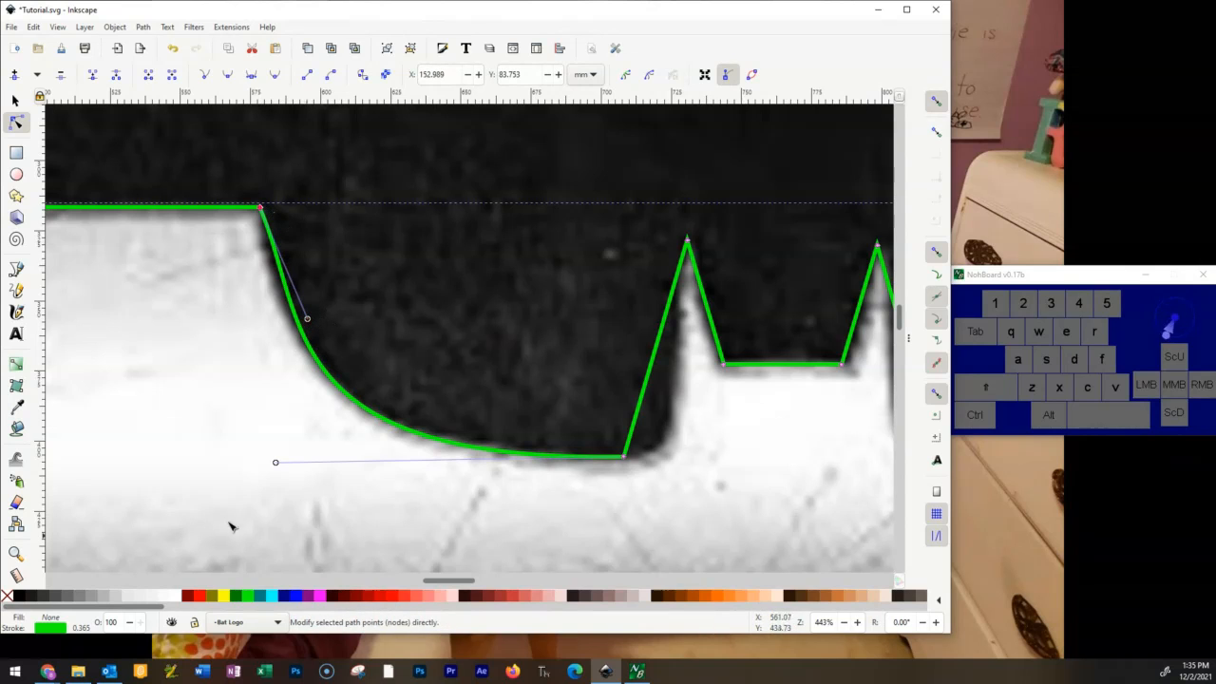
pyautogui.moveTo(308, 320); pyautogui.dragTo(276, 270)
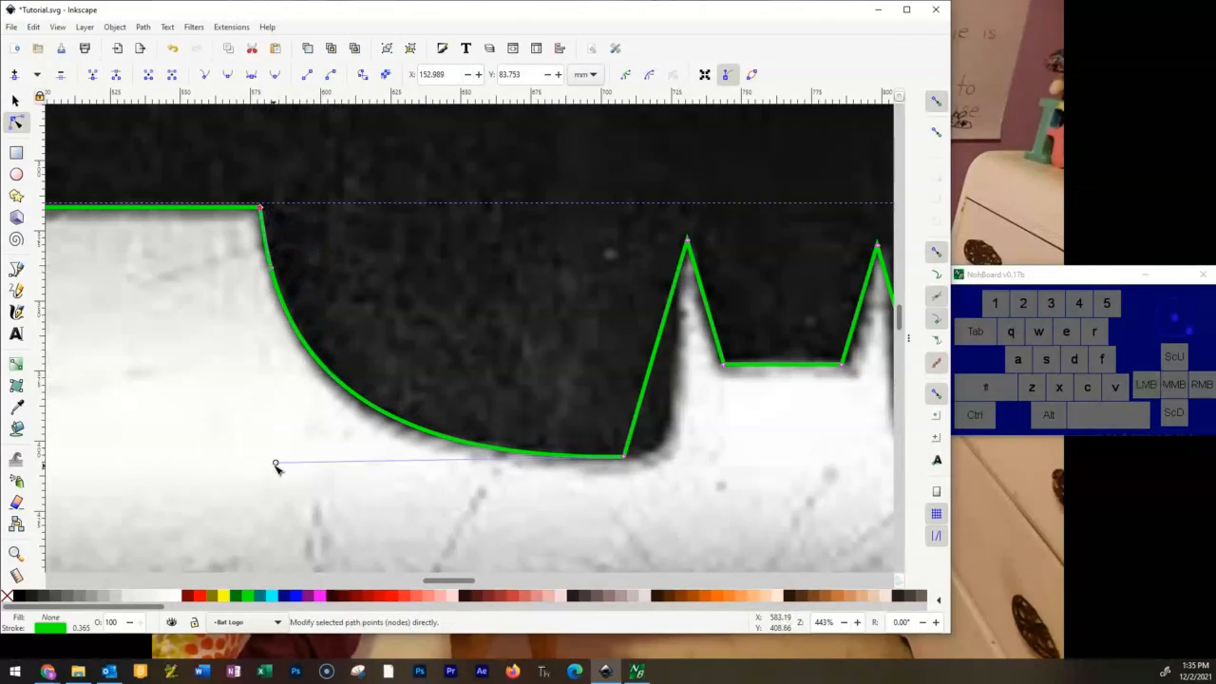
pyautogui.moveTo(275, 466); pyautogui.dragTo(301, 492)
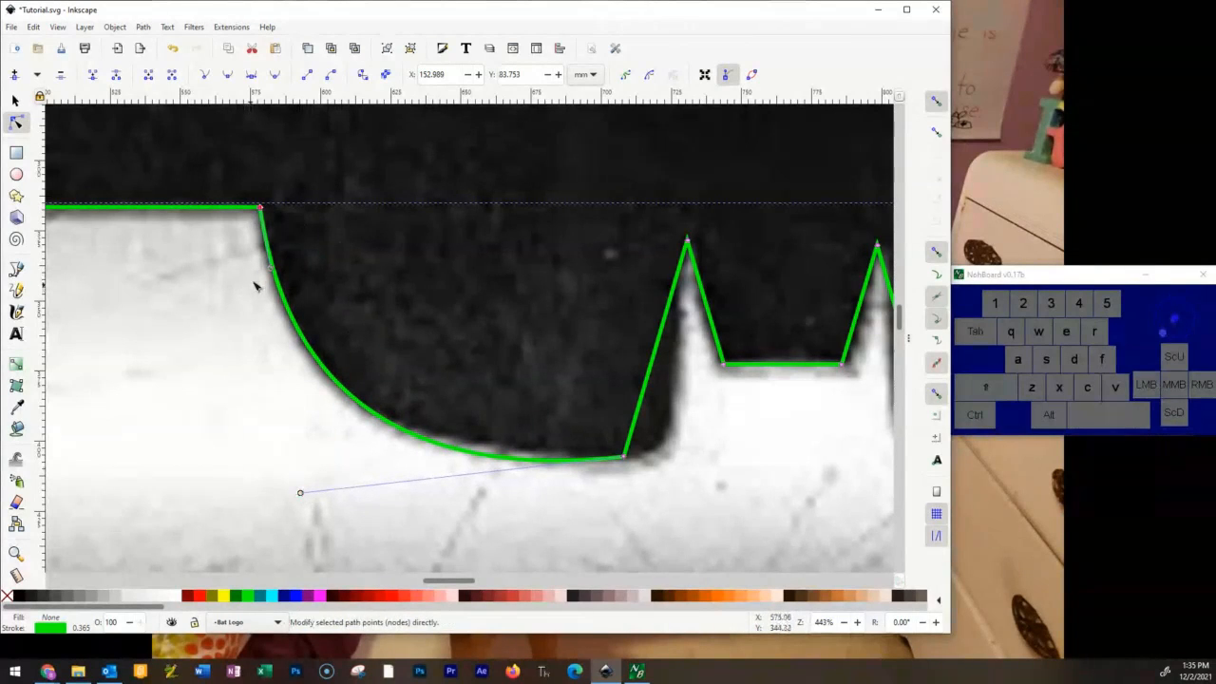
pyautogui.moveTo(270, 271); pyautogui.dragTo(276, 304)
pyautogui.moveTo(299, 494)
pyautogui.mouseDown()
pyautogui.moveTo(332, 490)
pyautogui.moveTo(302, 497)
pyautogui.mouseUp()
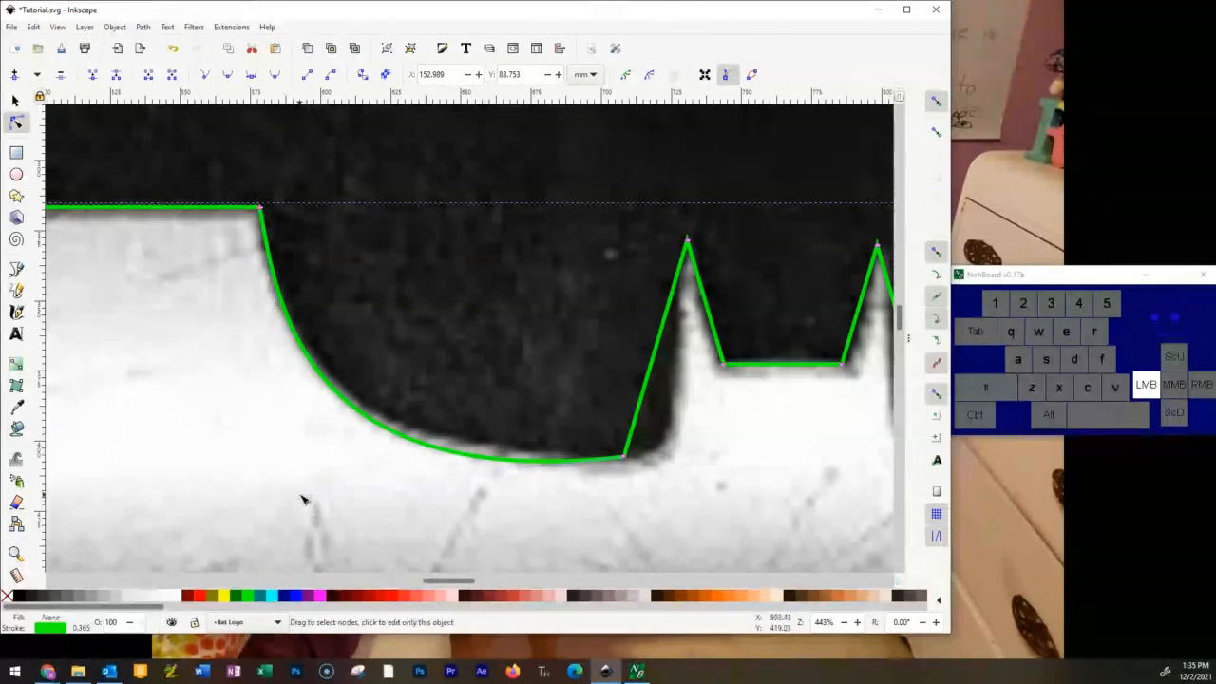
pyautogui.click(625, 459)
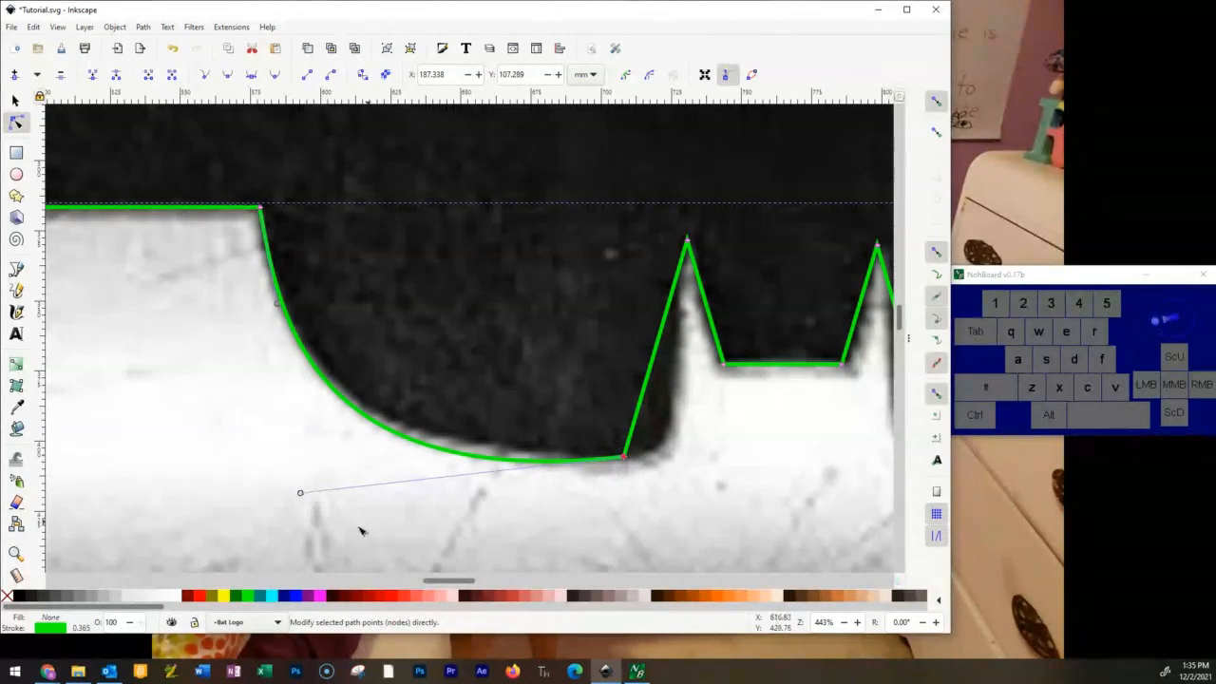
pyautogui.moveTo(300, 494)
pyautogui.mouseDown()
pyautogui.moveTo(323, 497)
pyautogui.moveTo(298, 482)
pyautogui.mouseUp()
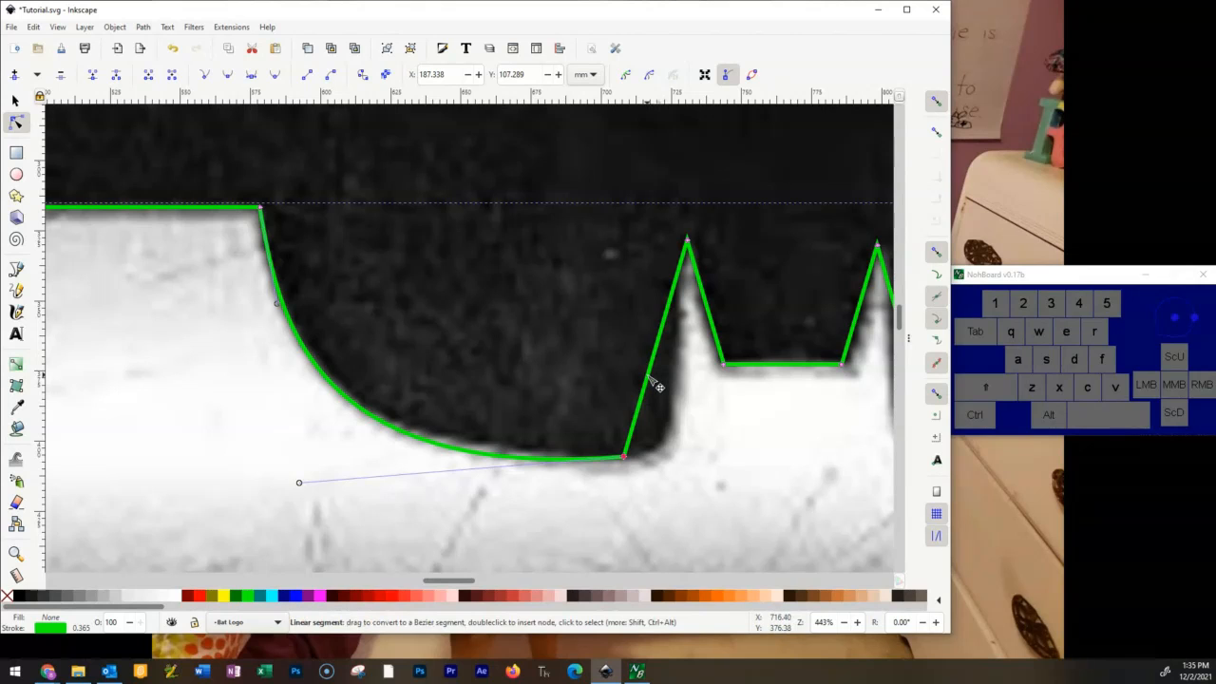
# Bend both sides of the left ear and the top of the head into curves following the image edge.
pyautogui.click(653, 381)
pyautogui.moveTo(651, 378); pyautogui.dragTo(666, 384)
pyautogui.moveTo(672, 424); pyautogui.dragTo(701, 457)
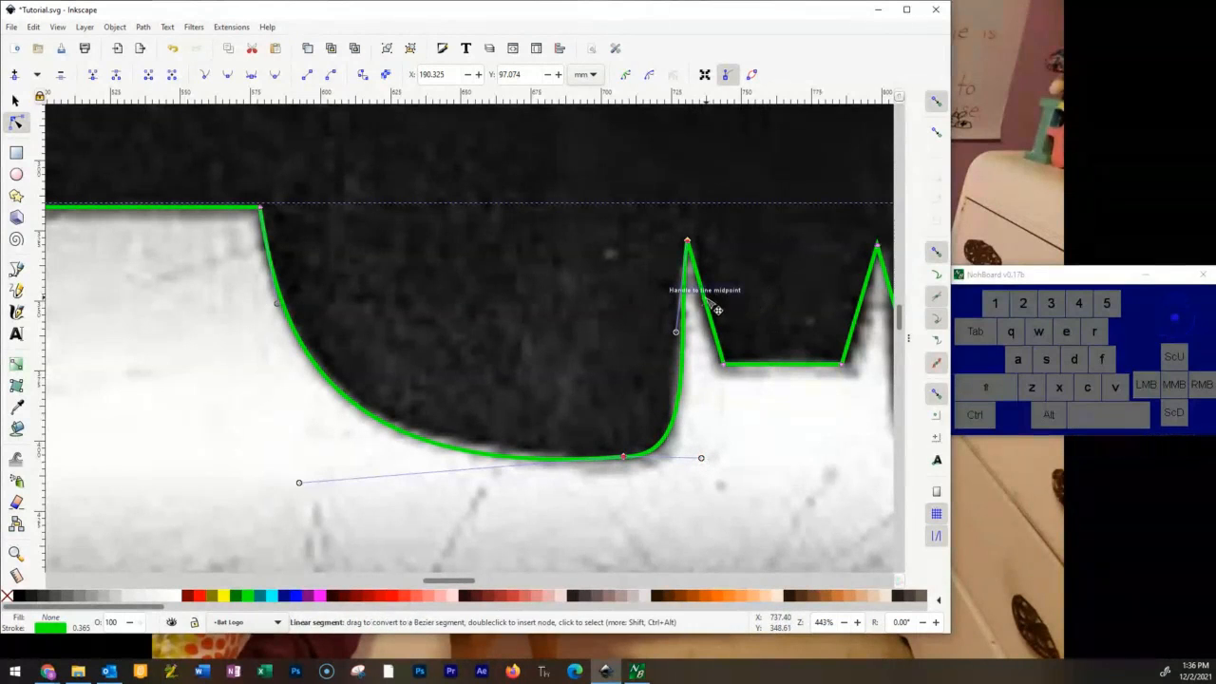
pyautogui.moveTo(676, 332); pyautogui.dragTo(706, 325)
pyautogui.moveTo(790, 365); pyautogui.dragTo(789, 356)
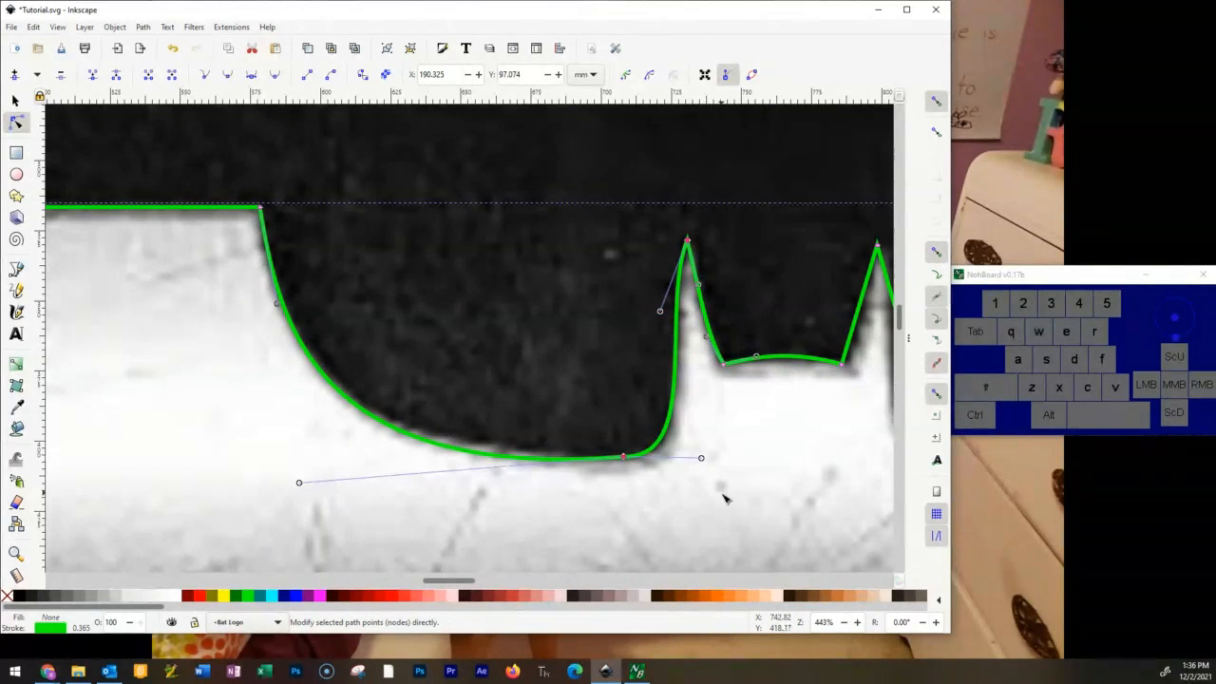
# Bend the inner and outer sides of the right ear into curves following the image edge.
pyautogui.moveTo(794, 411); pyautogui.dragTo(393, 436)
pyautogui.moveTo(459, 328); pyautogui.dragTo(465, 333)
pyautogui.moveTo(520, 425); pyautogui.dragTo(499, 459)
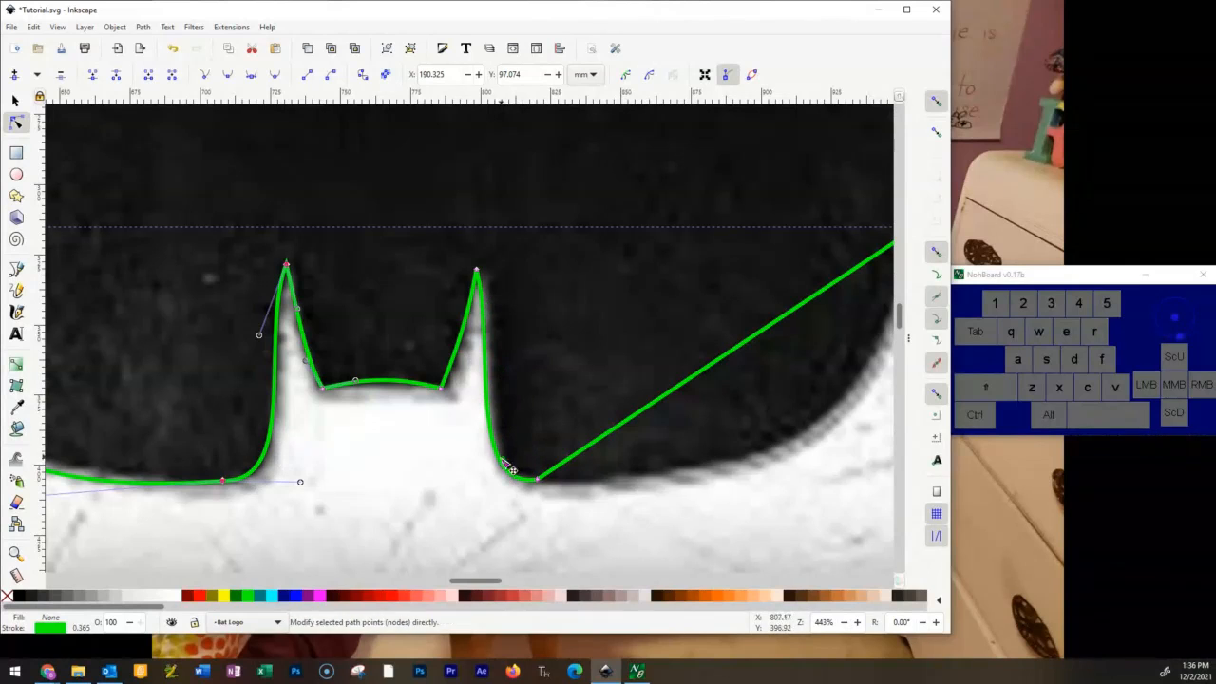
pyautogui.moveTo(486, 323); pyautogui.dragTo(489, 321)
pyautogui.press('space')
# Curve the segment from the right ear's base to the right wing's inner corner and nudge the base node onto the image edge.
pyautogui.moveTo(465, 378); pyautogui.dragTo(557, 451)
pyautogui.scroll(4, 294, 510)
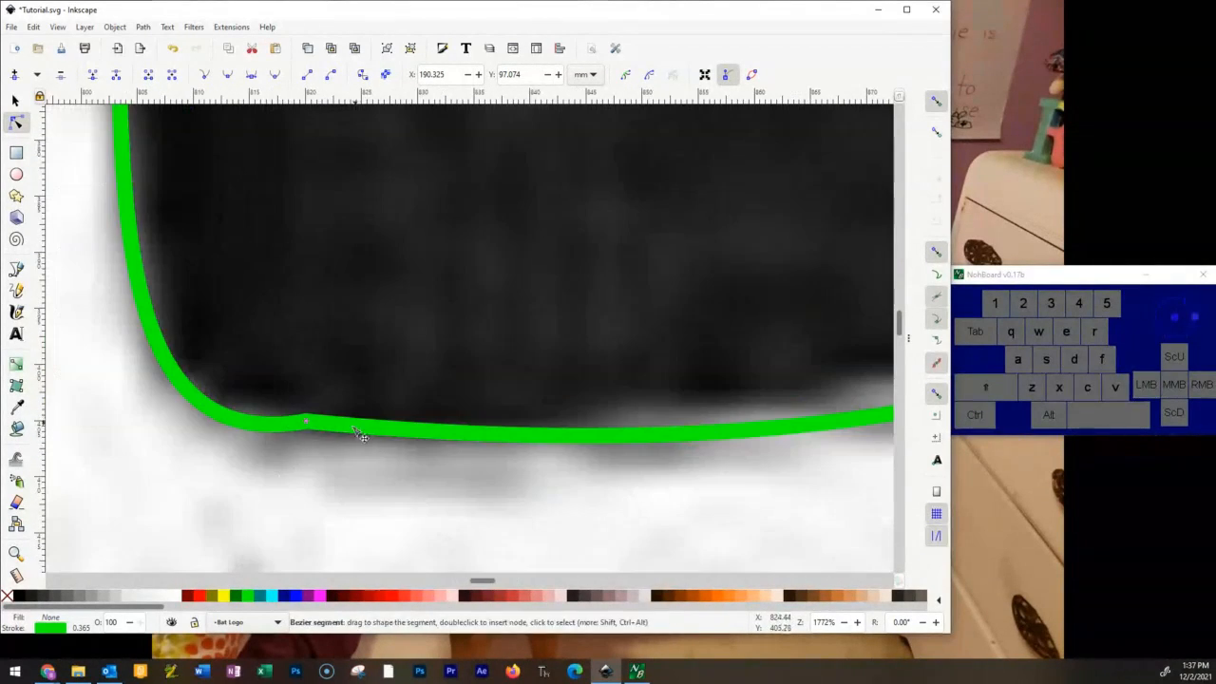
pyautogui.press('space')
pyautogui.hotkey('shift', 'Up')
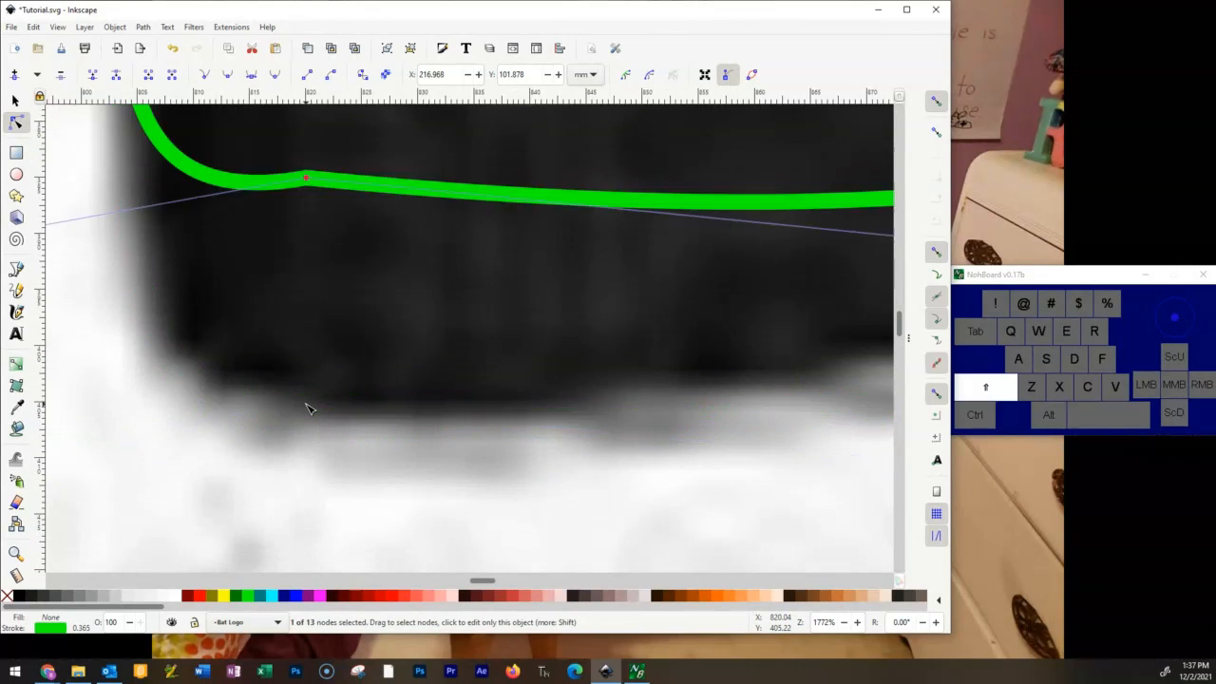
pyautogui.hotkey('shift', 'Down')
pyautogui.hotkey('alt', 'shift', 'Down')
pyautogui.hotkey('alt', 'Up')
pyautogui.hotkey('alt', 'Up')
pyautogui.hotkey('alt', 'Up')
pyautogui.hotkey('alt', 'Up')
# Fine-tune the curves on either side of the right ear's base to follow the image edge.
pyautogui.scroll(-4, 340, 394)
pyautogui.scroll(2, 551, 431)
pyautogui.moveTo(635, 409); pyautogui.dragTo(643, 372)
pyautogui.press('space')
pyautogui.moveTo(190, 402); pyautogui.dragTo(177, 387)
pyautogui.moveTo(836, 190); pyautogui.dragTo(233, 315)
# Bend the right wing's outer edge and the lower edge down to the tail point into curves matching the image.
pyautogui.scroll(-4, 681, 294)
pyautogui.moveTo(674, 409); pyautogui.dragTo(513, 320)
pyautogui.moveTo(561, 367); pyautogui.dragTo(493, 318)
pyautogui.click(692, 192)
pyautogui.moveTo(555, 254); pyautogui.dragTo(576, 234)
pyautogui.moveTo(323, 503); pyautogui.dragTo(743, 245)
pyautogui.moveTo(652, 346); pyautogui.dragTo(483, 290)
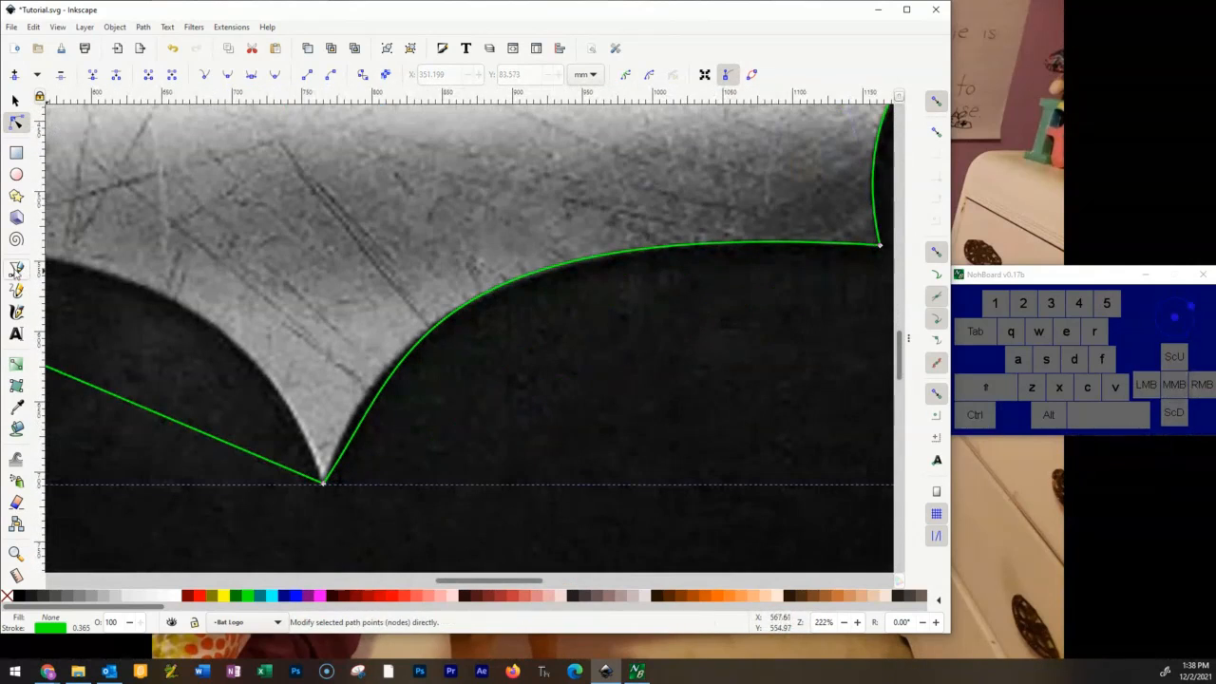
pyautogui.click(367, 407)
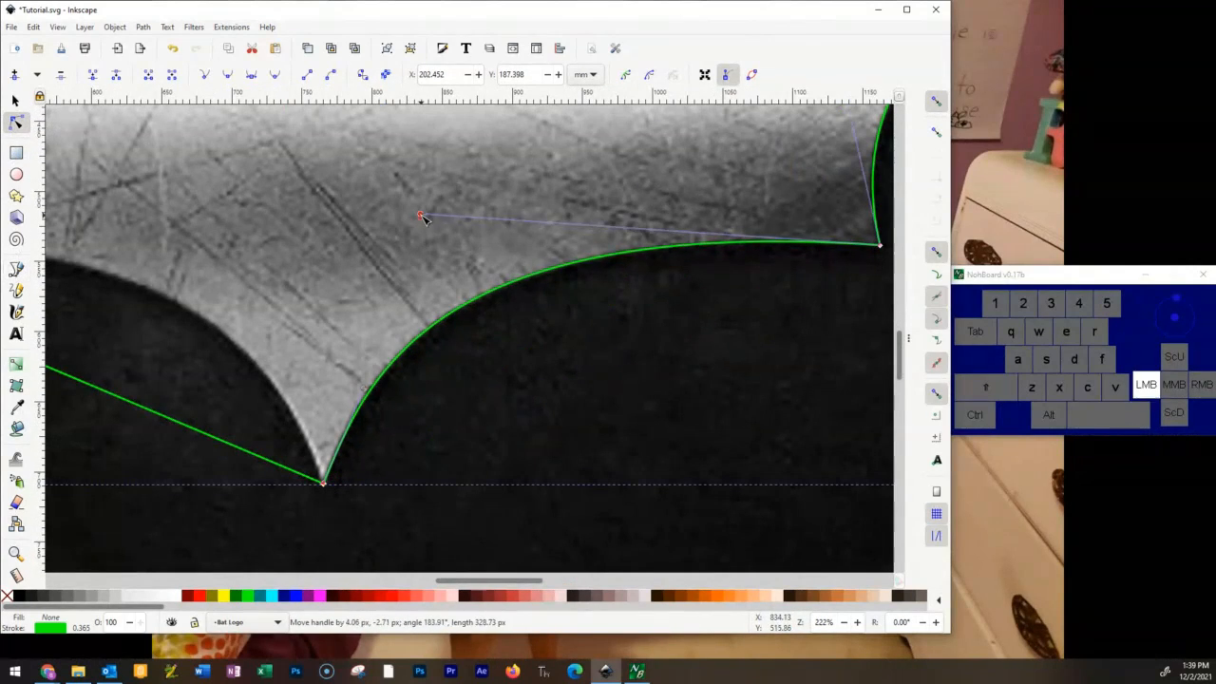
# Bend the lower edge from the tail point to the left wing and the left wing's outer edge into curves matching the image.
pyautogui.moveTo(306, 342); pyautogui.dragTo(651, 305)
pyautogui.moveTo(422, 342); pyautogui.dragTo(486, 249)
pyautogui.moveTo(344, 219); pyautogui.dragTo(347, 193)
pyautogui.moveTo(294, 185); pyautogui.dragTo(476, 419)
pyautogui.moveTo(189, 306); pyautogui.dragTo(269, 266)
pyautogui.click(332, 250)
pyautogui.click(61, 131)
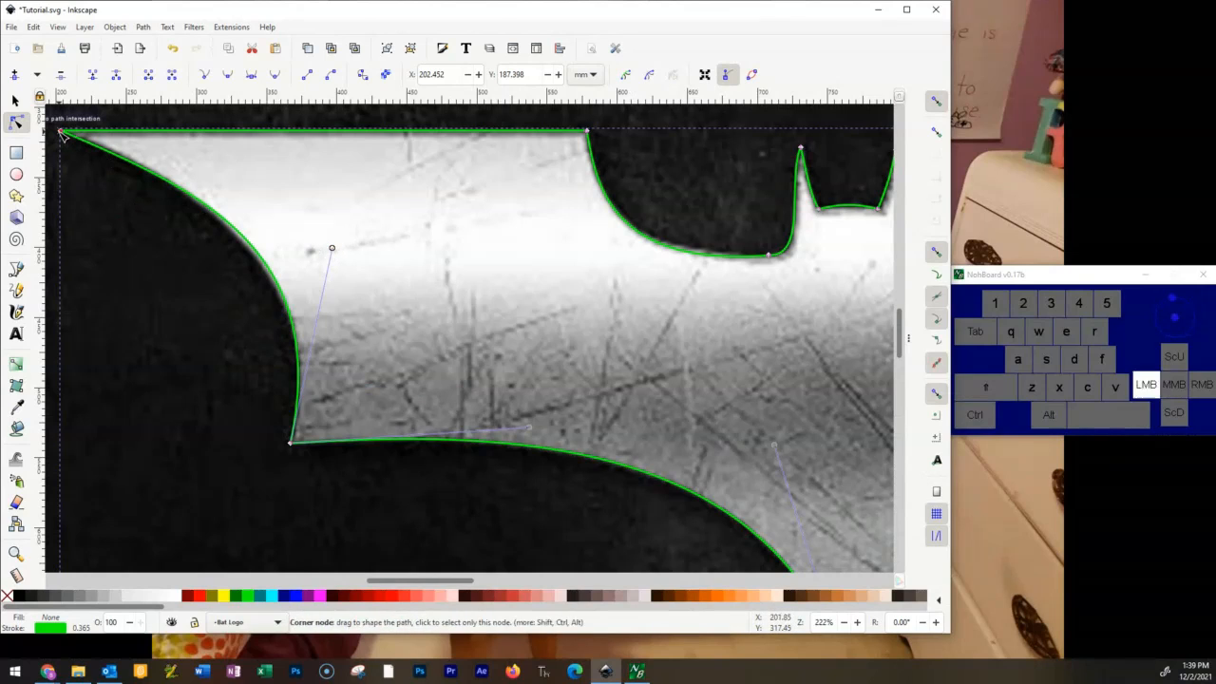
pyautogui.moveTo(196, 190); pyautogui.dragTo(176, 176)
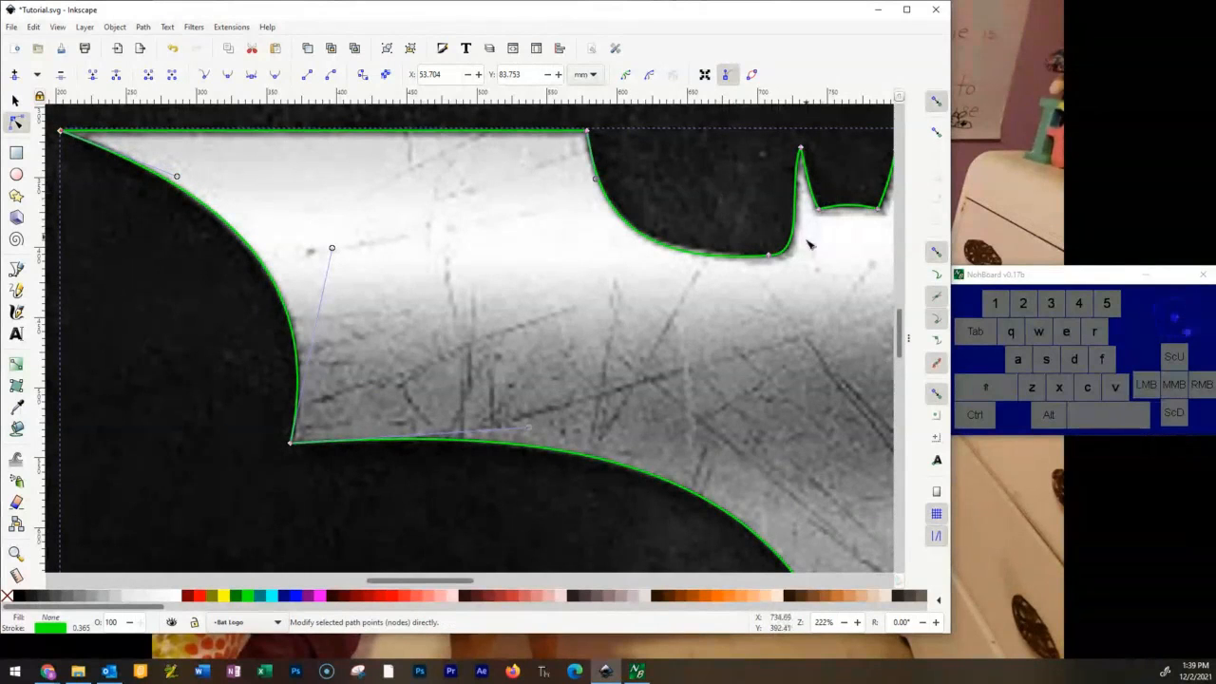
# Bring the whole emblem into view and hide the Original Image layer to check the bat outline by itself.
pyautogui.keyDown('ctrl'); pyautogui.scroll(-5, 777, 323); pyautogui.keyUp('ctrl')
pyautogui.keyDown('ctrl'); pyautogui.scroll(5, 773, 329); pyautogui.keyUp('ctrl')
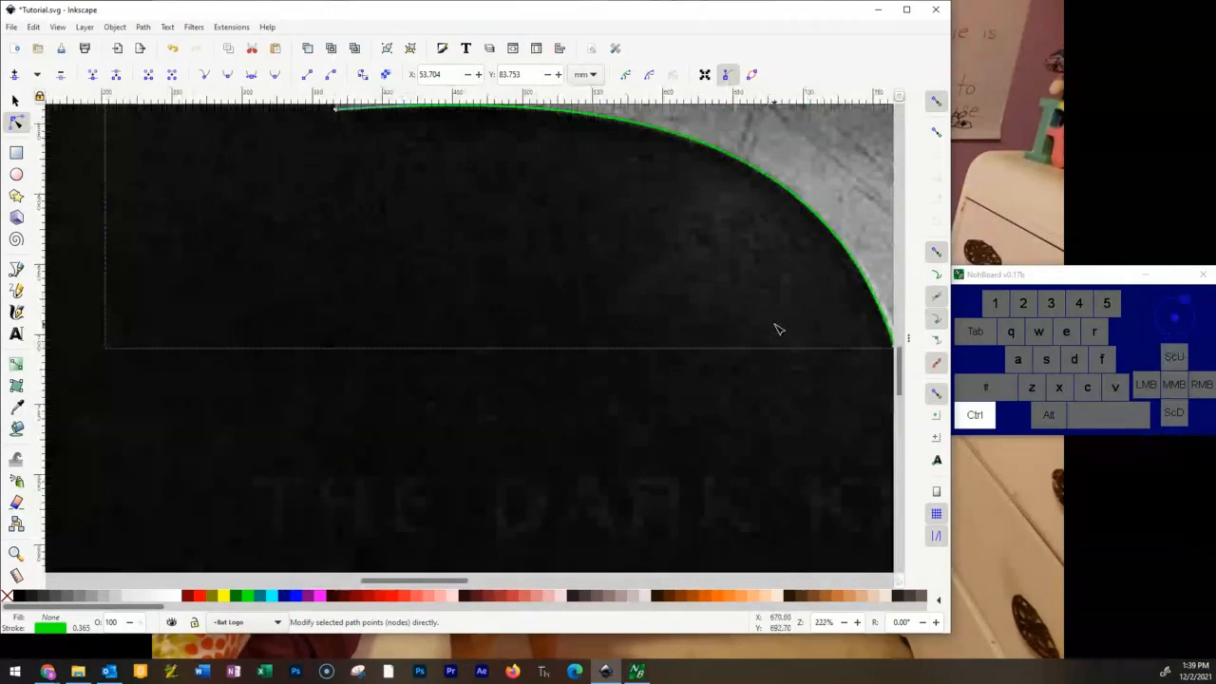
pyautogui.keyDown('ctrl'); pyautogui.scroll(-4, 775, 327); pyautogui.keyUp('ctrl')
pyautogui.moveTo(716, 349); pyautogui.dragTo(364, 406)
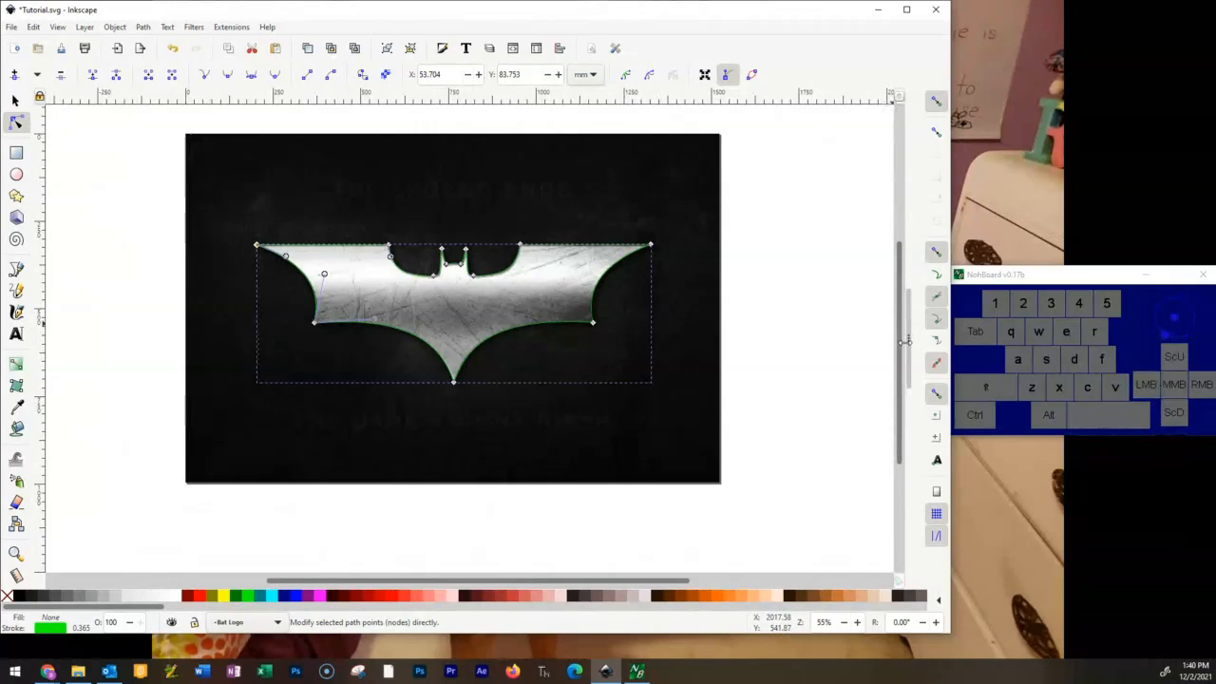
pyautogui.moveTo(909, 337); pyautogui.dragTo(608, 336)
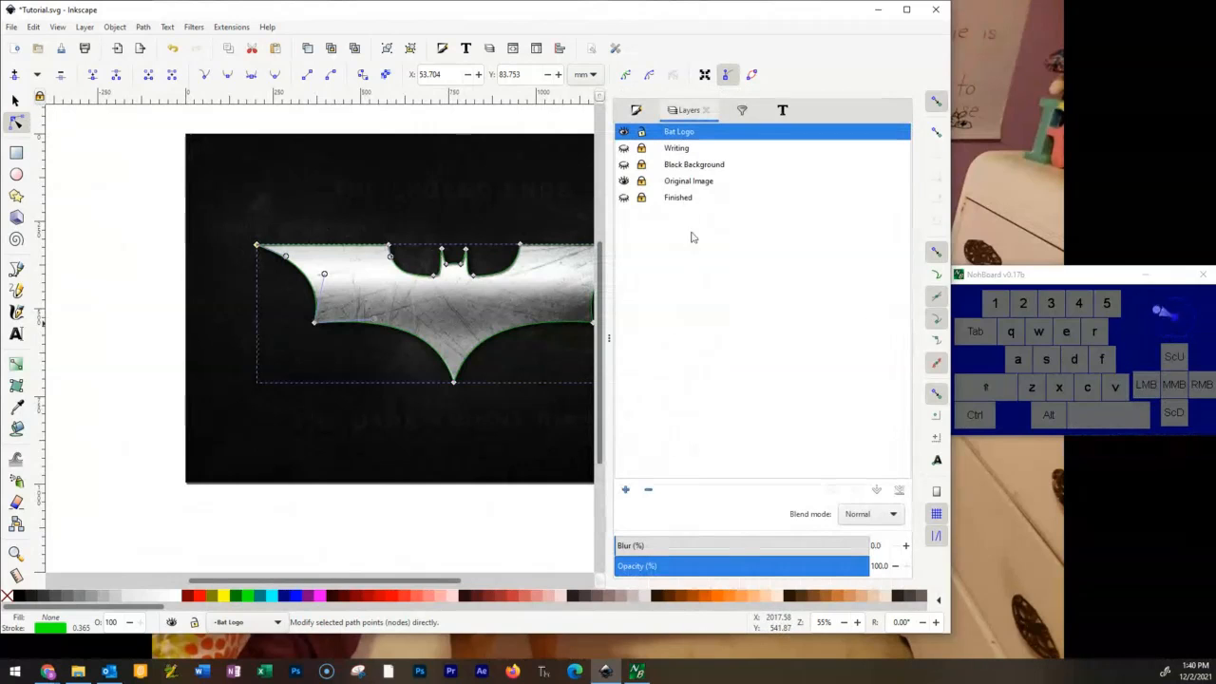
pyautogui.click(623, 182)
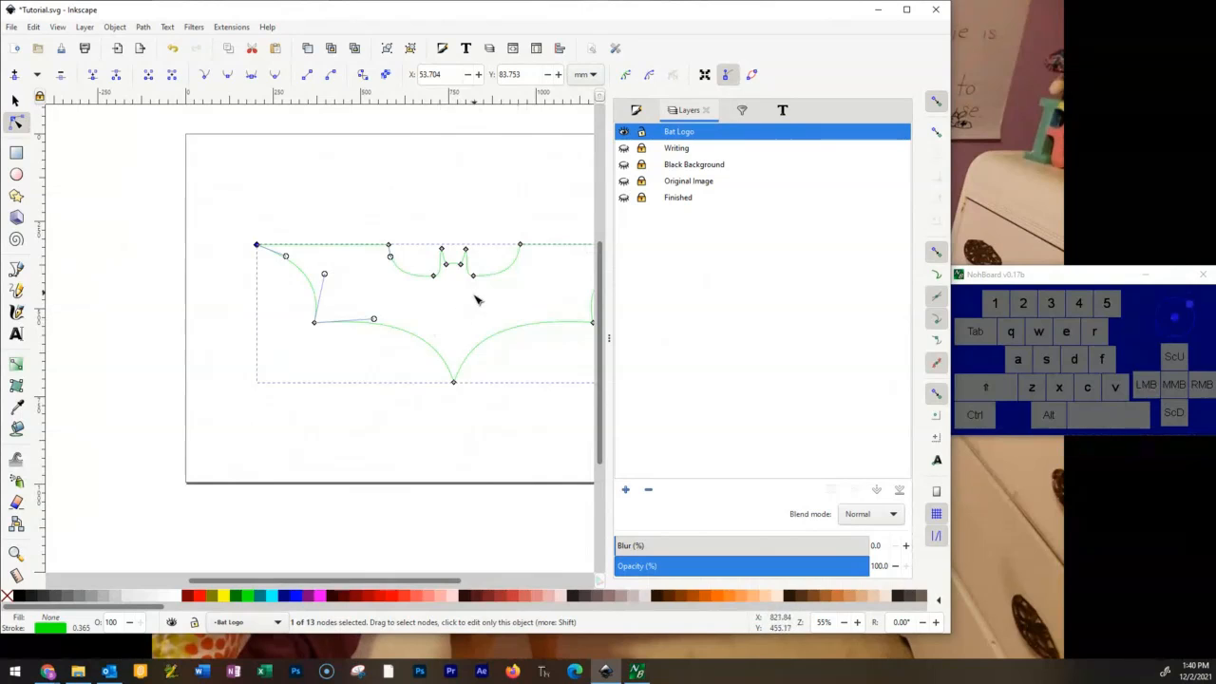
pyautogui.click(500, 228)
pyautogui.click(494, 275)
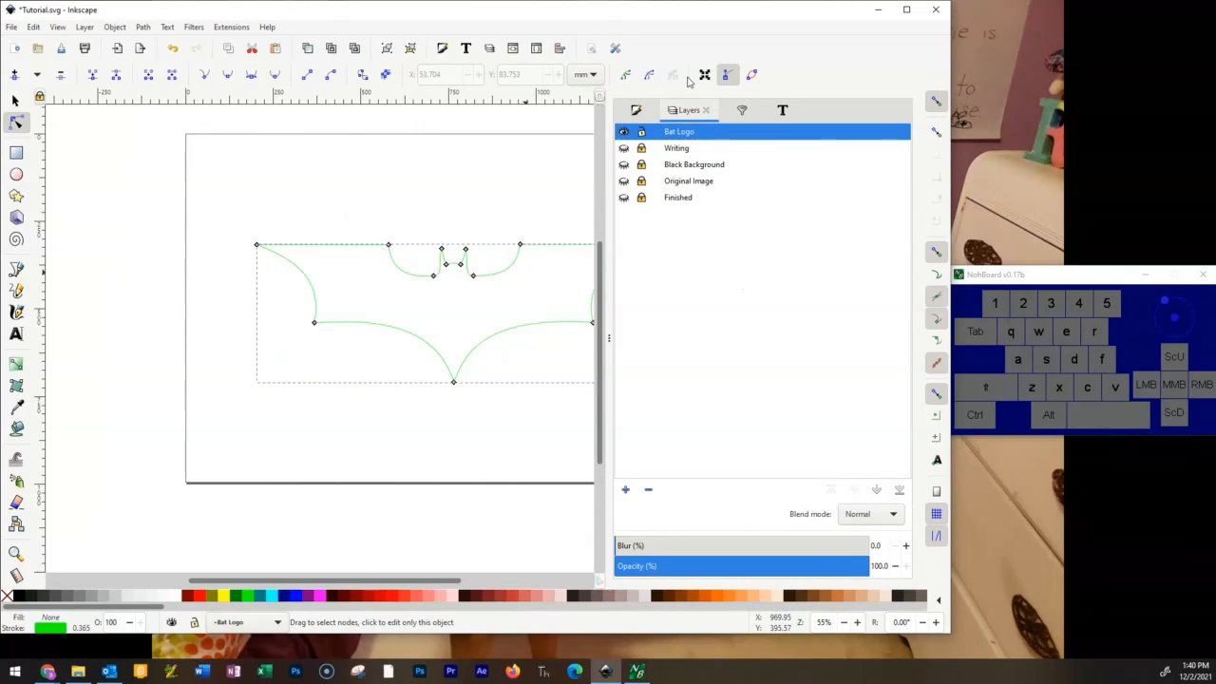
# Set the bat outline's stroke width to 1.065 mm with a miter join and a miter limit of 3.50.
pyautogui.click(637, 112)
pyautogui.click(701, 163)
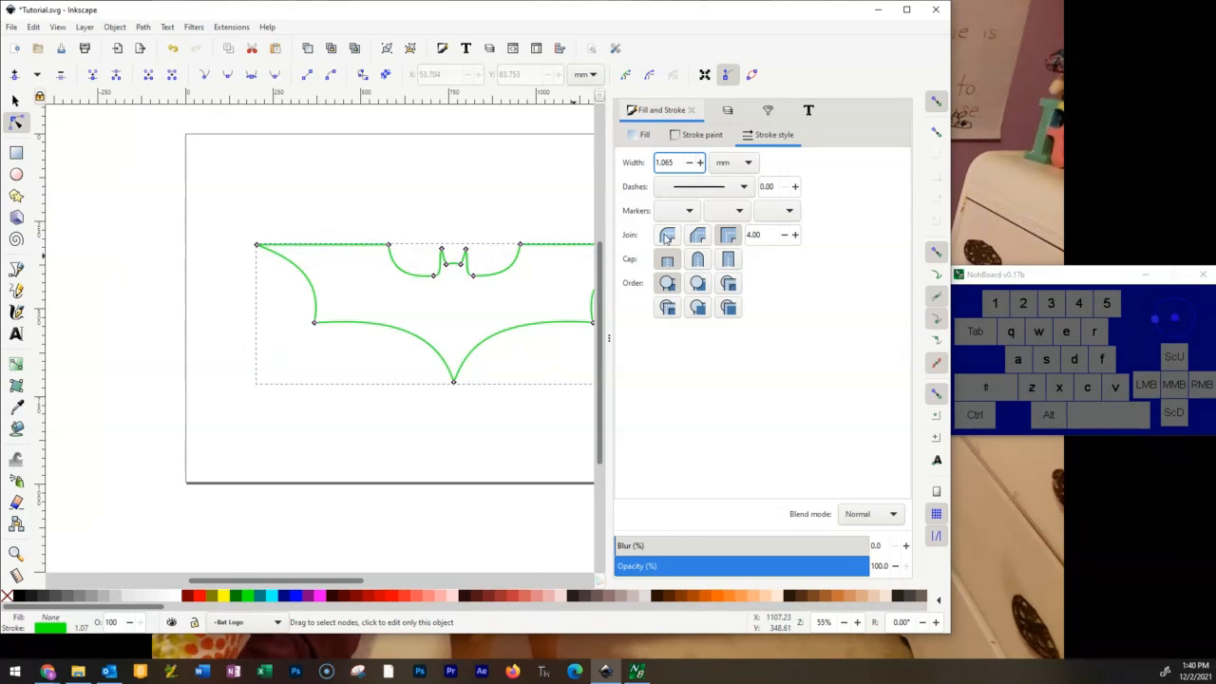
pyautogui.click(728, 235)
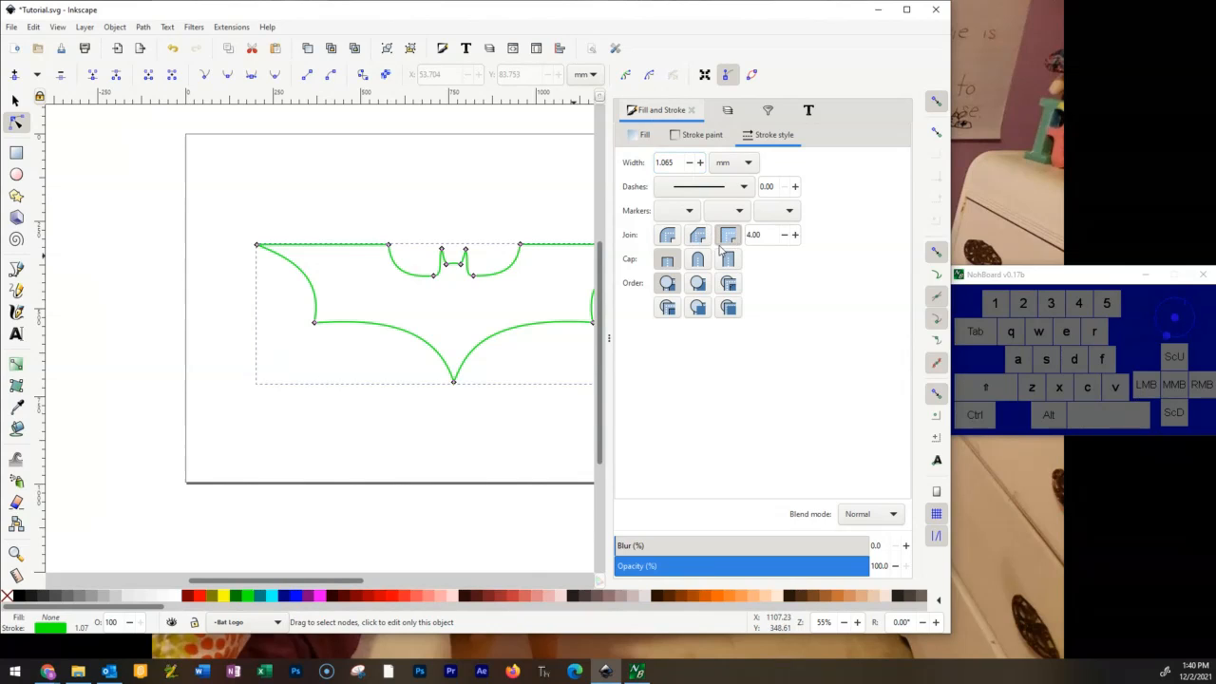
pyautogui.click(784, 236)
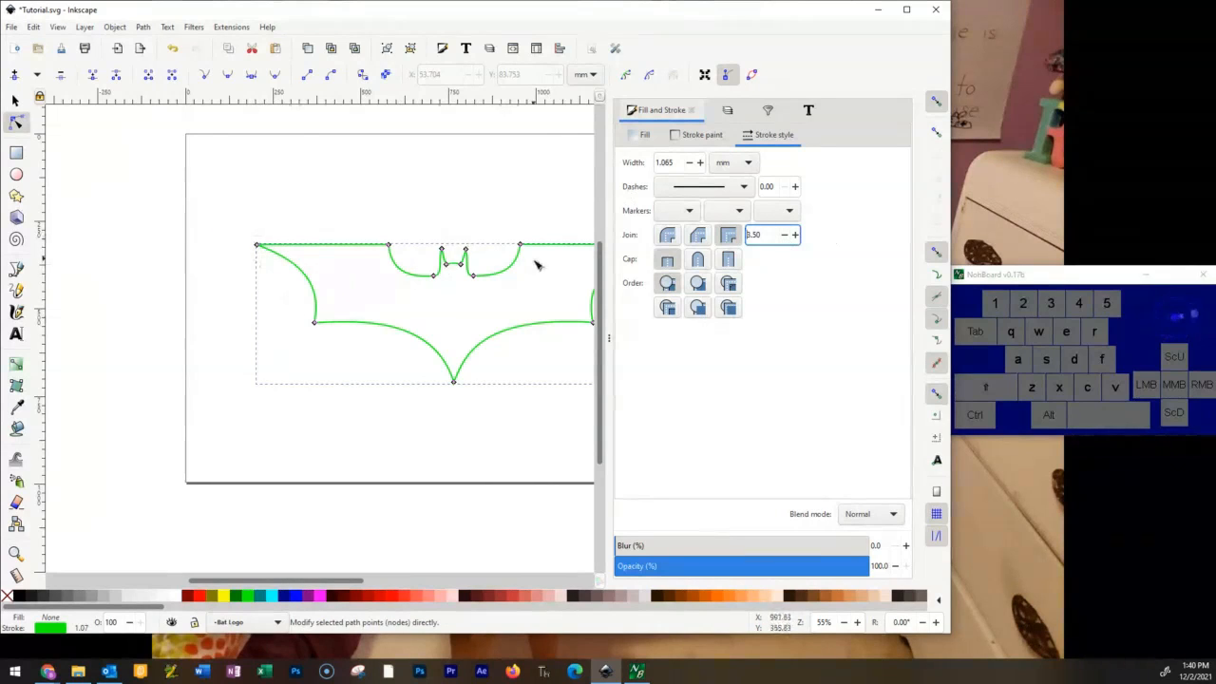
pyautogui.keyDown('ctrl'); pyautogui.scroll(2, 541, 277); pyautogui.keyUp('ctrl')
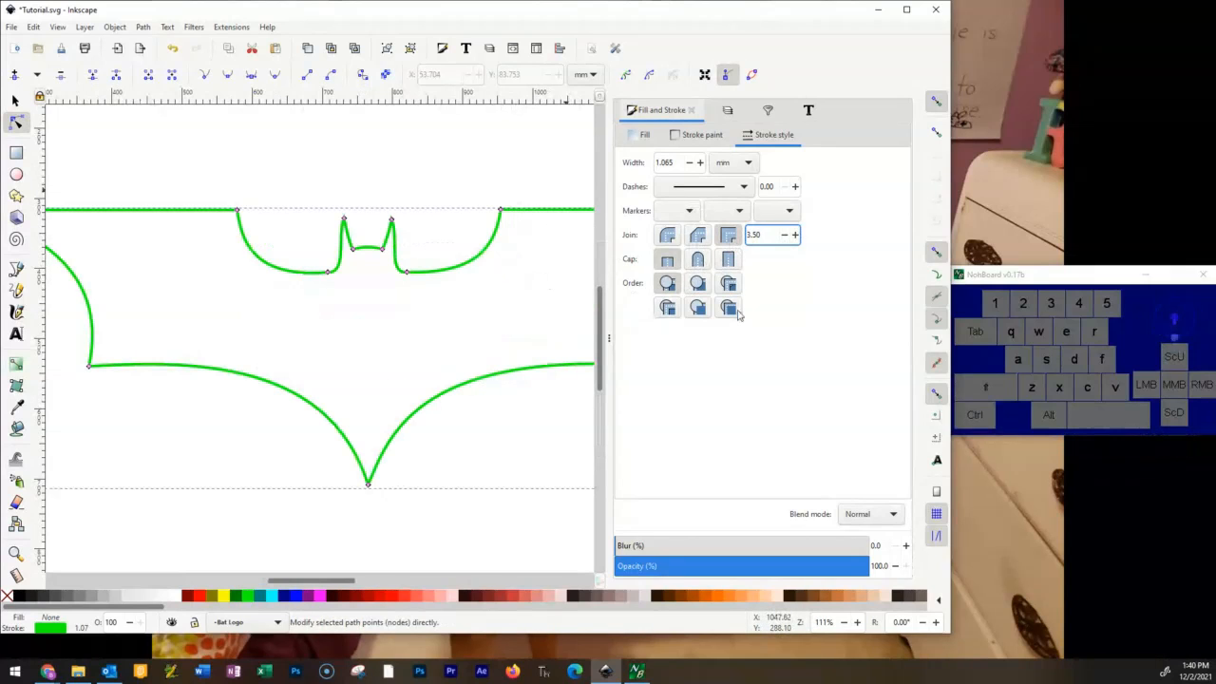
# Show the Original Image layer again and make Bat Logo the active layer.
pyautogui.click(728, 110)
pyautogui.click(680, 149)
pyautogui.click(679, 132)
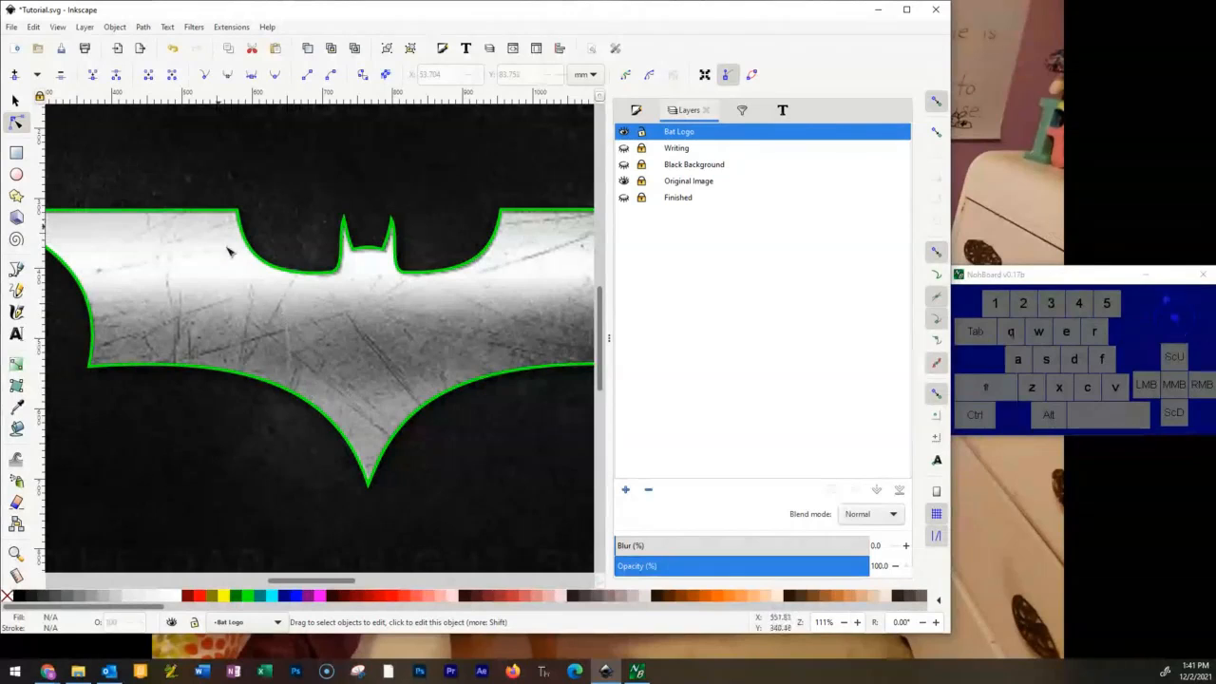
# Select the whole bat outline and fill it with flat 50% grey (808080).
pyautogui.click(15, 101)
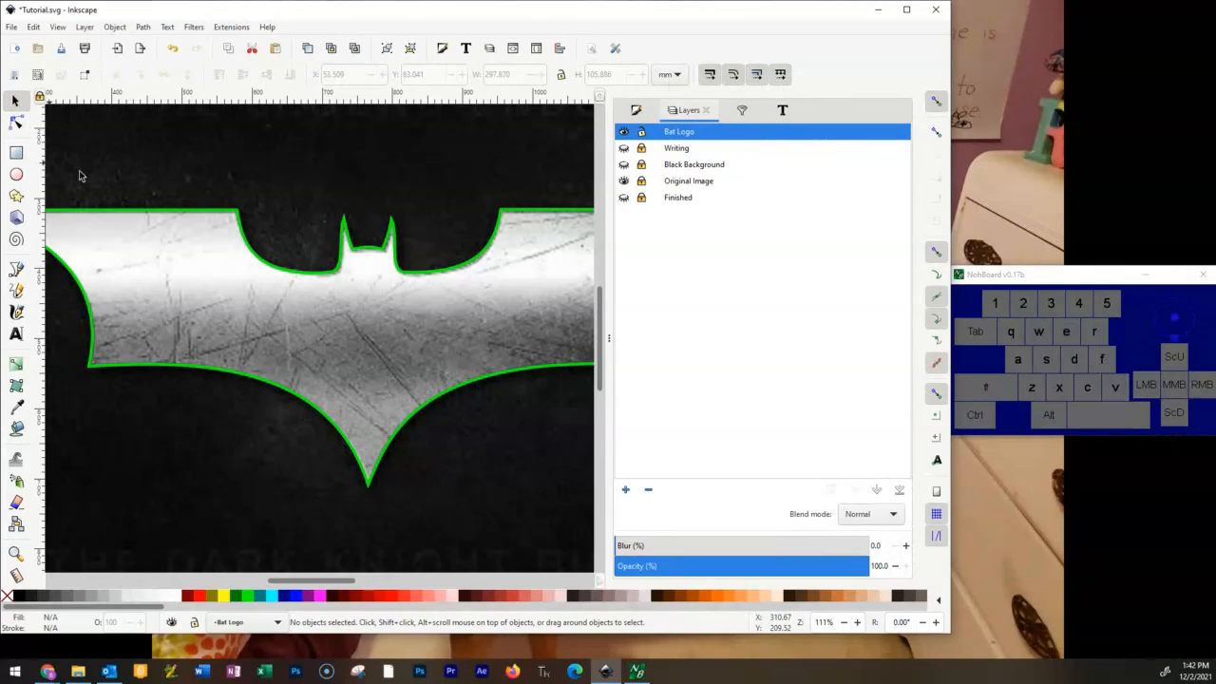
pyautogui.click(270, 271)
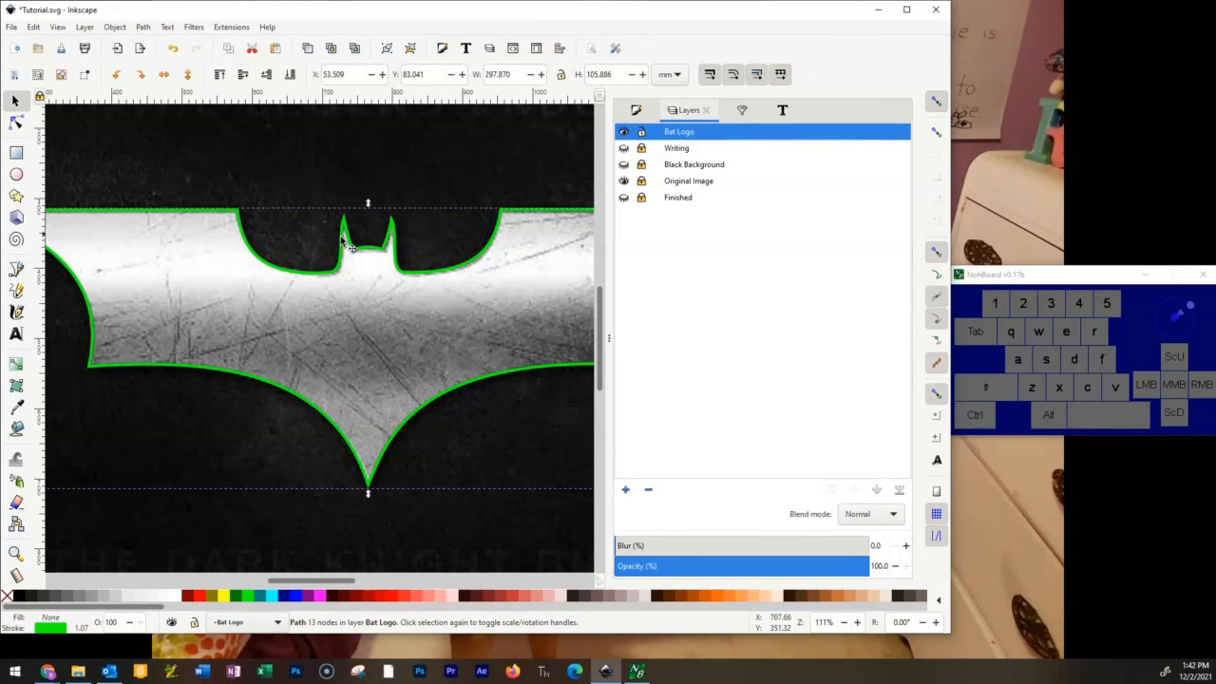
pyautogui.click(495, 229)
pyautogui.click(636, 112)
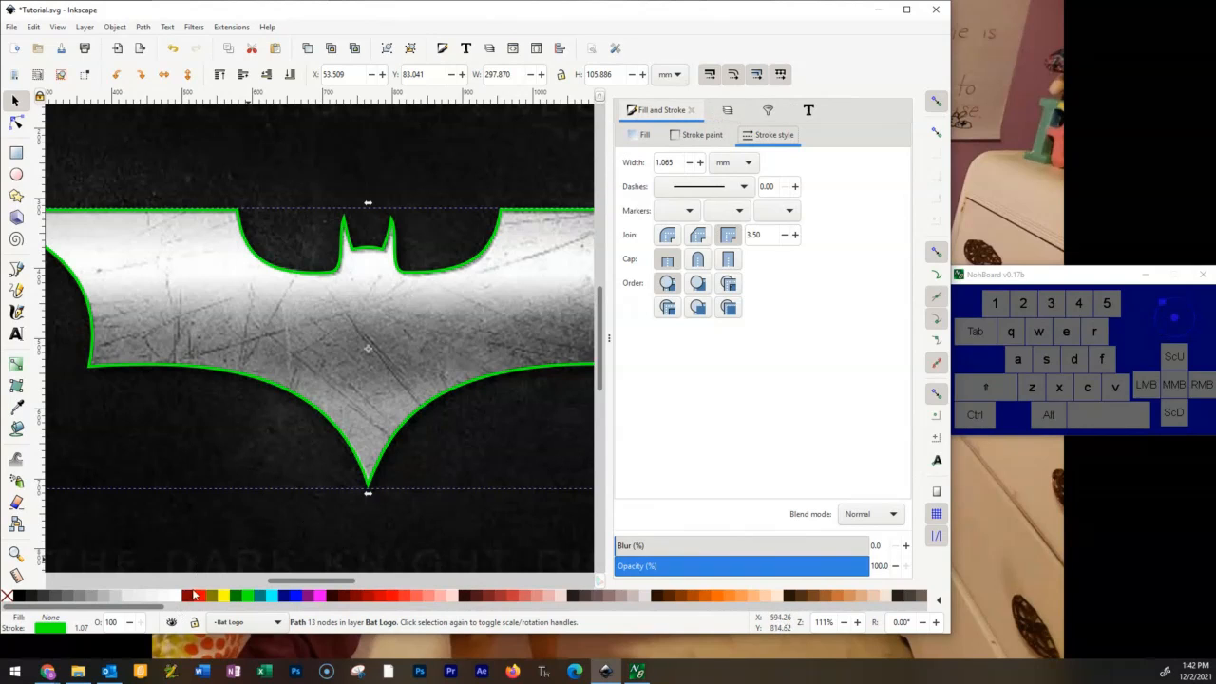
pyautogui.click(81, 596)
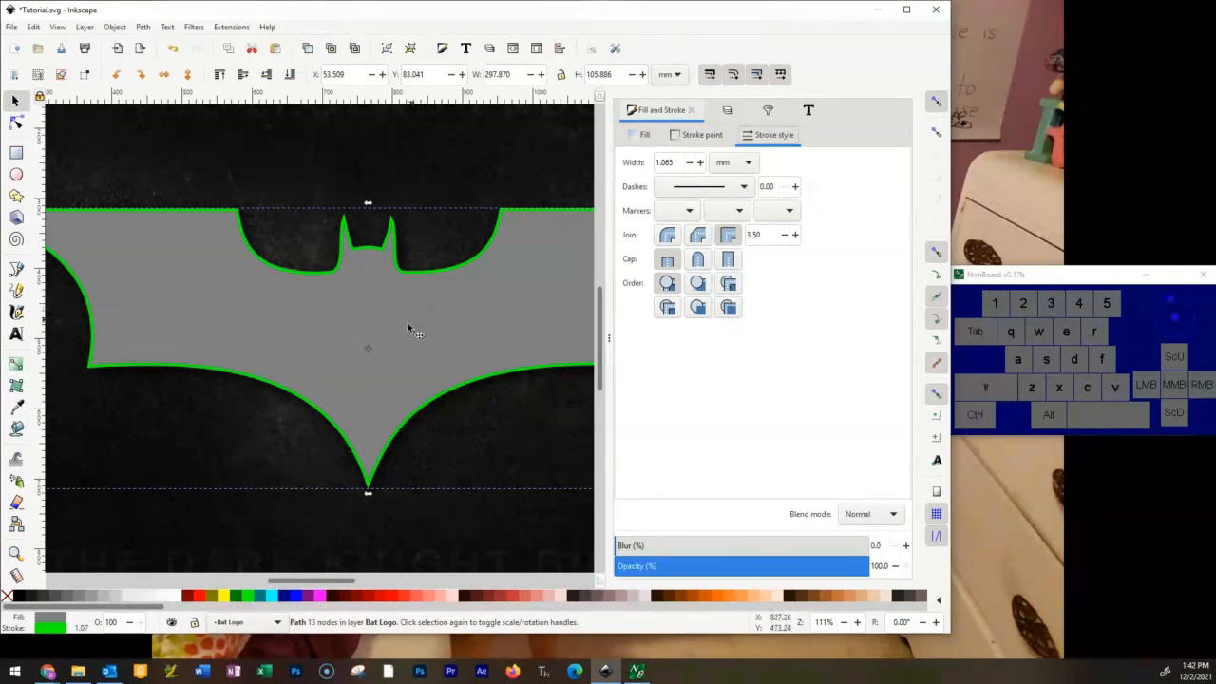
pyautogui.click(48, 629)
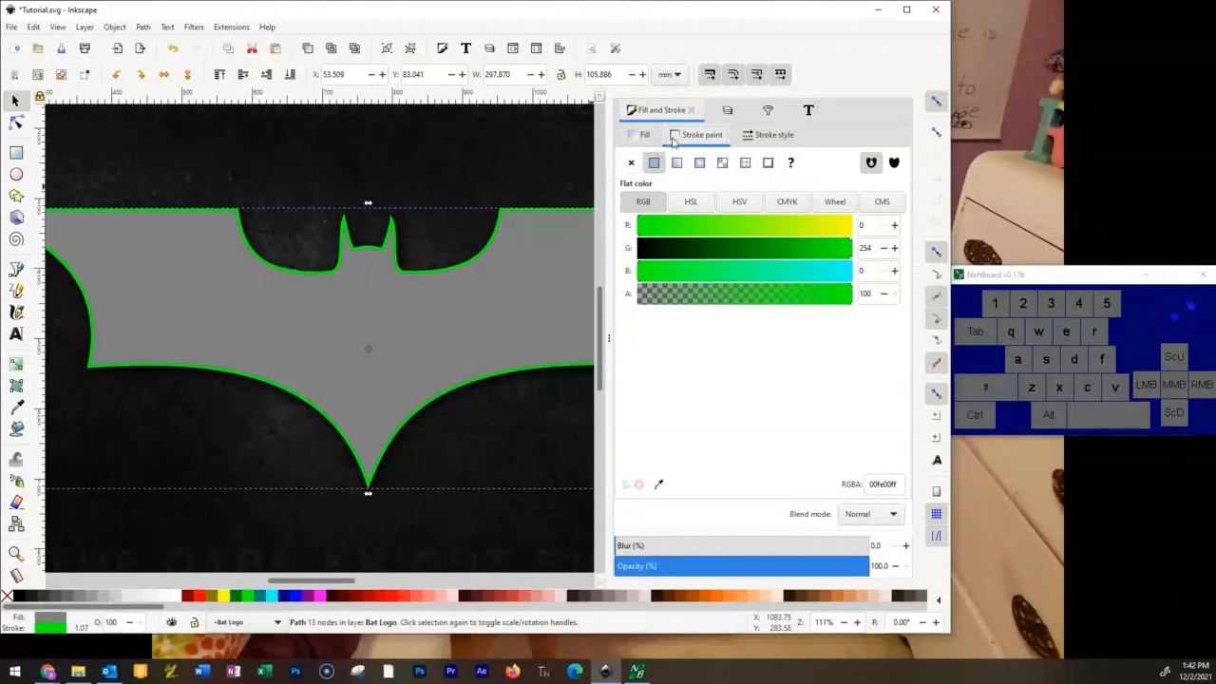
pyautogui.click(639, 135)
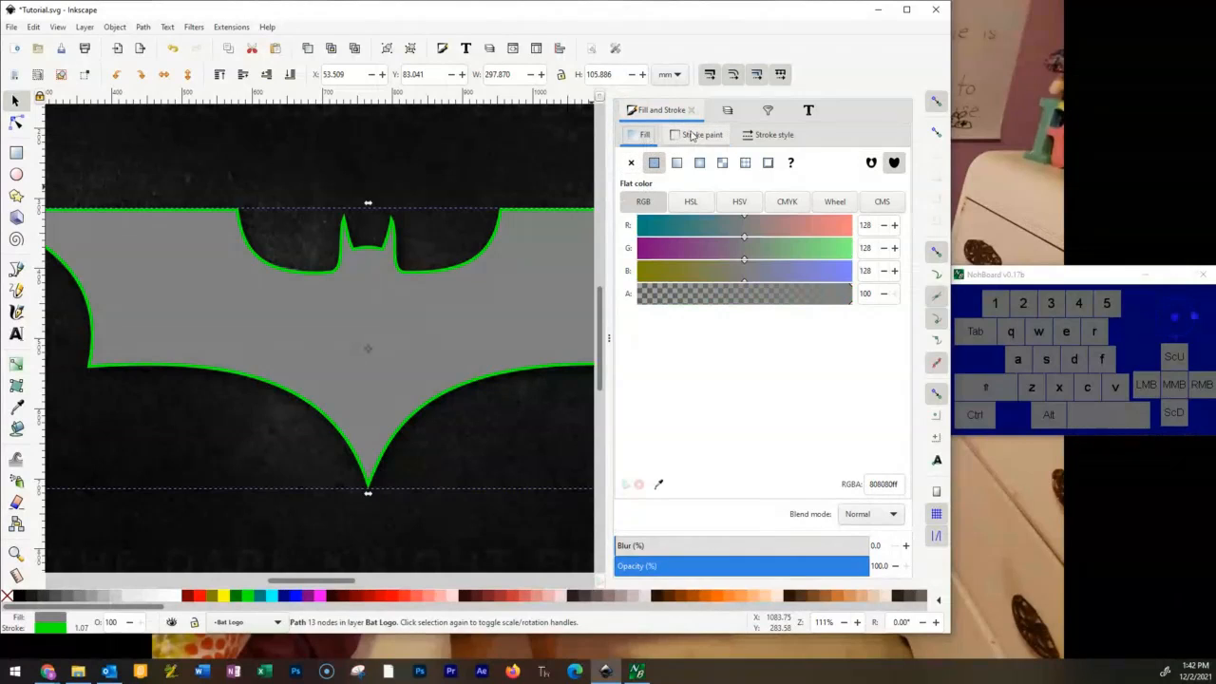
# Remove the green stroke paint from the bat emblem, keeping only its fill.
pyautogui.click(699, 135)
pyautogui.click(629, 163)
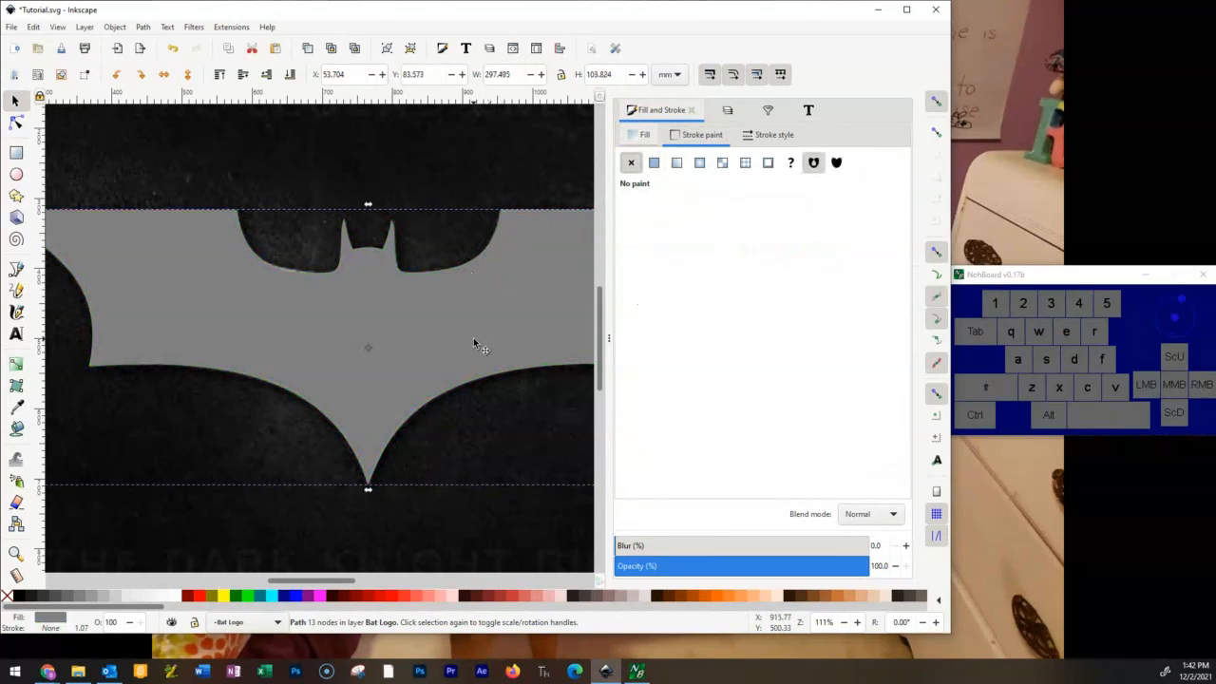
pyautogui.click(484, 251)
pyautogui.click(654, 163)
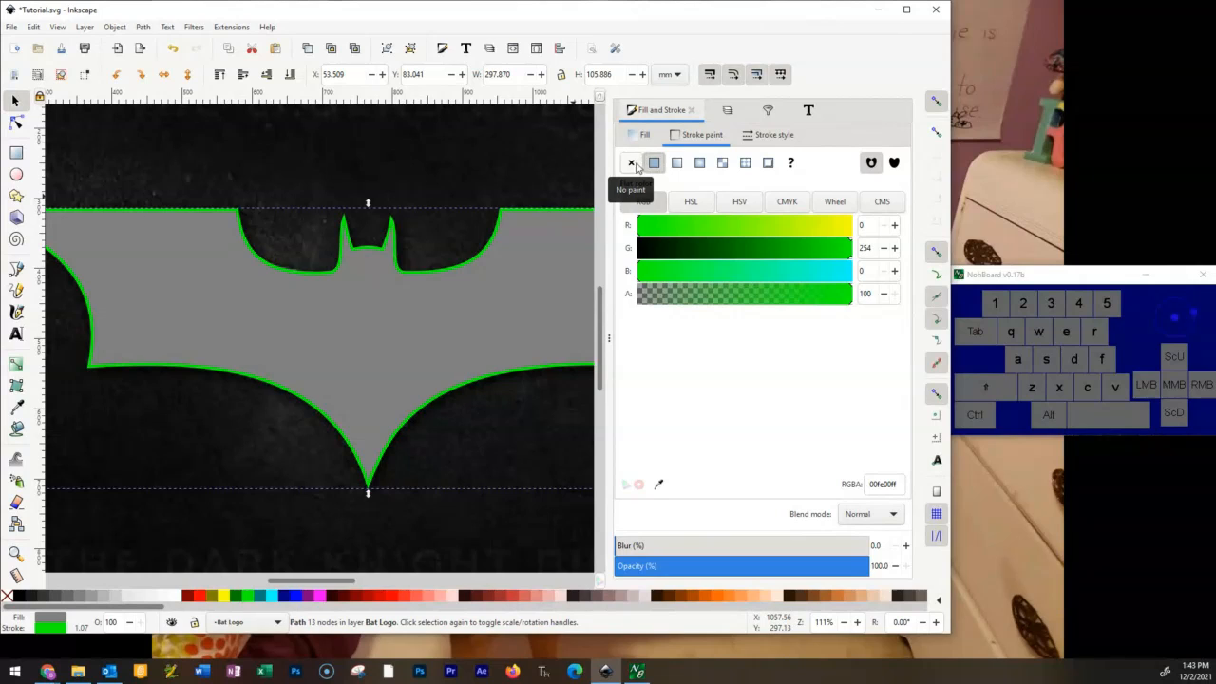
pyautogui.click(632, 163)
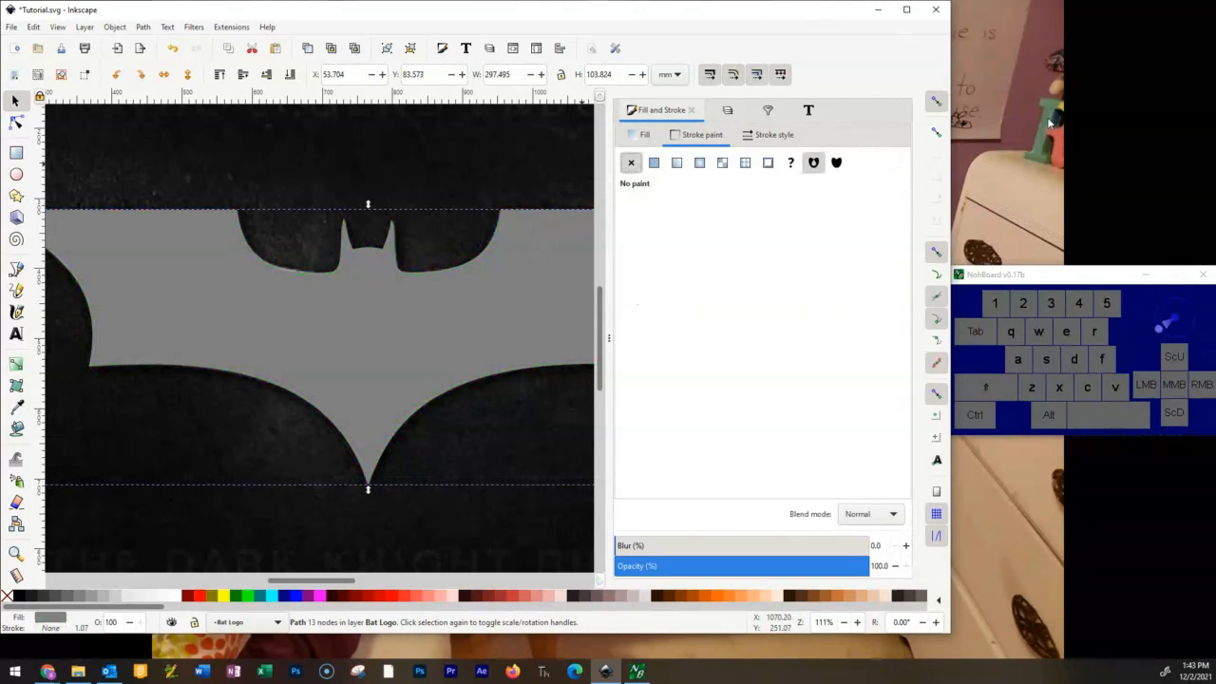
# Deselect the bat emblem and compare its shape against the Black Background layer and the uncovered original image.
pyautogui.click(609, 338)
pyautogui.click(809, 185)
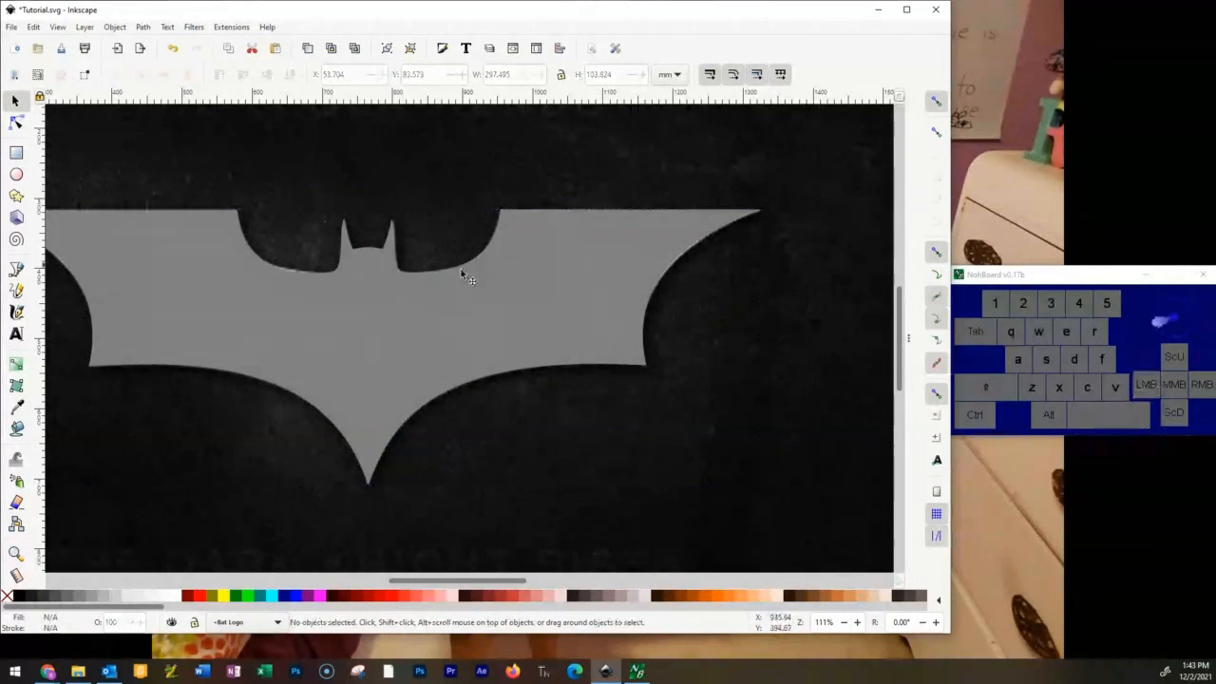
pyautogui.scroll(2, 355, 307)
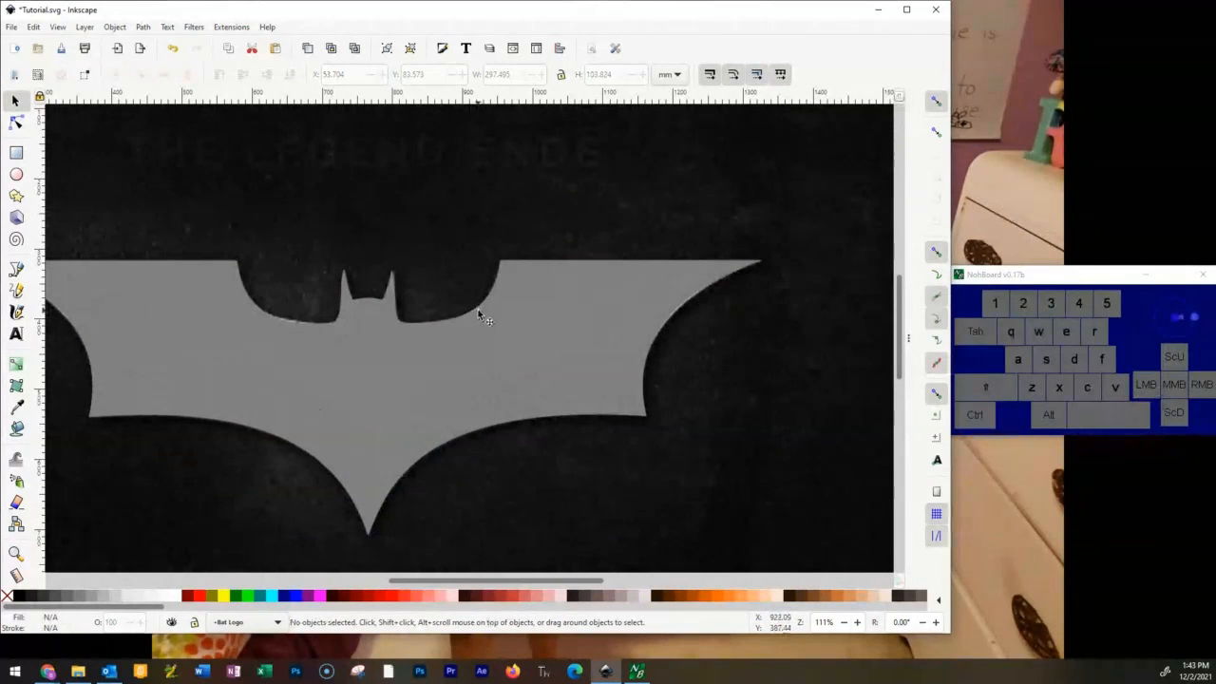
pyautogui.click(905, 344)
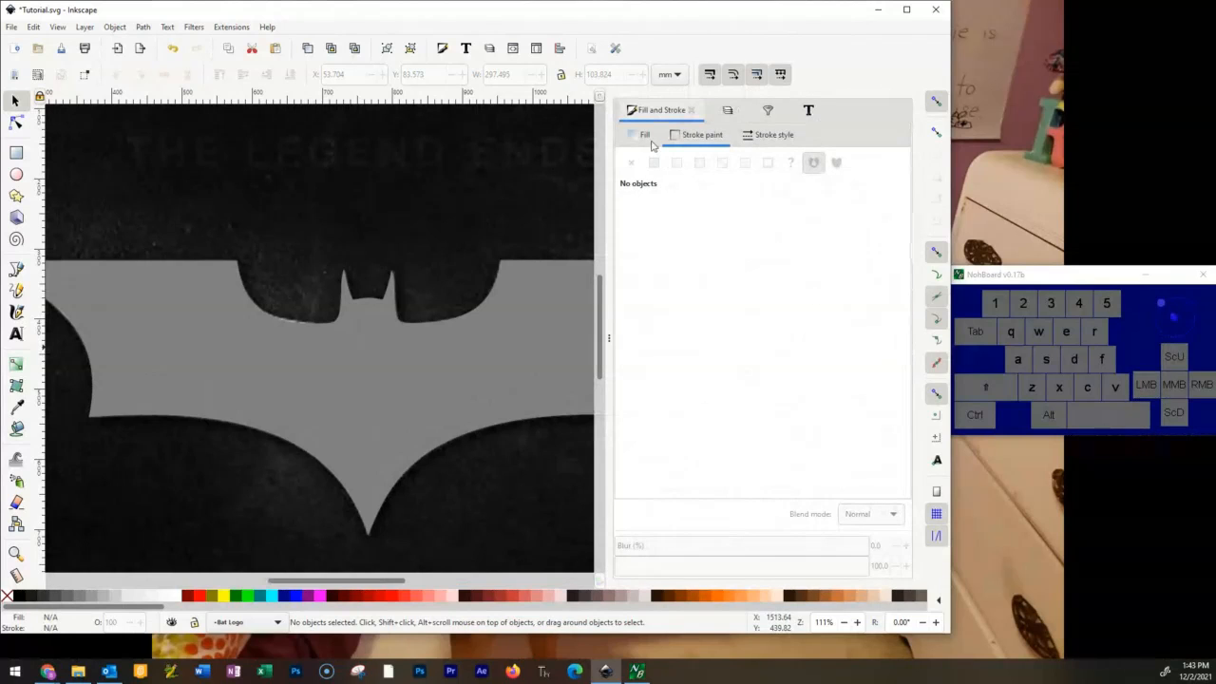
pyautogui.click(729, 110)
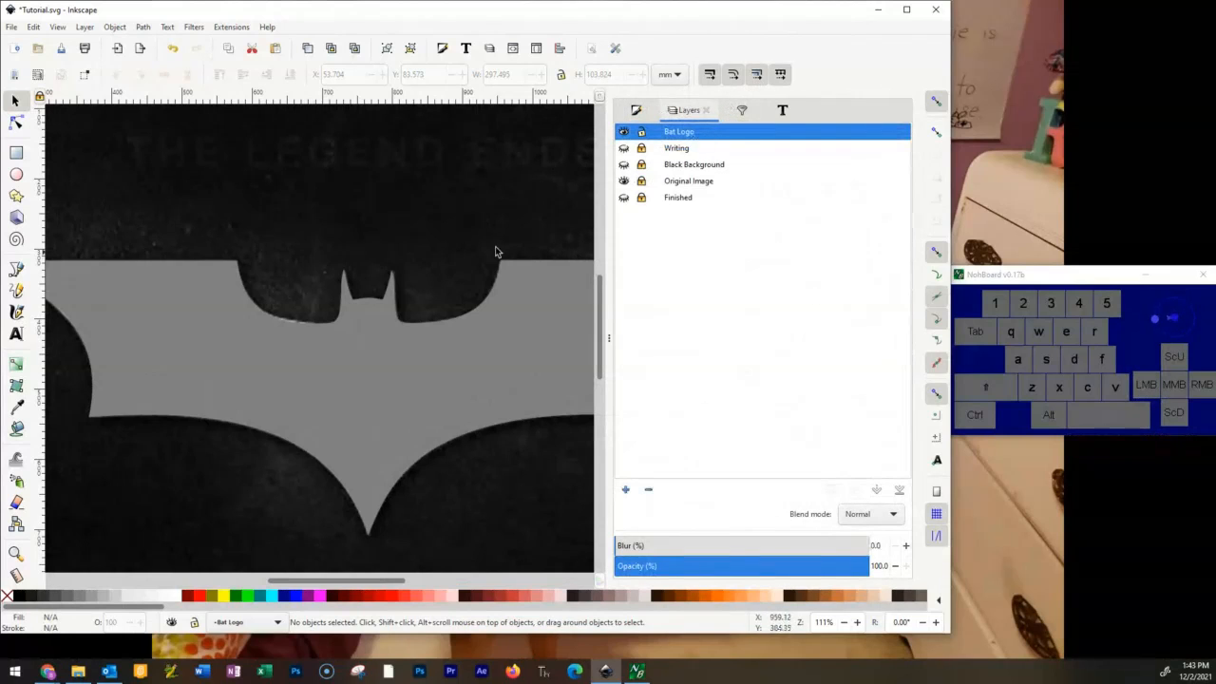
pyautogui.click(624, 164)
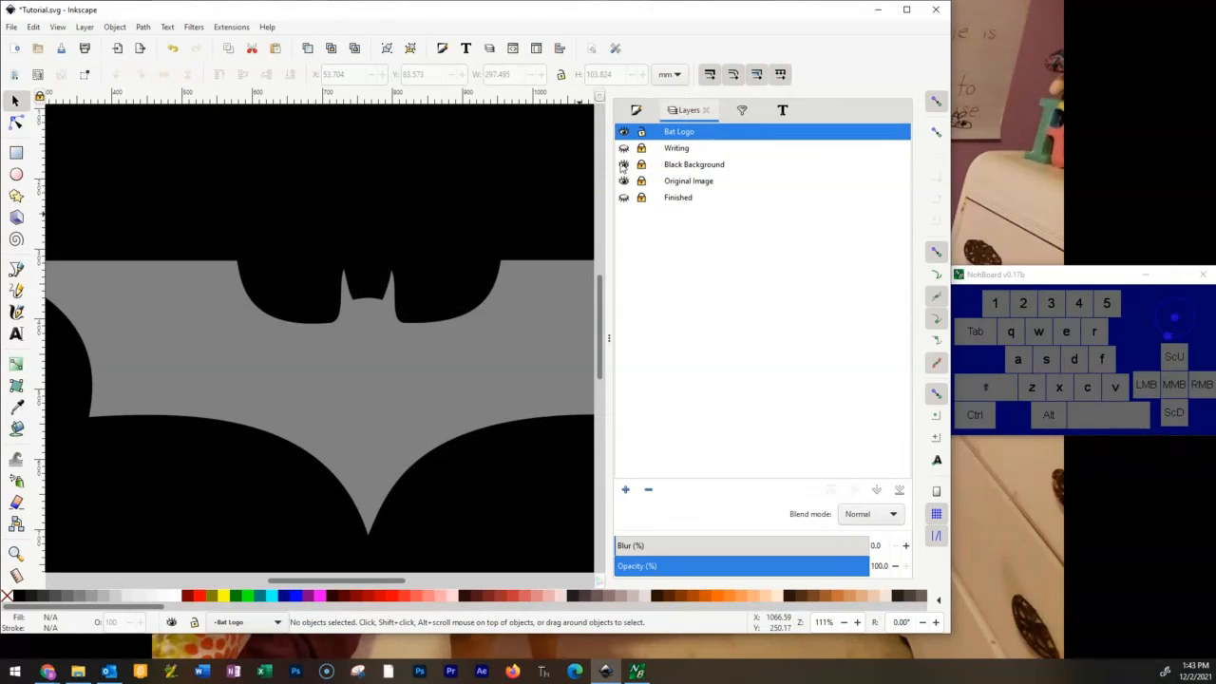
pyautogui.click(623, 164)
pyautogui.click(623, 131)
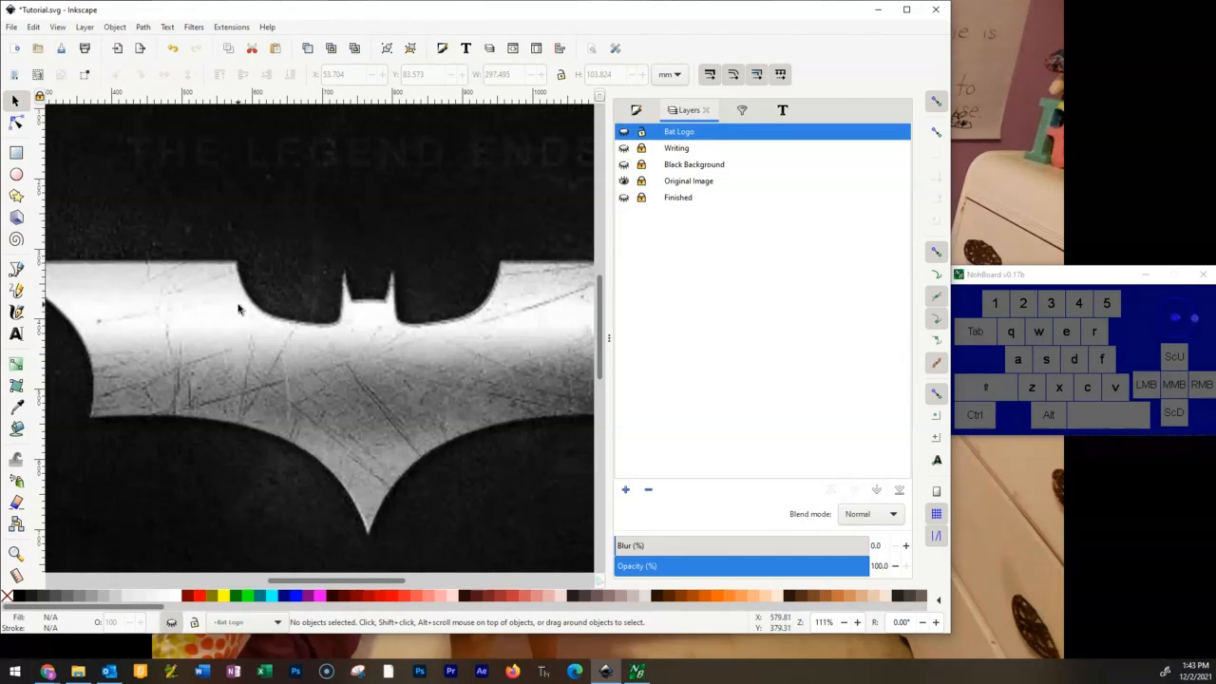
# Show the Black Background, Writing and Bat Logo layers together to view the composed artwork.
pyautogui.click(624, 164)
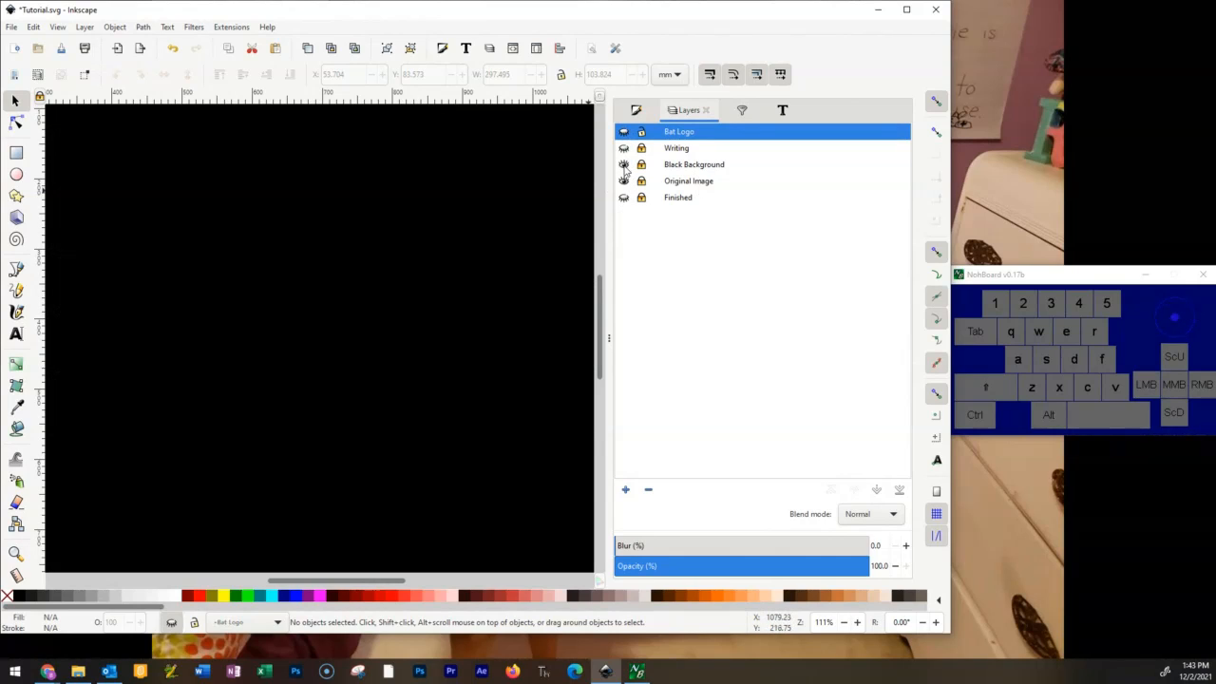
pyautogui.click(624, 148)
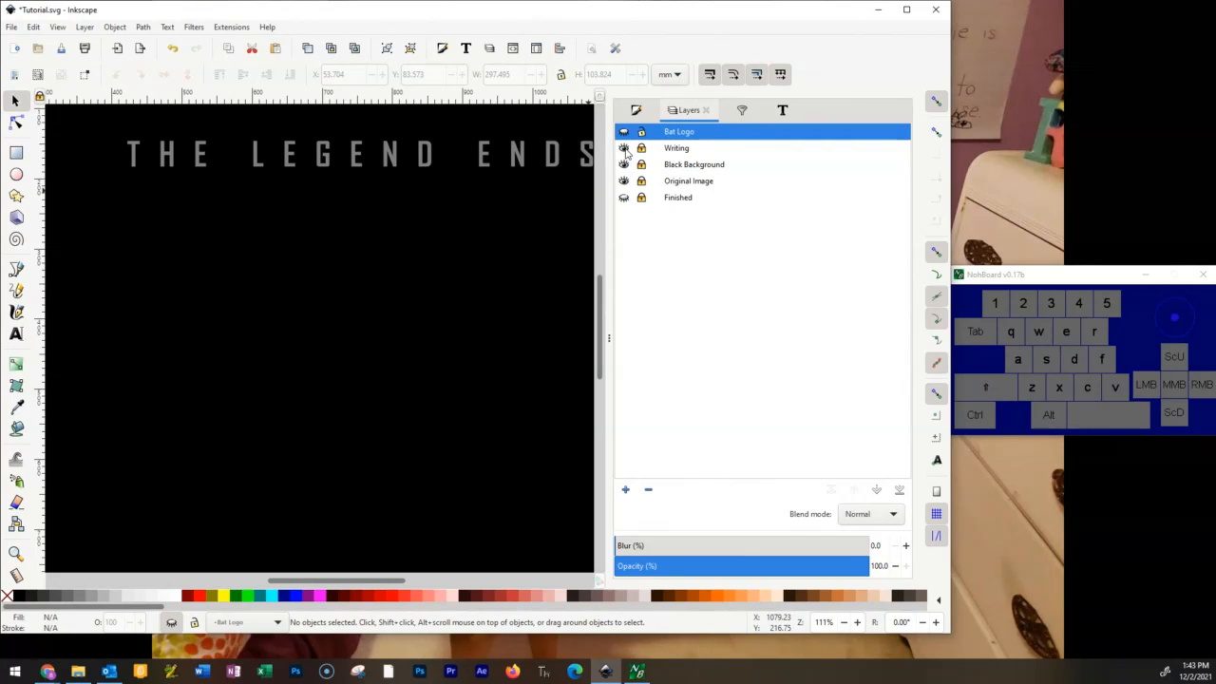
pyautogui.click(624, 132)
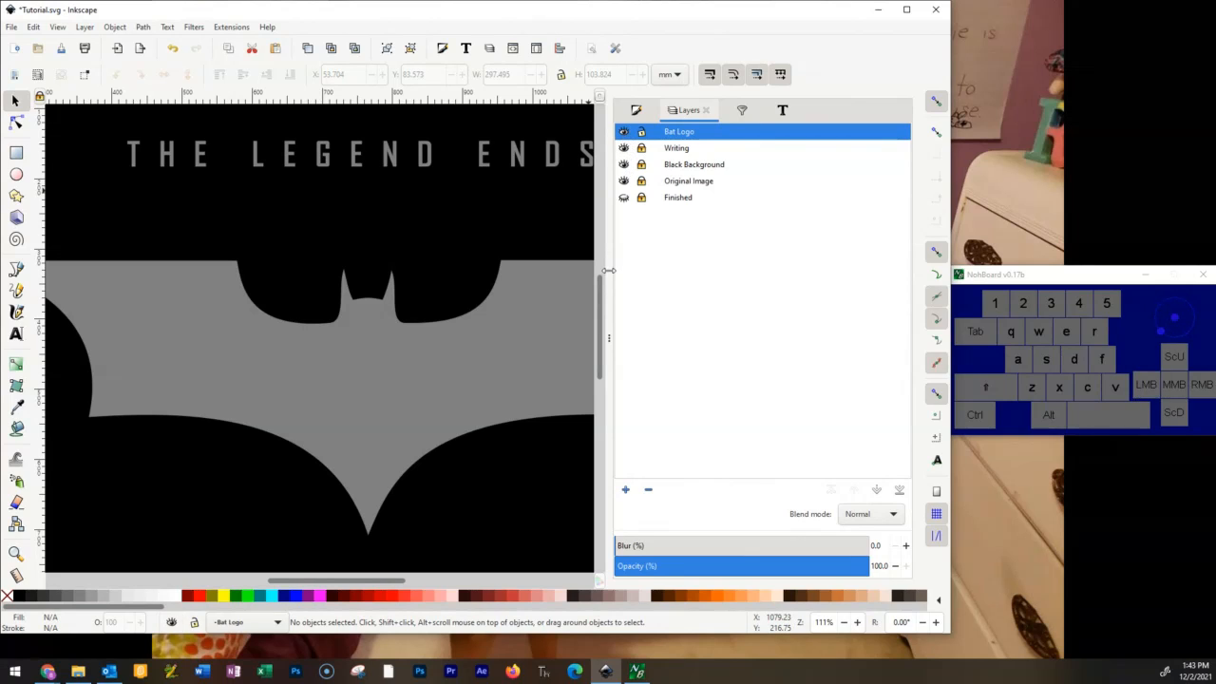
pyautogui.scroll(-4, 494, 304)
pyautogui.scroll(5, 482, 312)
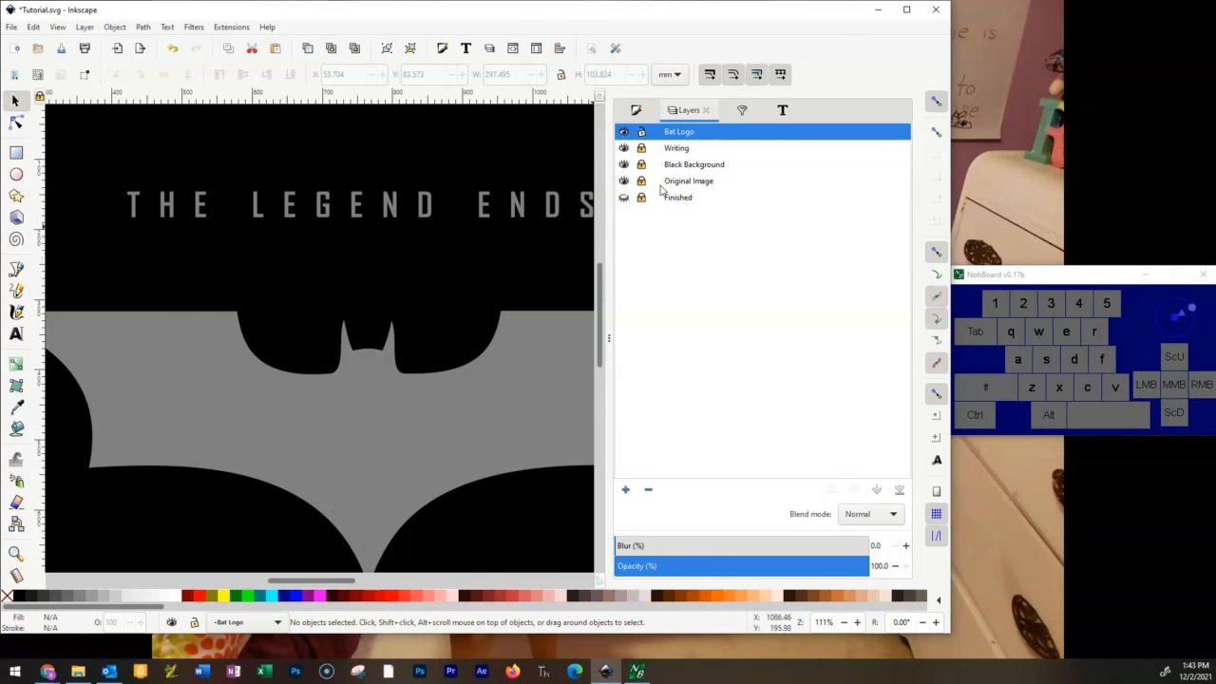
# Hide the Writing and Black Background layers and compare the curved wing edge with the Bat Logo layer hidden and shown.
pyautogui.click(623, 132)
pyautogui.click(623, 148)
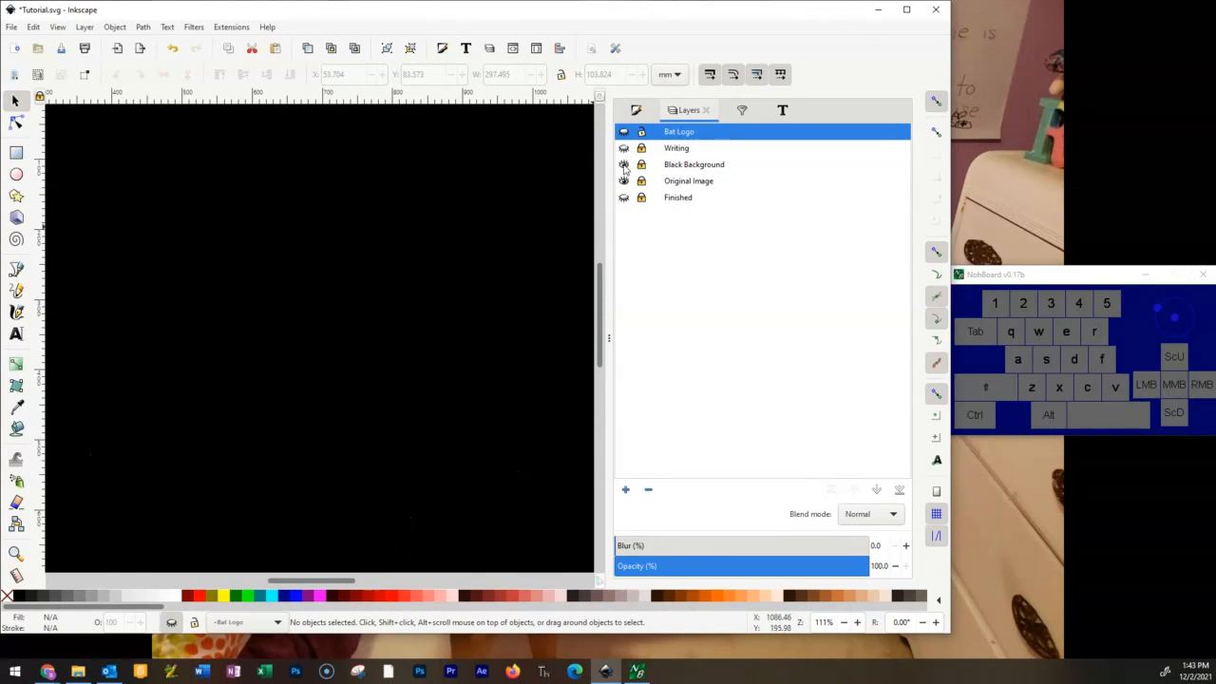
pyautogui.click(623, 165)
pyautogui.scroll(6, 494, 333)
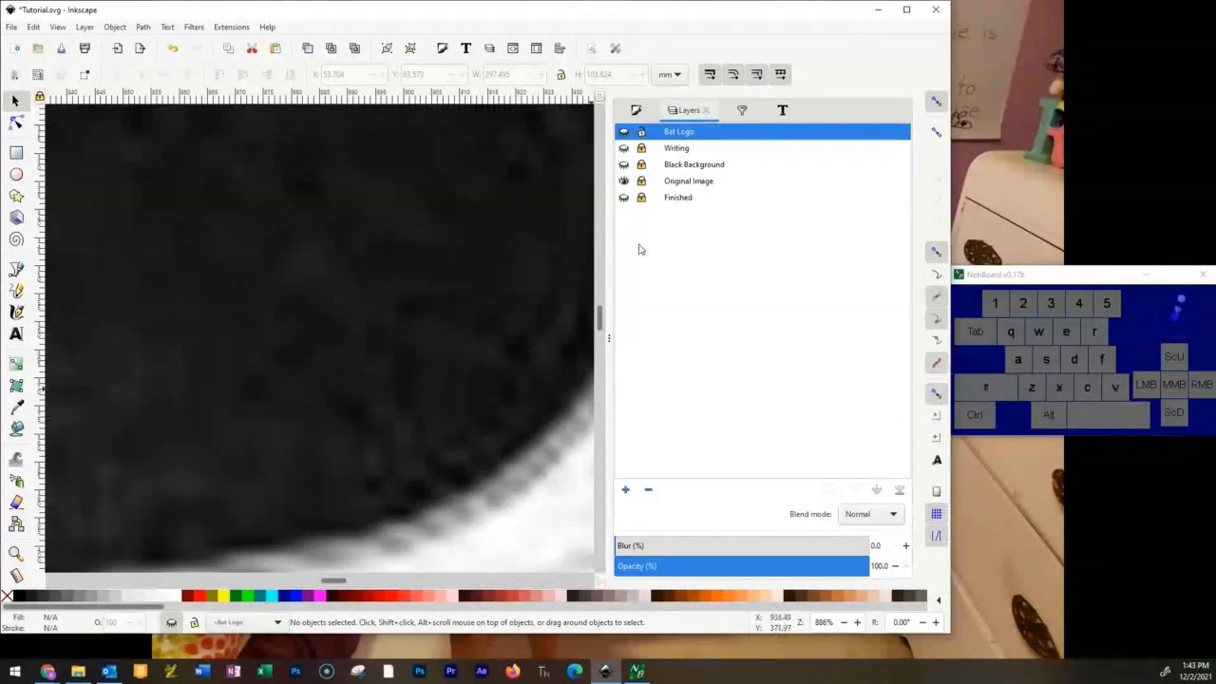
pyautogui.click(624, 133)
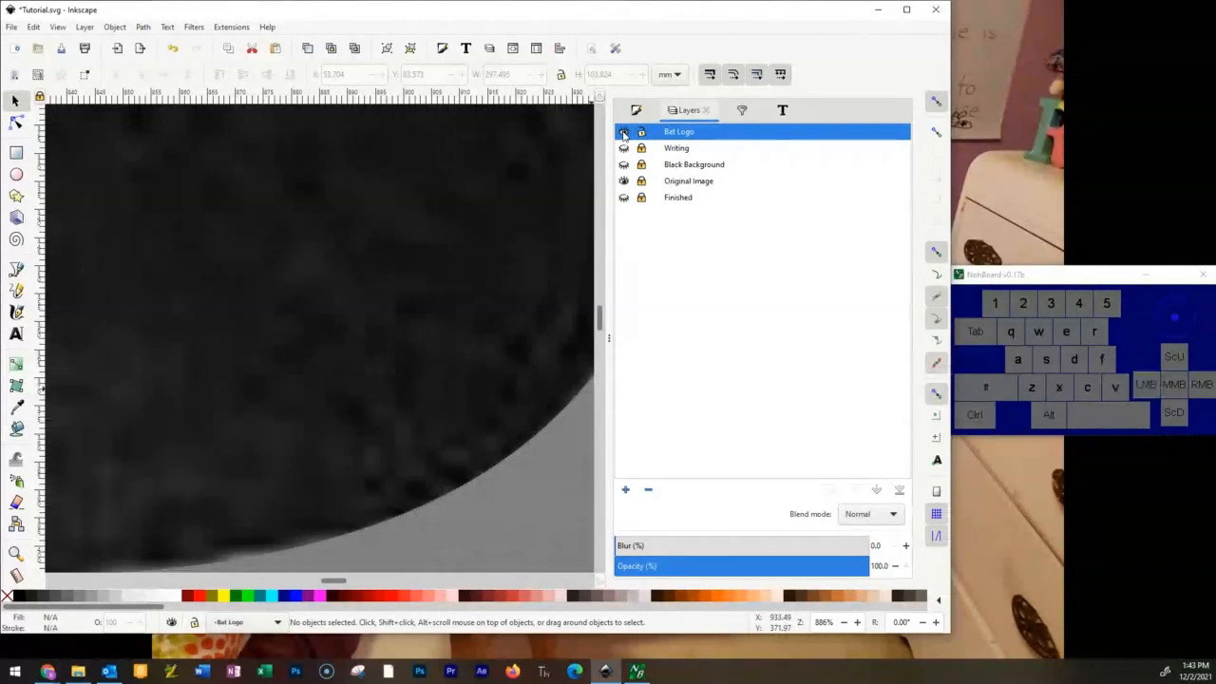
# Examine the emblem's curved edge and upper wing corner up close, with the Original Image layer shown and hidden.
pyautogui.scroll(-3, 517, 433)
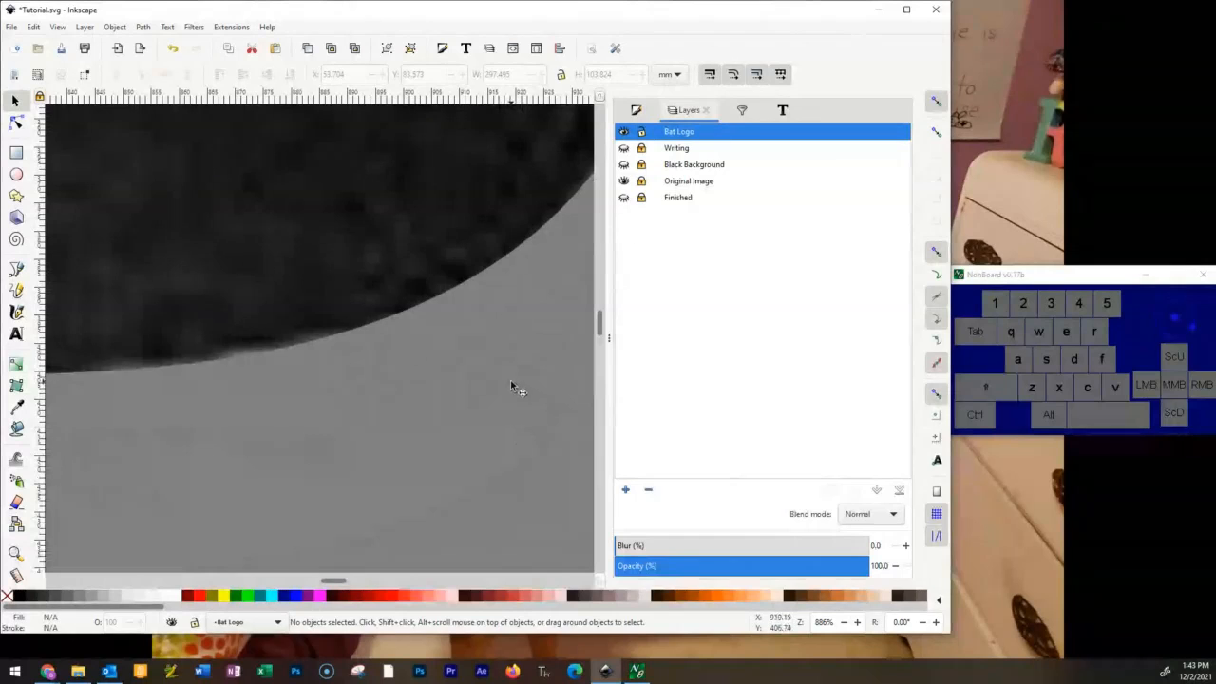
pyautogui.moveTo(534, 332); pyautogui.dragTo(271, 513)
pyautogui.moveTo(457, 199); pyautogui.dragTo(484, 377)
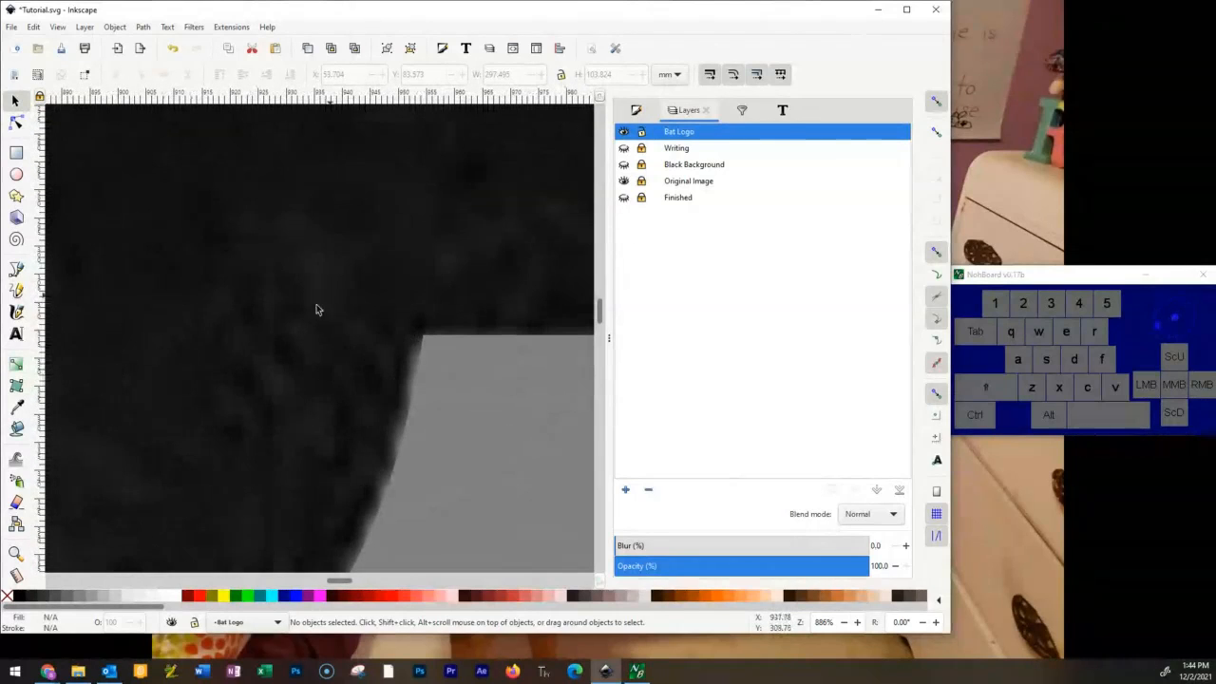
pyautogui.keyDown('ctrl'); pyautogui.scroll(10, 478, 317); pyautogui.keyUp('ctrl')
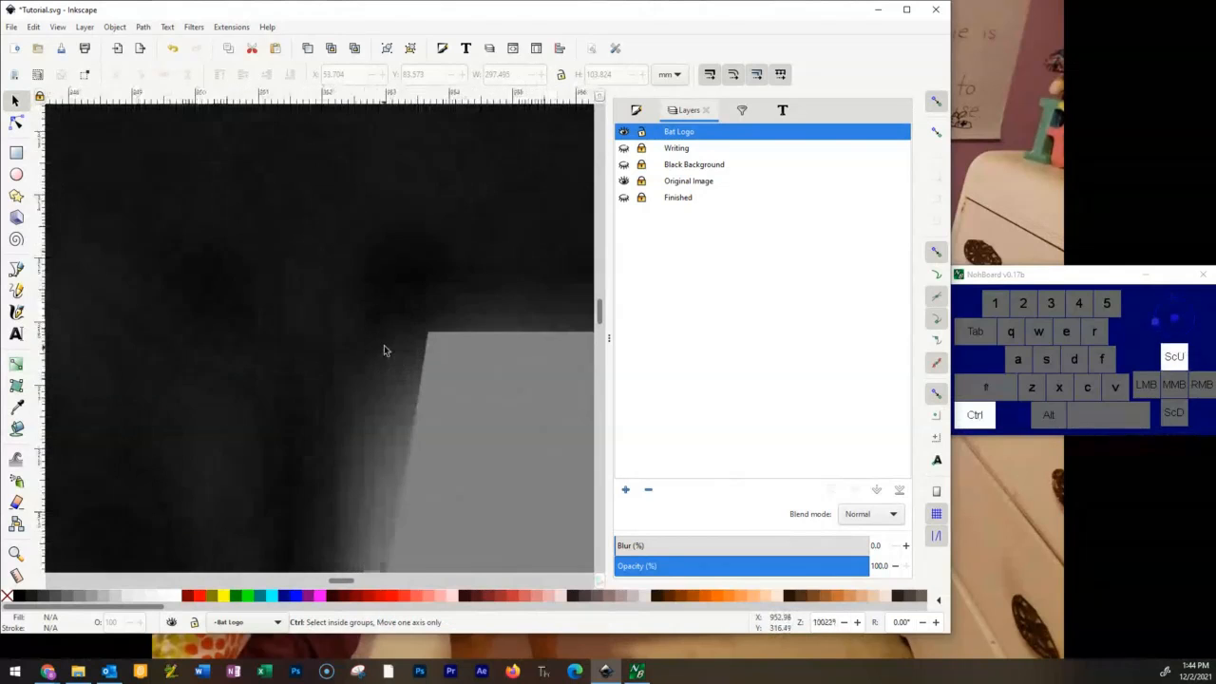
pyautogui.moveTo(548, 309); pyautogui.dragTo(295, 409)
pyautogui.keyDown('ctrl'); pyautogui.scroll(-6, 328, 385); pyautogui.keyUp('ctrl')
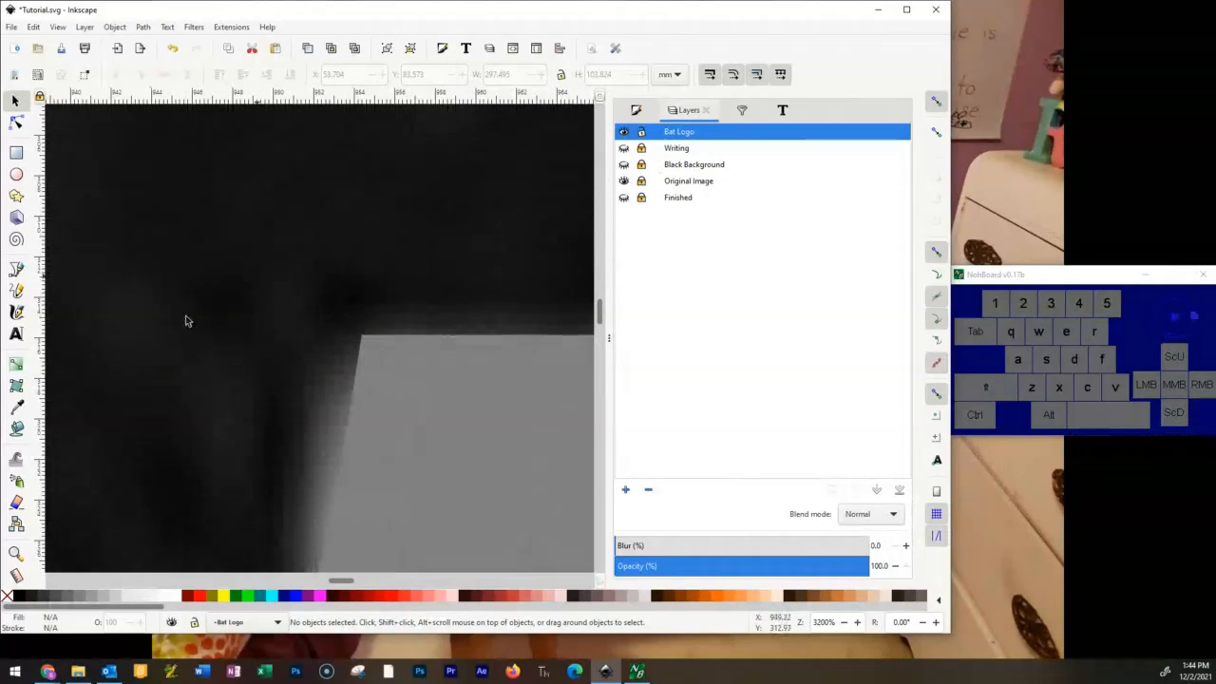
pyautogui.click(623, 181)
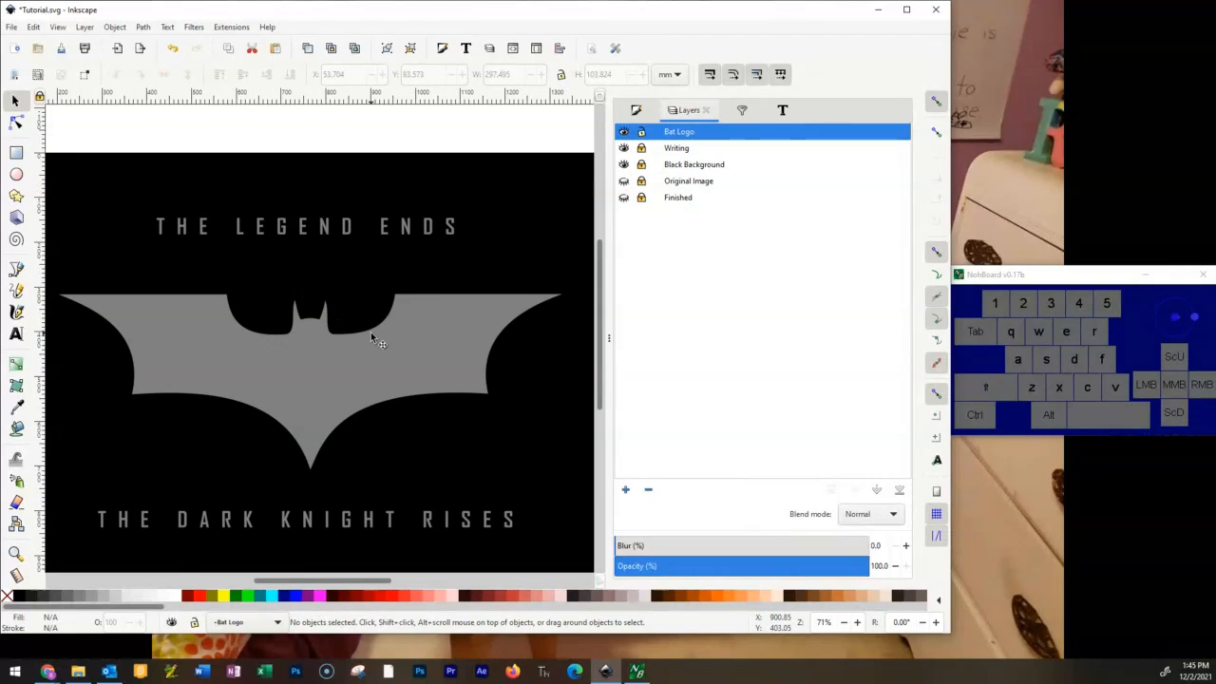
pyautogui.press('F12')
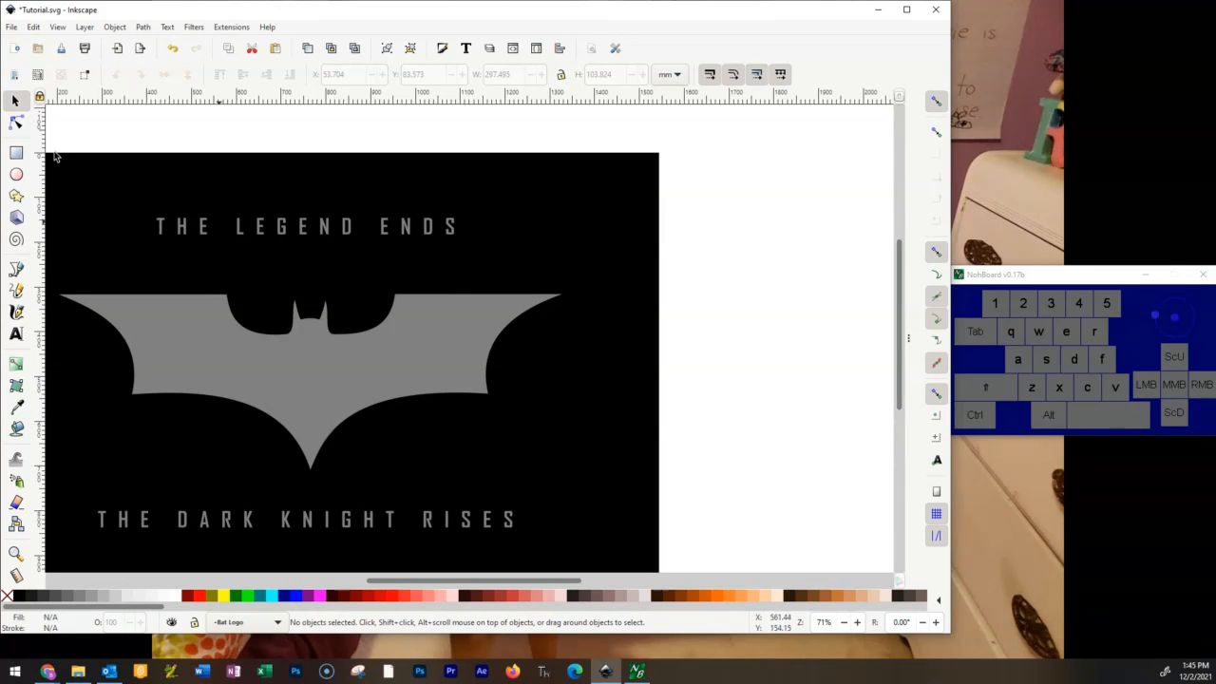
# Apply a vertical linear gradient to the bat emblem's fill, running from just above its top edge to its lower tip.
pyautogui.click(437, 329)
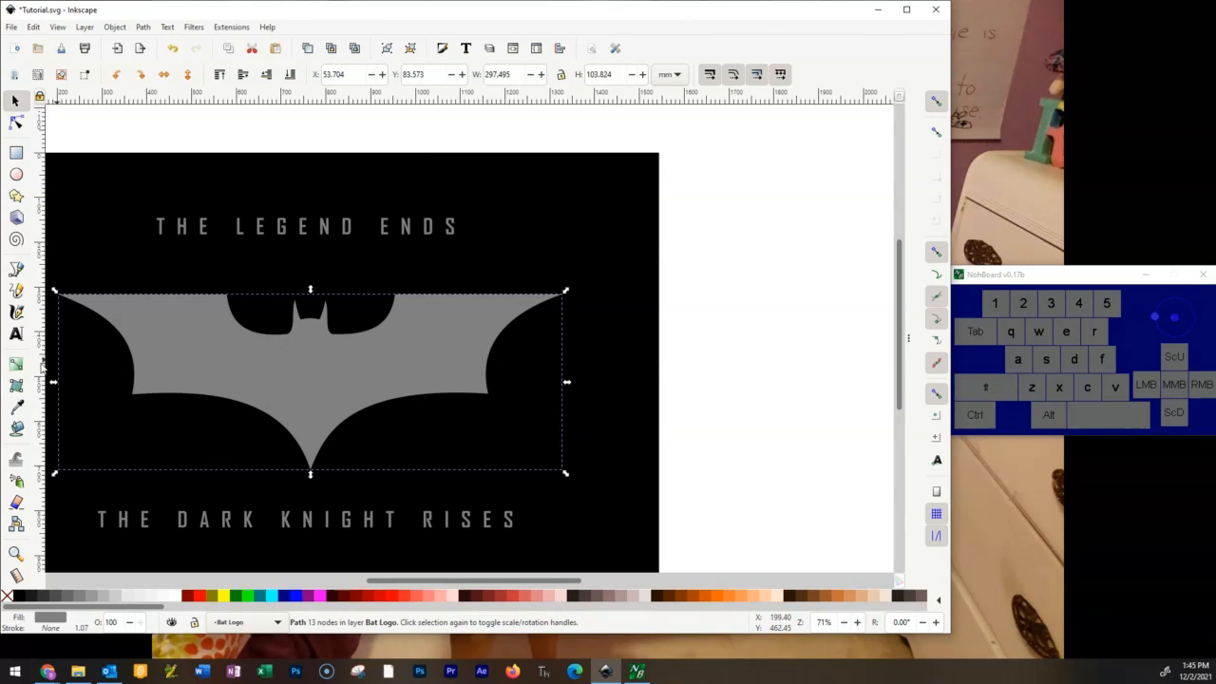
pyautogui.click(16, 365)
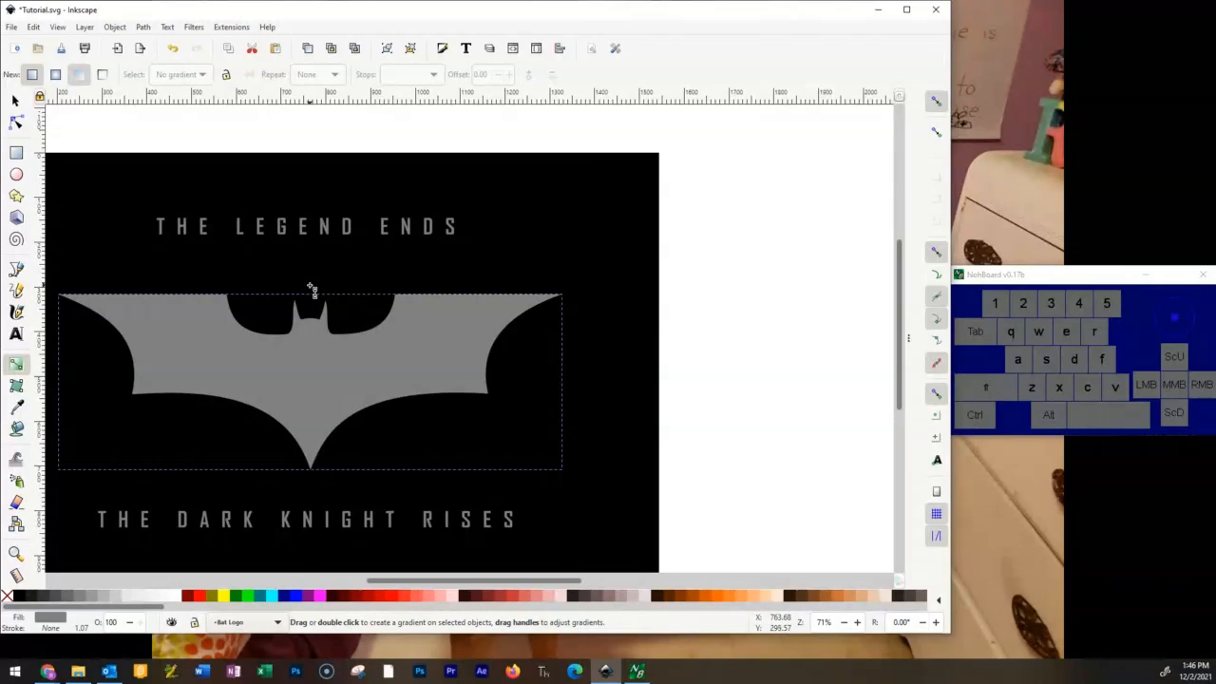
pyautogui.moveTo(312, 290); pyautogui.dragTo(313, 481)
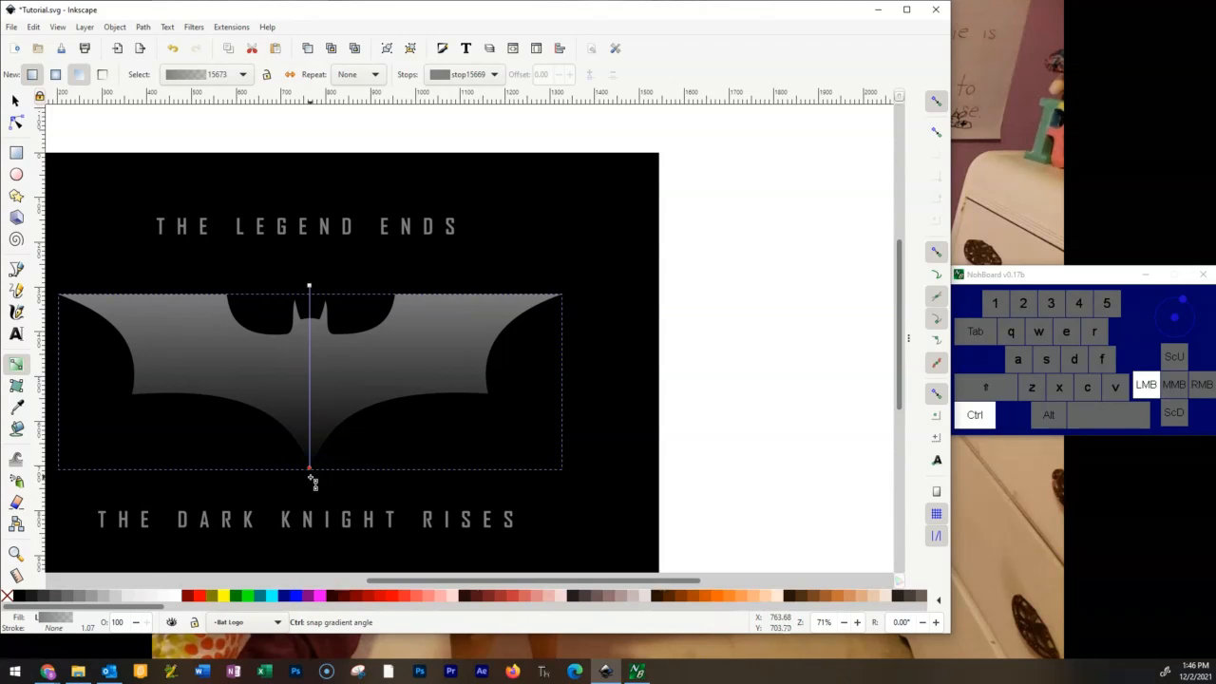
pyautogui.moveTo(313, 481); pyautogui.dragTo(313, 481)
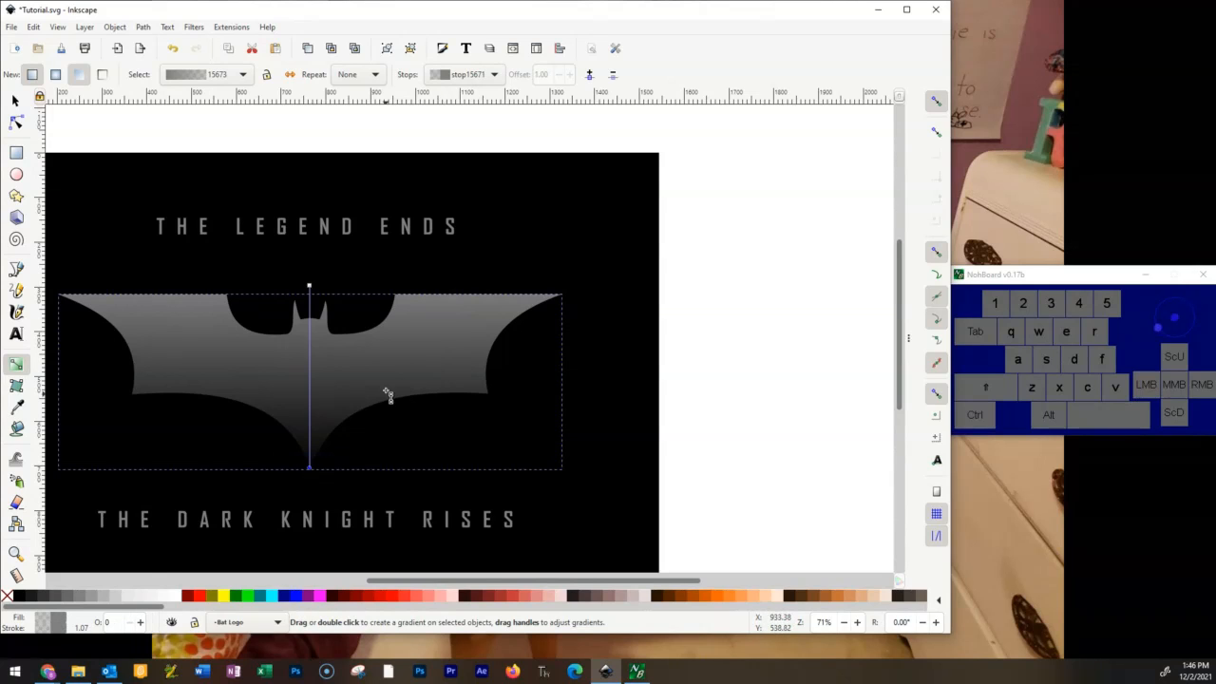
pyautogui.keyDown('ctrl'); pyautogui.scroll(1, 374, 402); pyautogui.keyUp('ctrl')
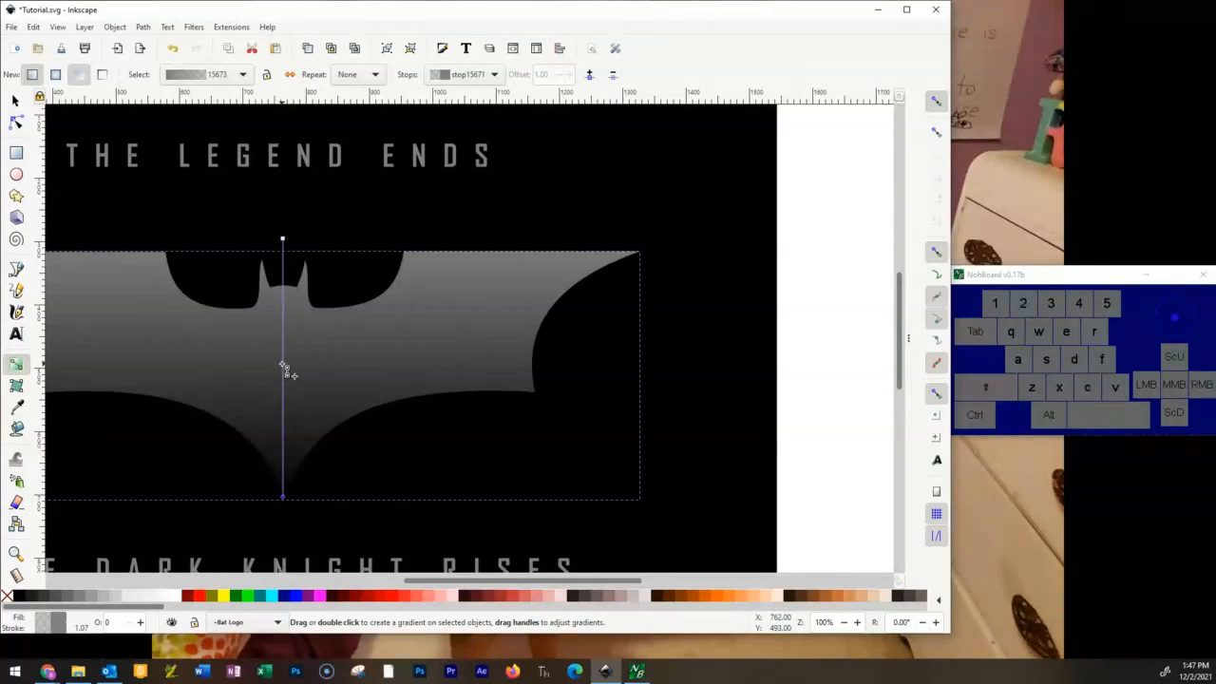
# Add a stop midway along the emblem's vertical gradient and lower the gradient's start point to the emblem's top edge.
pyautogui.doubleClick(283, 364)
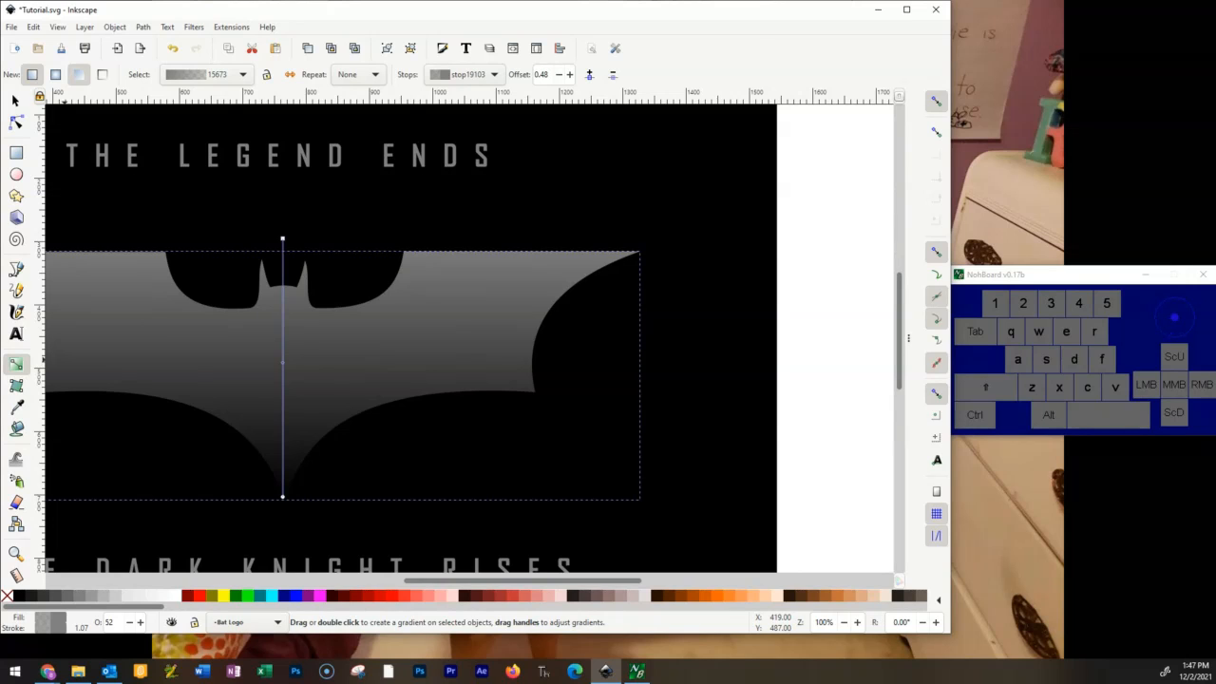
pyautogui.click(47, 670)
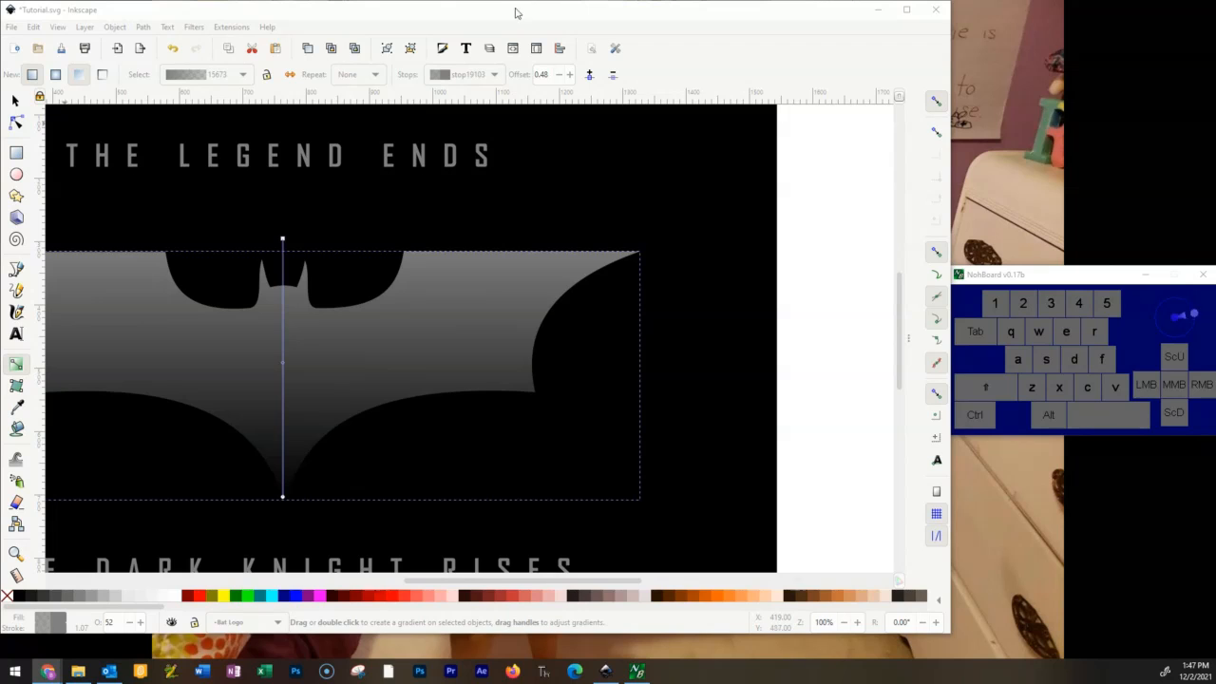
pyautogui.click(907, 341)
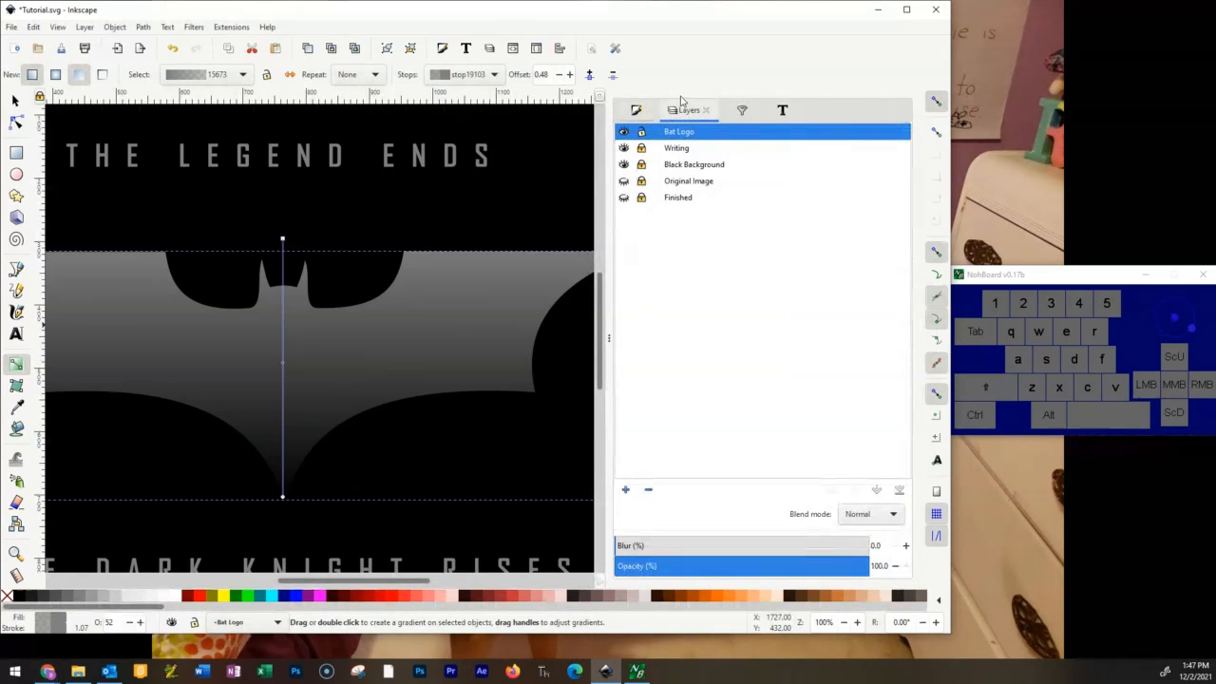
pyautogui.click(650, 108)
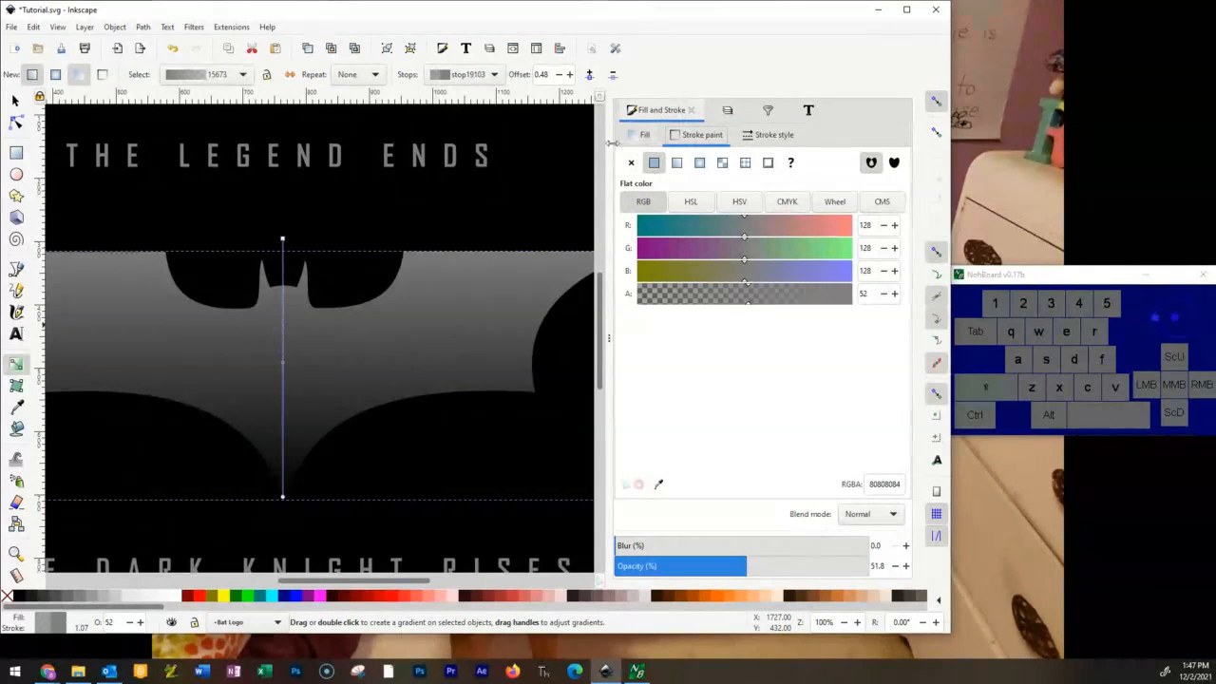
pyautogui.click(643, 135)
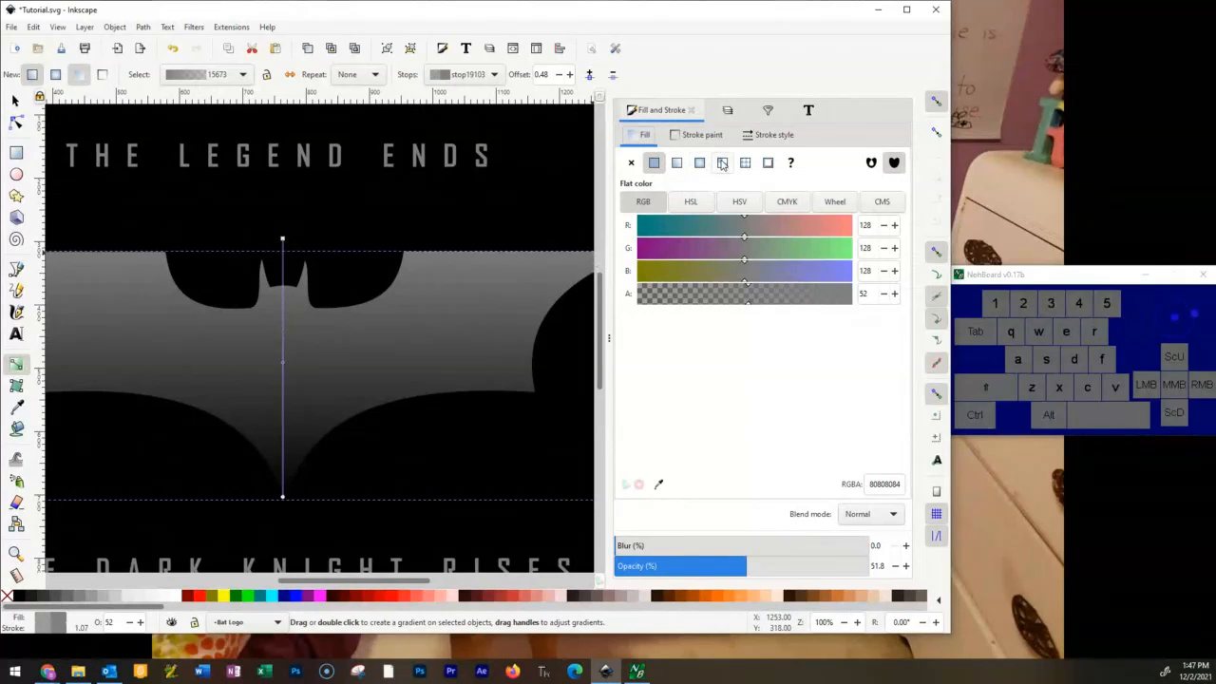
pyautogui.click(676, 163)
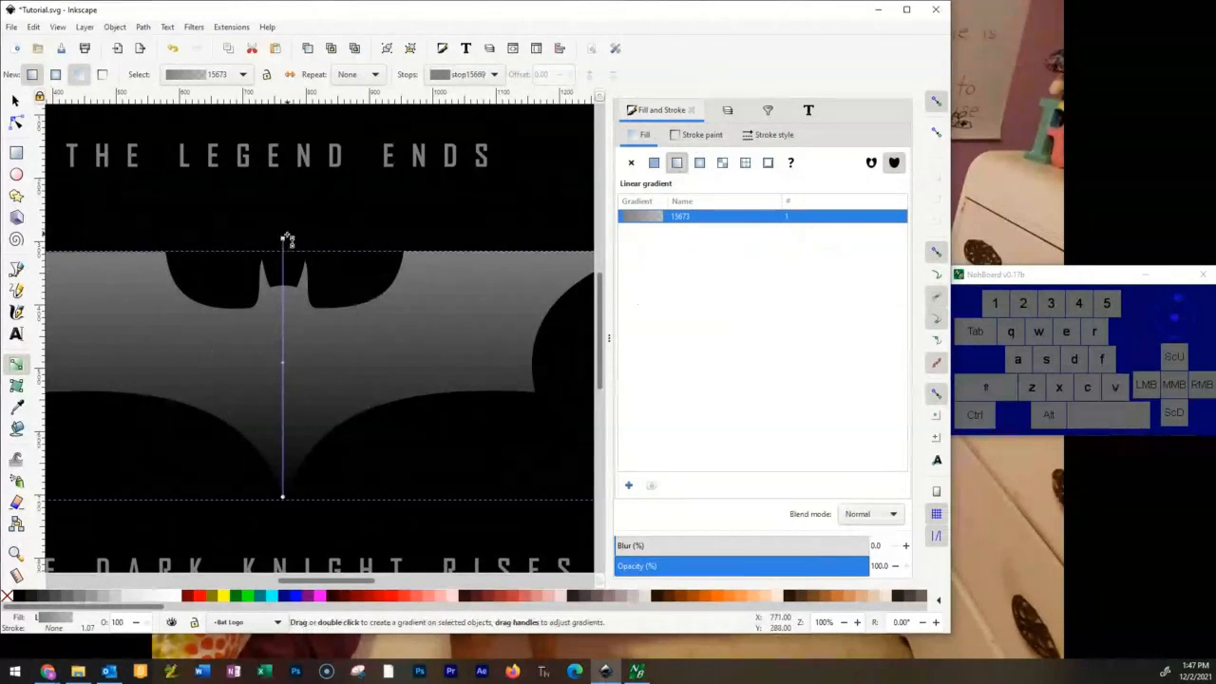
pyautogui.moveTo(283, 240); pyautogui.dragTo(301, 263)
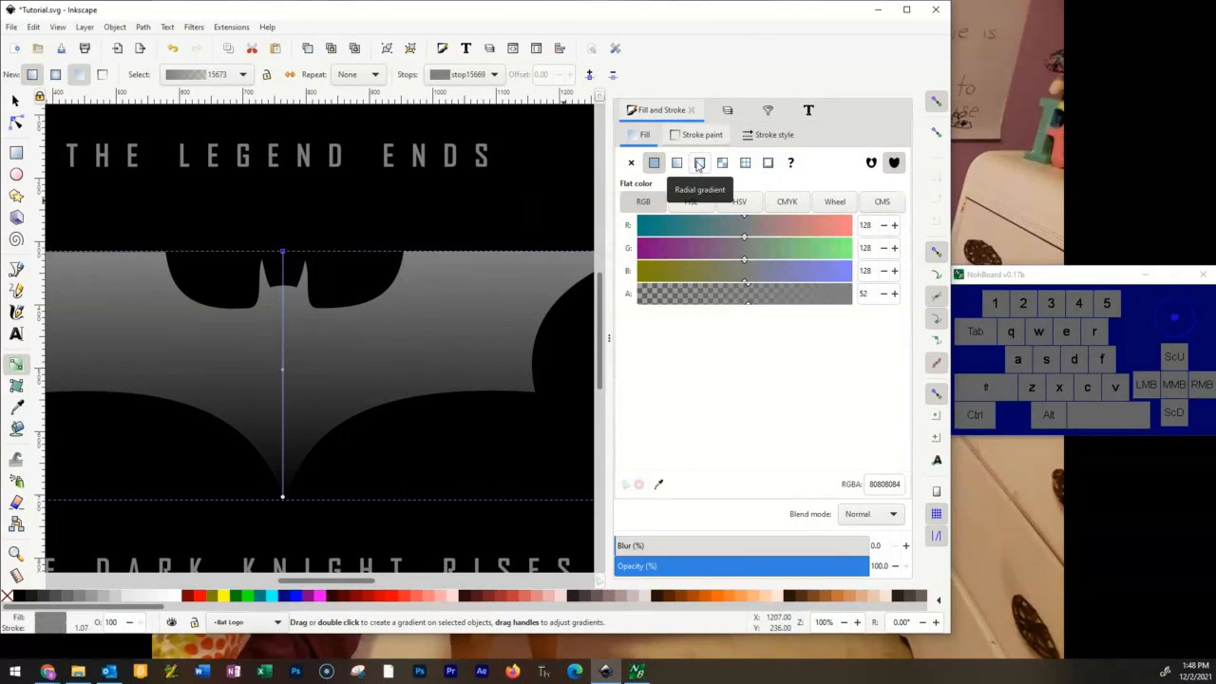
# Try out radial gradient, mesh, pattern and swatch fills on the bat emblem.
pyautogui.click(699, 163)
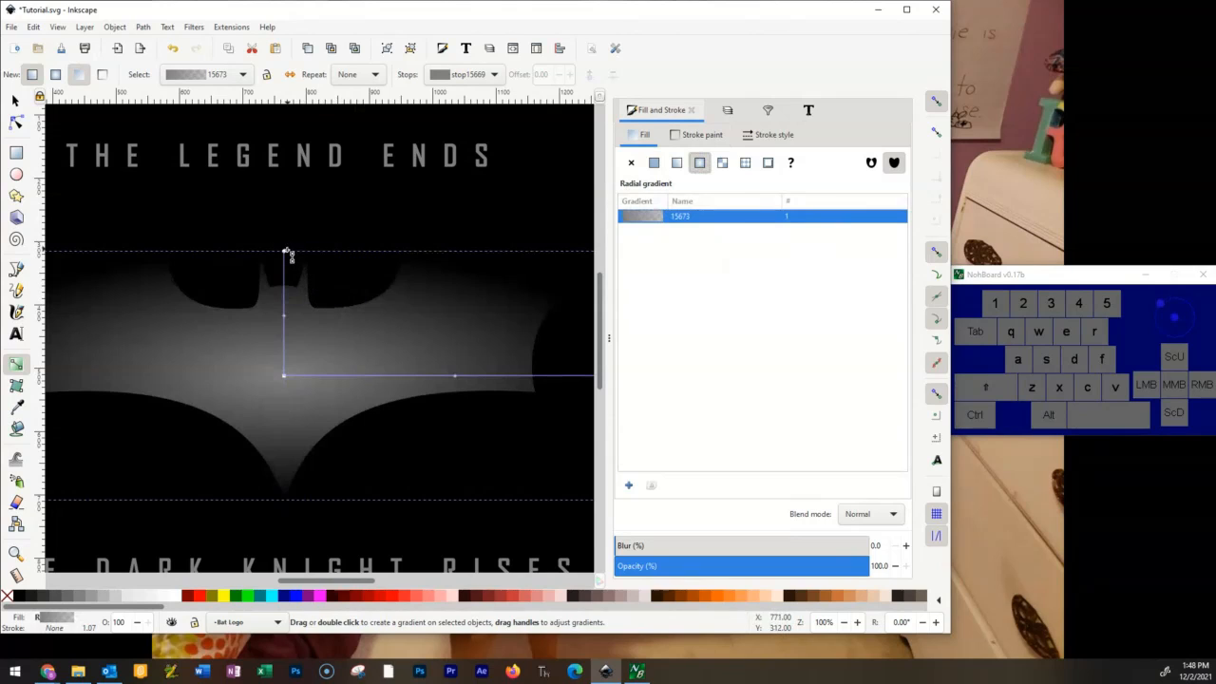
pyautogui.moveTo(285, 253)
pyautogui.mouseDown()
pyautogui.moveTo(323, 168)
pyautogui.moveTo(301, 342)
pyautogui.moveTo(322, 315)
pyautogui.moveTo(434, 282)
pyautogui.moveTo(351, 326)
pyautogui.moveTo(253, 283)
pyautogui.moveTo(284, 268)
pyautogui.moveTo(314, 171)
pyautogui.moveTo(290, 249)
pyautogui.moveTo(290, 231)
pyautogui.mouseUp()
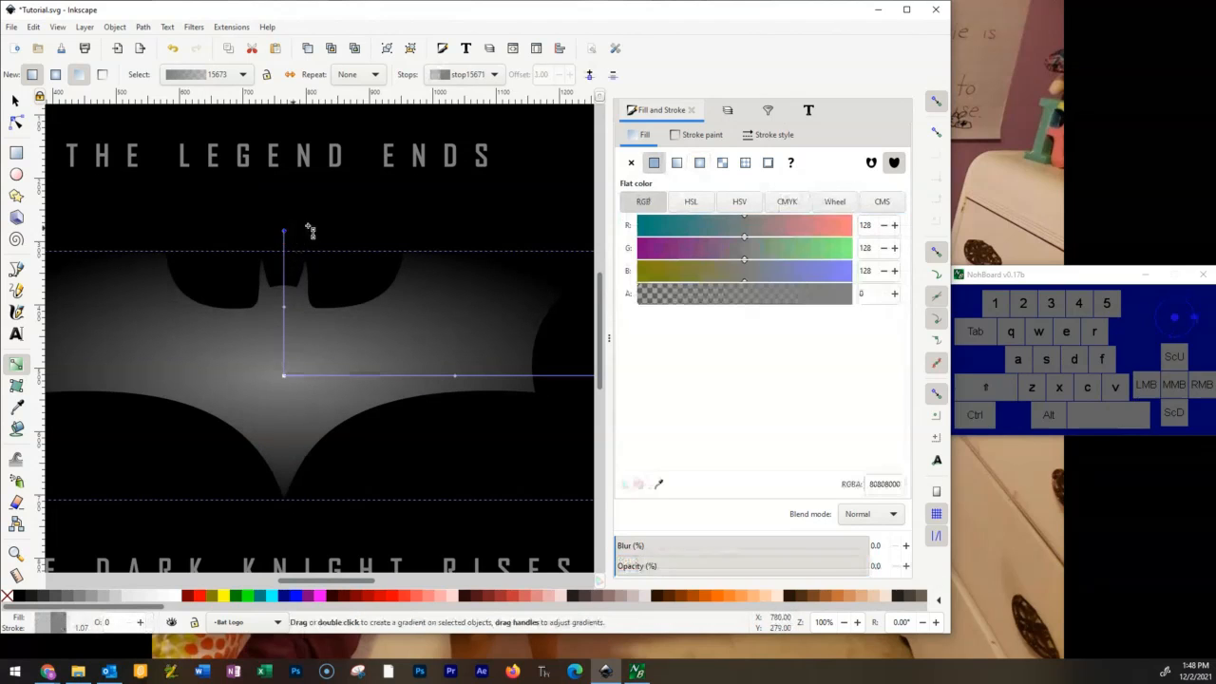
pyautogui.click(722, 163)
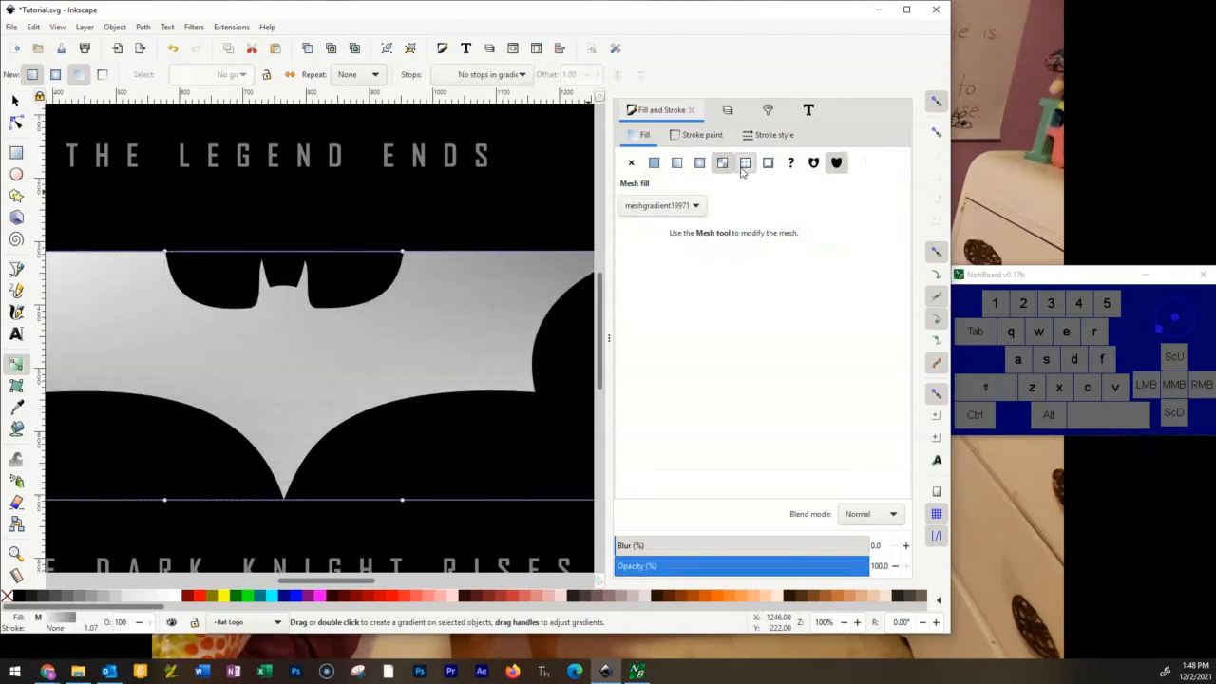
pyautogui.click(747, 163)
pyautogui.click(769, 164)
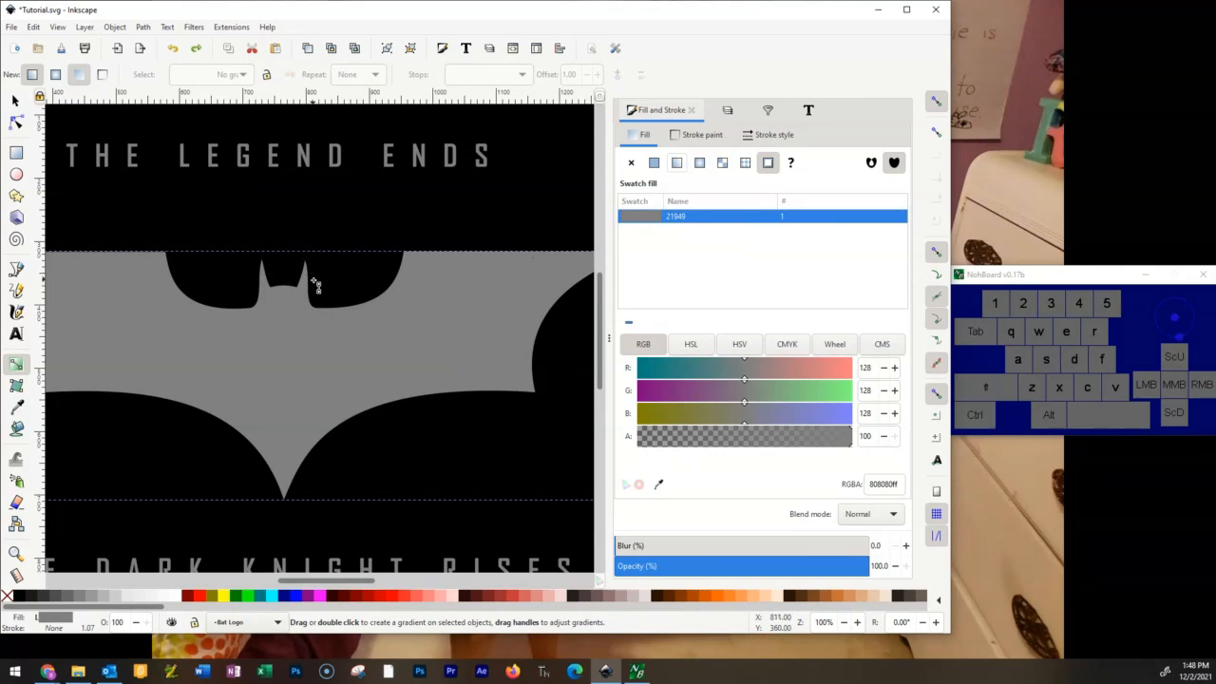
# Try to draw a vertical gradient down the centre of the swatch-filled bat emblem.
pyautogui.scroll(-5, 313, 279)
pyautogui.scroll(4, 299, 231)
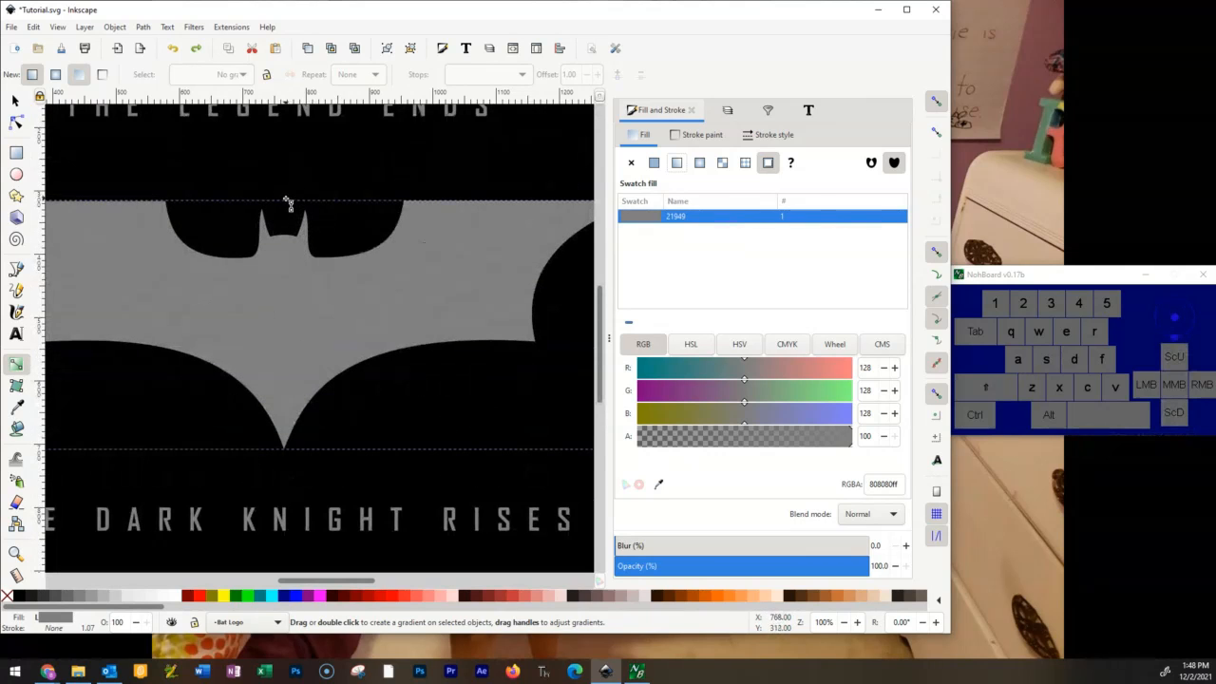
pyautogui.click(286, 204)
pyautogui.moveTo(286, 205); pyautogui.dragTo(283, 252)
pyautogui.moveTo(280, 316); pyautogui.dragTo(287, 385)
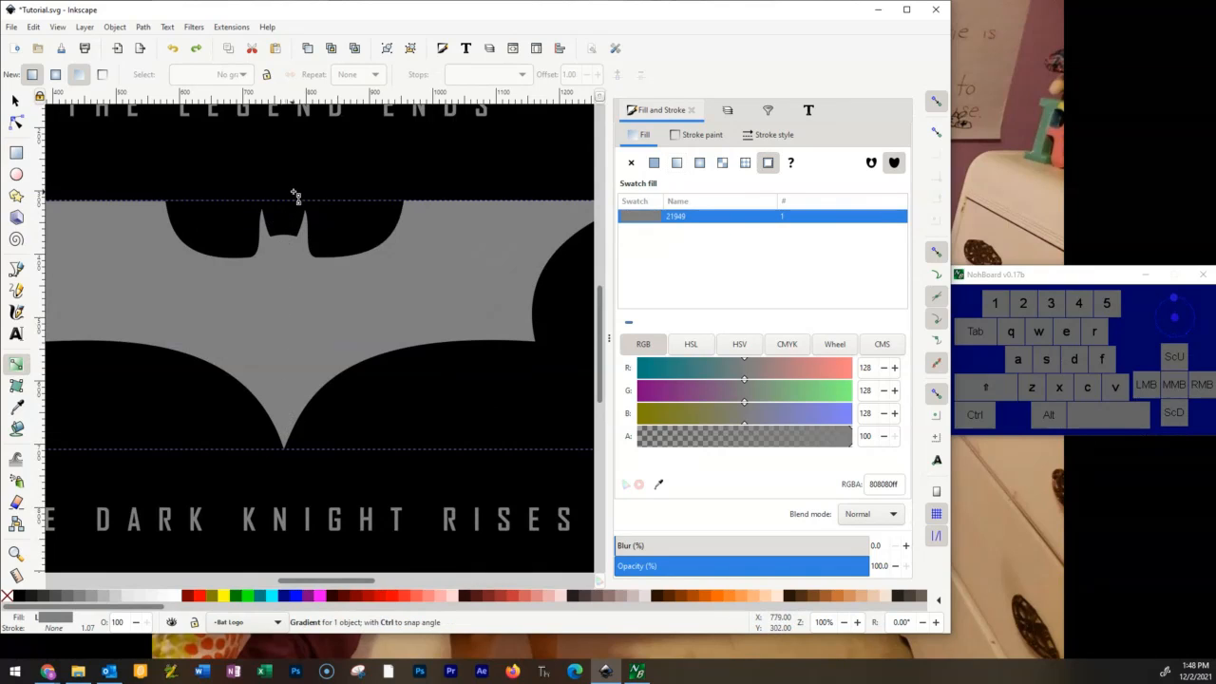
pyautogui.click(11, 367)
# Make Bat Logo the active layer and reselect the bat emblem with the whole emblem in view.
pyautogui.click(727, 111)
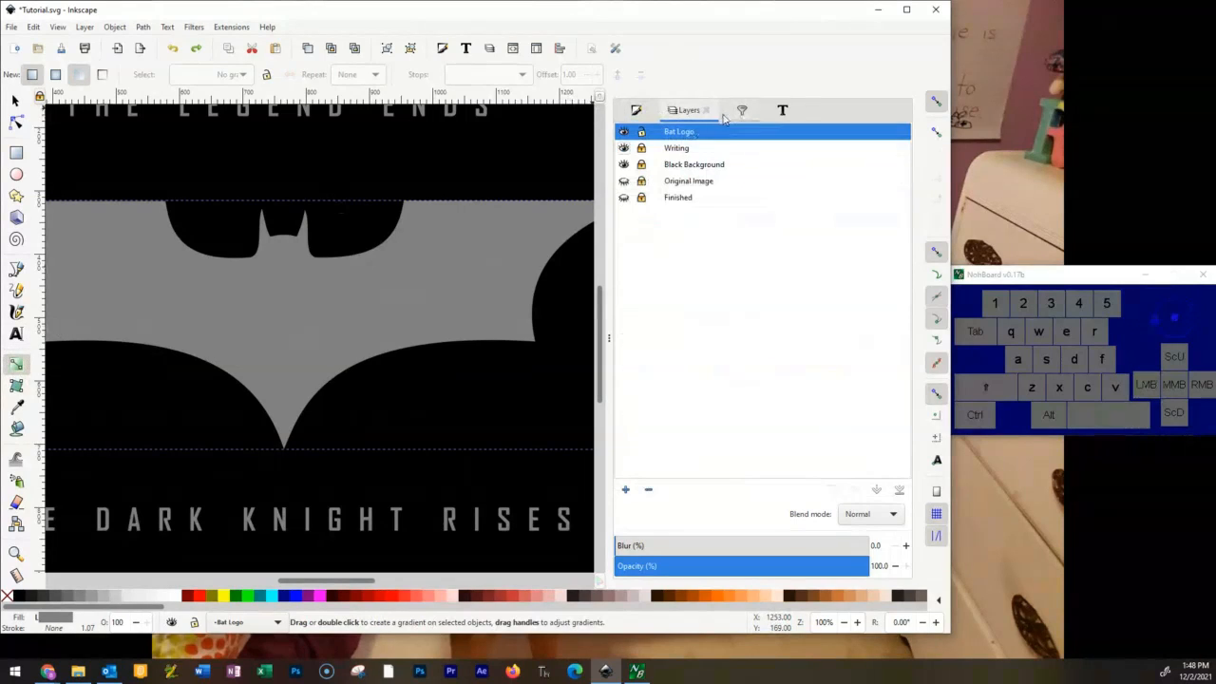
pyautogui.click(690, 134)
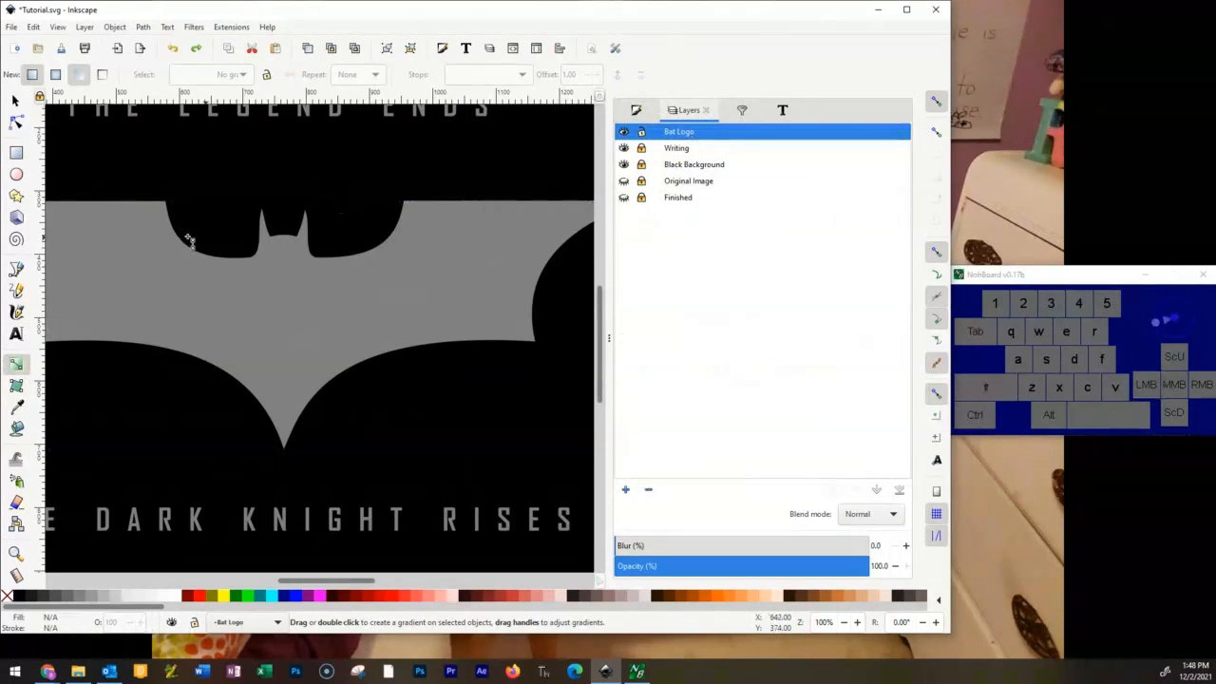
pyautogui.click(14, 102)
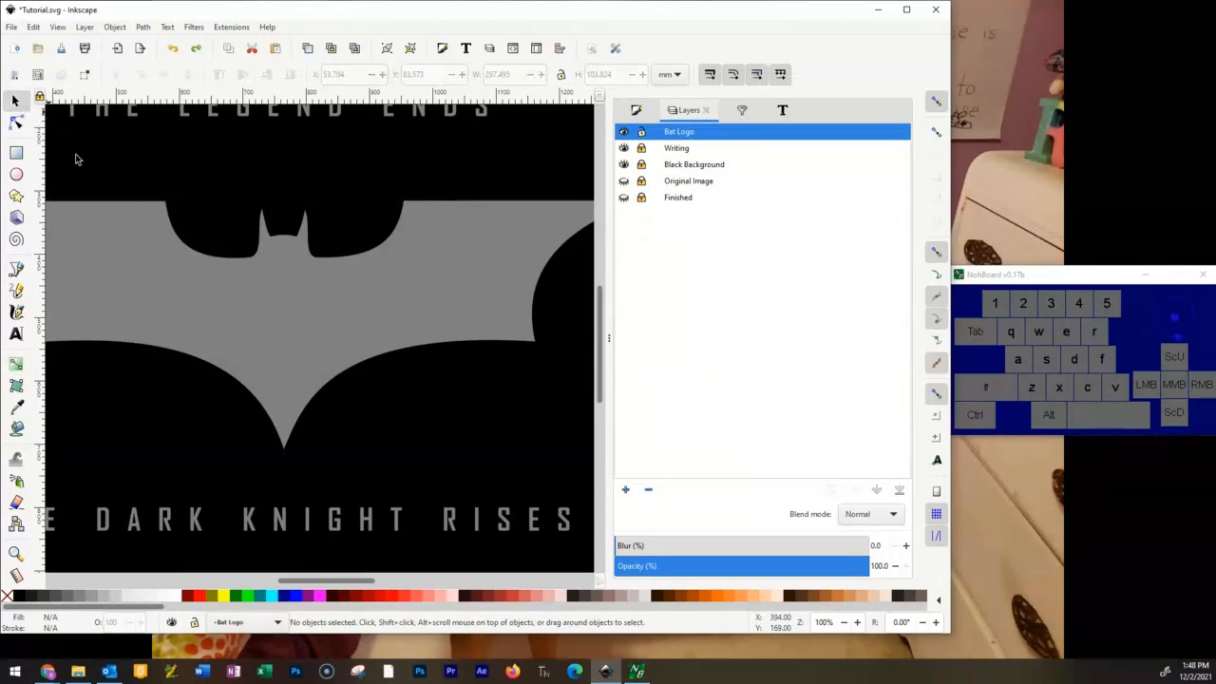
pyautogui.click(380, 273)
pyautogui.keyDown('ctrl'); pyautogui.scroll(-2, 393, 300); pyautogui.keyUp('ctrl')
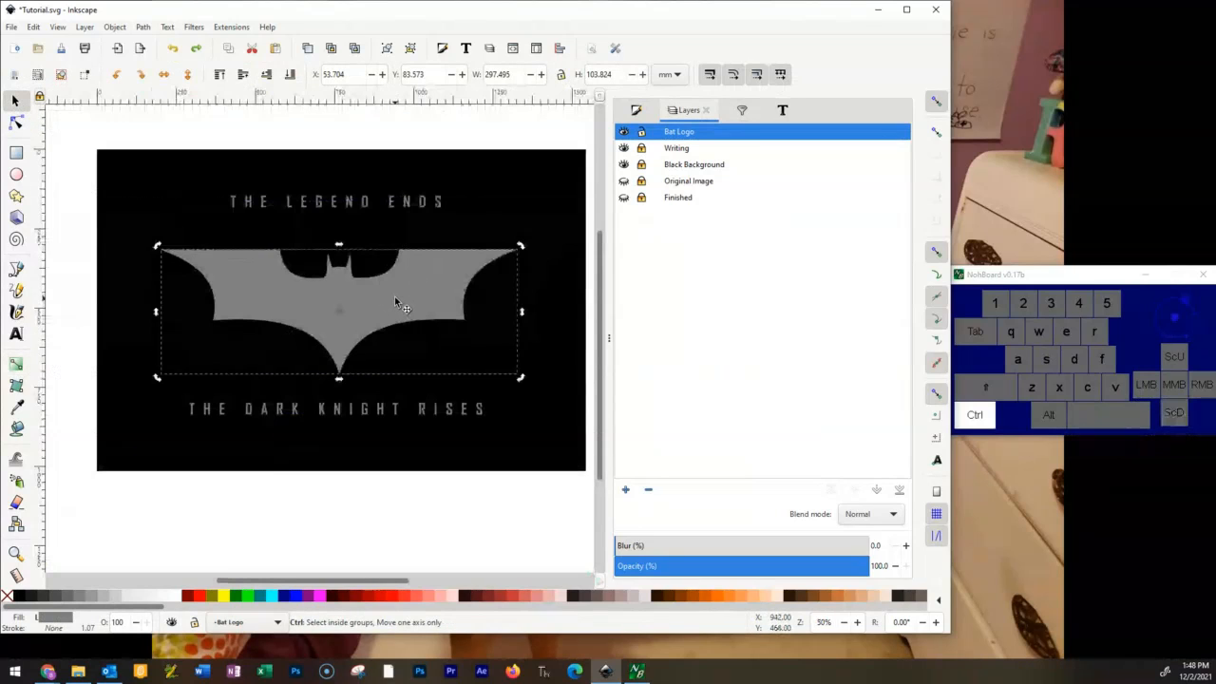
pyautogui.keyDown('ctrl'); pyautogui.scroll(1, 395, 302); pyautogui.keyUp('ctrl')
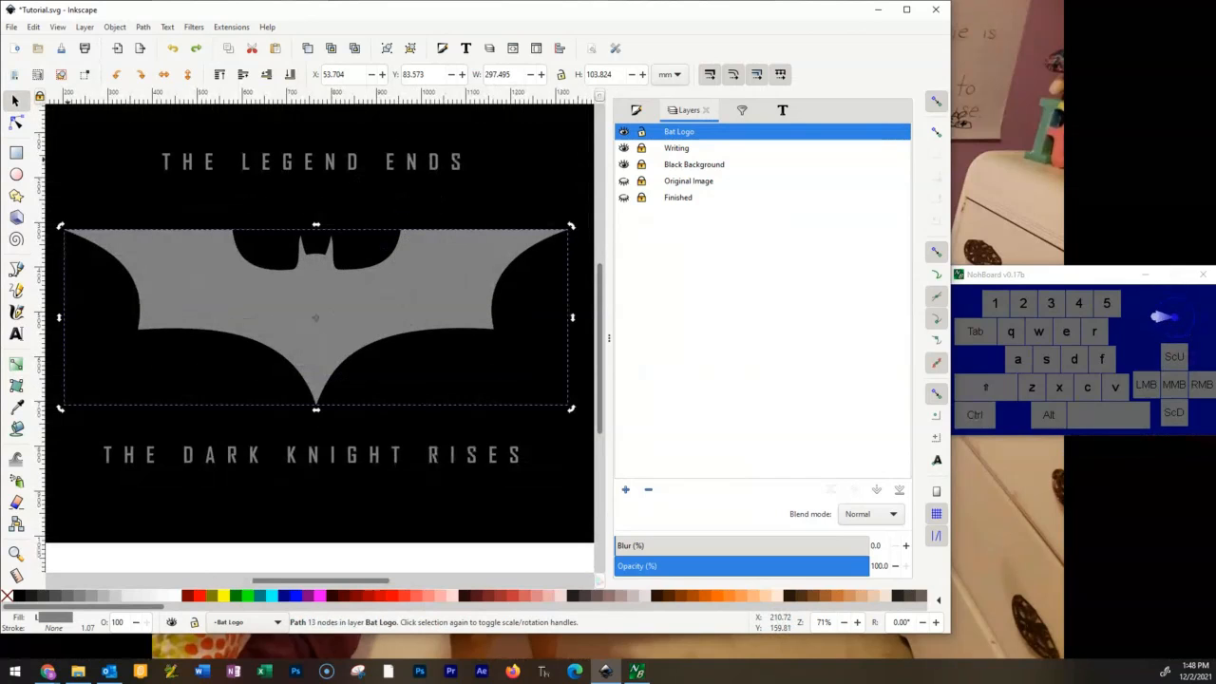
pyautogui.click(47, 670)
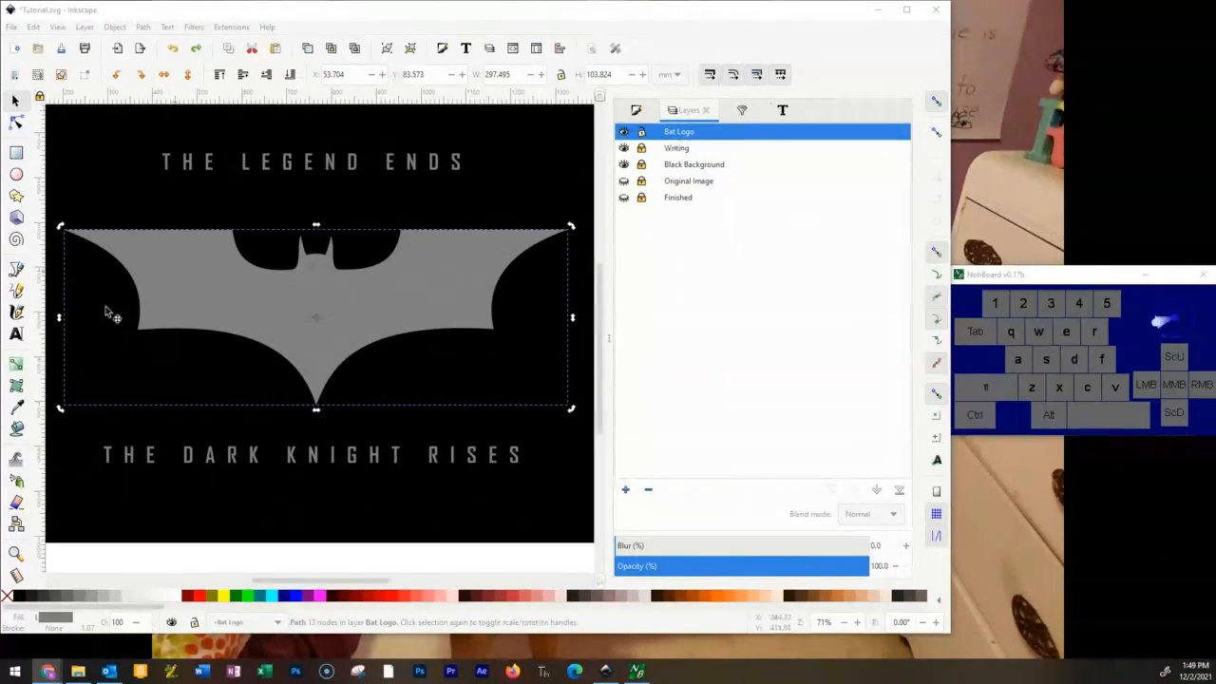
# Try again to draw a gradient on the reselected emblem, from its top edge to its lower tip.
pyautogui.click(17, 365)
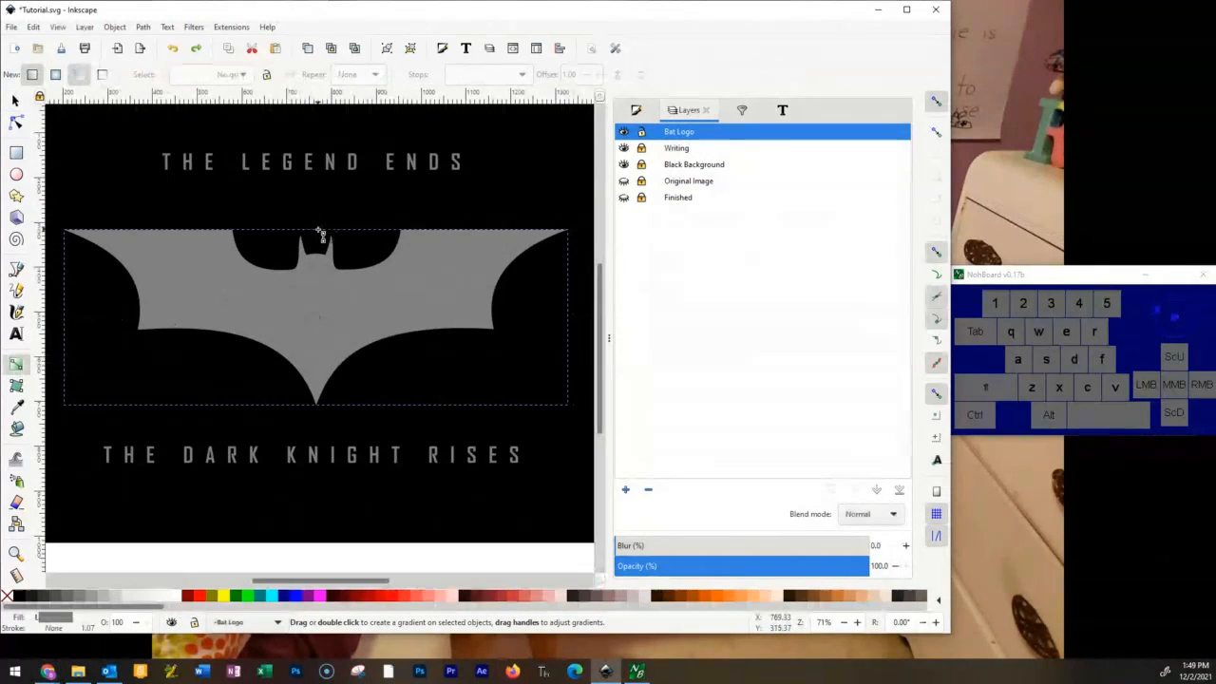
pyautogui.moveTo(318, 235); pyautogui.dragTo(324, 306)
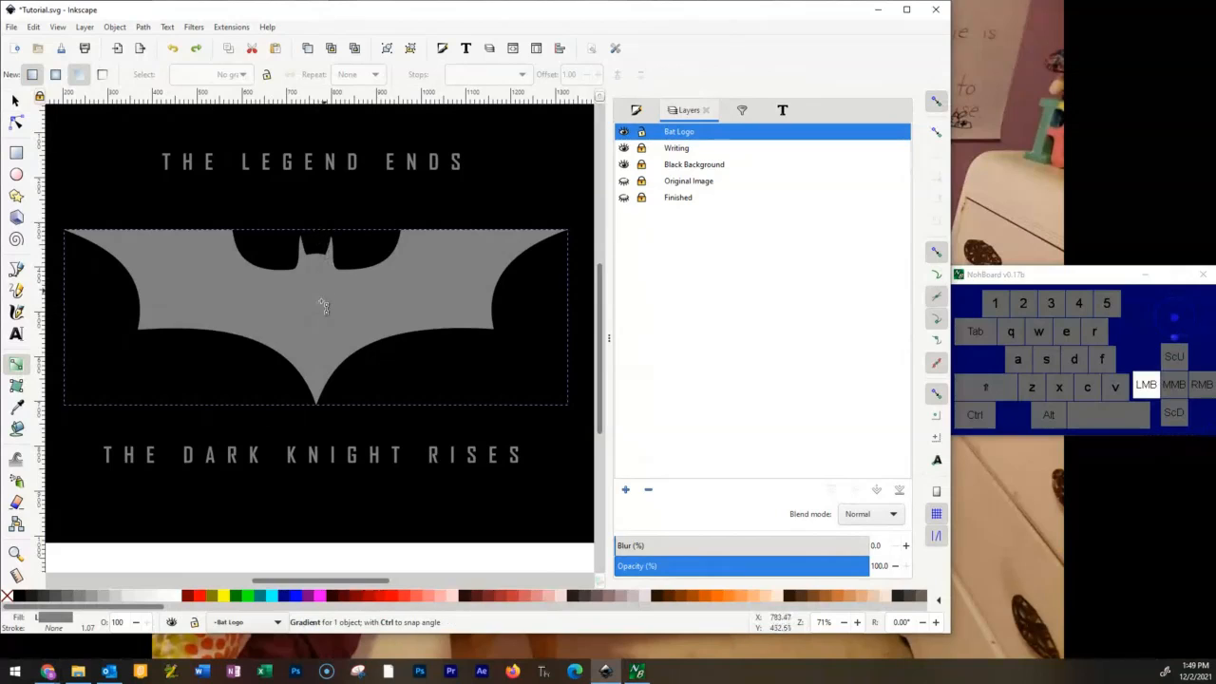
pyautogui.moveTo(300, 373); pyautogui.dragTo(318, 403)
pyautogui.click(319, 411)
pyautogui.moveTo(319, 234); pyautogui.dragTo(319, 408)
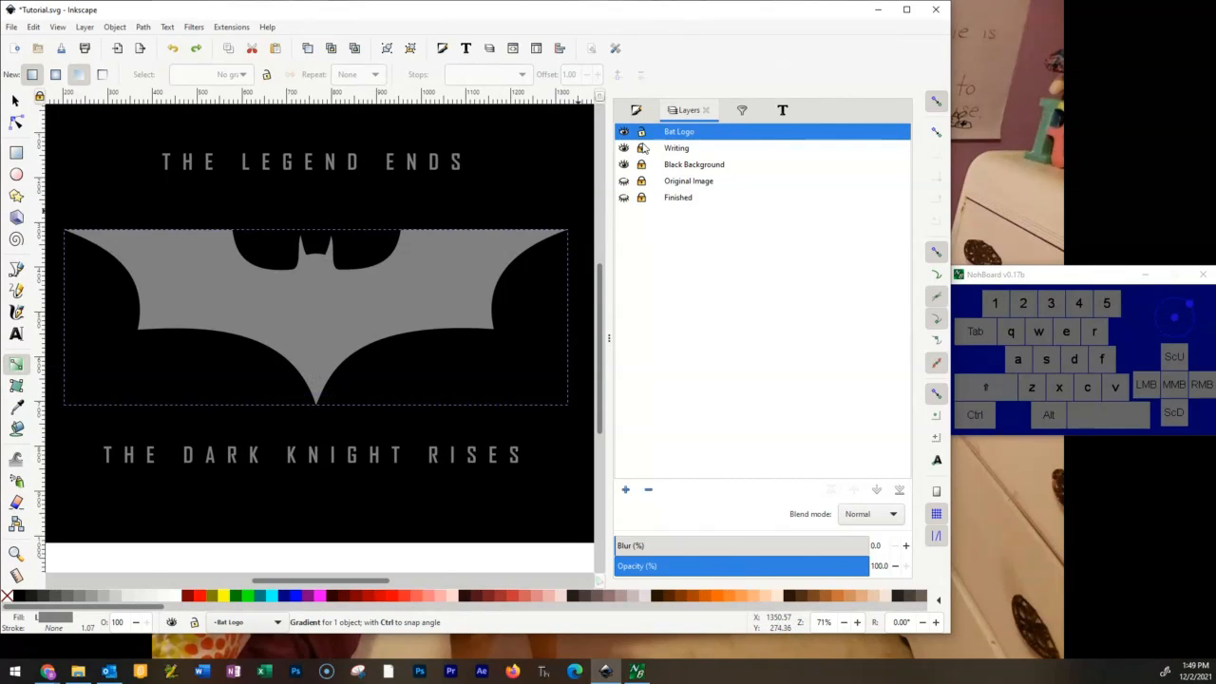
# Replace the emblem's swatch fill with a vertical linear gradient from its top edge to its lower tip, adding a middle stop at offset 0.46.
pyautogui.click(636, 114)
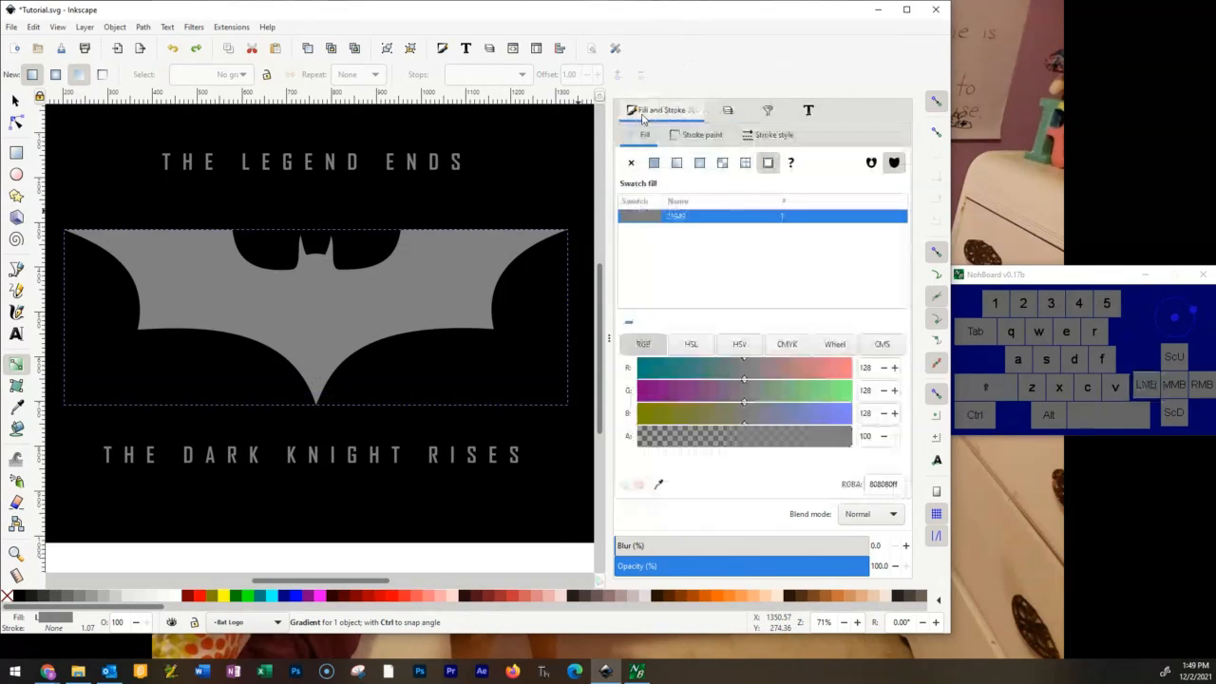
pyautogui.click(653, 162)
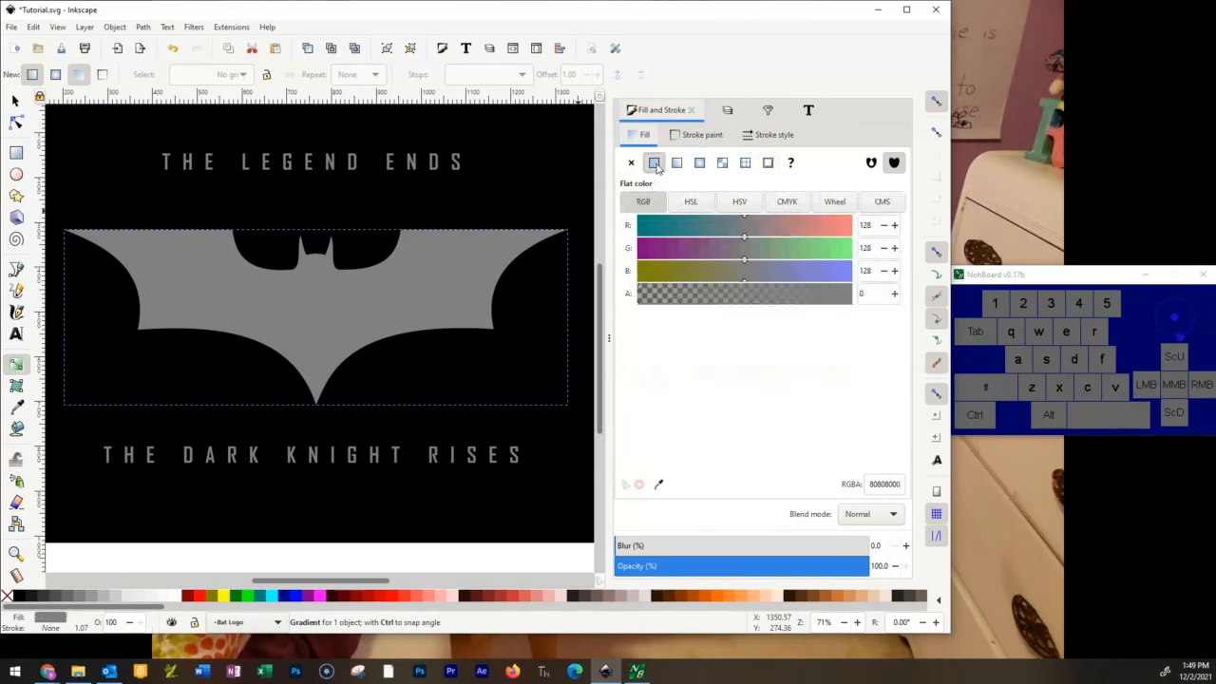
pyautogui.click(676, 162)
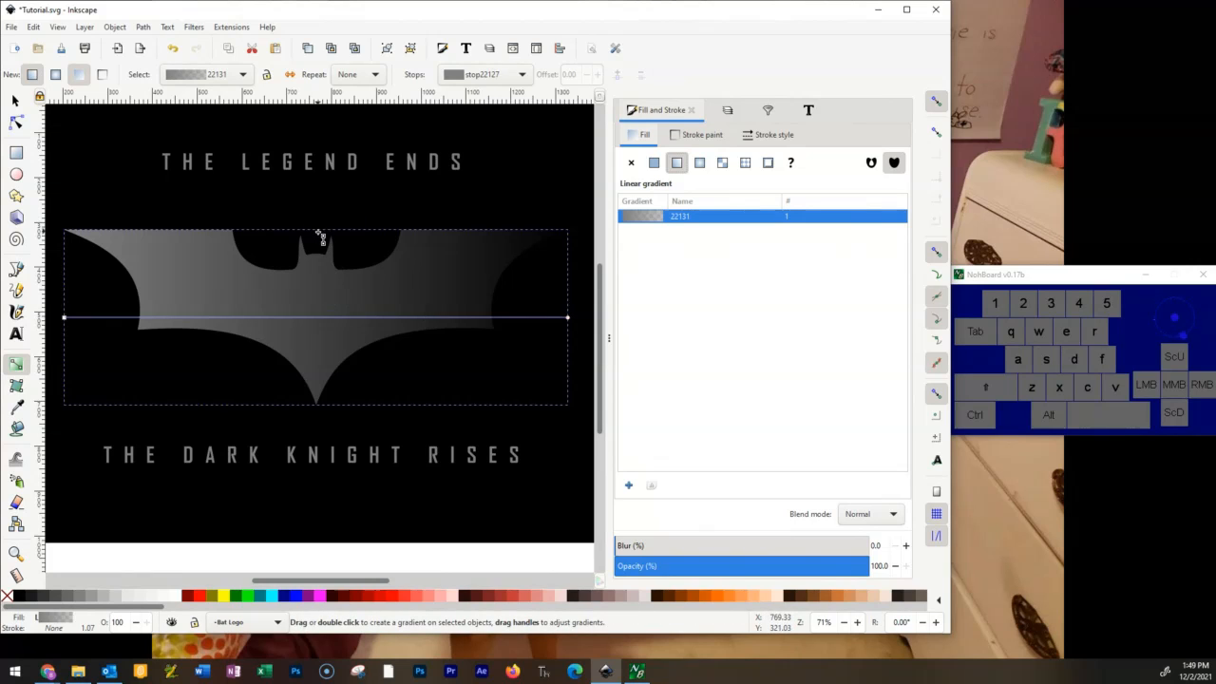
pyautogui.moveTo(316, 231)
pyautogui.mouseDown()
pyautogui.moveTo(322, 307)
pyautogui.moveTo(295, 352)
pyautogui.moveTo(311, 413)
pyautogui.mouseUp()
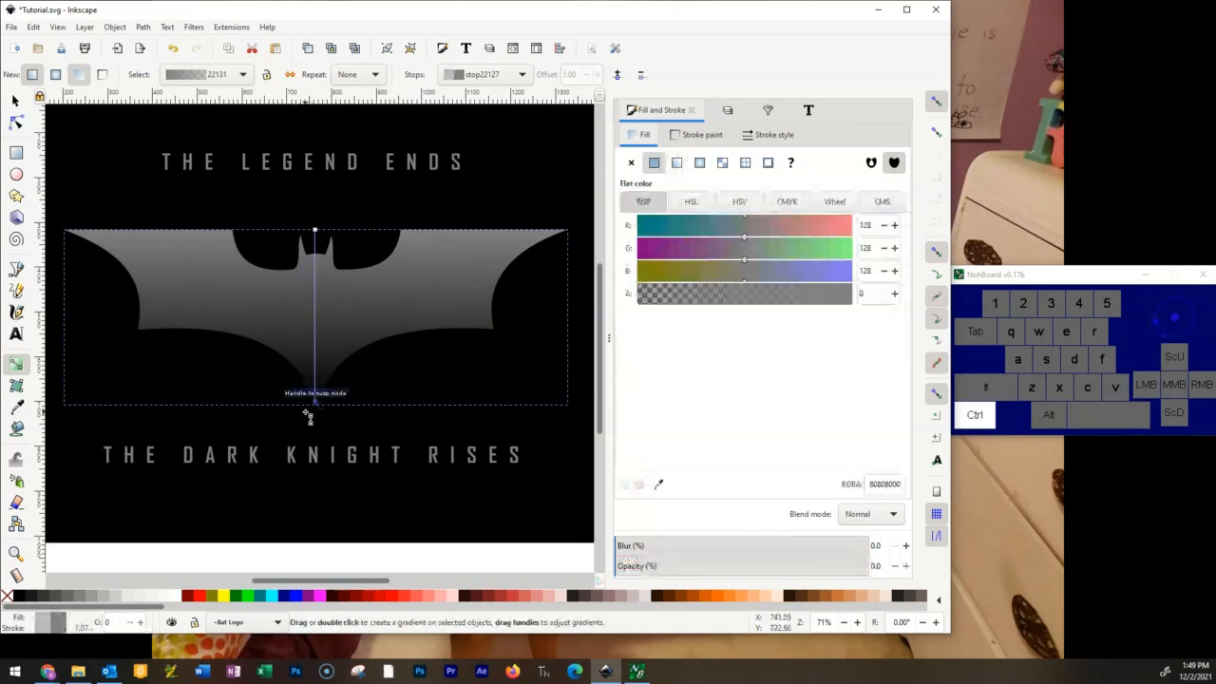
pyautogui.doubleClick(316, 318)
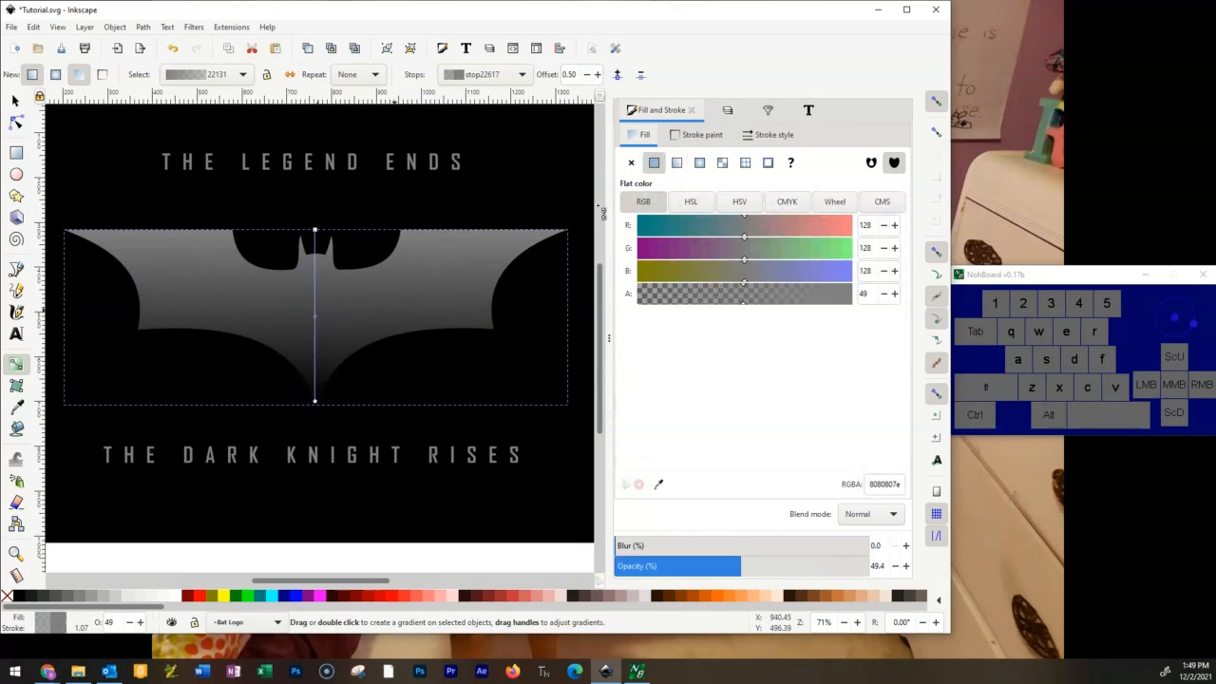
pyautogui.moveTo(318, 316)
pyautogui.mouseDown()
pyautogui.moveTo(329, 285)
pyautogui.moveTo(327, 337)
pyautogui.moveTo(328, 266)
pyautogui.moveTo(316, 351)
pyautogui.moveTo(329, 258)
pyautogui.moveTo(328, 361)
pyautogui.moveTo(320, 263)
pyautogui.moveTo(314, 385)
pyautogui.moveTo(314, 315)
pyautogui.mouseUp()
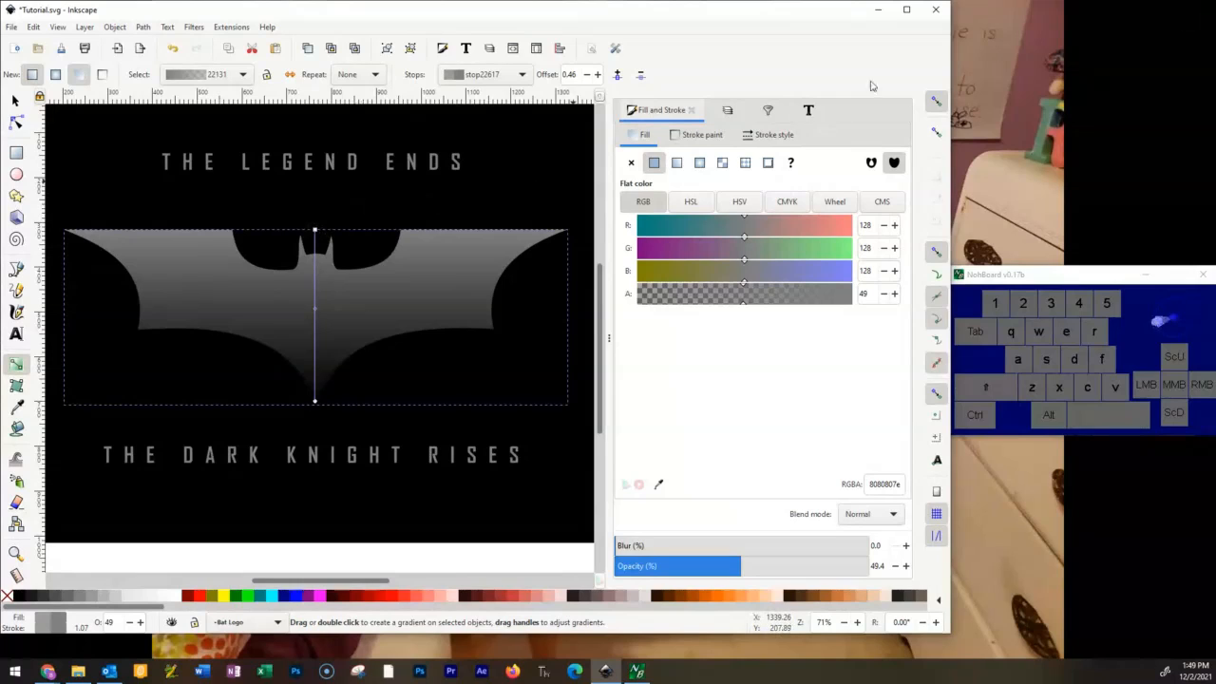
# Examine the emblem's shading on the Original Image layer with Bat Logo and Black Background hidden, and restore the previous layer visibility.
pyautogui.click(727, 118)
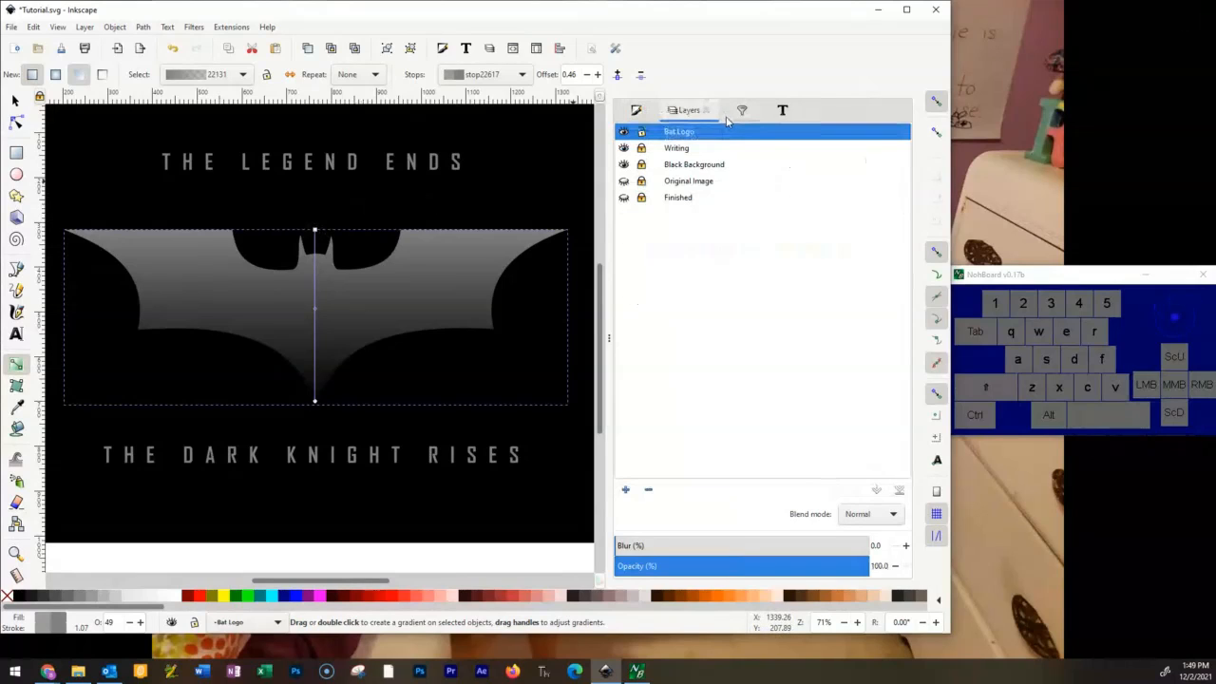
pyautogui.click(624, 181)
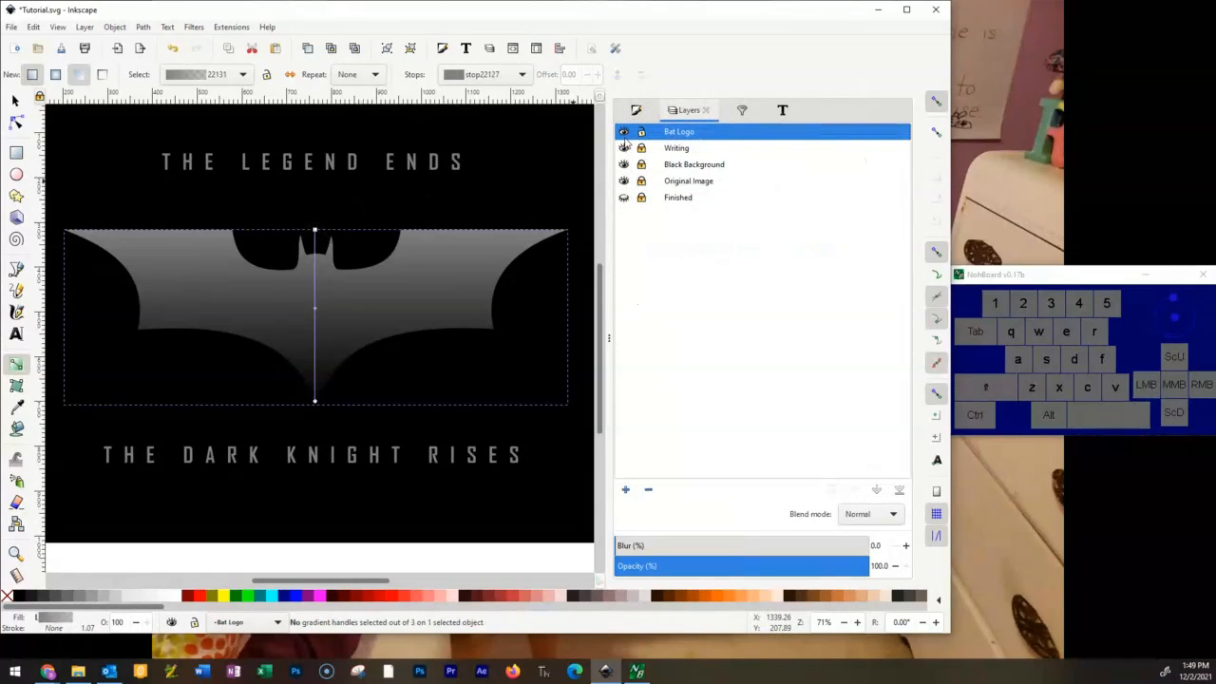
pyautogui.click(624, 132)
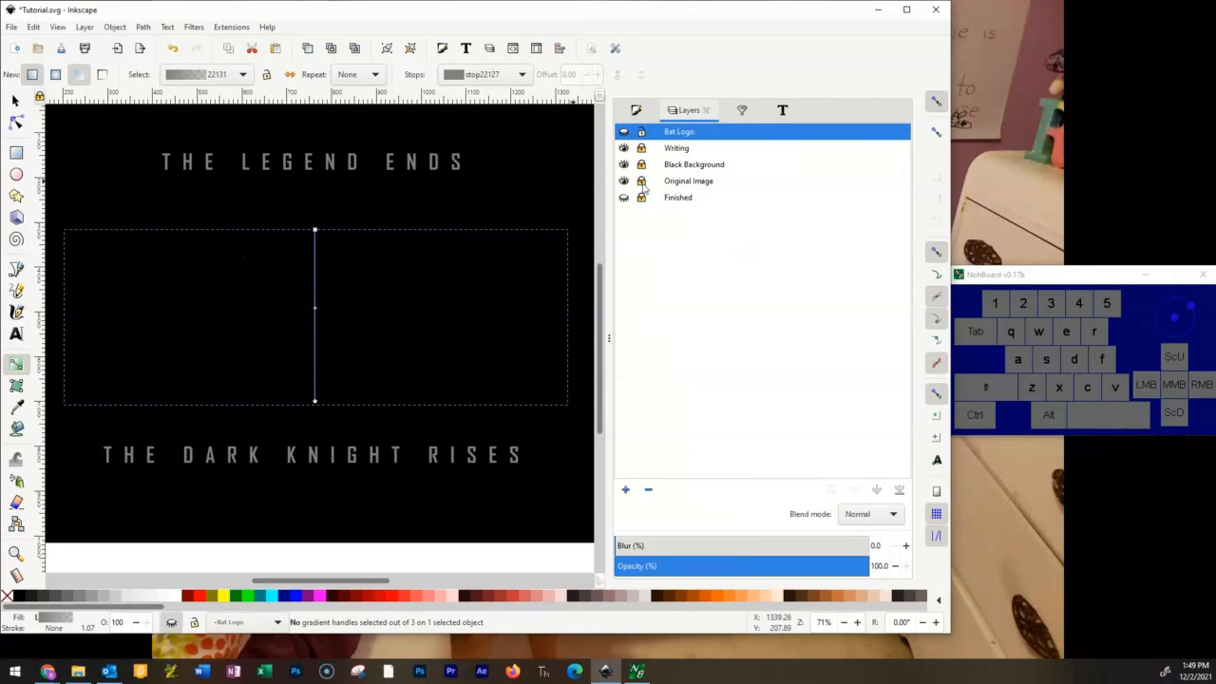
pyautogui.click(624, 165)
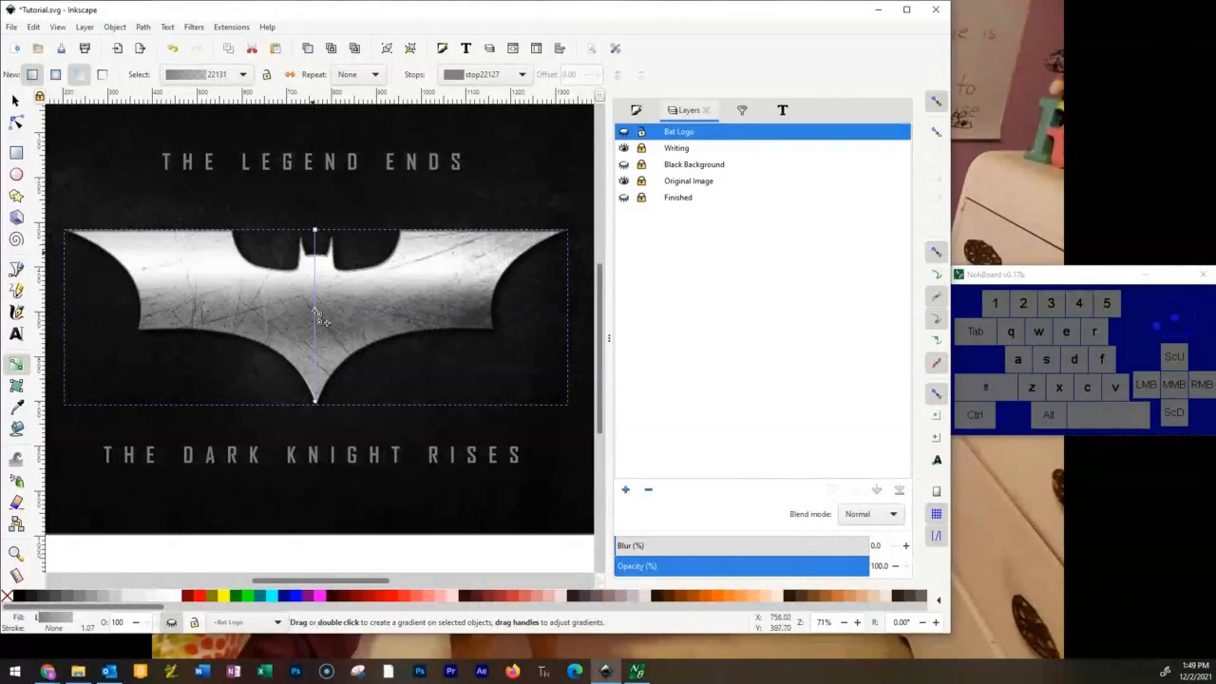
pyautogui.click(623, 182)
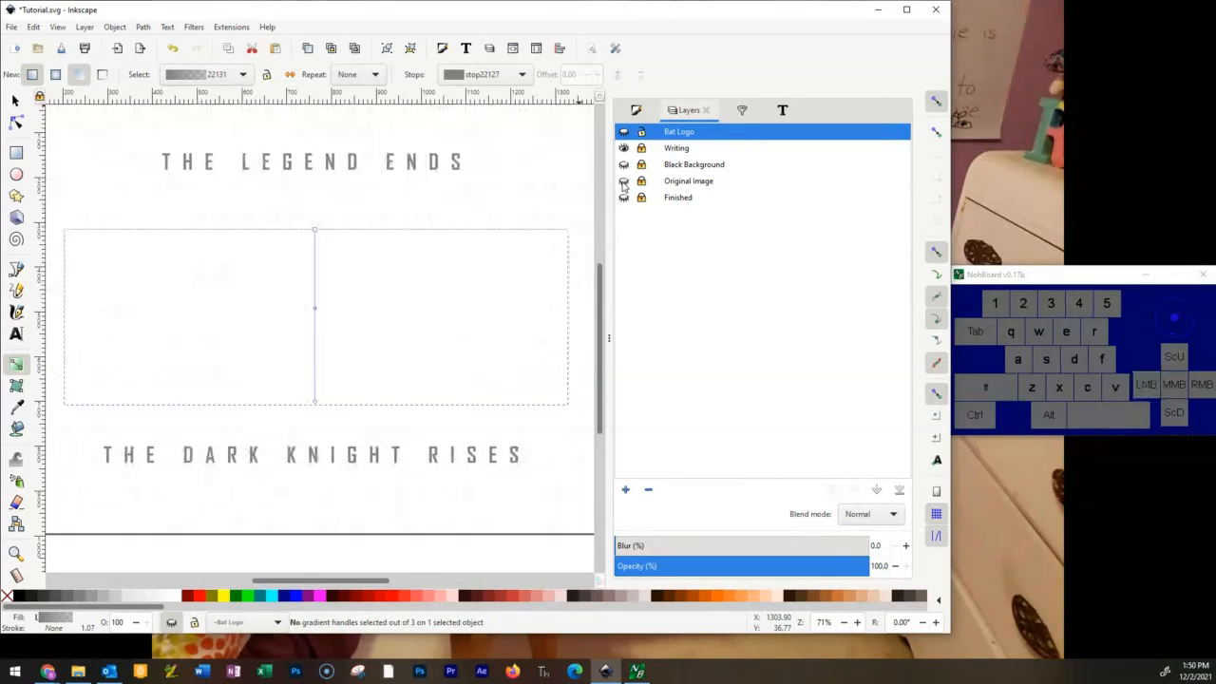
pyautogui.click(623, 166)
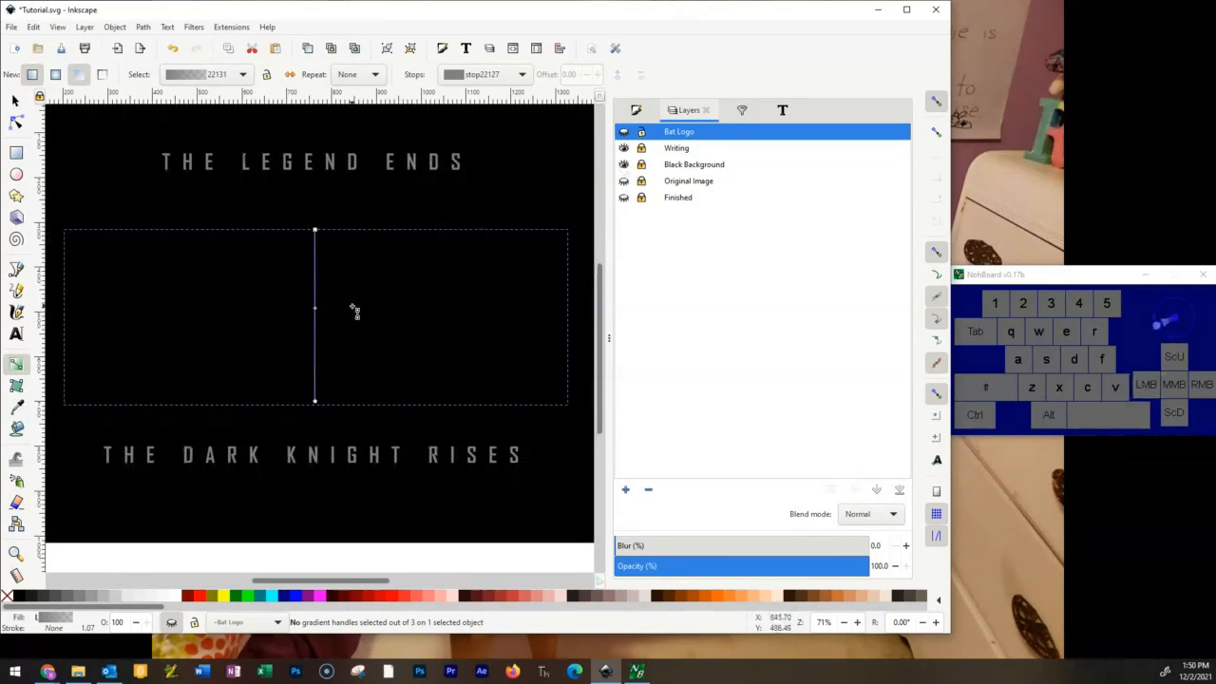
pyautogui.click(623, 132)
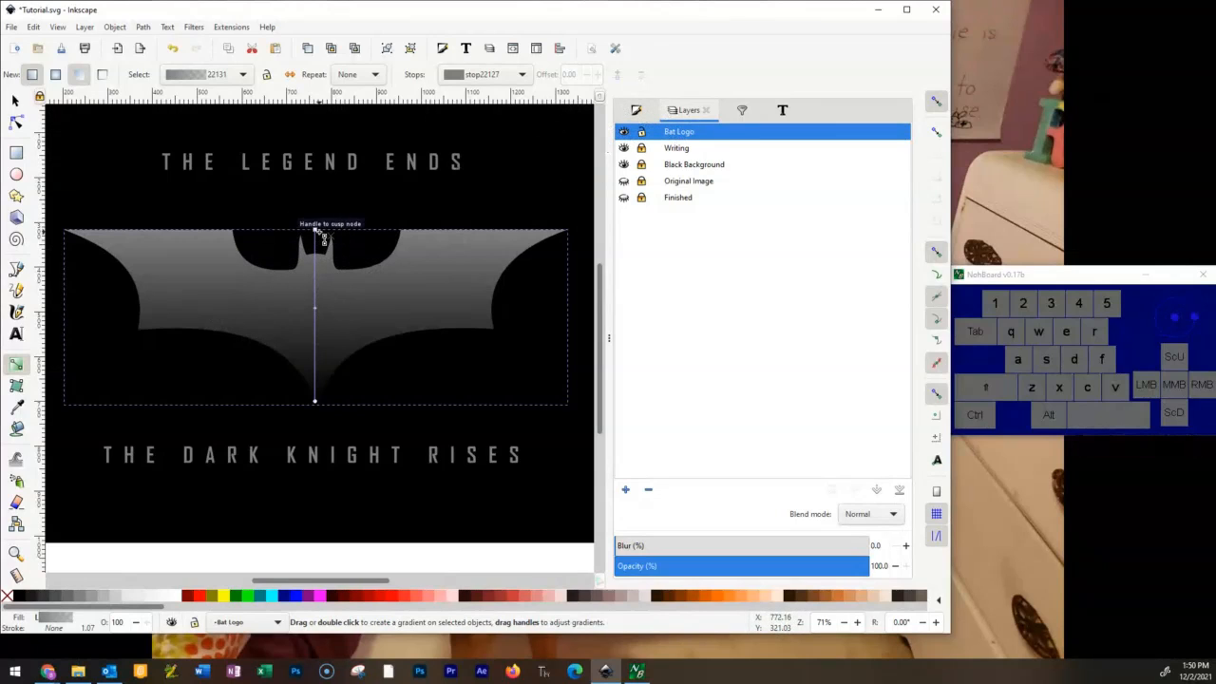
# Recolour the top stop of the emblem's gradient light pinkish grey e9d8d8 and set its alpha to 88.
pyautogui.click(648, 112)
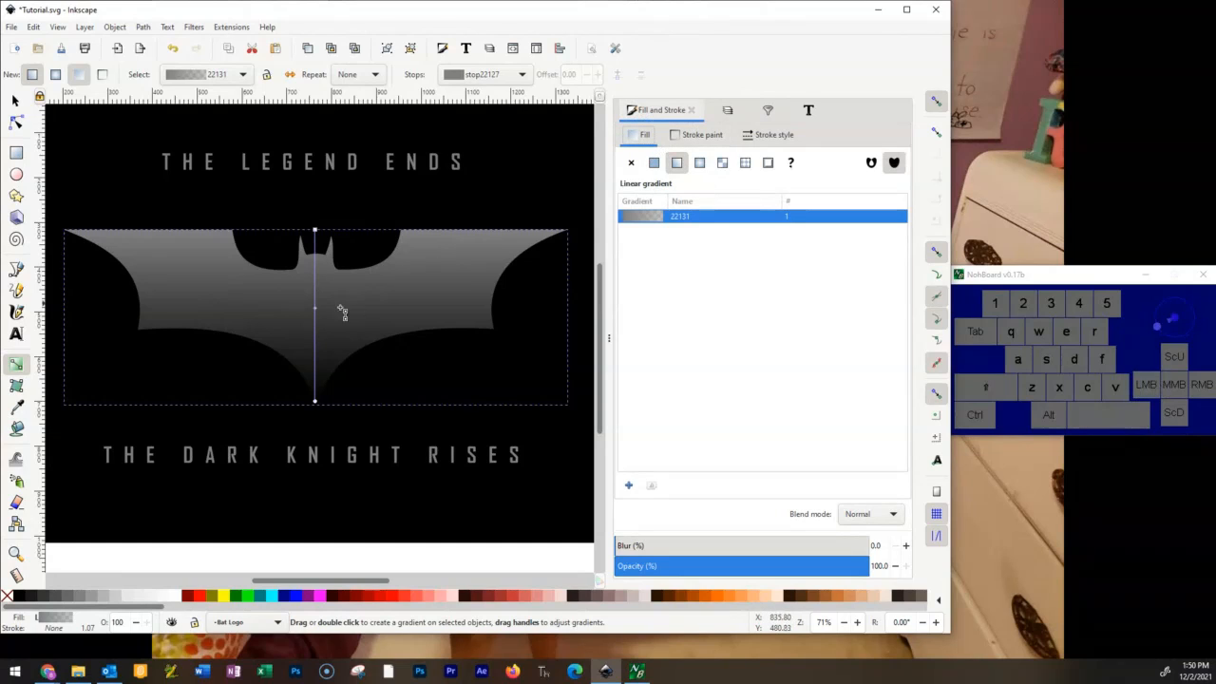
pyautogui.click(316, 232)
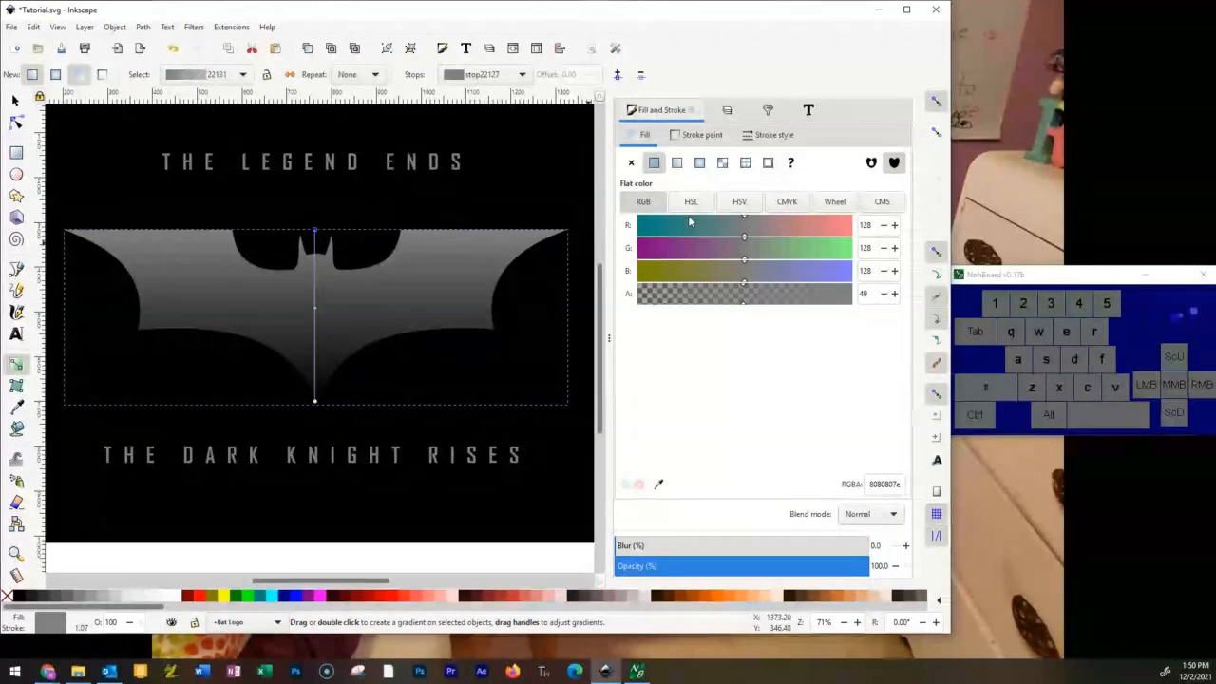
pyautogui.click(833, 203)
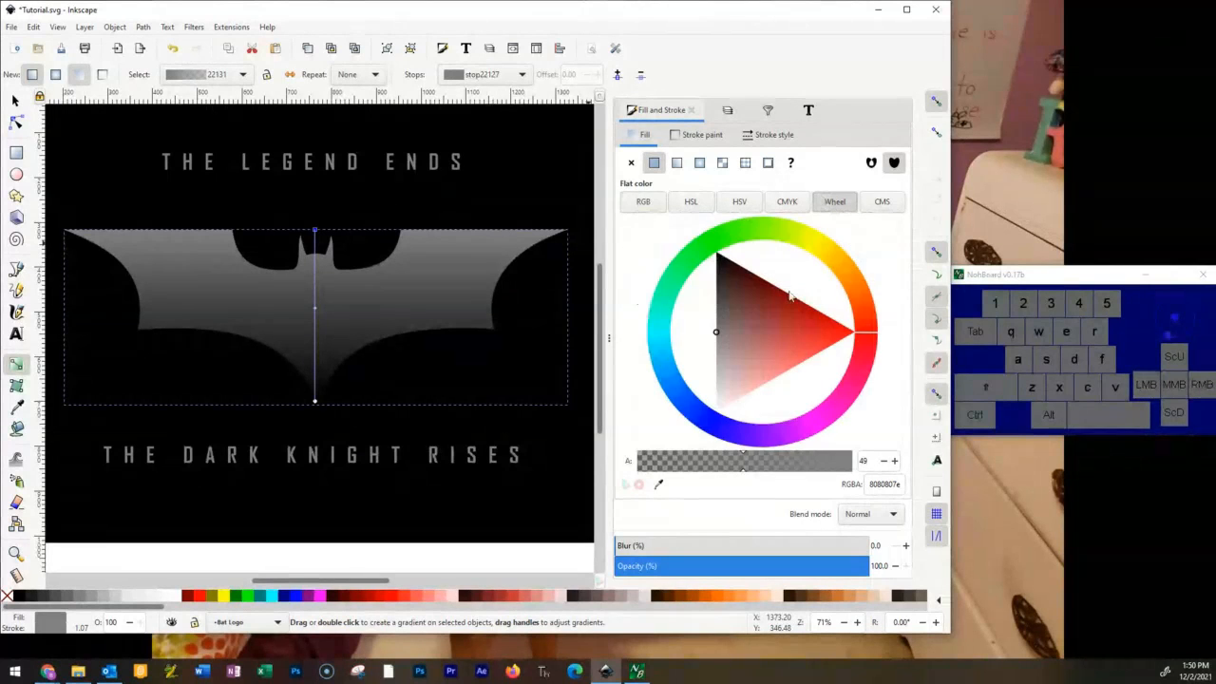
pyautogui.moveTo(727, 335); pyautogui.dragTo(725, 392)
pyautogui.moveTo(801, 471); pyautogui.dragTo(736, 465)
pyautogui.moveTo(829, 461); pyautogui.dragTo(835, 462)
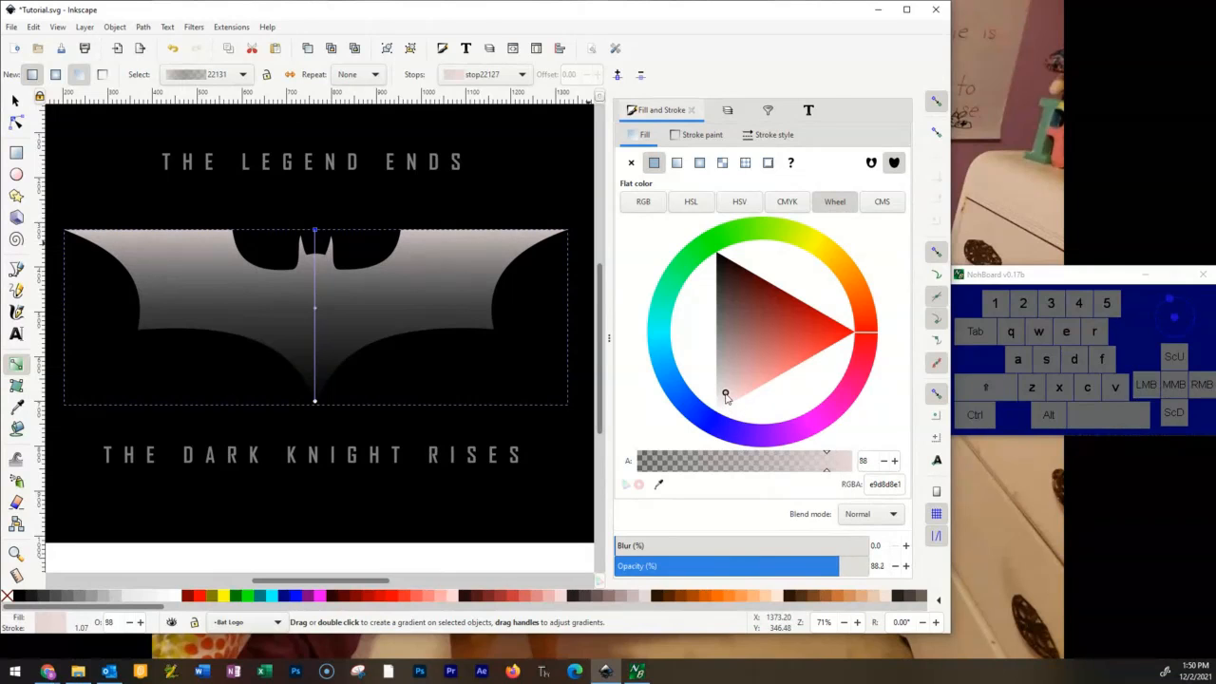
# Shift the top stop's hue to cyan, lightening it to a pale blue-white e6f2f3 with alpha 84.
pyautogui.moveTo(722, 405)
pyautogui.mouseDown()
pyautogui.moveTo(706, 377)
pyautogui.moveTo(722, 396)
pyautogui.mouseUp()
pyautogui.moveTo(837, 328)
pyautogui.mouseDown()
pyautogui.moveTo(801, 390)
pyautogui.moveTo(804, 361)
pyautogui.moveTo(864, 341)
pyautogui.moveTo(735, 420)
pyautogui.moveTo(710, 404)
pyautogui.moveTo(686, 340)
pyautogui.moveTo(806, 257)
pyautogui.mouseUp()
pyautogui.click(719, 306)
pyautogui.click(680, 339)
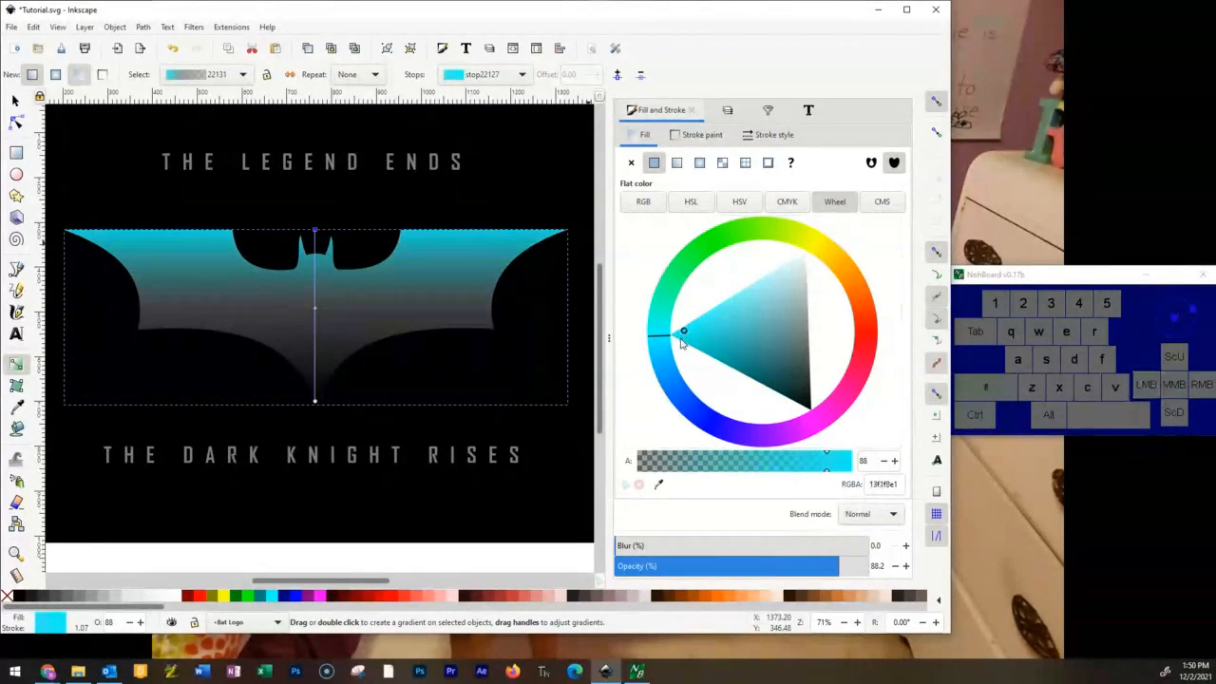
pyautogui.moveTo(678, 338); pyautogui.dragTo(802, 265)
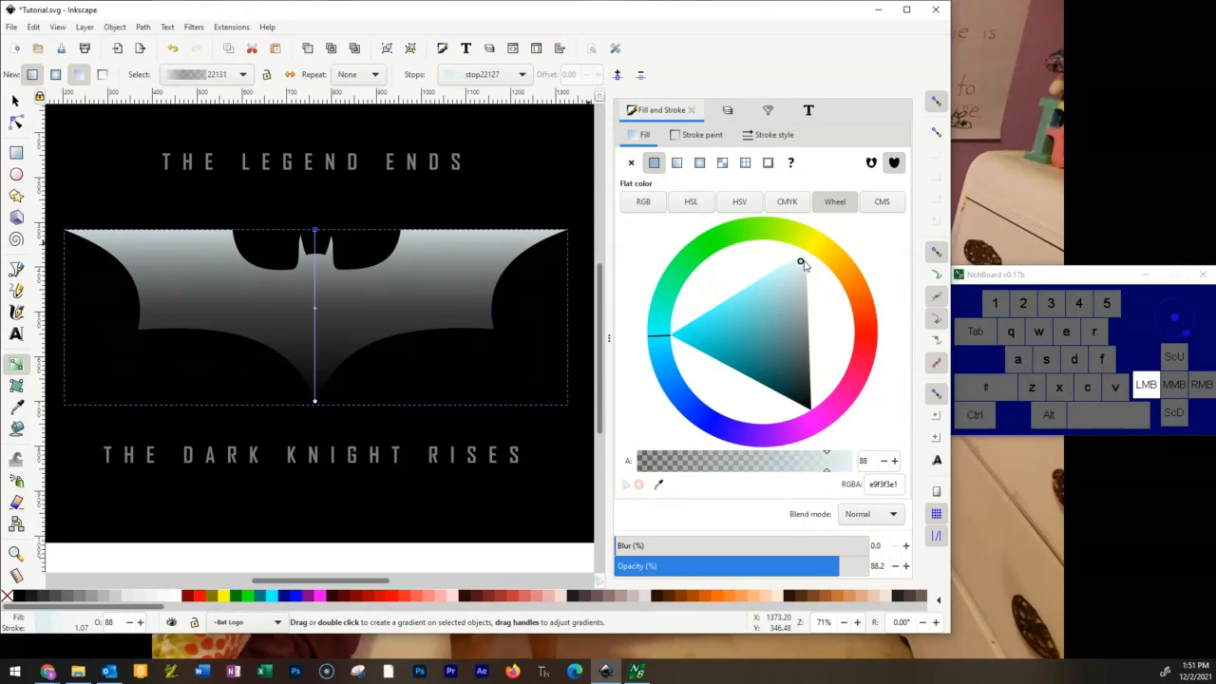
pyautogui.moveTo(802, 264); pyautogui.dragTo(798, 263)
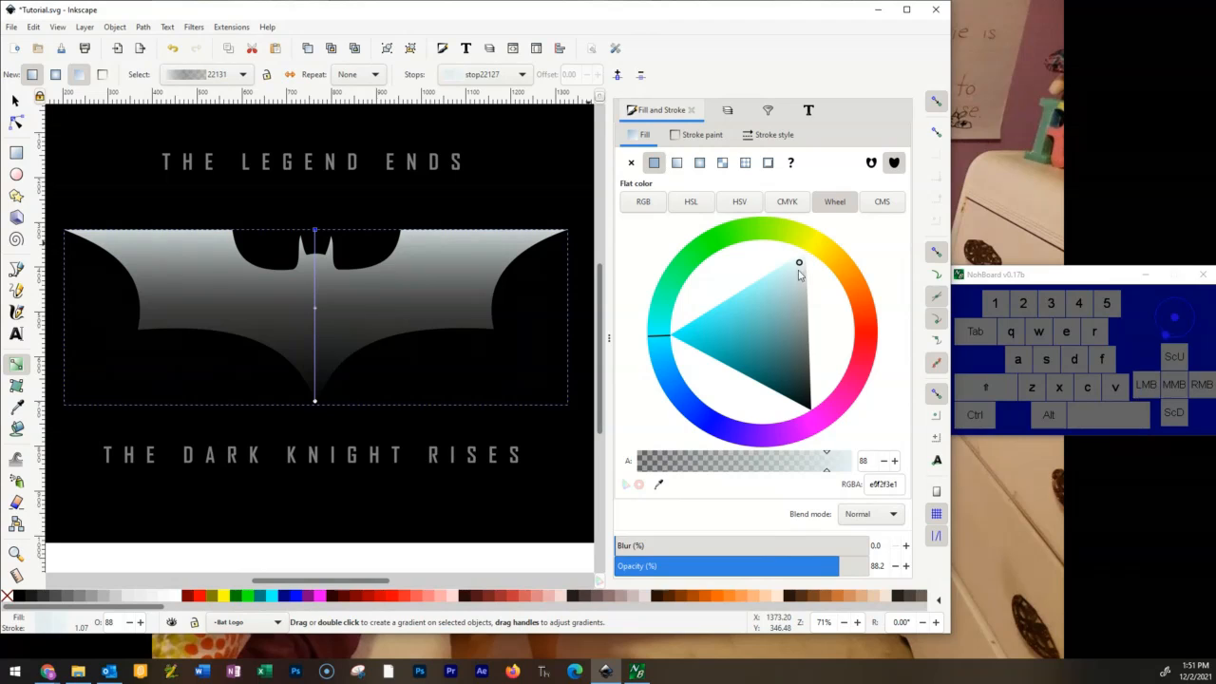
pyautogui.moveTo(774, 461); pyautogui.dragTo(819, 474)
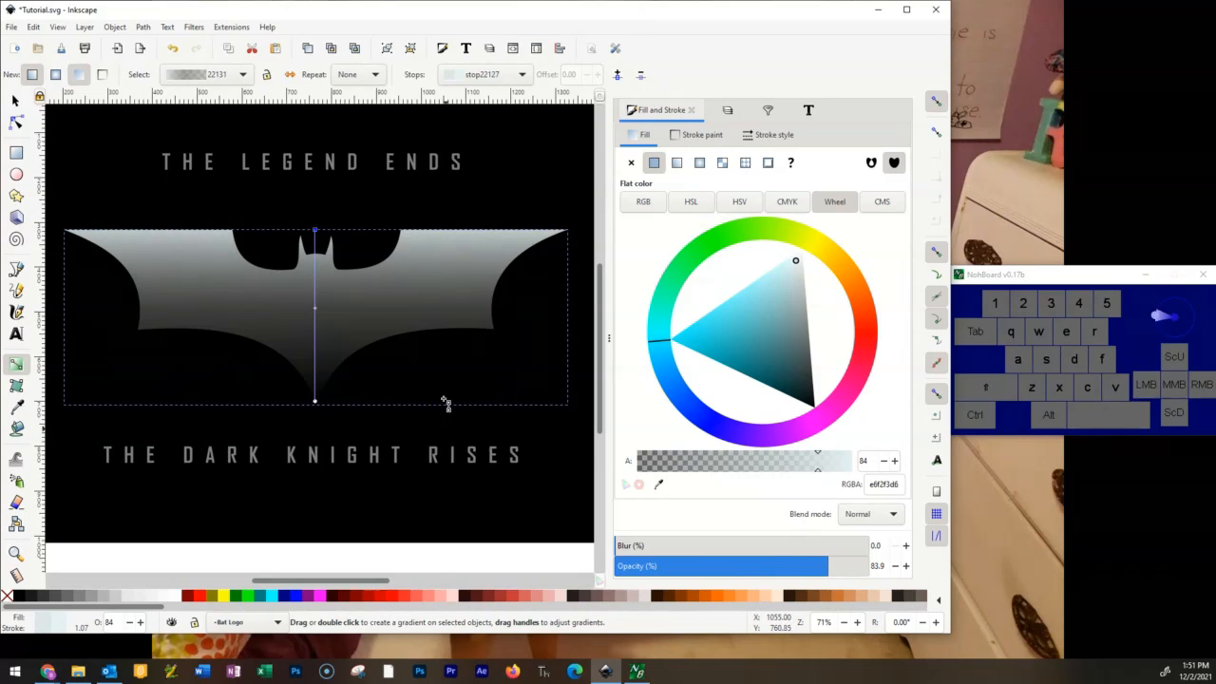
# Darken the gradient's middle stop to dark grey 4d4747 with alpha 37.
pyautogui.click(317, 313)
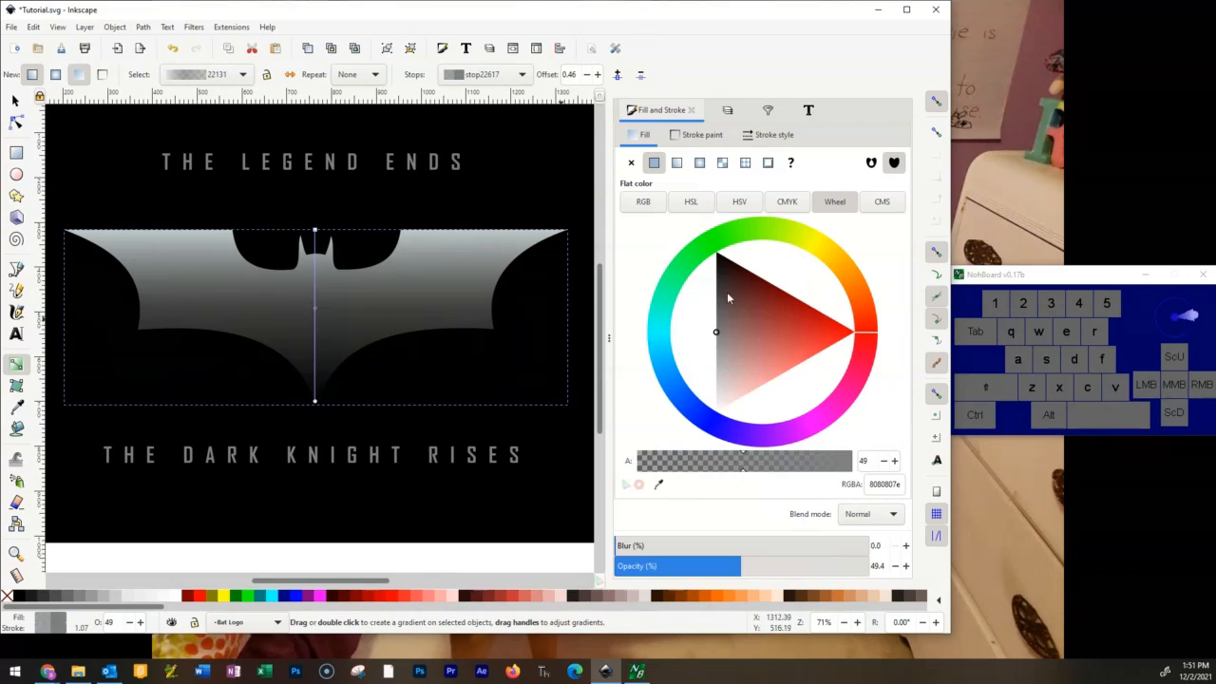
pyautogui.moveTo(720, 335); pyautogui.dragTo(719, 296)
pyautogui.moveTo(741, 461); pyautogui.dragTo(716, 465)
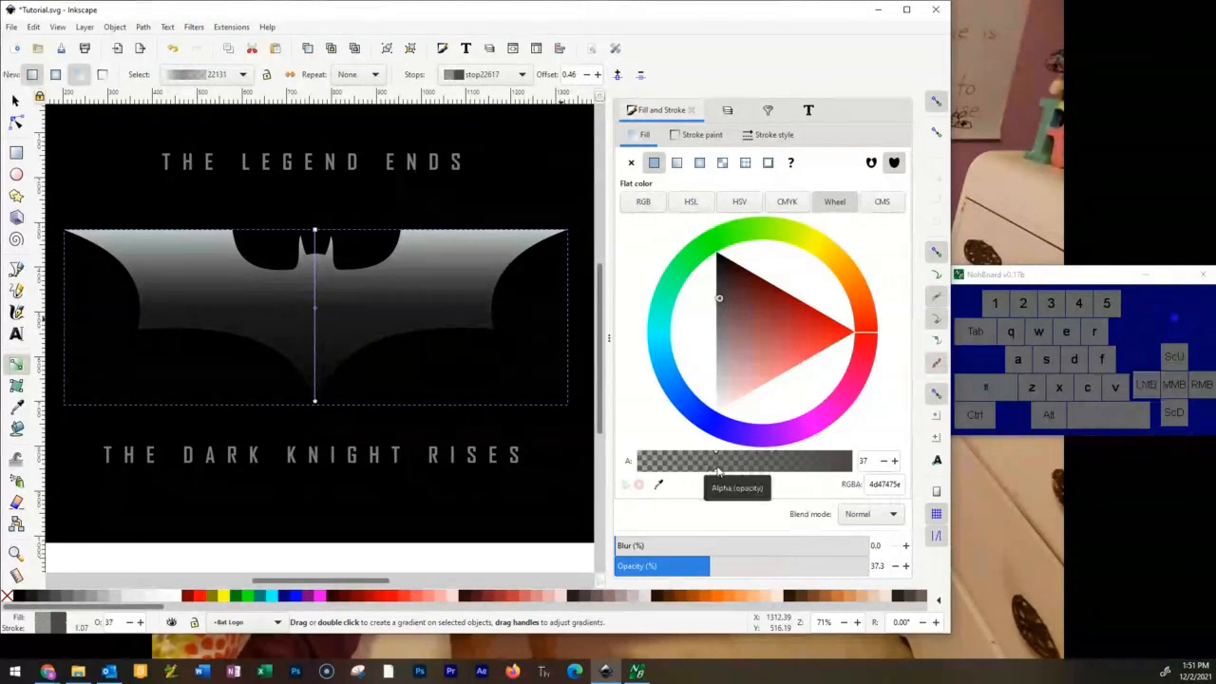
# Recolour the gradient's lower end stop light grey e5d0d0 and raise its alpha to about 78.
pyautogui.click(315, 401)
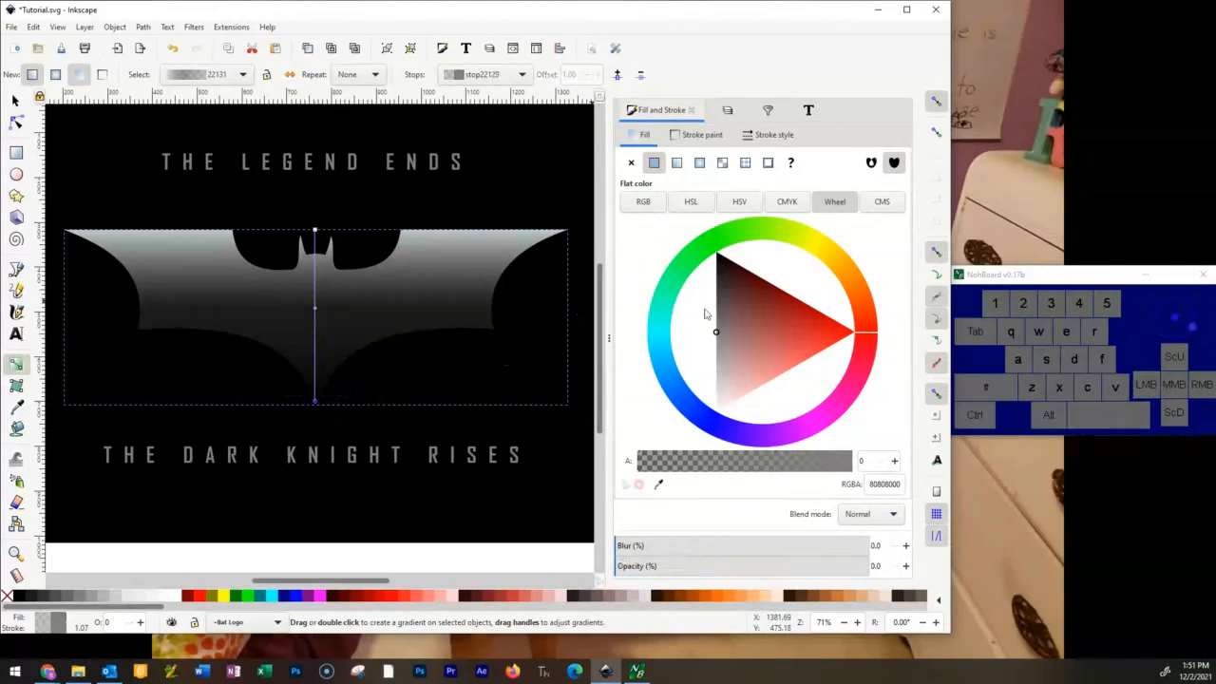
pyautogui.moveTo(693, 465); pyautogui.dragTo(804, 466)
pyautogui.moveTo(729, 332); pyautogui.dragTo(727, 389)
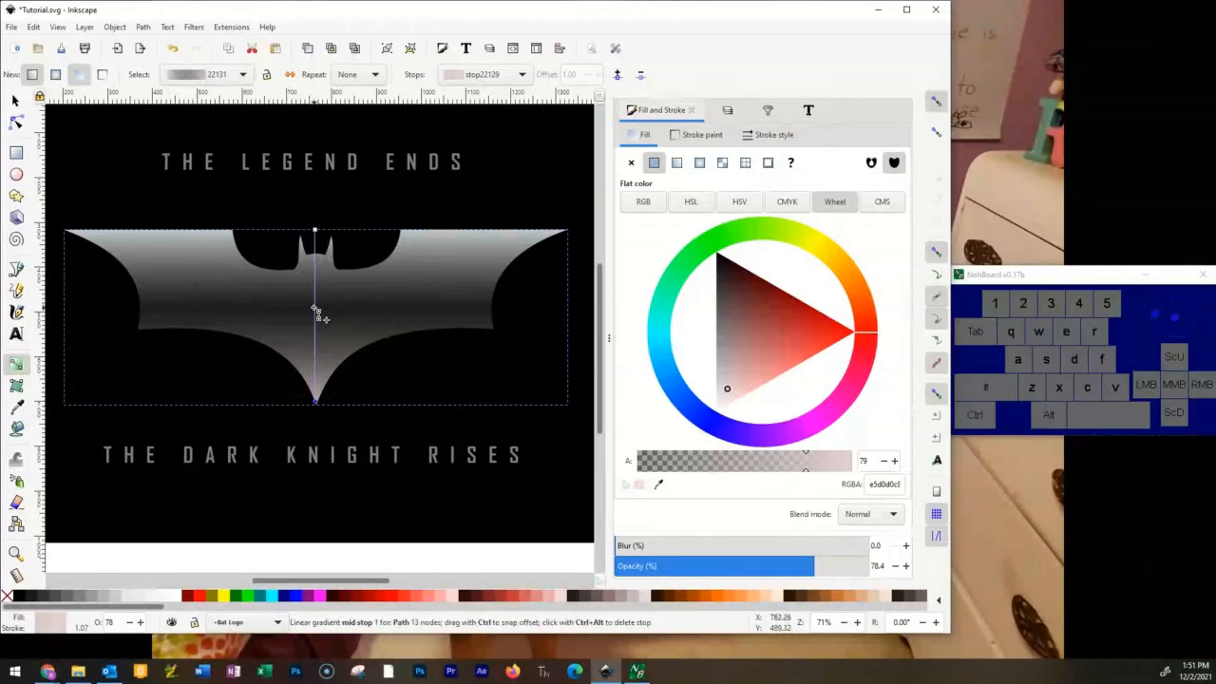
# Move the middle stop up to offset 0.44 and recolour it medium grey a79d9d with alpha 47.
pyautogui.moveTo(315, 308)
pyautogui.mouseDown()
pyautogui.moveTo(316, 286)
pyautogui.moveTo(317, 321)
pyautogui.moveTo(317, 307)
pyautogui.mouseUp()
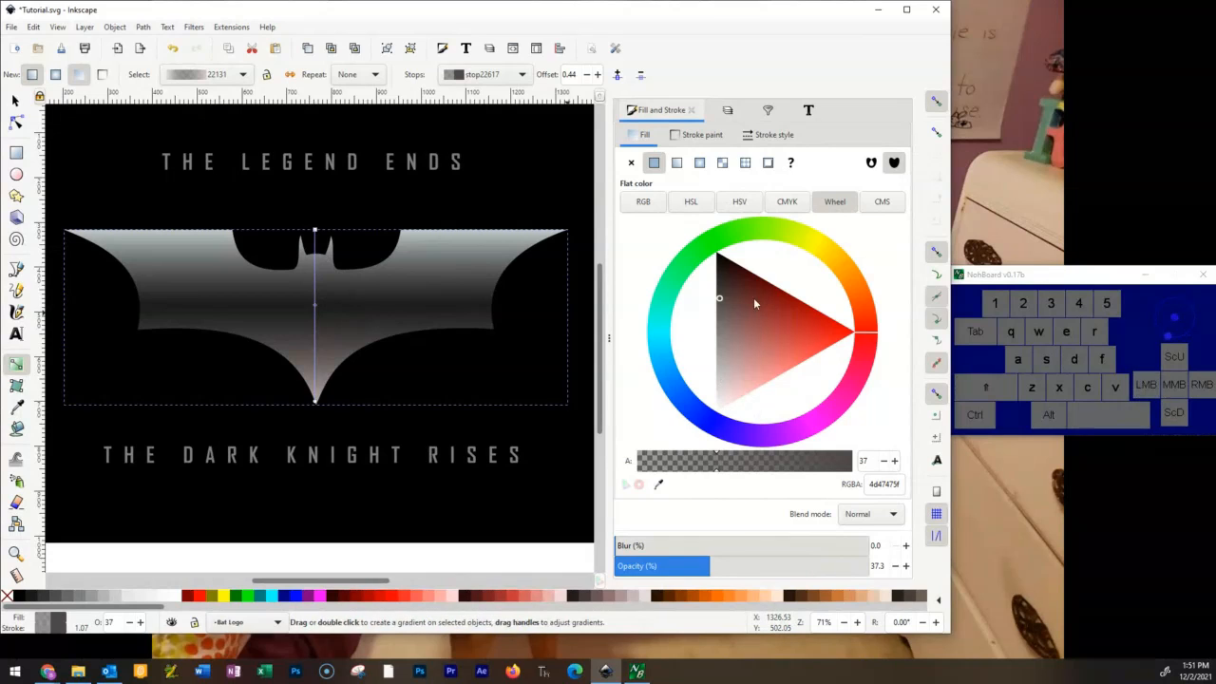
pyautogui.click(314, 230)
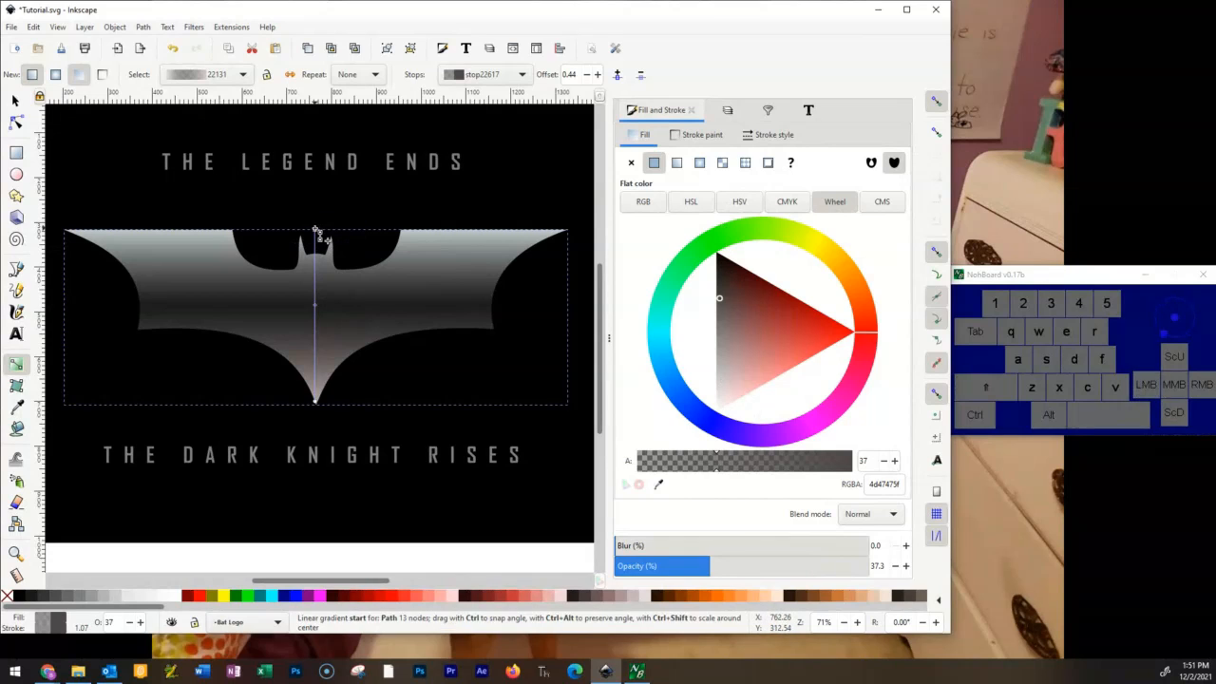
pyautogui.click(317, 308)
pyautogui.moveTo(718, 298)
pyautogui.mouseDown()
pyautogui.moveTo(735, 360)
pyautogui.moveTo(732, 328)
pyautogui.moveTo(721, 353)
pyautogui.mouseUp()
pyautogui.moveTo(737, 468)
pyautogui.mouseDown()
pyautogui.moveTo(692, 482)
pyautogui.moveTo(743, 486)
pyautogui.mouseUp()
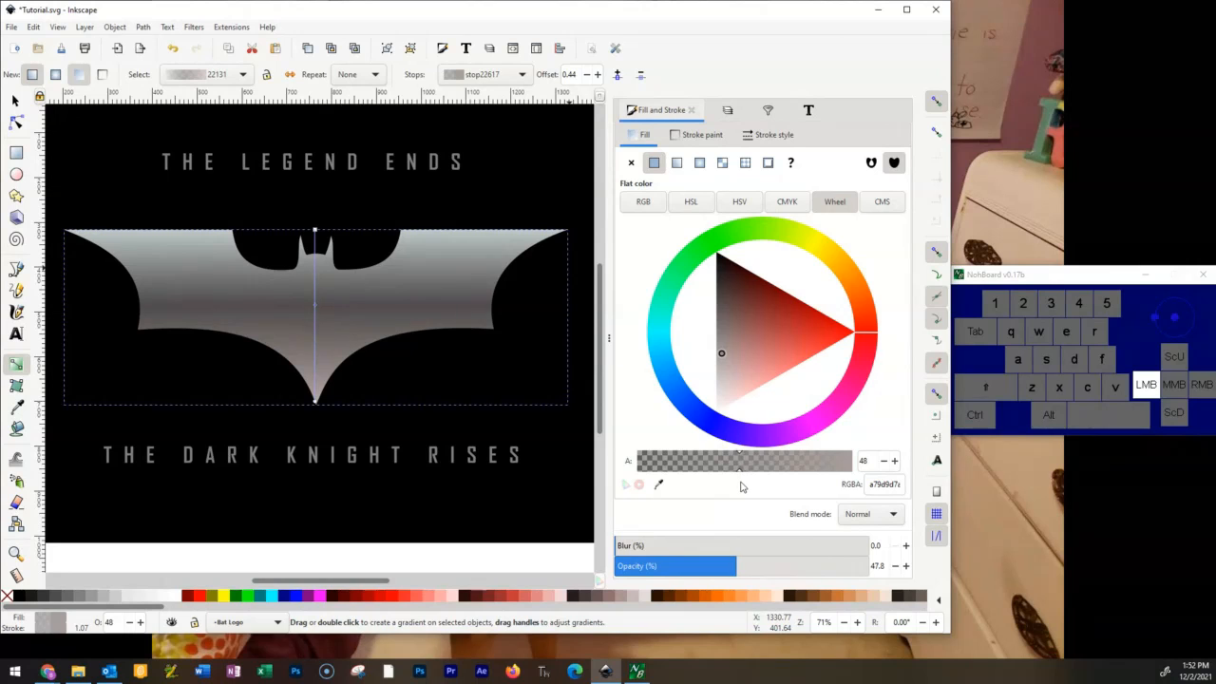
pyautogui.moveTo(742, 486); pyautogui.dragTo(739, 486)
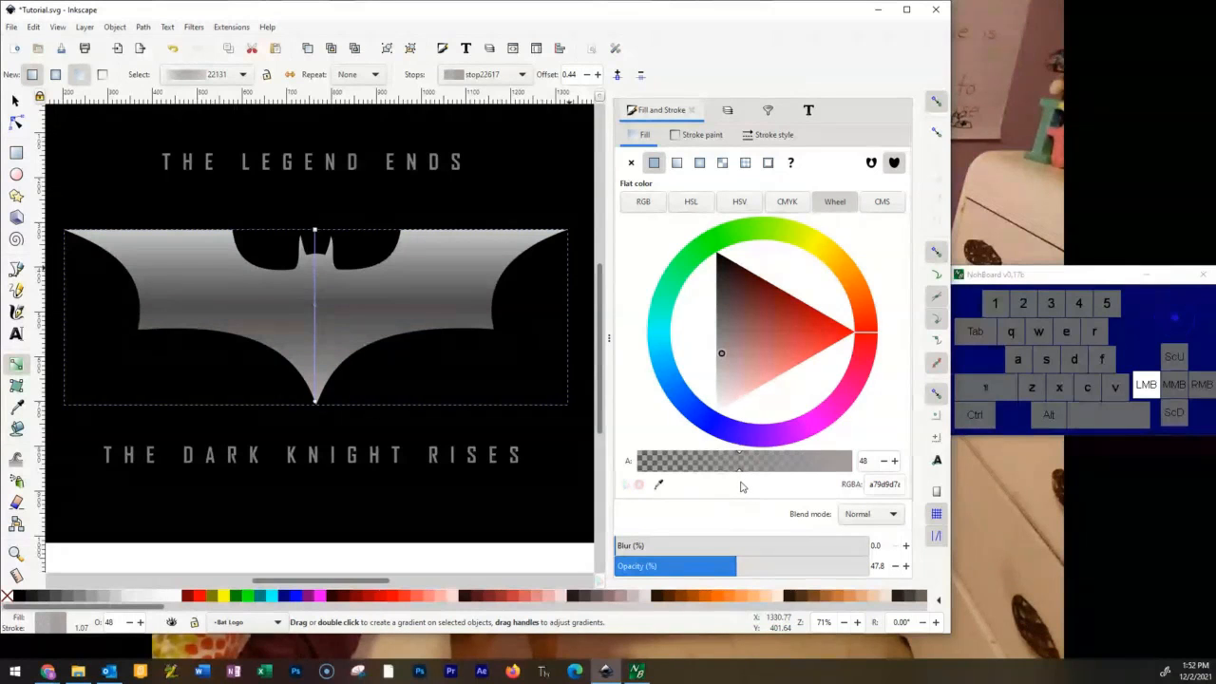
# Try flat, linear and radial fills on the emblem, and undo them back to the vertical multi-stop gradient.
pyautogui.click(676, 163)
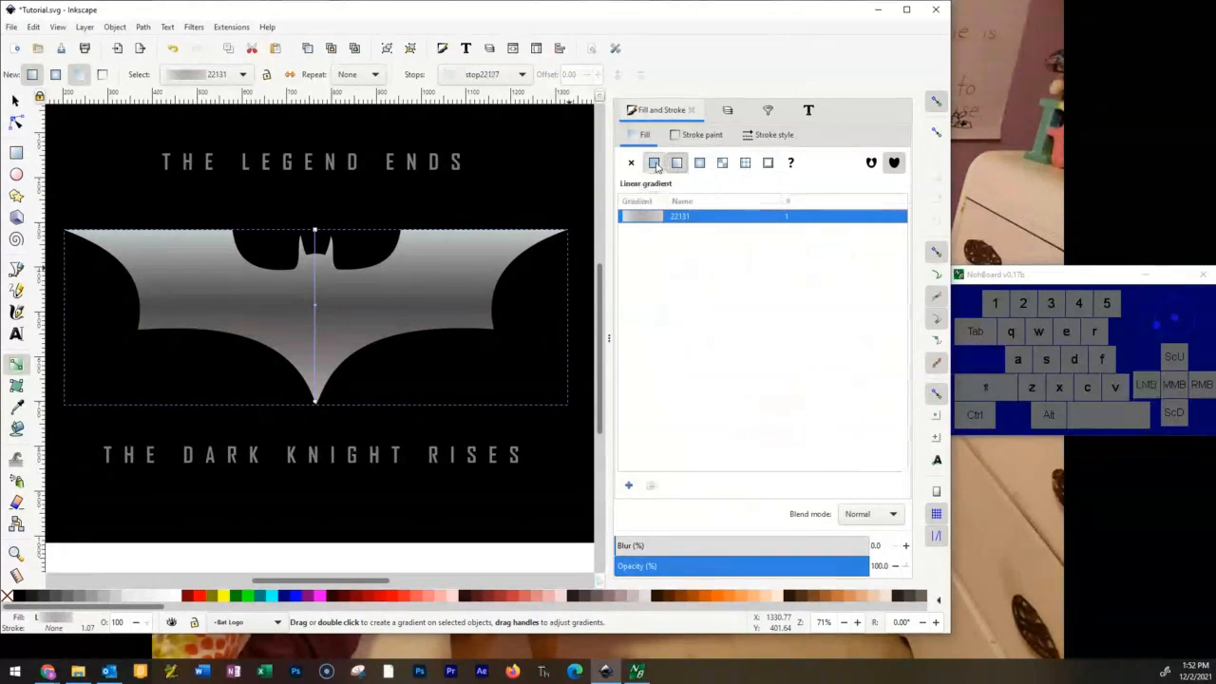
pyautogui.click(654, 164)
pyautogui.click(676, 162)
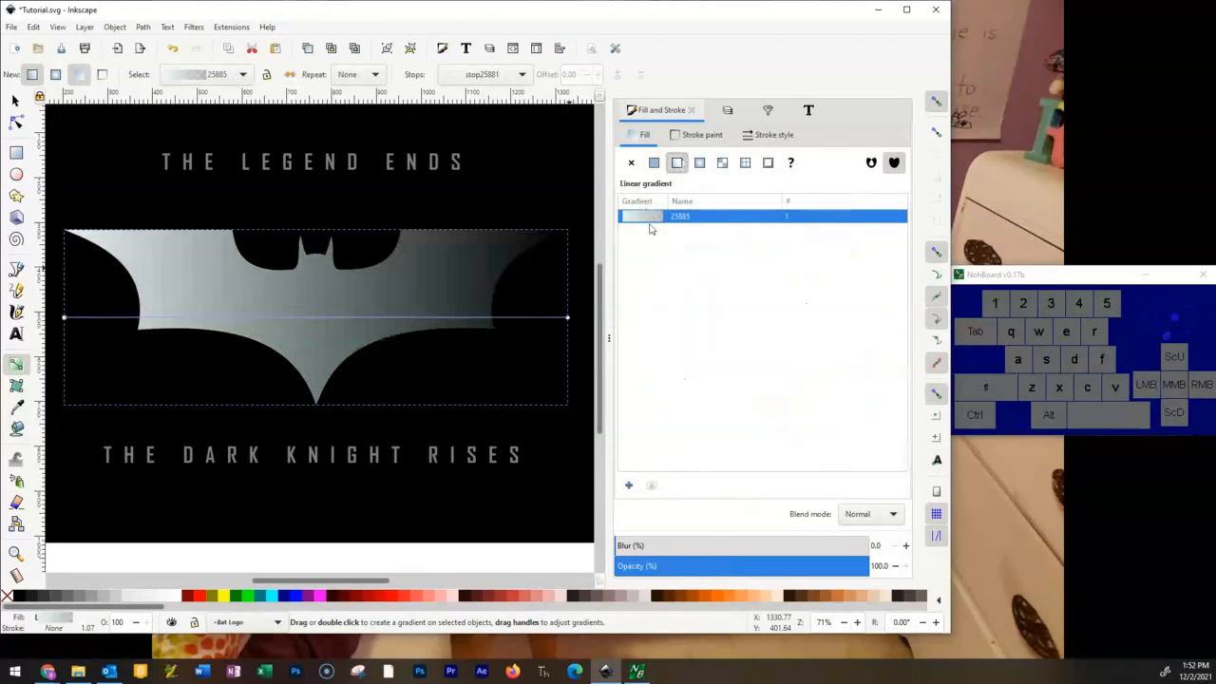
pyautogui.click(699, 164)
pyautogui.click(677, 163)
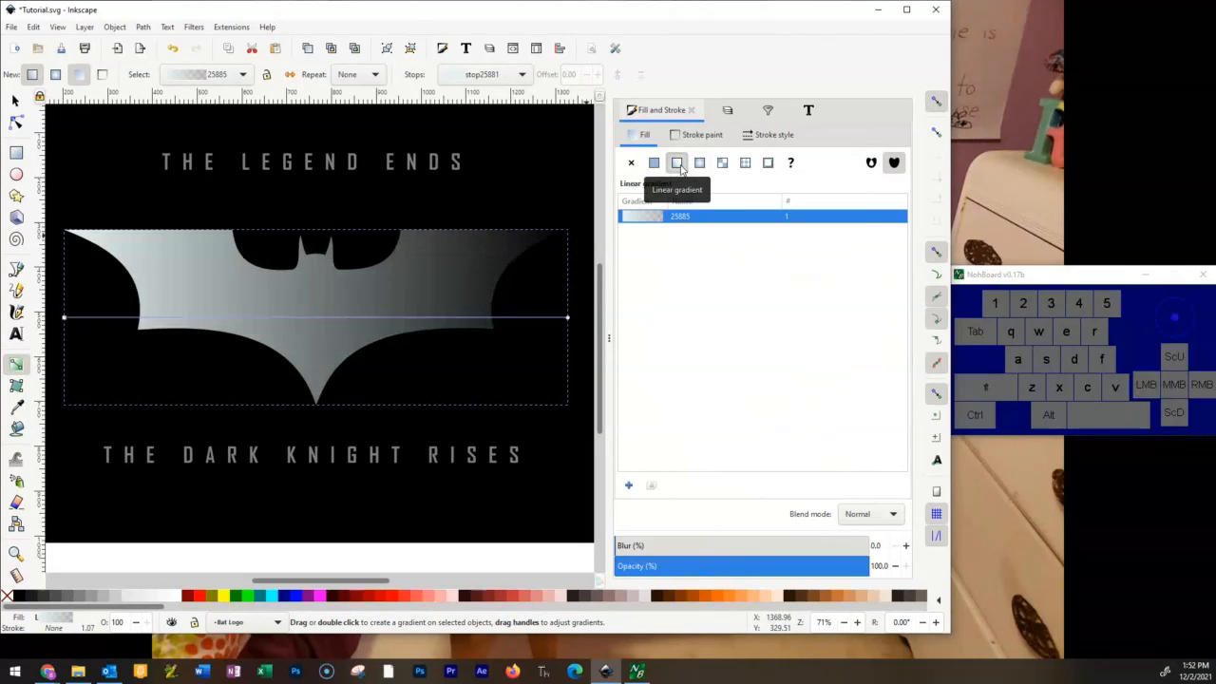
pyautogui.hotkey('ctrl', 'z')
pyautogui.hotkey('ctrl', 'z')
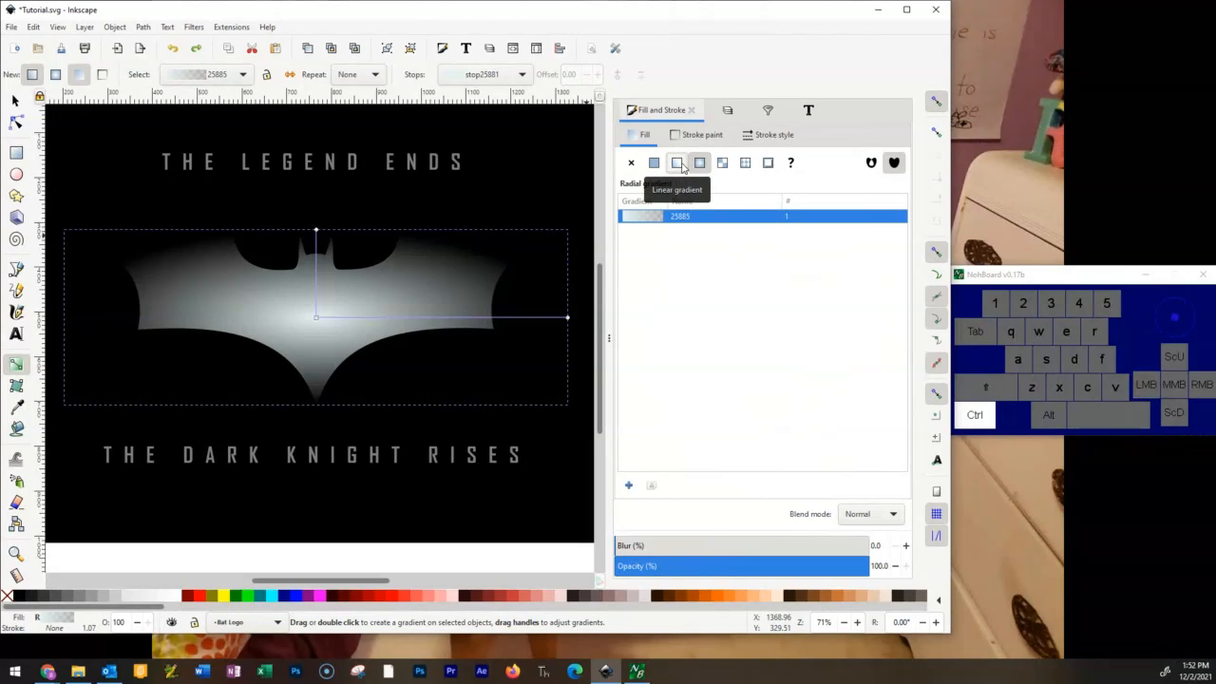
pyautogui.hotkey('ctrl', 'z')
pyautogui.hotkey('ctrl', 'z')
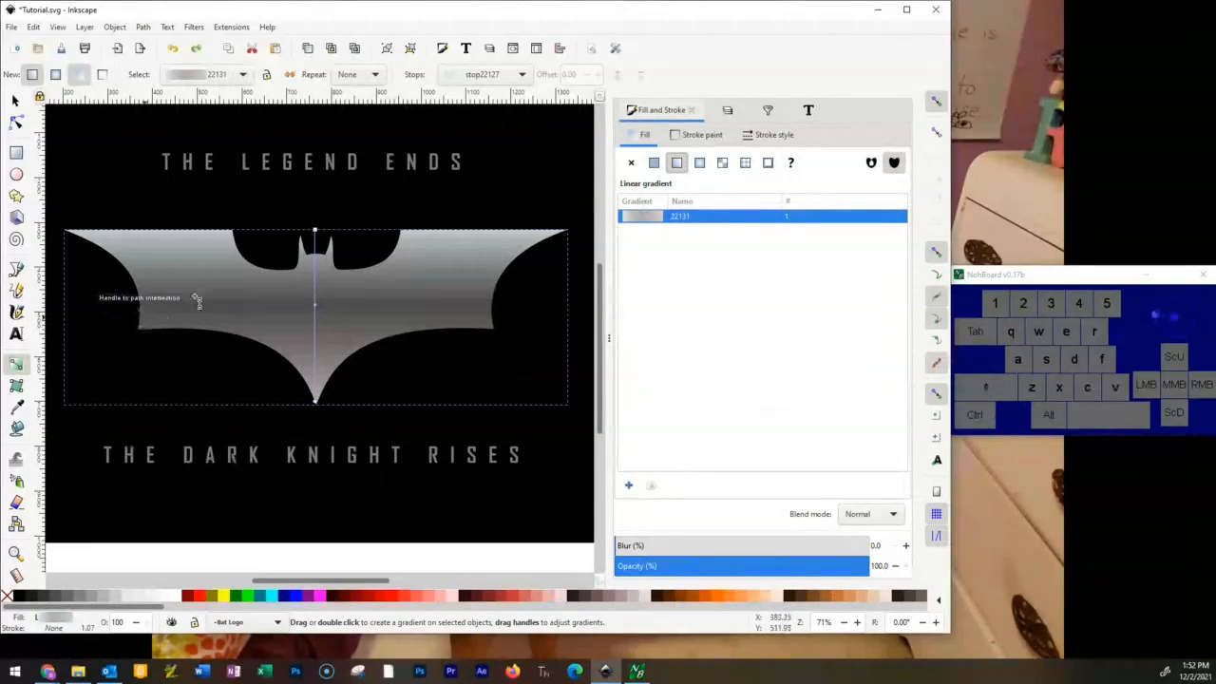
# Add a stop above the middle one at offset 0.23 with a red hue, and another in the gradient's lower half.
pyautogui.scroll(2, 278, 318)
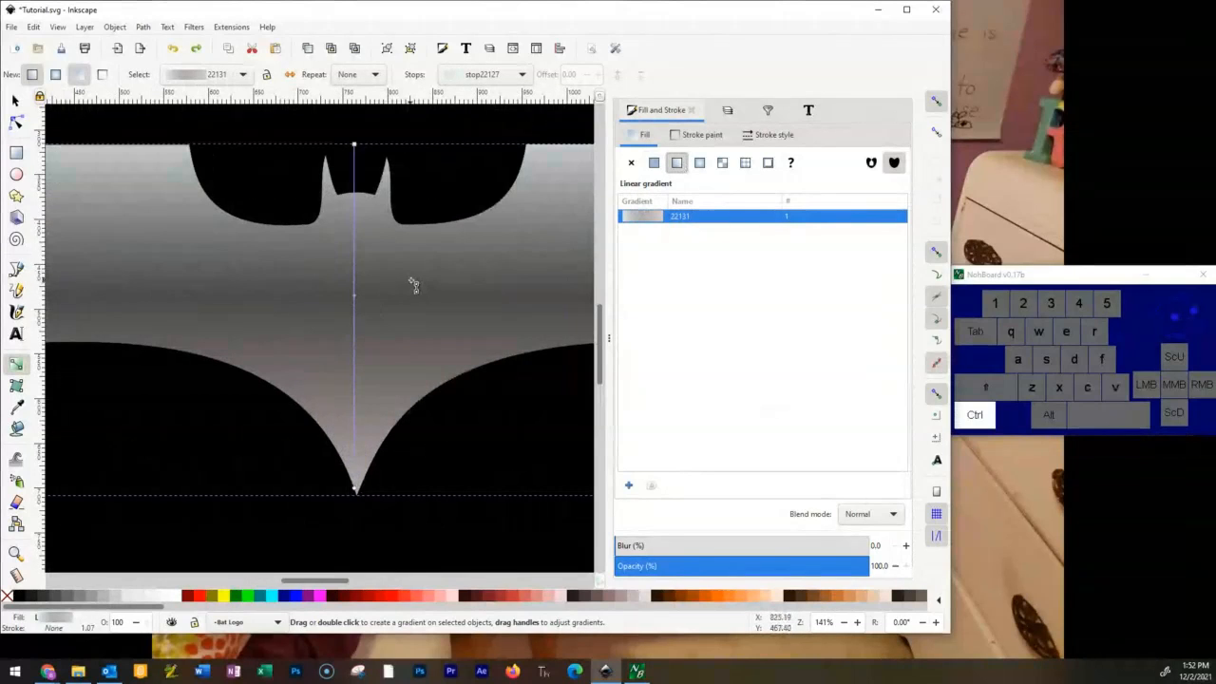
pyautogui.scroll(-2, 412, 283)
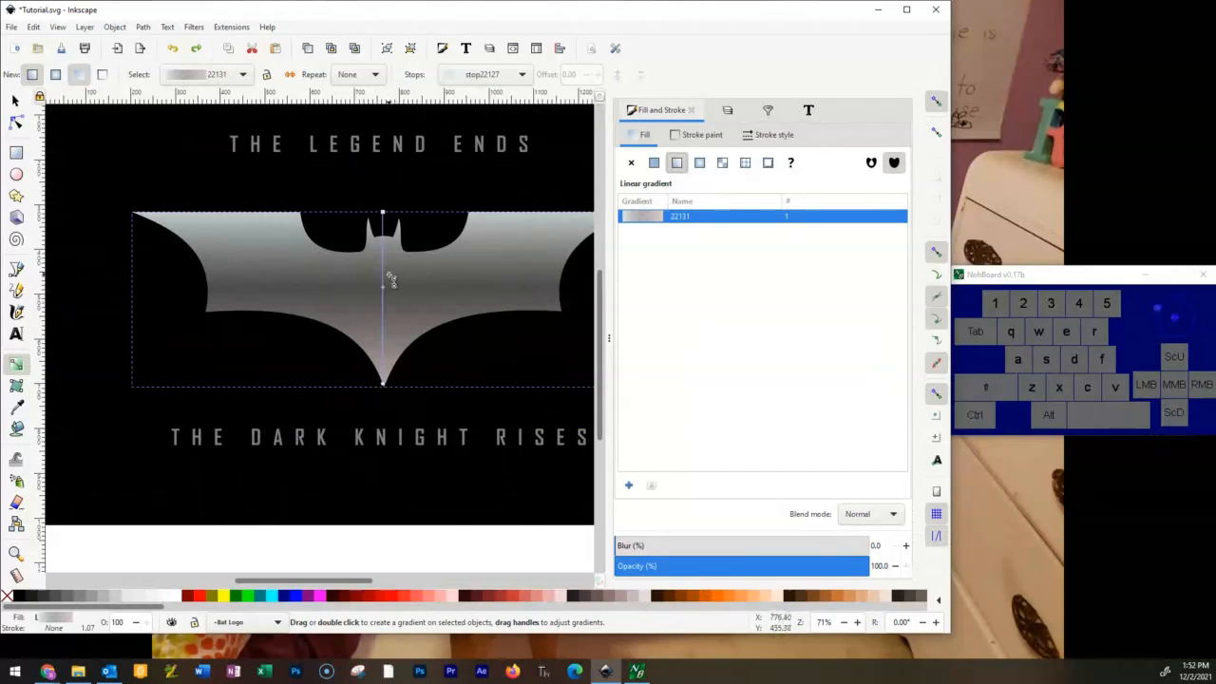
pyautogui.moveTo(386, 264); pyautogui.dragTo(394, 264)
pyautogui.hotkey('ctrl', 'z')
pyautogui.doubleClick(382, 254)
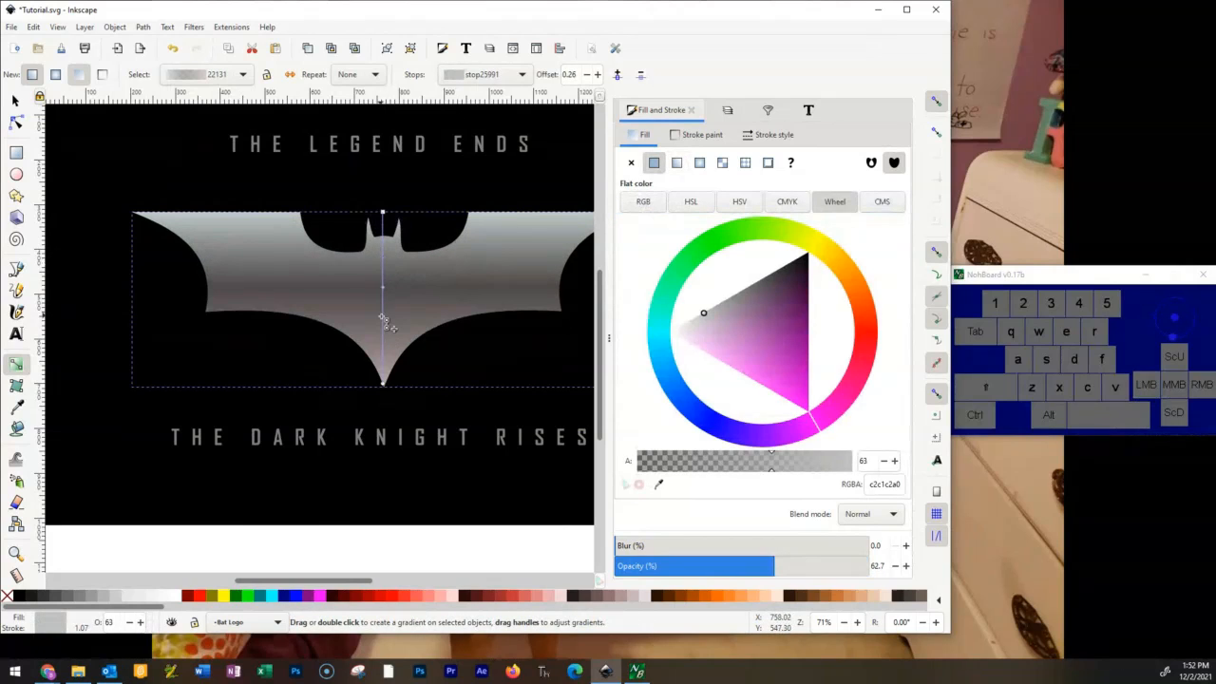
pyautogui.doubleClick(383, 327)
pyautogui.moveTo(385, 329); pyautogui.dragTo(384, 344)
pyautogui.moveTo(385, 257)
pyautogui.mouseDown()
pyautogui.moveTo(387, 243)
pyautogui.moveTo(389, 255)
pyautogui.mouseUp()
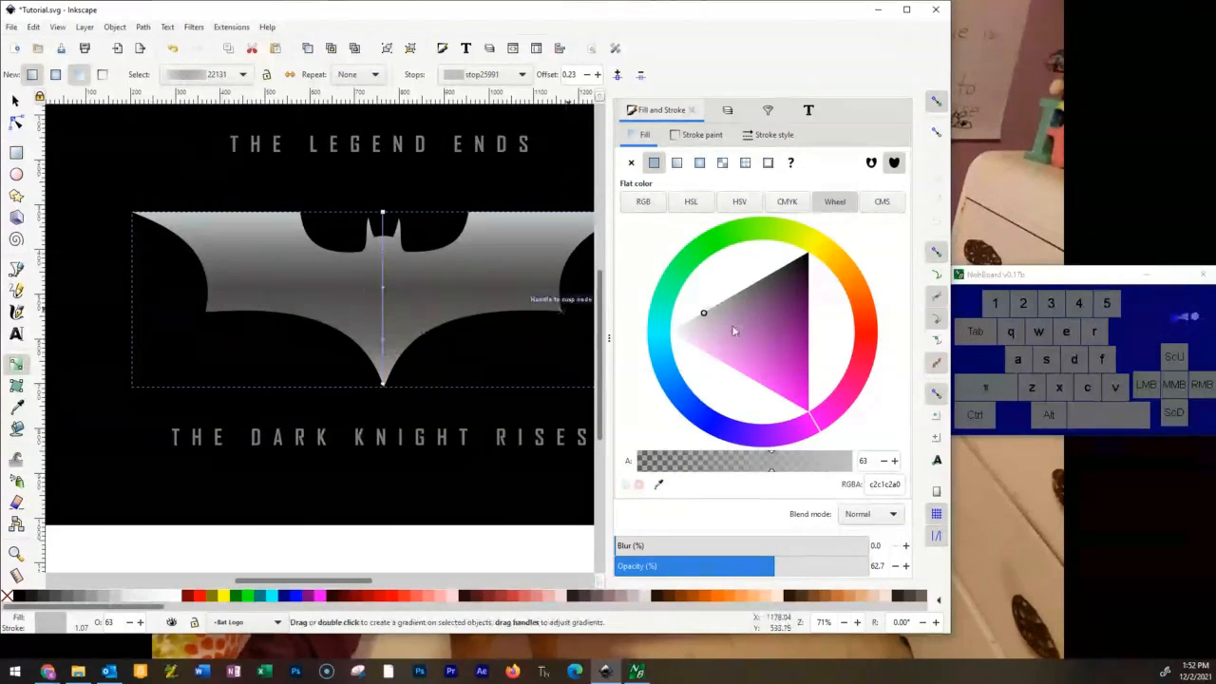
pyautogui.moveTo(827, 408); pyautogui.dragTo(866, 329)
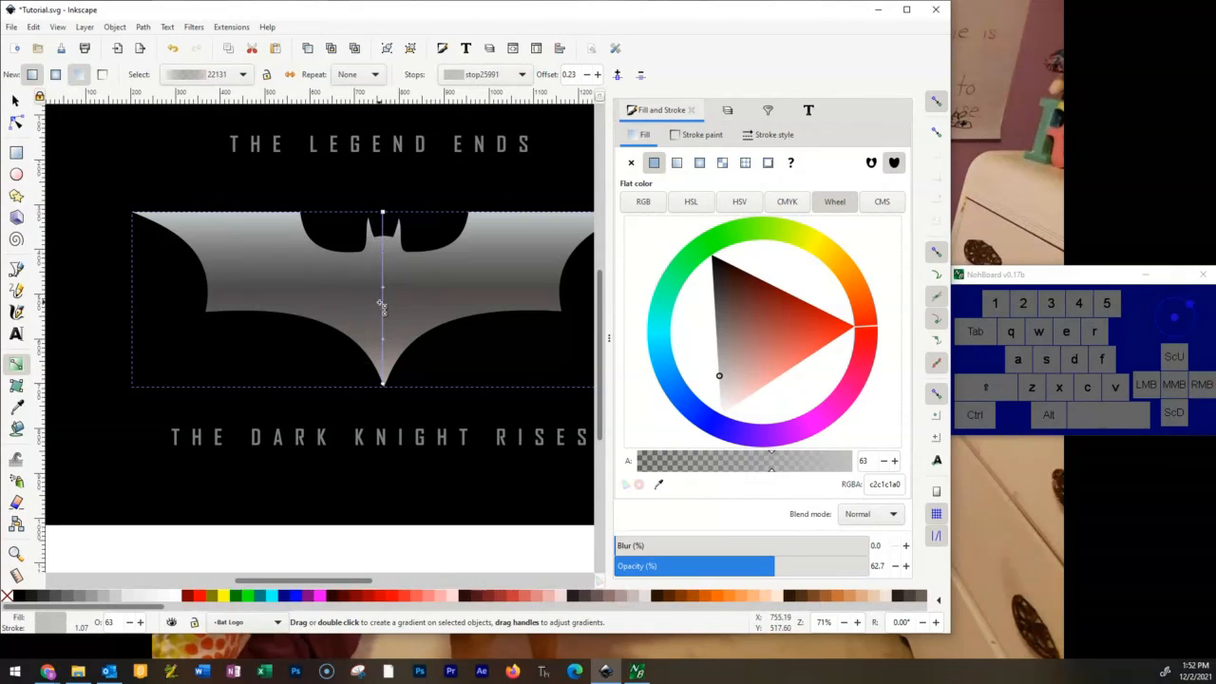
# Turn the emblem's gradient horizontal, placing its lower end beyond the left wing and its top end at the right wing tip.
pyautogui.moveTo(382, 380); pyautogui.dragTo(232, 285)
pyautogui.press('space')
pyautogui.moveTo(478, 297); pyautogui.dragTo(314, 281)
pyautogui.moveTo(298, 206); pyautogui.dragTo(564, 287)
pyautogui.hotkey('ctrl', 'z')
pyautogui.hotkey('ctrl', 'z')
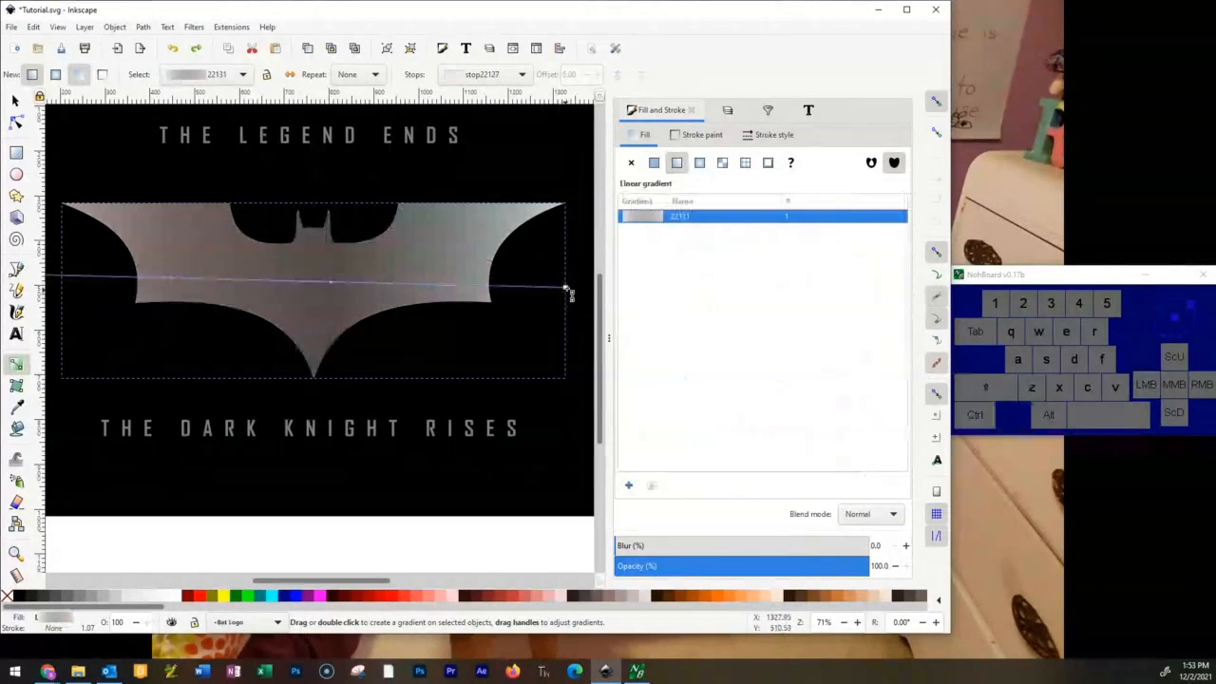
# Pull both ends of the horizontal gradient inward to just inside the wing tips, keeping the line level.
pyautogui.moveTo(565, 287)
pyautogui.mouseDown()
pyautogui.moveTo(564, 268)
pyautogui.moveTo(529, 269)
pyautogui.mouseUp()
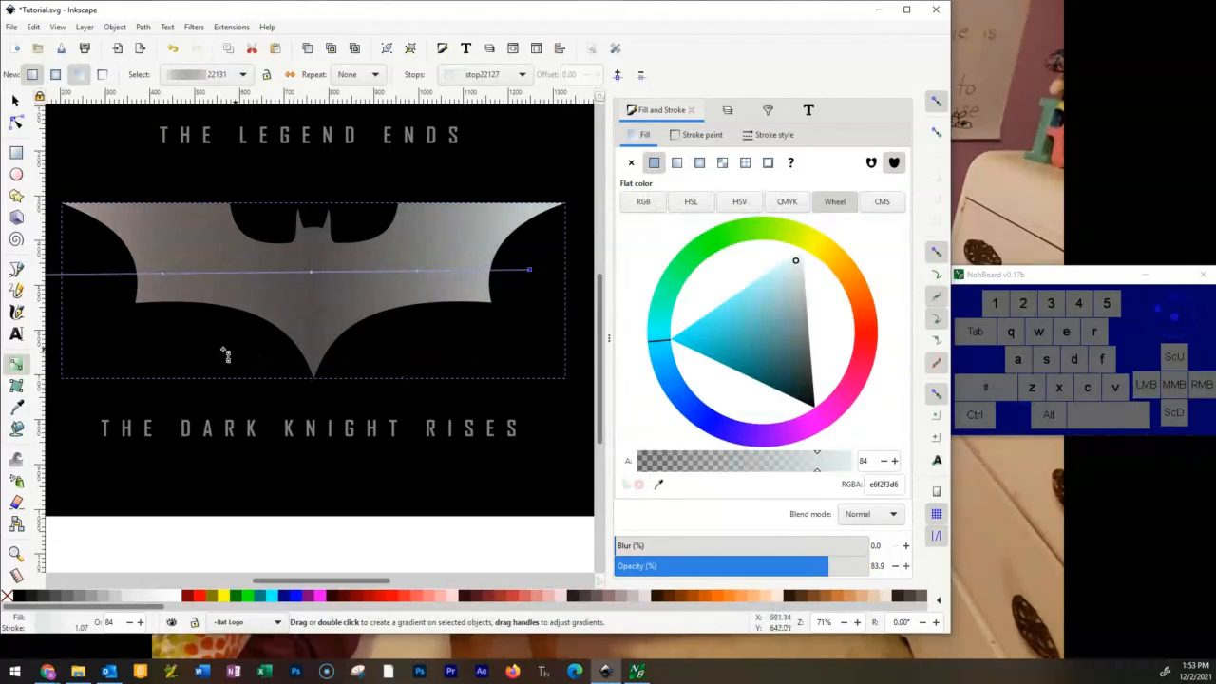
pyautogui.hscroll(-3, 274, 355)
pyautogui.scroll(2, 190, 323)
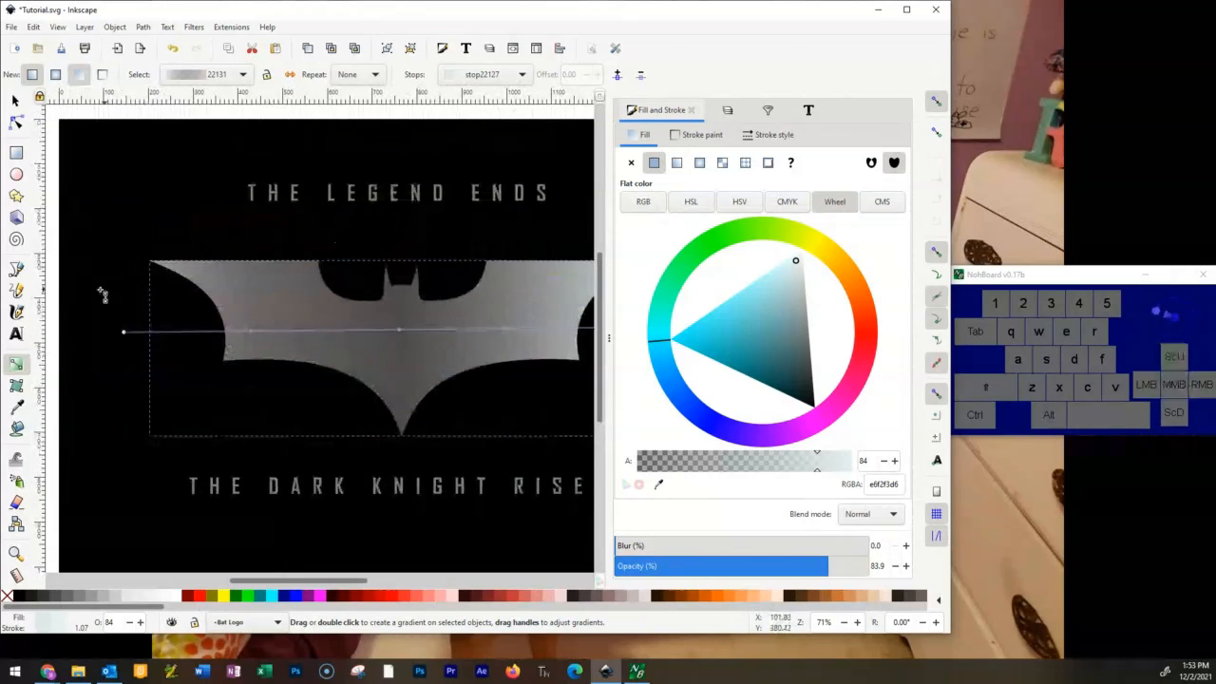
pyautogui.moveTo(123, 331); pyautogui.dragTo(178, 327)
pyautogui.hotkey('ctrl', 'z')
pyautogui.scroll(-1, 453, 272)
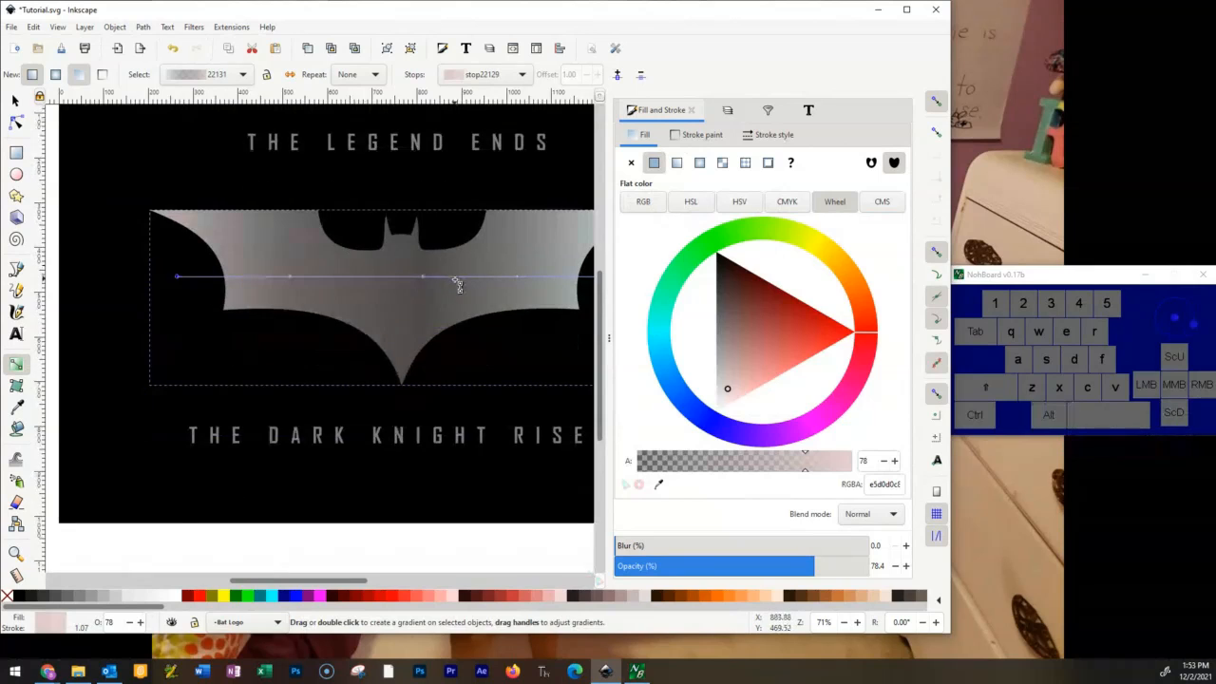
# Deselect the emblem and examine its horizontal gradient shading against the whole artwork and up close.
pyautogui.scroll(-1, 457, 285)
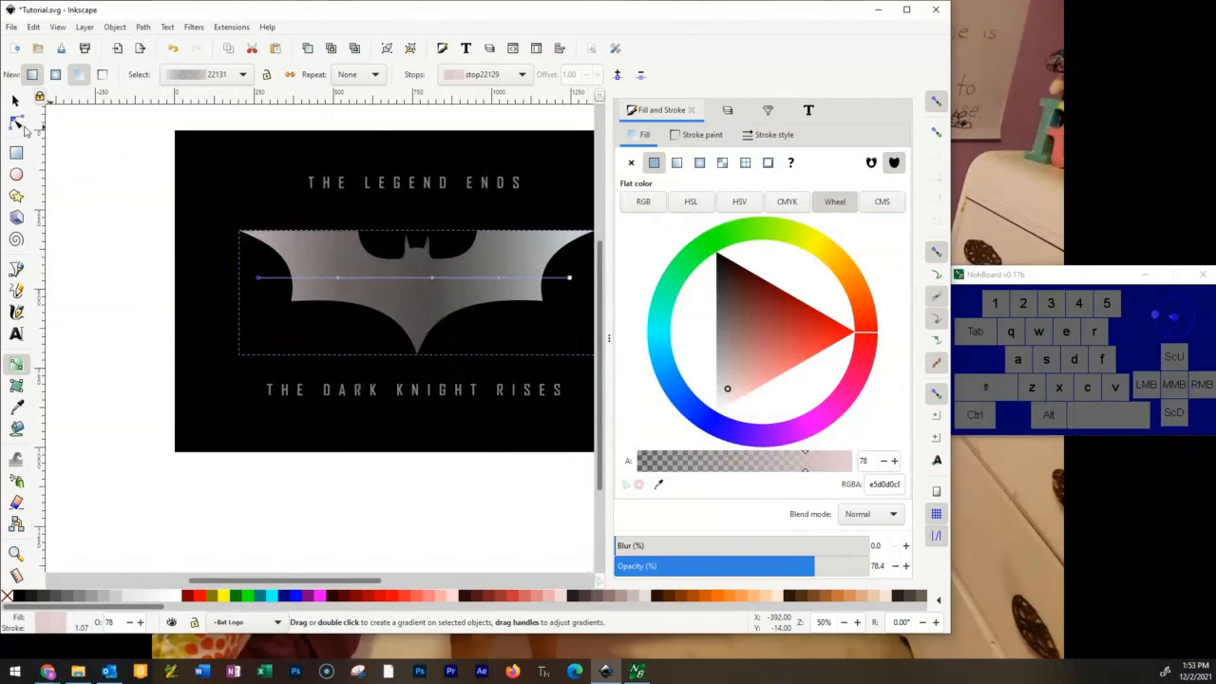
pyautogui.click(14, 101)
pyautogui.click(236, 210)
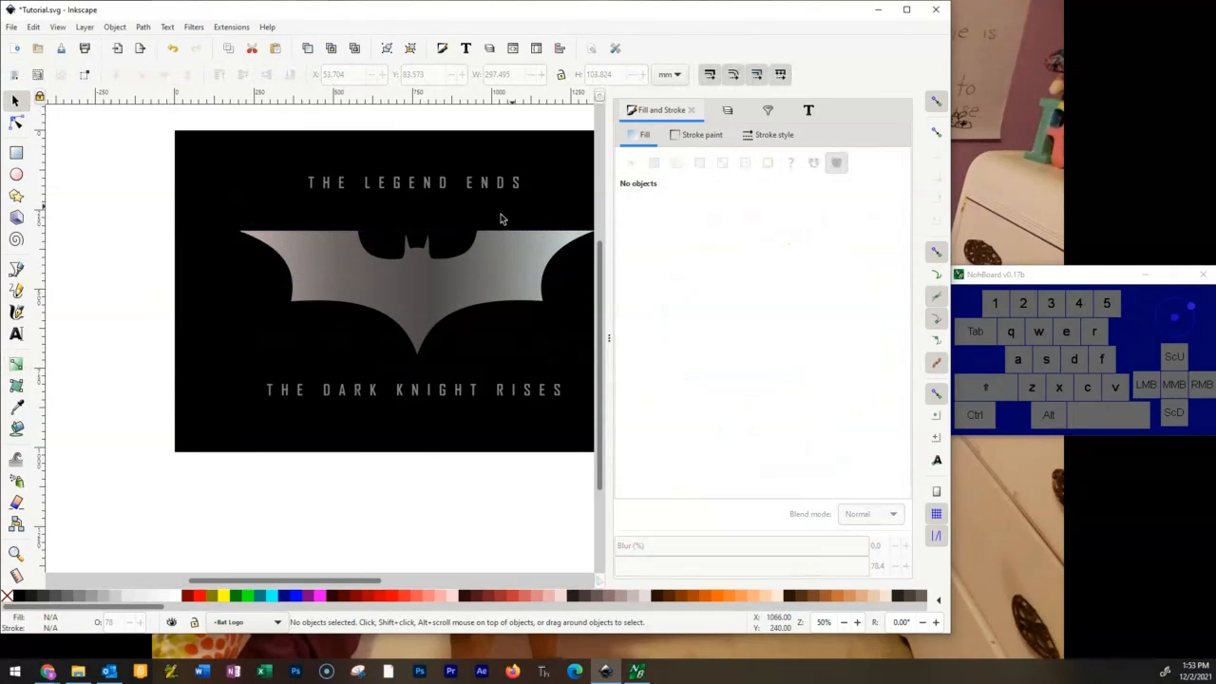
pyautogui.moveTo(559, 164); pyautogui.dragTo(476, 152)
pyautogui.scroll(2, 355, 253)
pyautogui.scroll(-2, 356, 254)
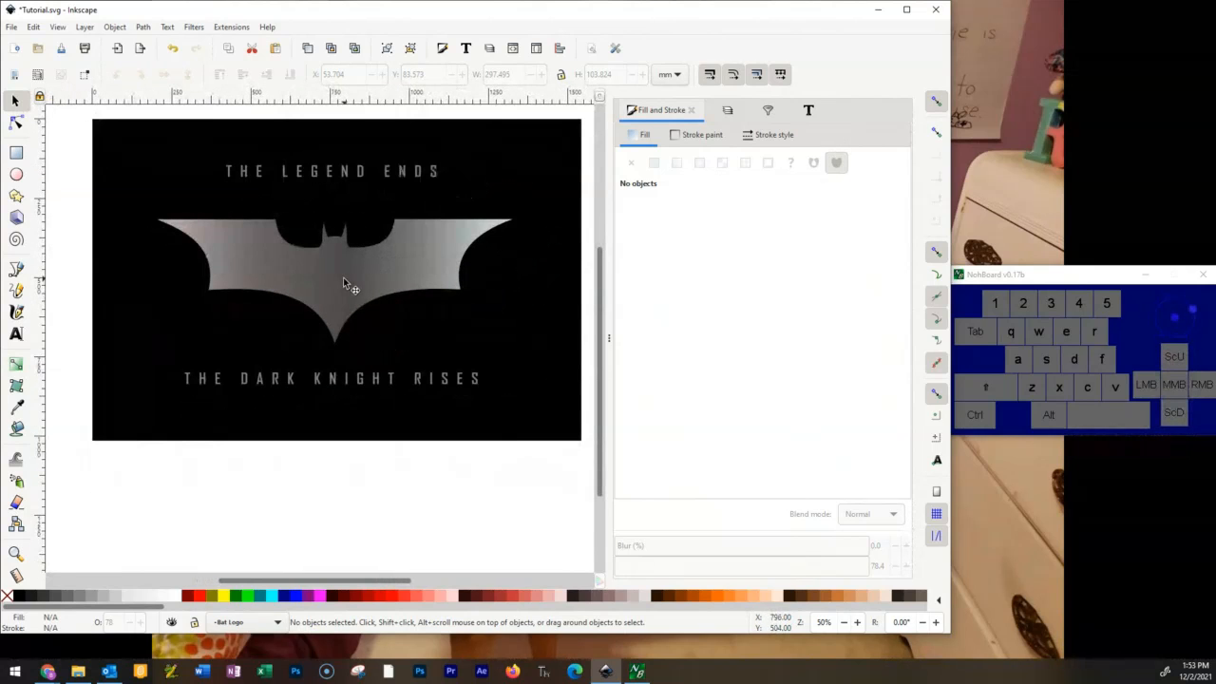
pyautogui.scroll(1, 331, 296)
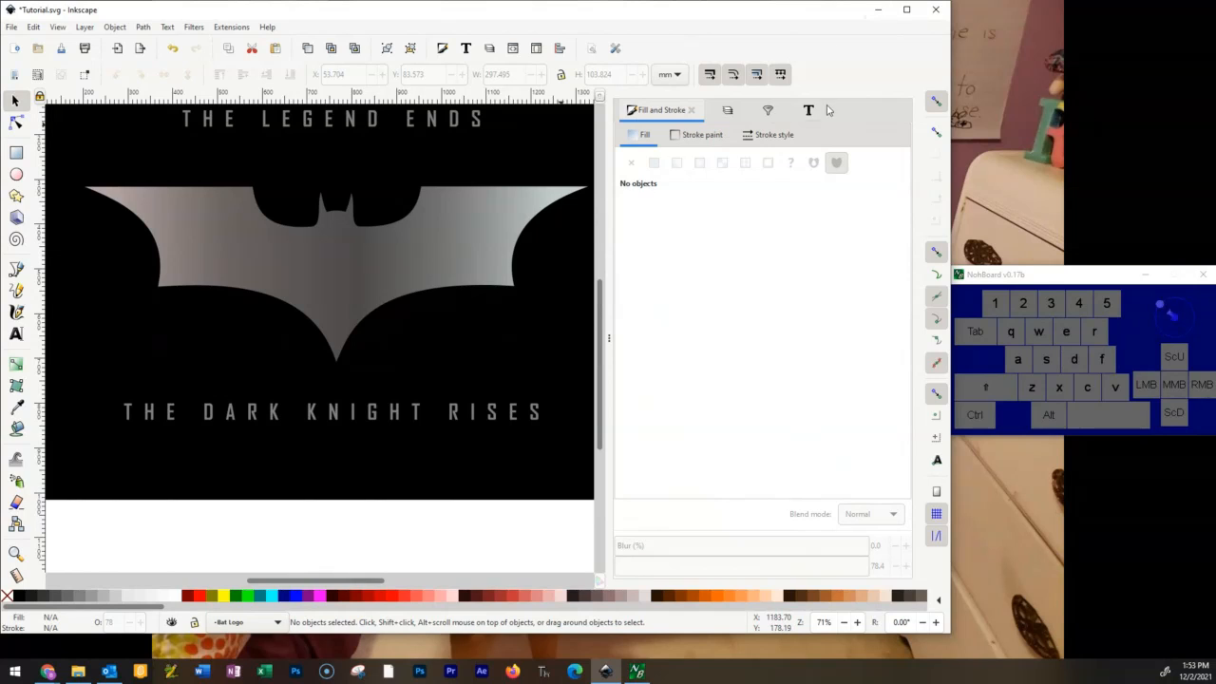
# Select the bat emblem on the Bat Logo layer and apply the Metallized Paint material filter to it.
pyautogui.click(727, 110)
pyautogui.click(688, 140)
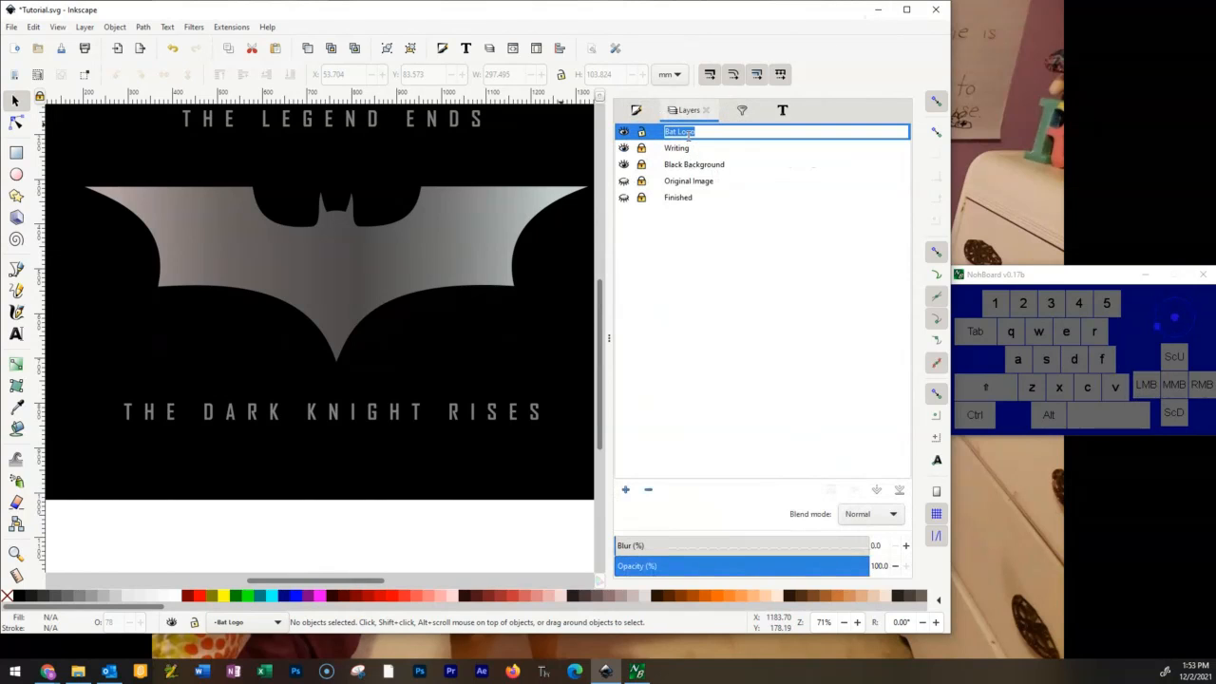
pyautogui.click(693, 164)
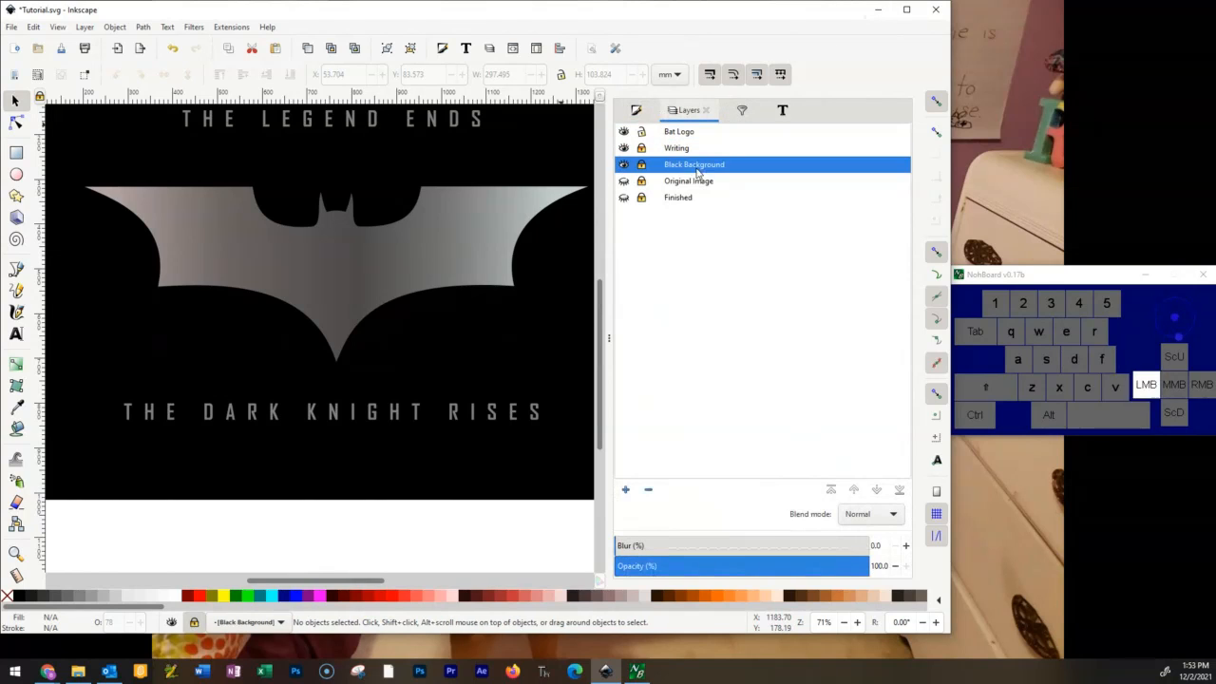
pyautogui.click(336, 282)
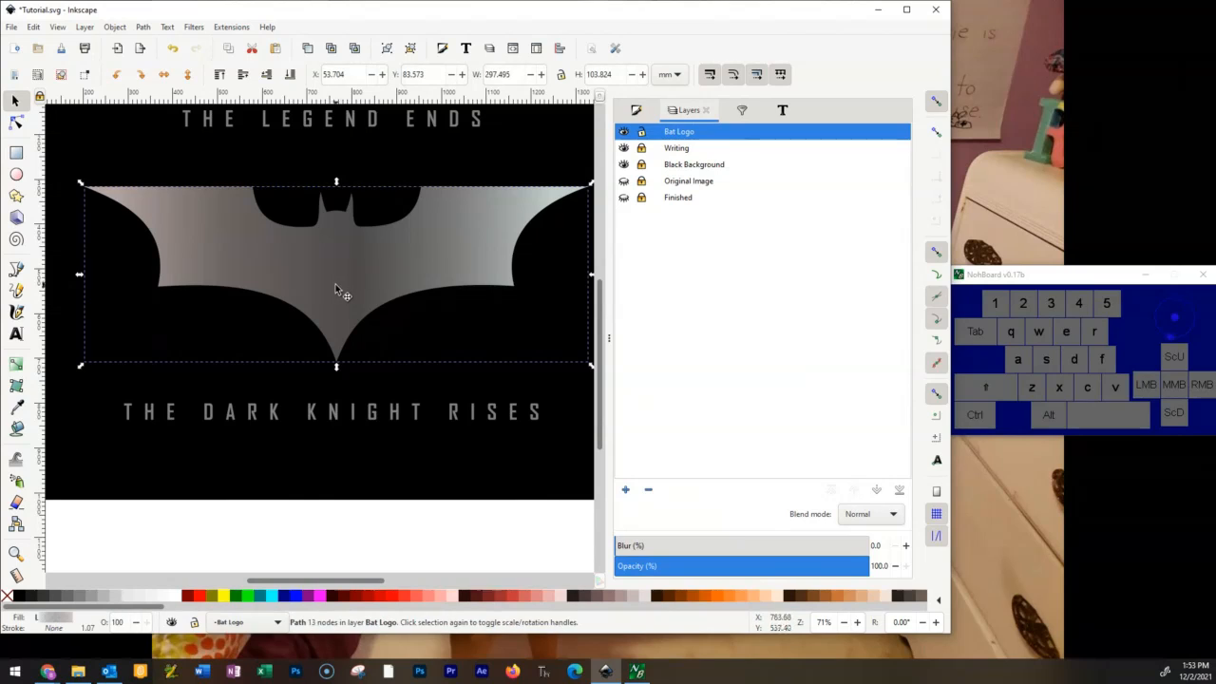
pyautogui.click(193, 27)
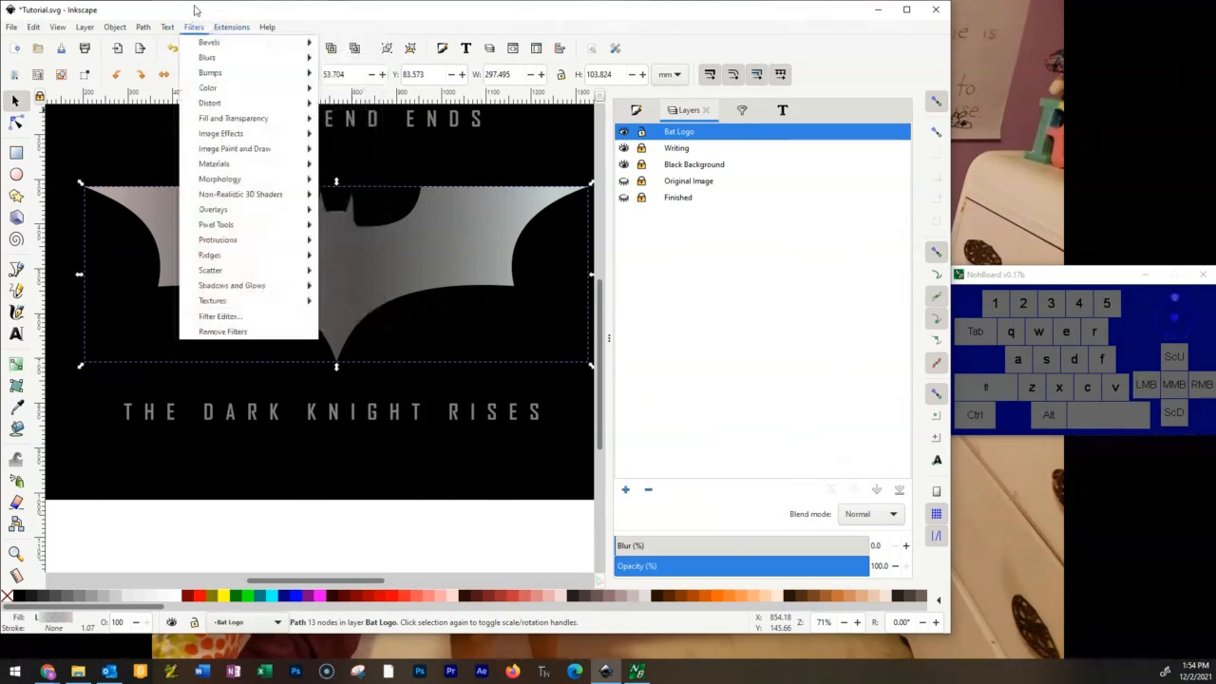
pyautogui.moveTo(271, 262)
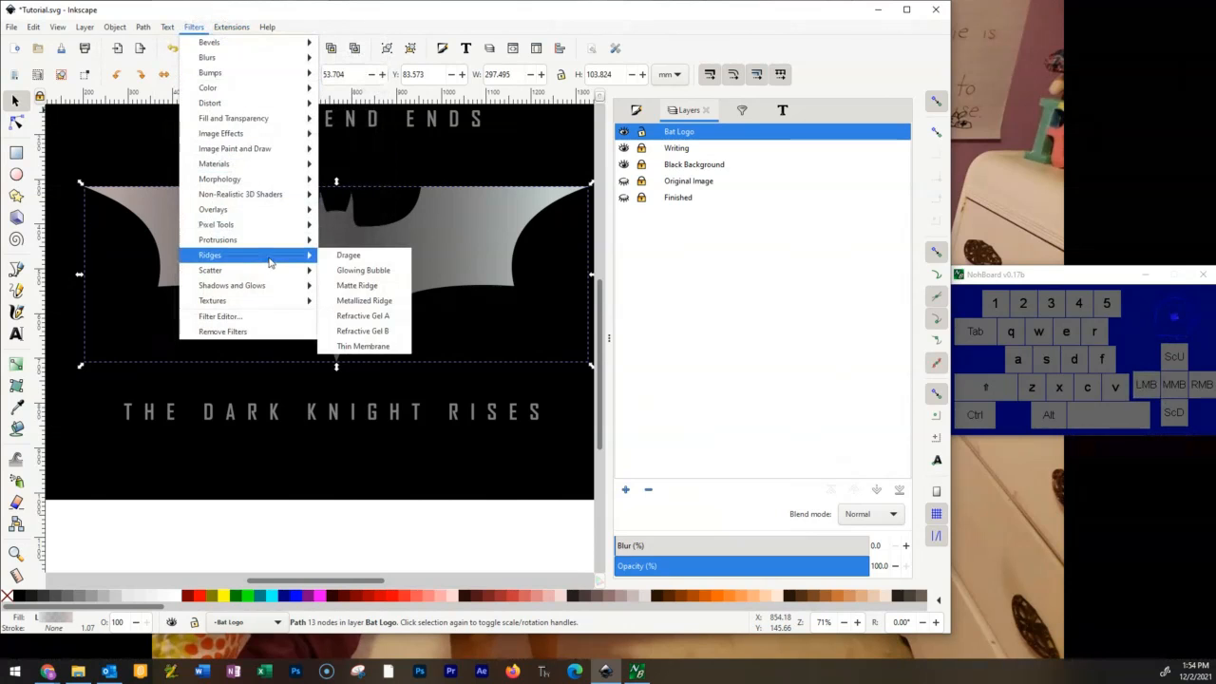
pyautogui.moveTo(270, 290)
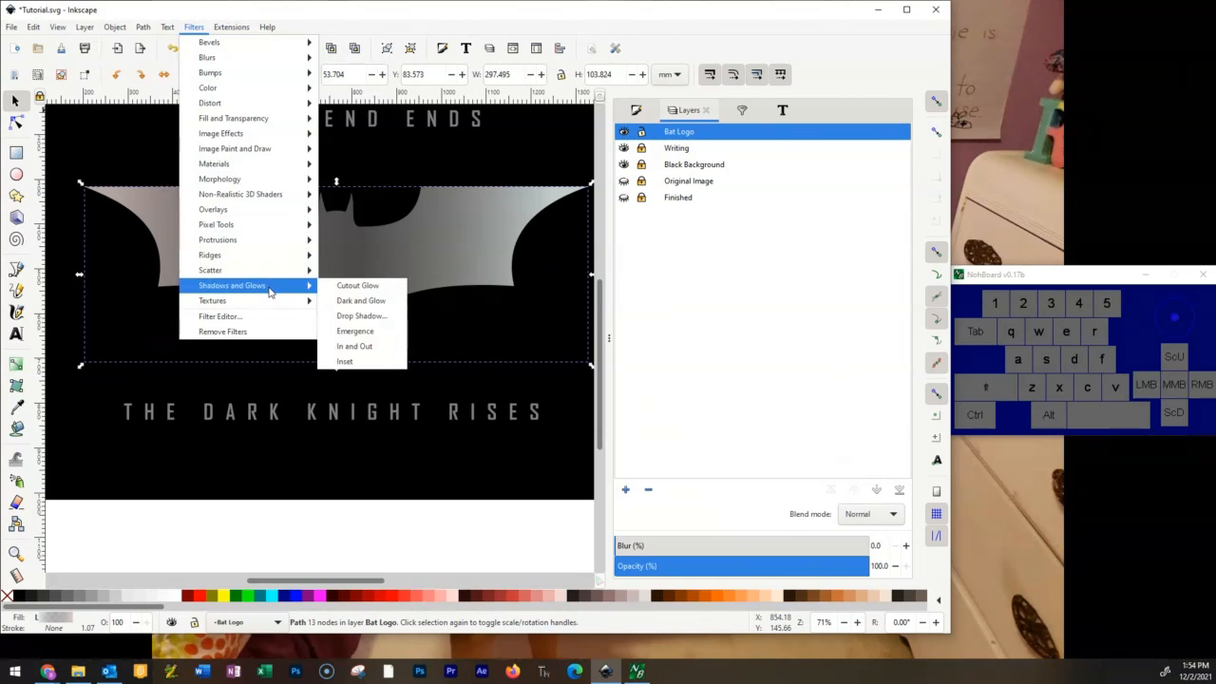
pyautogui.moveTo(249, 169)
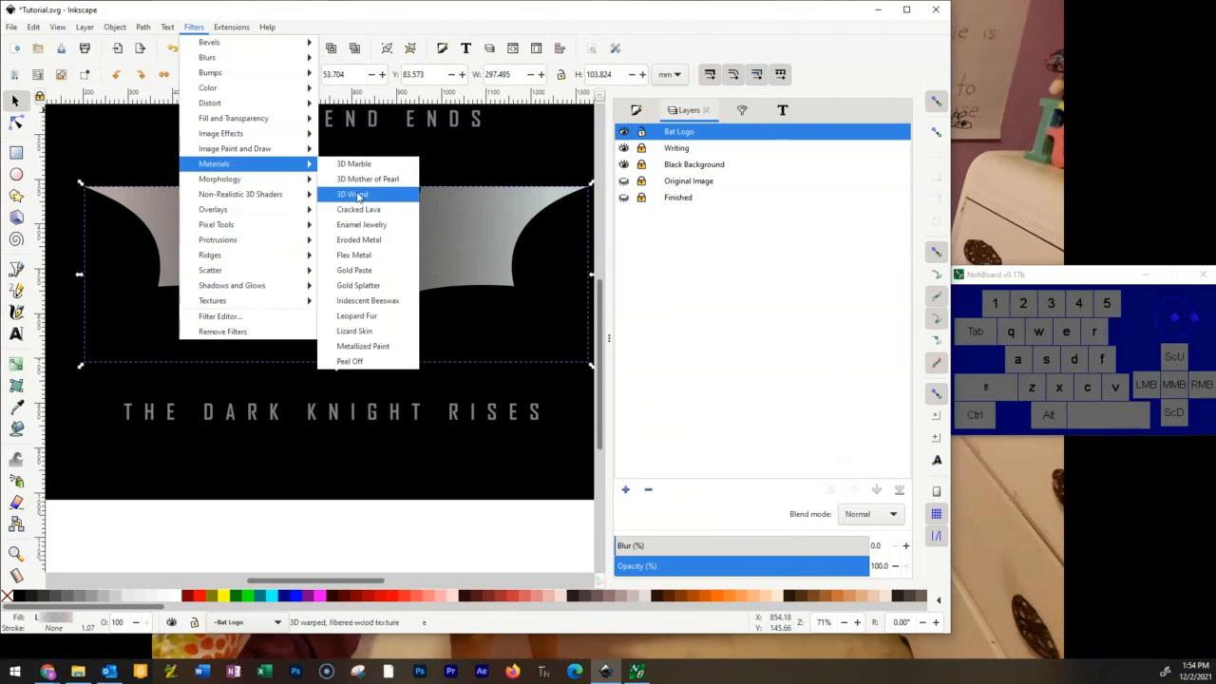
pyautogui.click(360, 350)
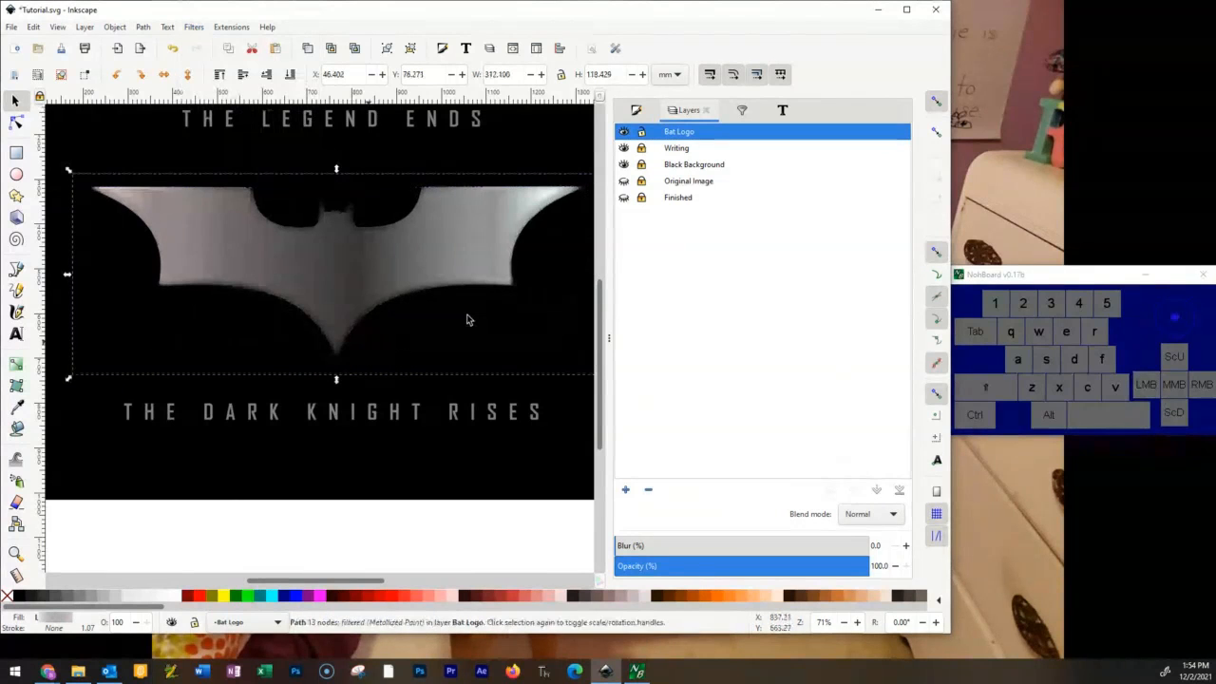
# Open the filter editor and set the Gaussian Blur standard deviation of the emblem's Metallized Paint filter to 0.47.
pyautogui.click(741, 110)
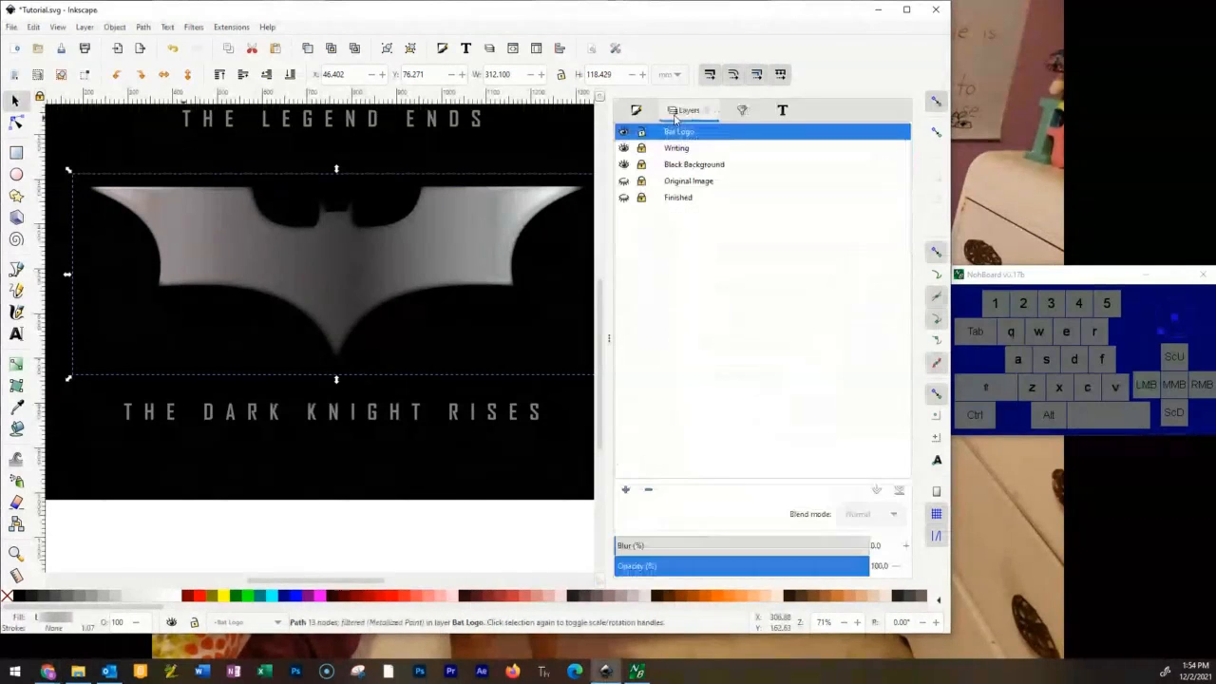
pyautogui.click(676, 110)
pyautogui.click(636, 111)
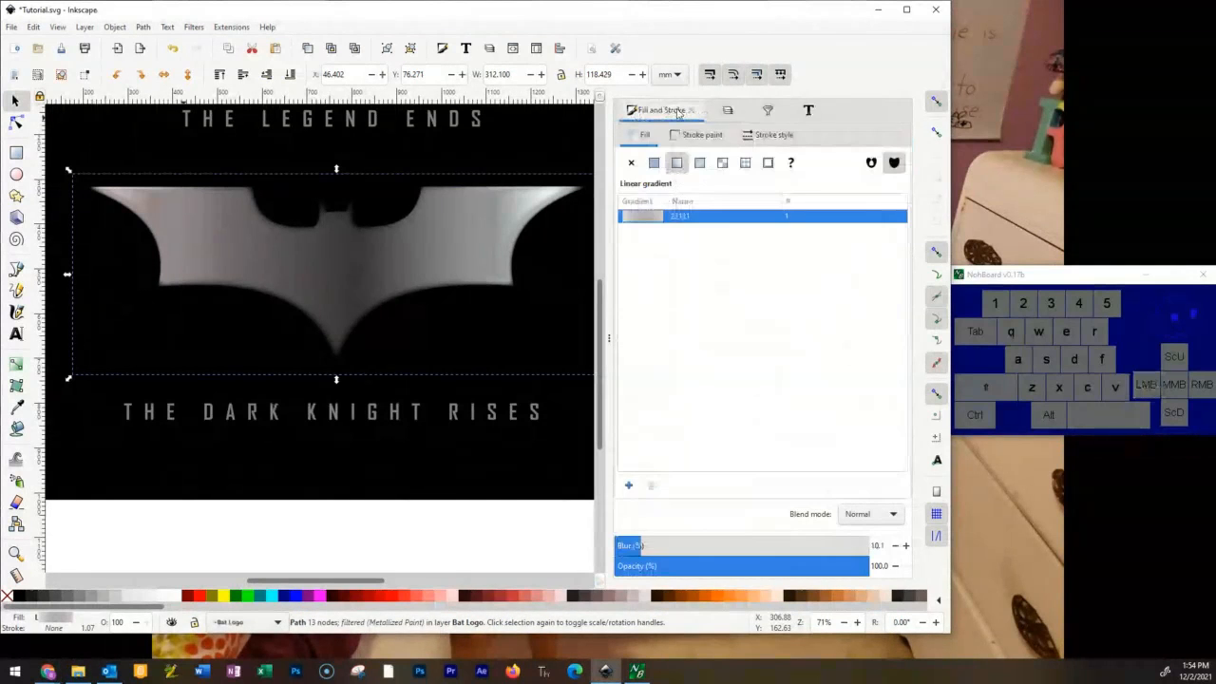
pyautogui.click(728, 111)
pyautogui.click(742, 110)
pyautogui.scroll(-1, 780, 247)
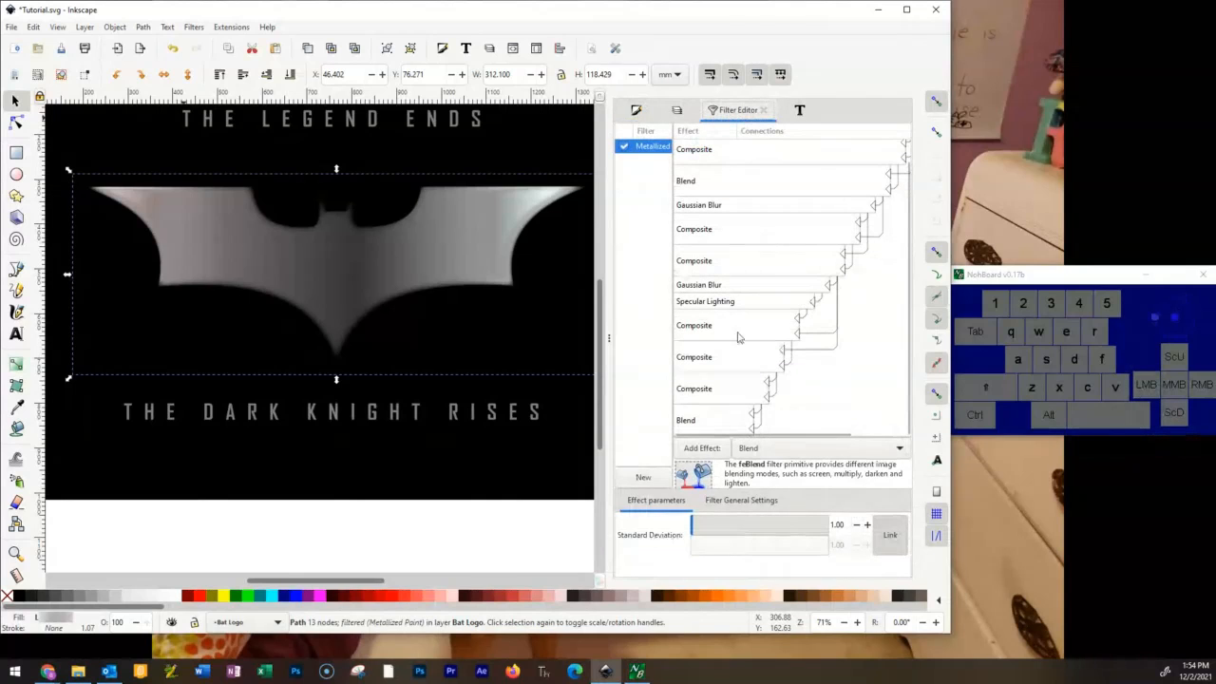
pyautogui.moveTo(704, 527); pyautogui.dragTo(796, 514)
pyautogui.moveTo(696, 513)
pyautogui.mouseDown()
pyautogui.moveTo(675, 523)
pyautogui.moveTo(683, 534)
pyautogui.moveTo(690, 525)
pyautogui.mouseUp()
pyautogui.click(704, 528)
pyautogui.click(467, 313)
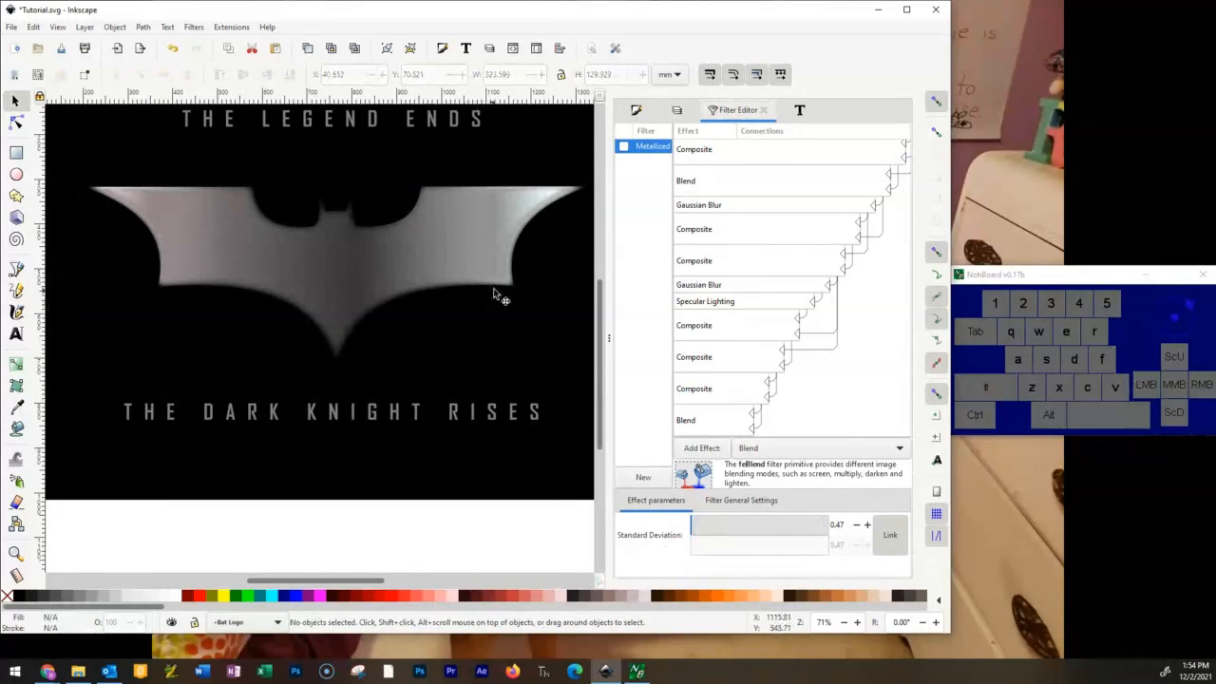
# Undo the Metallized Paint filter on the emblem and try the Glowing Metal bevel filter.
pyautogui.hotkey('ctrl', 'z')
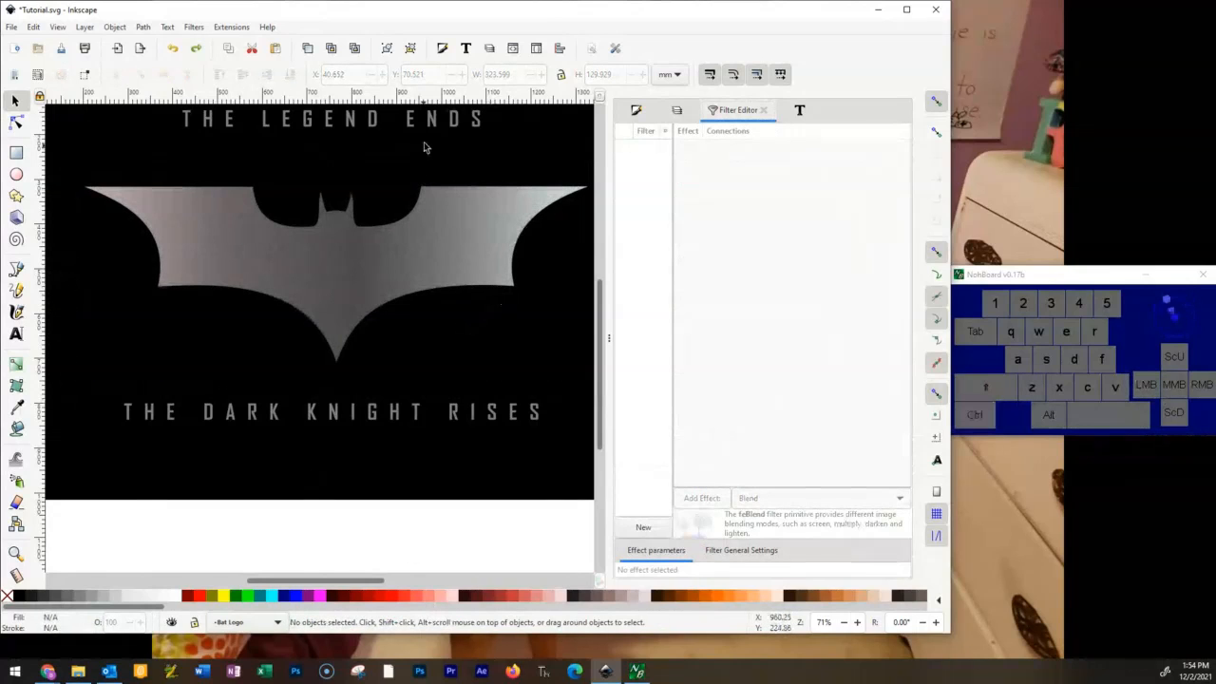
pyautogui.click(193, 26)
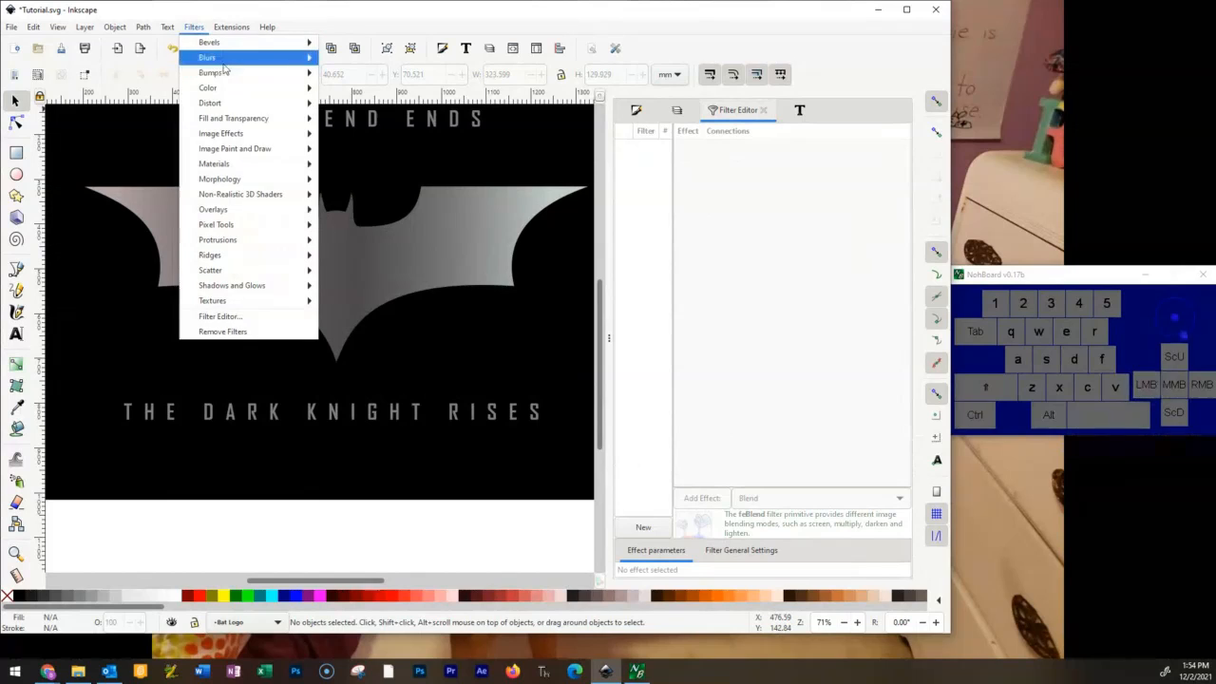
pyautogui.moveTo(236, 47)
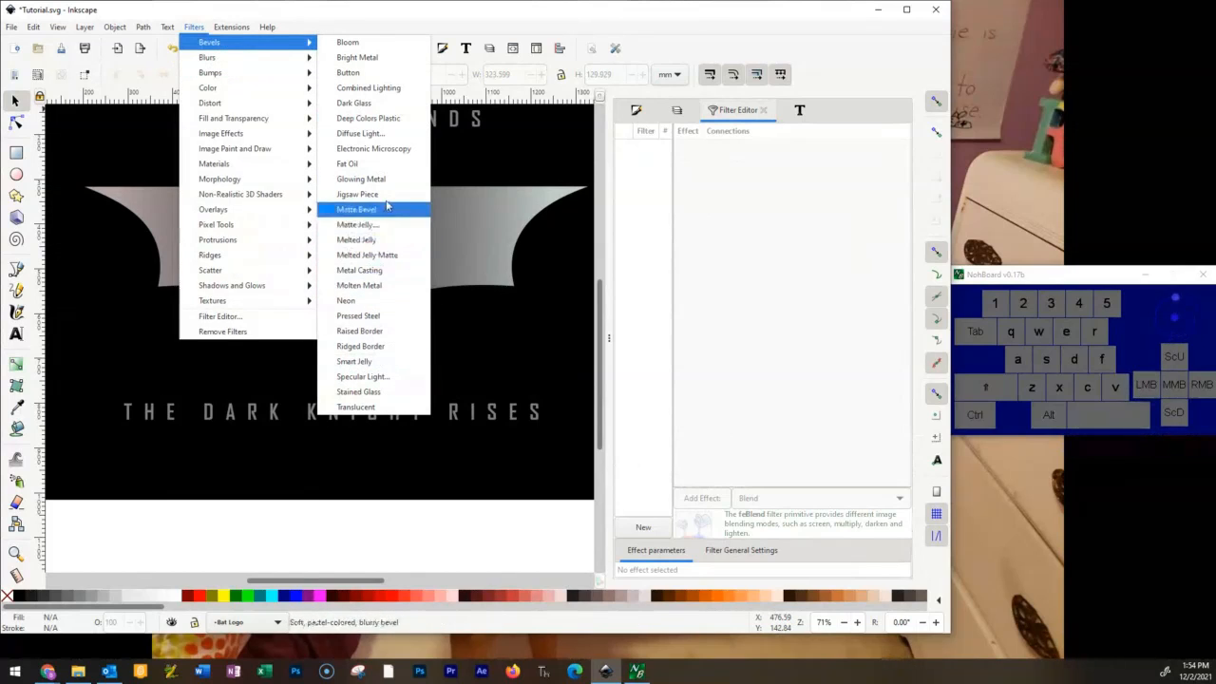
pyautogui.click(361, 178)
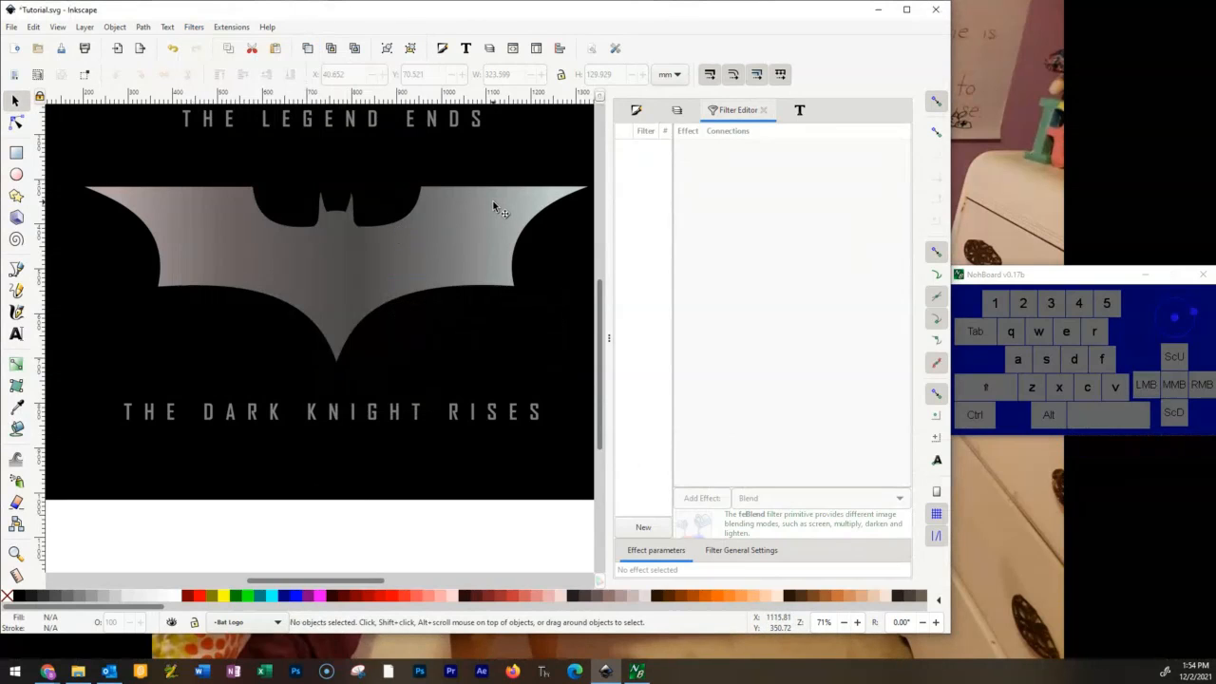
# Select the bat emblem and apply the Metallized Ridge filter to it.
pyautogui.click(363, 290)
pyautogui.click(194, 27)
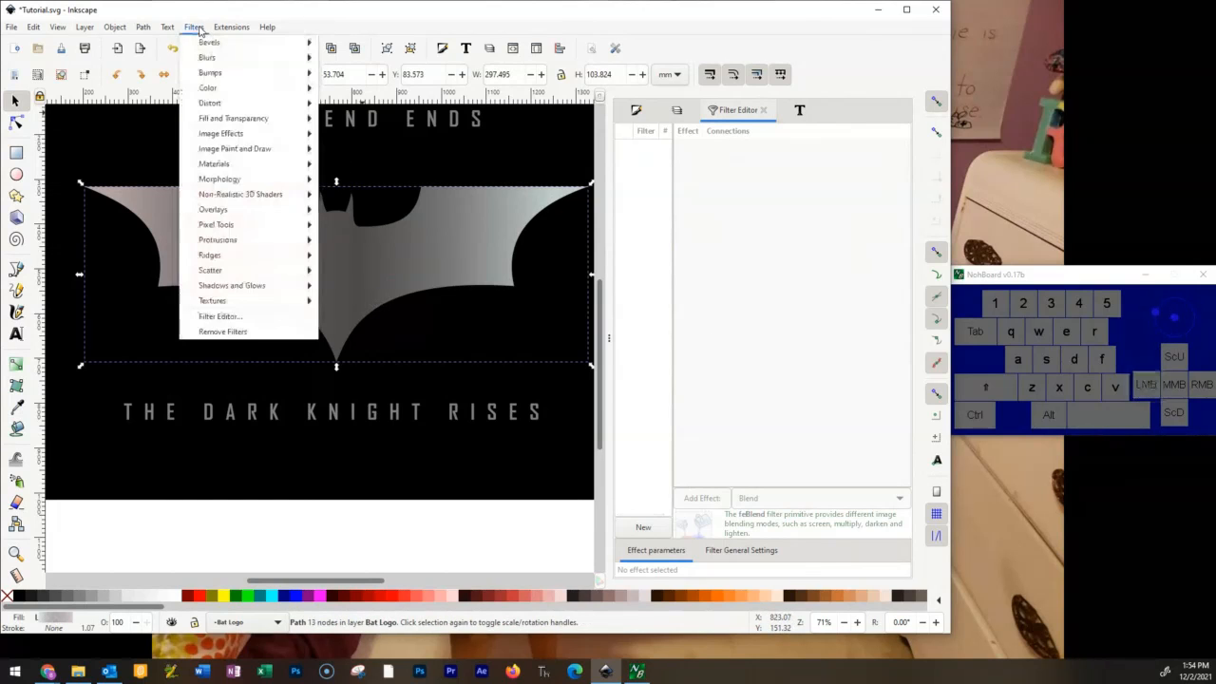
pyautogui.moveTo(250, 263)
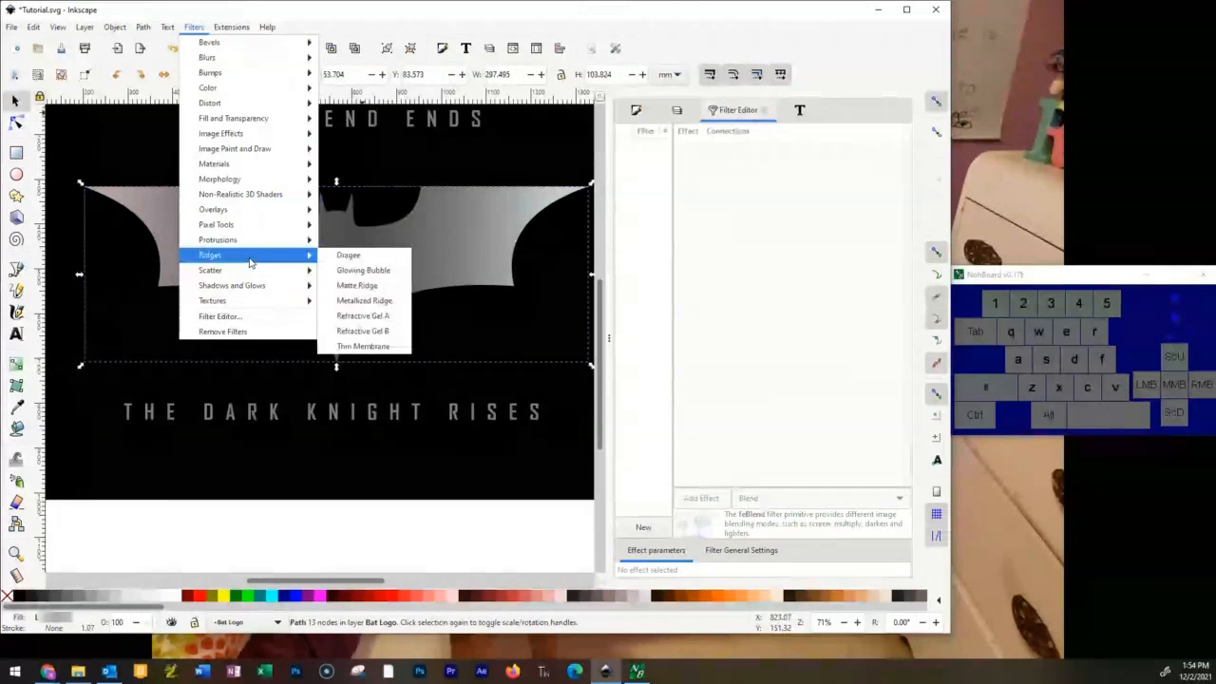
pyautogui.click(364, 300)
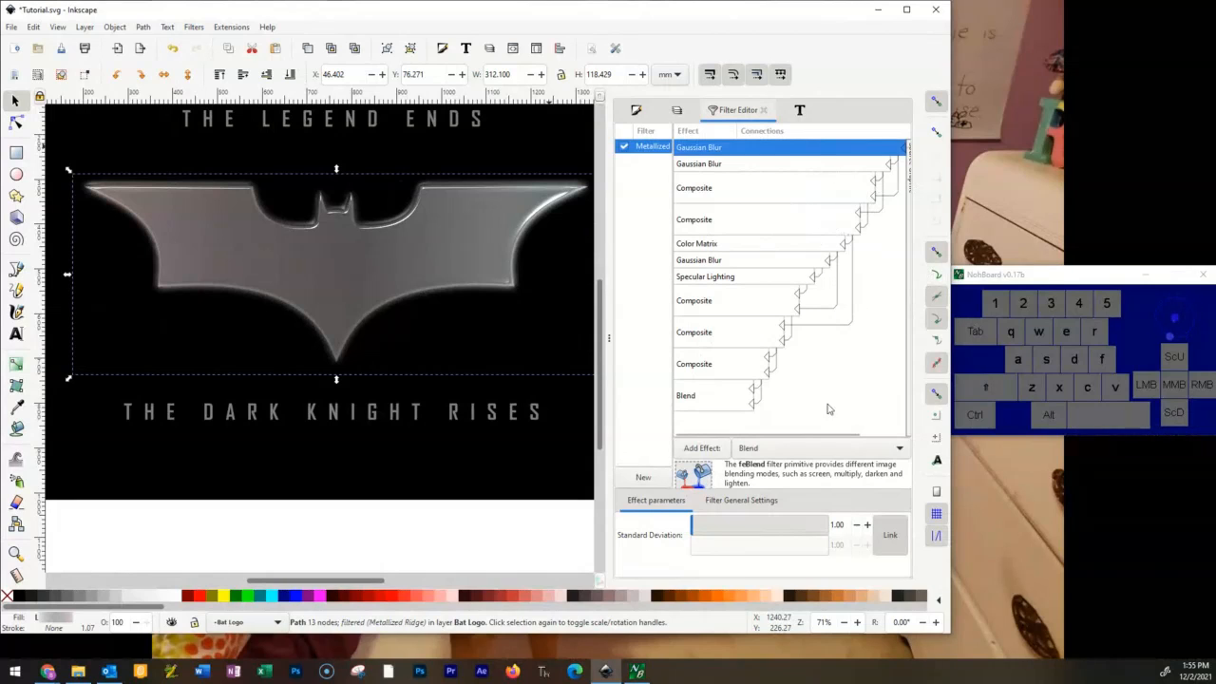
# Set the standard deviation of the first Gaussian Blur in the emblem's Metallized Ridge filter to 0.01.
pyautogui.moveTo(828, 434); pyautogui.dragTo(854, 435)
pyautogui.click(763, 525)
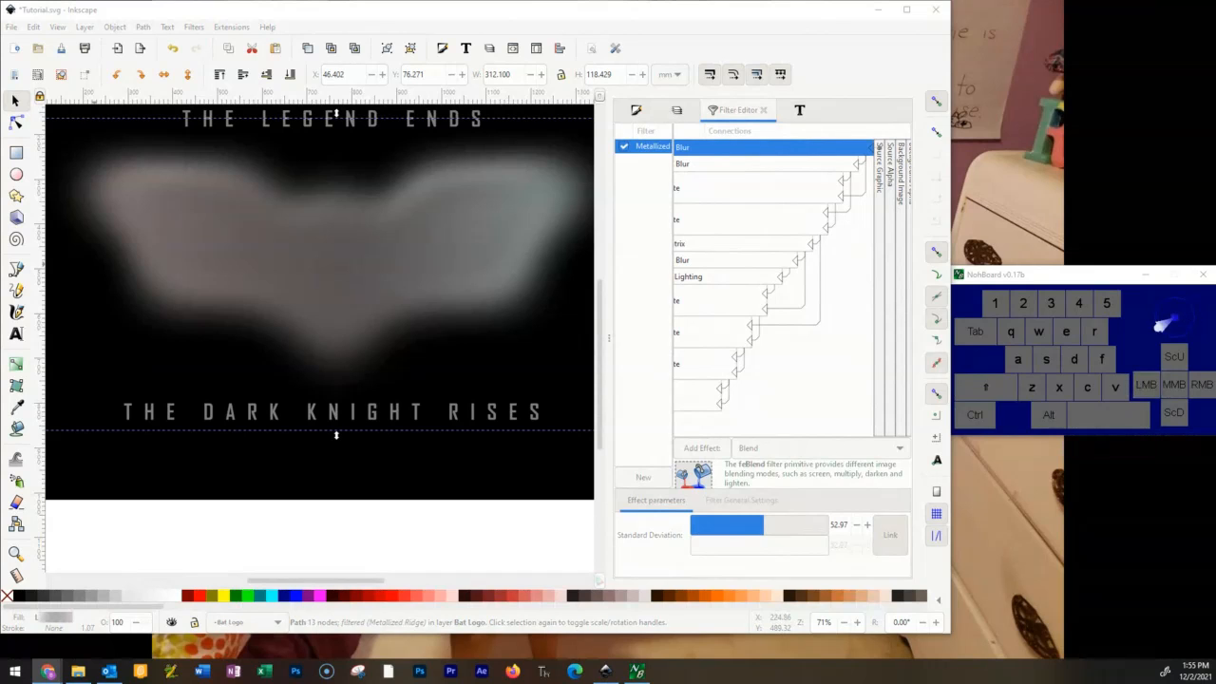
pyautogui.moveTo(698, 532)
pyautogui.mouseDown()
pyautogui.moveTo(736, 530)
pyautogui.moveTo(689, 534)
pyautogui.mouseUp()
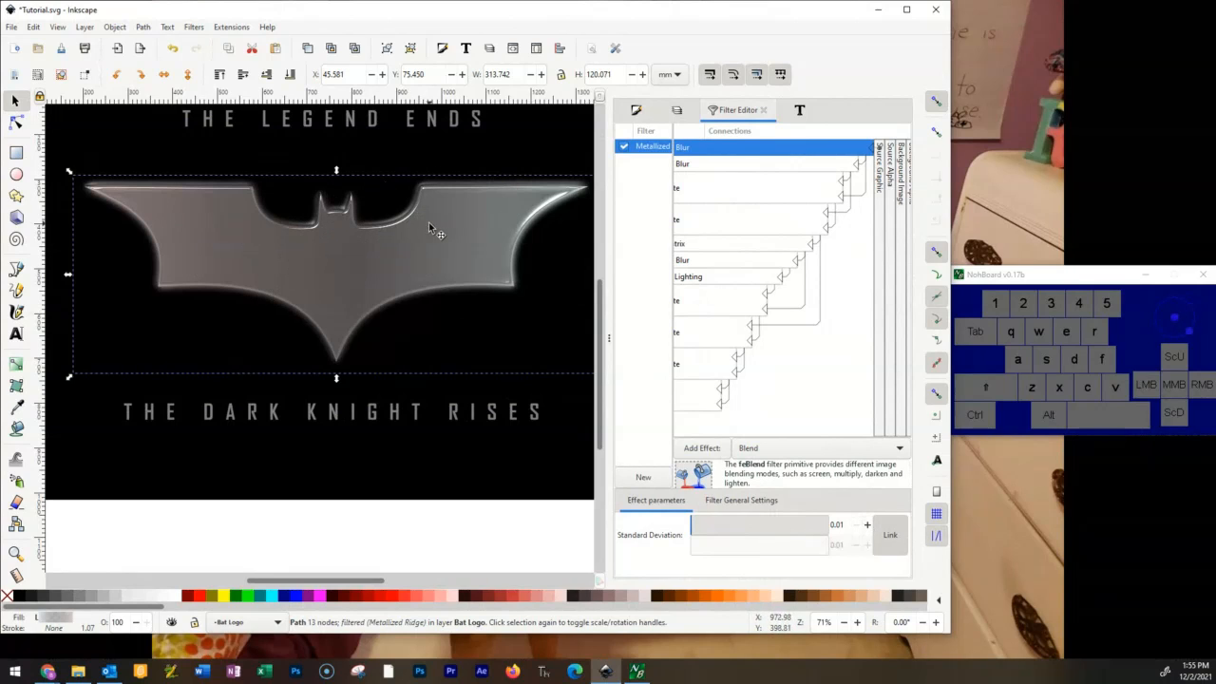
# Add the Fire protrusion filter to the emblem on top of its metallized ridge effect.
pyautogui.scroll(2, 433, 226)
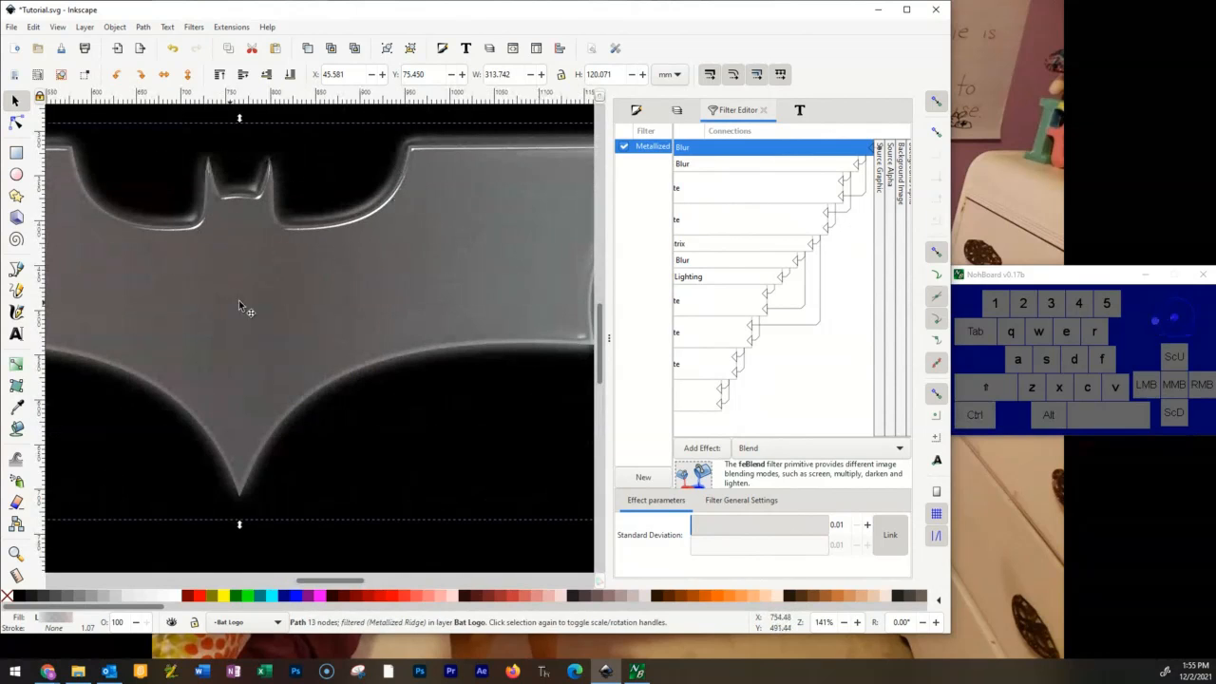
pyautogui.click(194, 27)
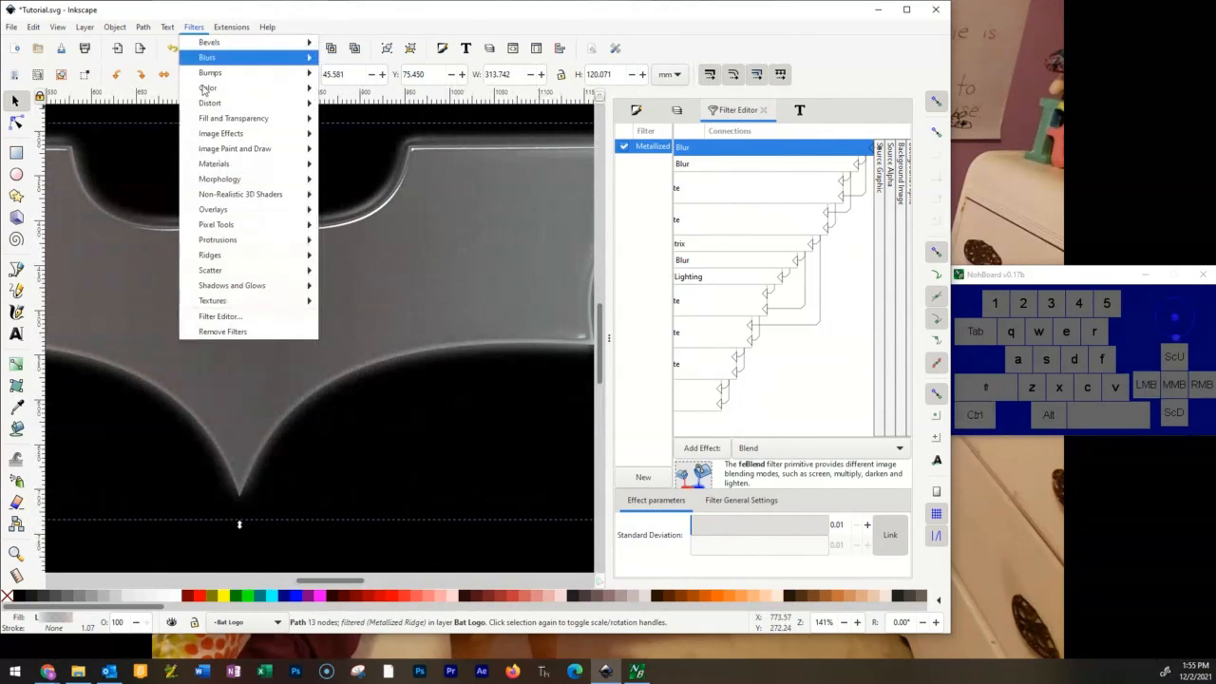
pyautogui.moveTo(240, 308)
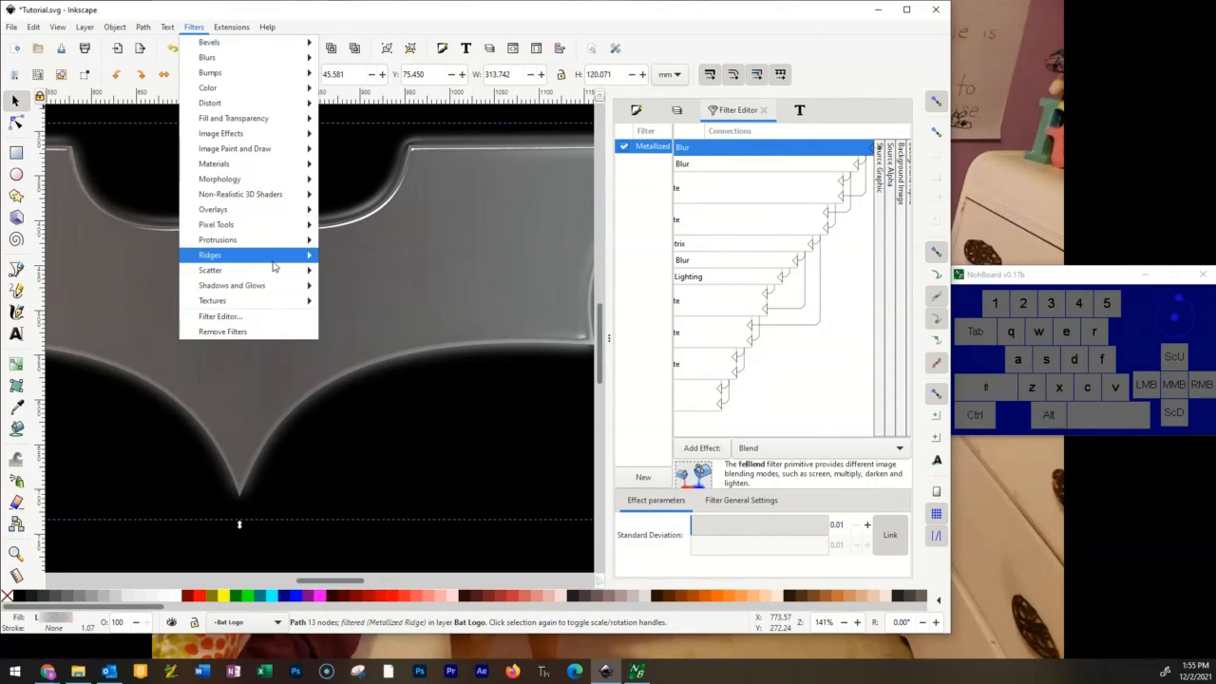
pyautogui.moveTo(275, 244)
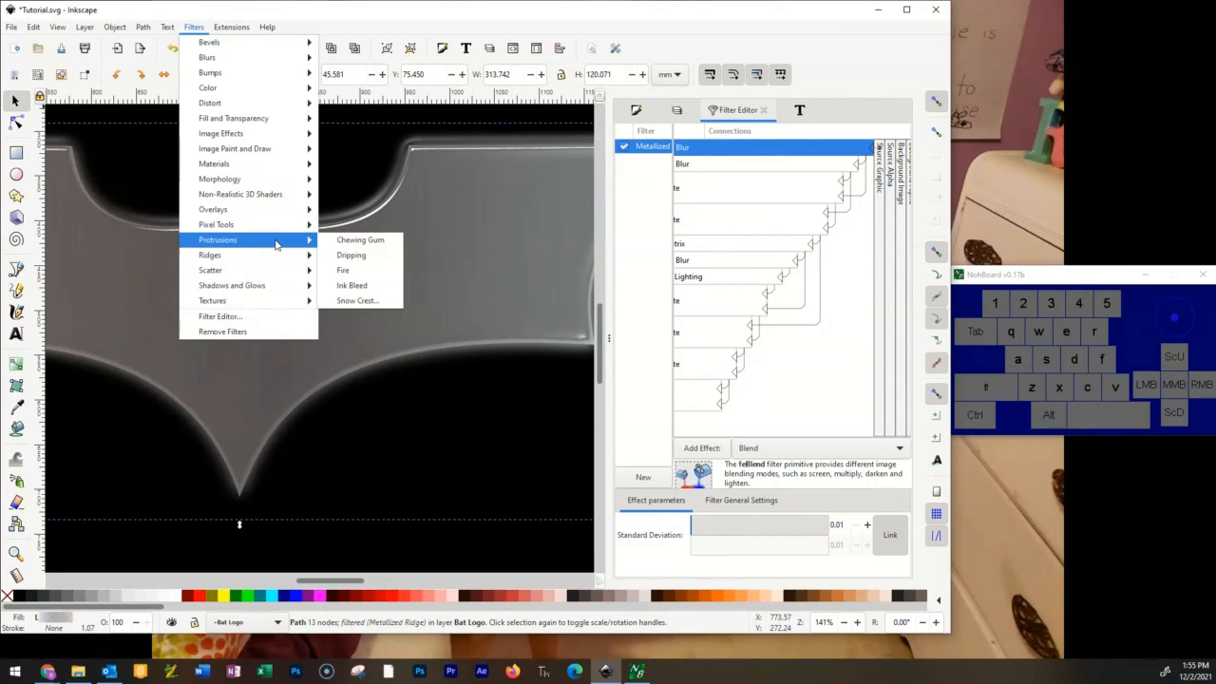
pyautogui.click(351, 270)
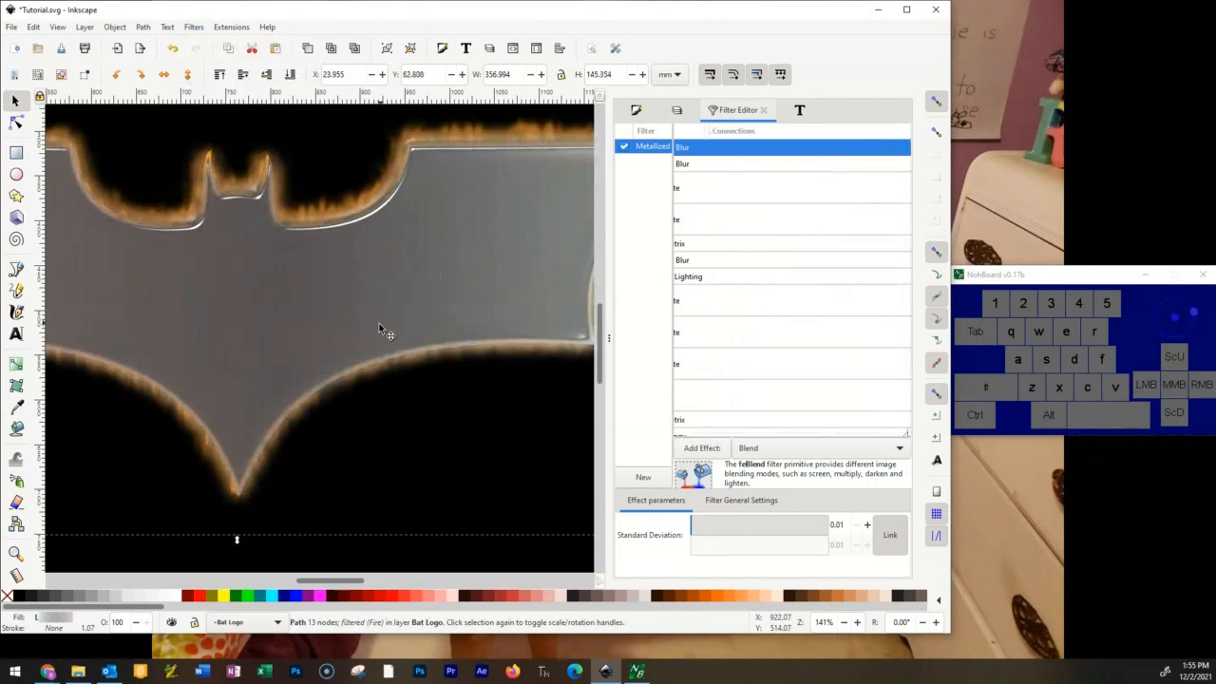
pyautogui.scroll(-2, 380, 331)
pyautogui.keyDown('ctrl'); pyautogui.scroll(-4, 405, 399); pyautogui.keyUp('ctrl')
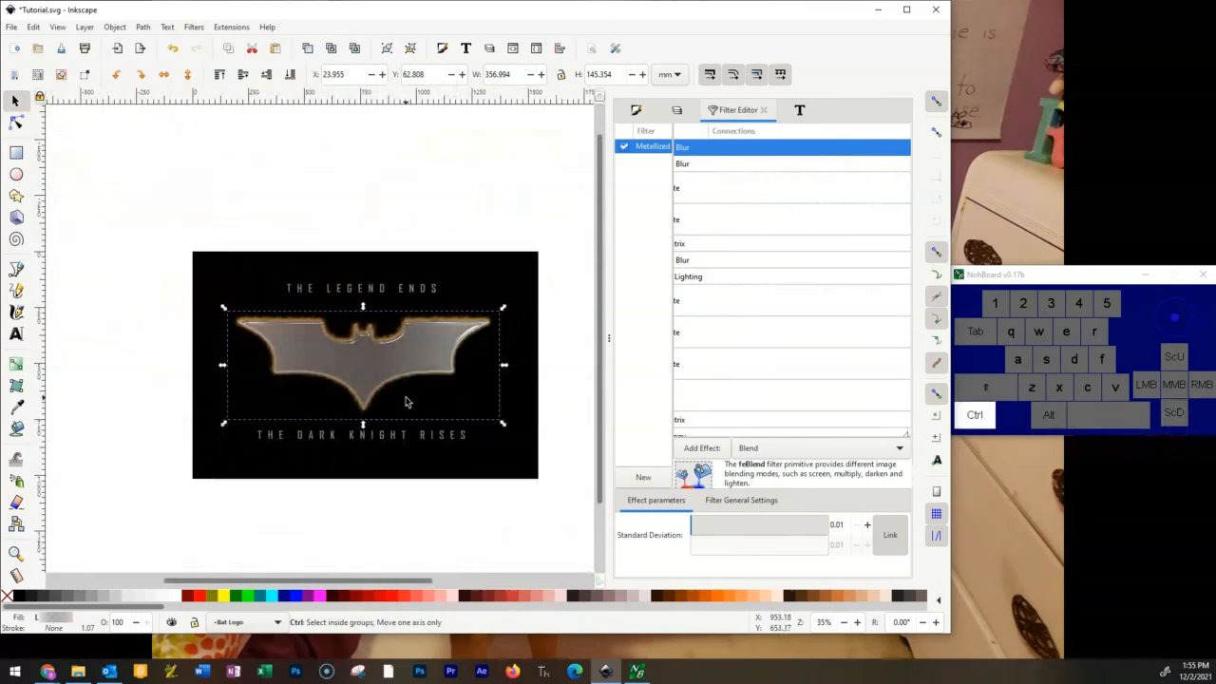
pyautogui.keyDown('ctrl'); pyautogui.scroll(2, 405, 402); pyautogui.keyUp('ctrl')
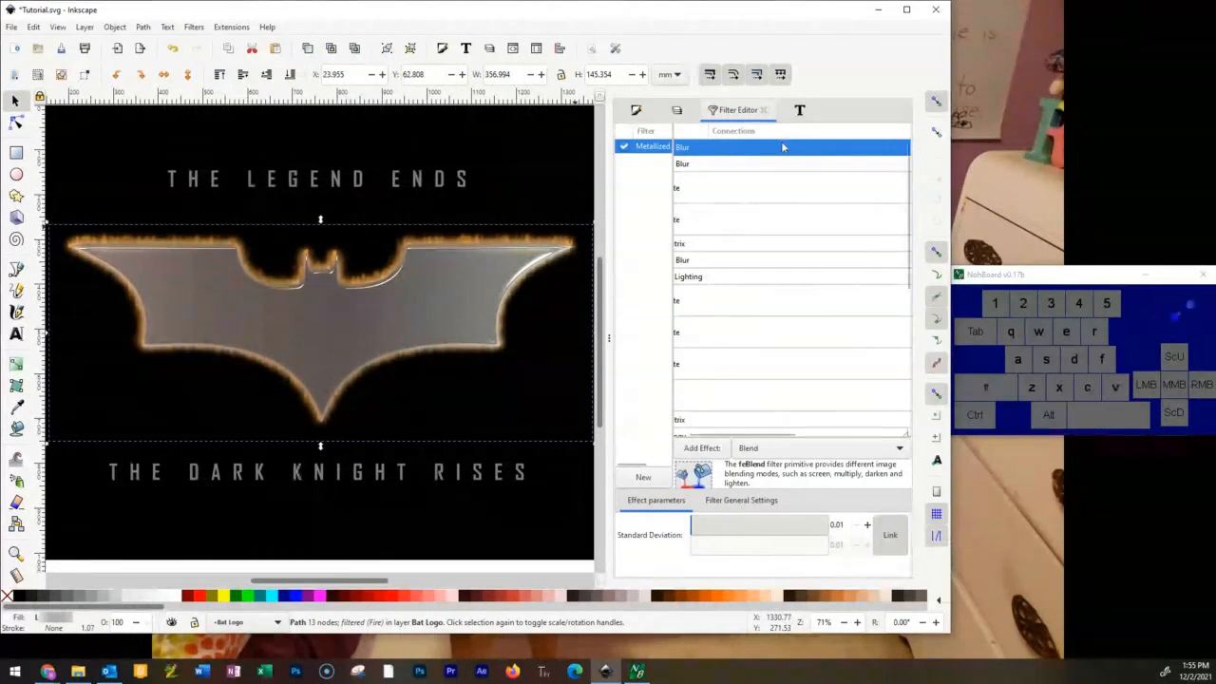
# Hide the artwork layers and show only Original Image for comparison, and restore the Bat Logo, Writing and Black Background layers.
pyautogui.click(676, 110)
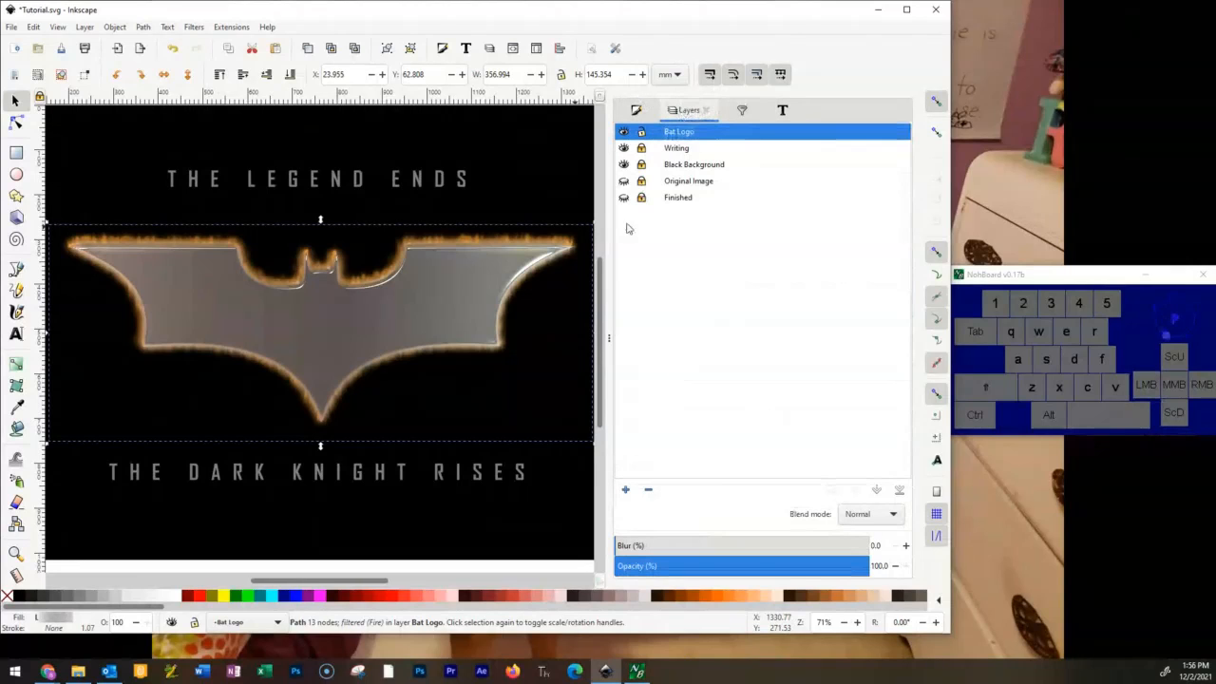
pyautogui.click(624, 132)
pyautogui.click(624, 149)
pyautogui.click(624, 165)
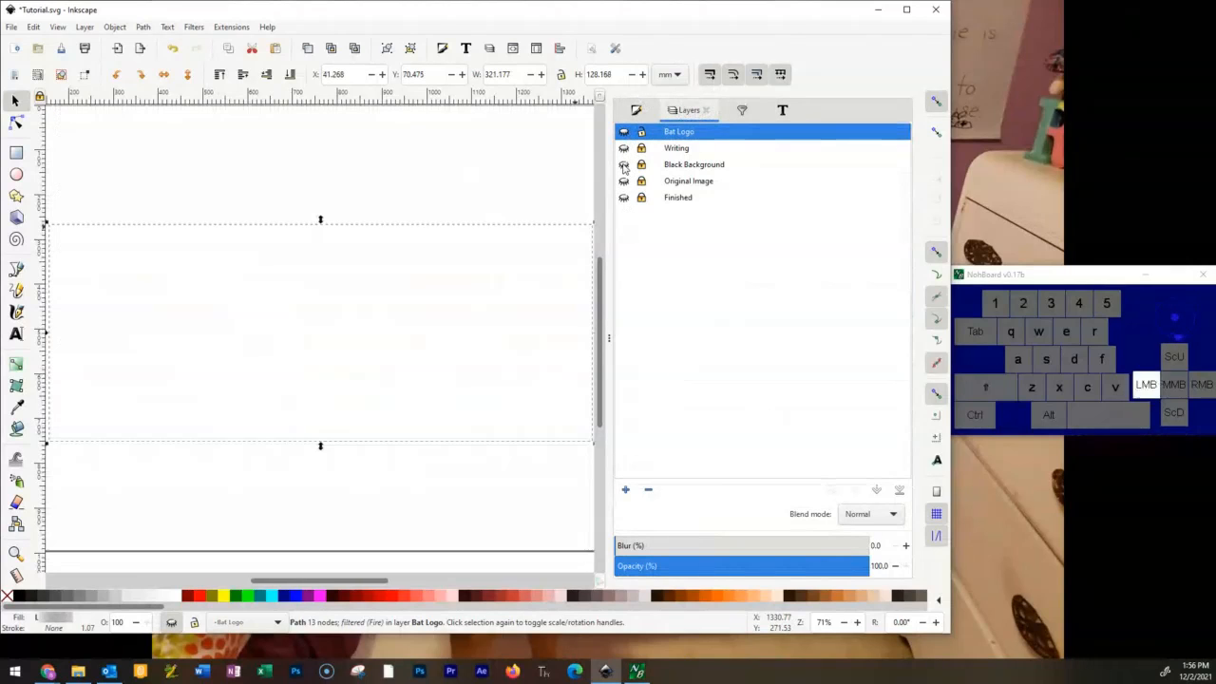
pyautogui.click(624, 181)
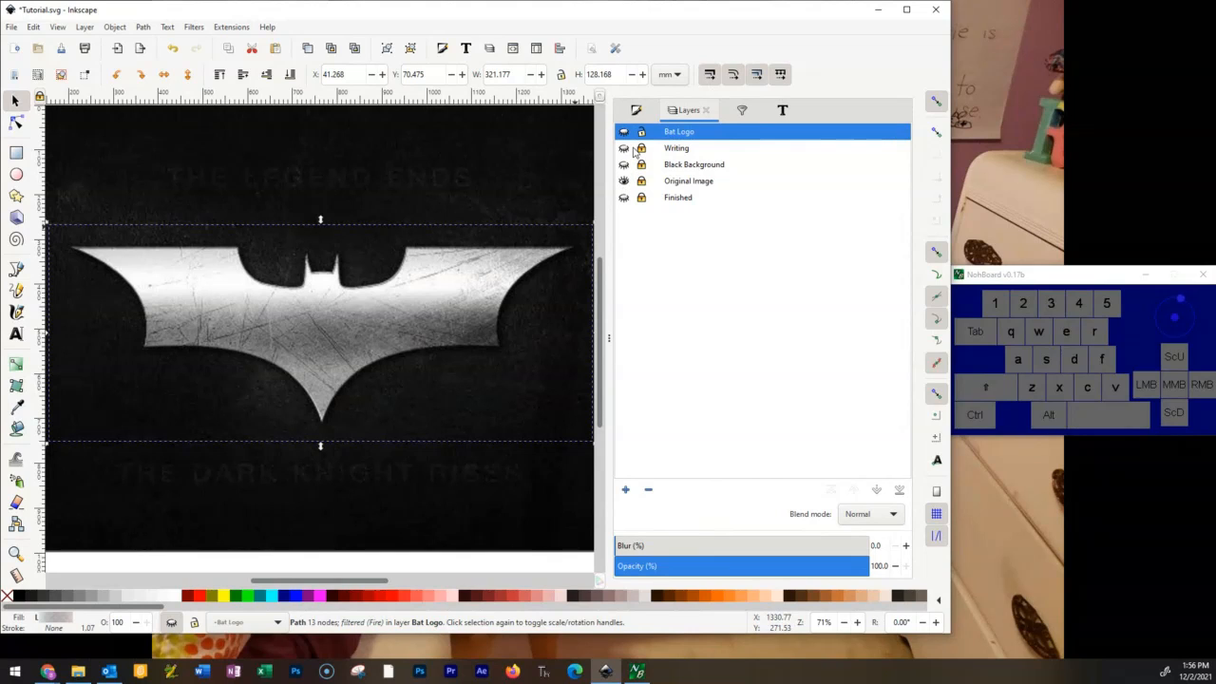
pyautogui.click(623, 180)
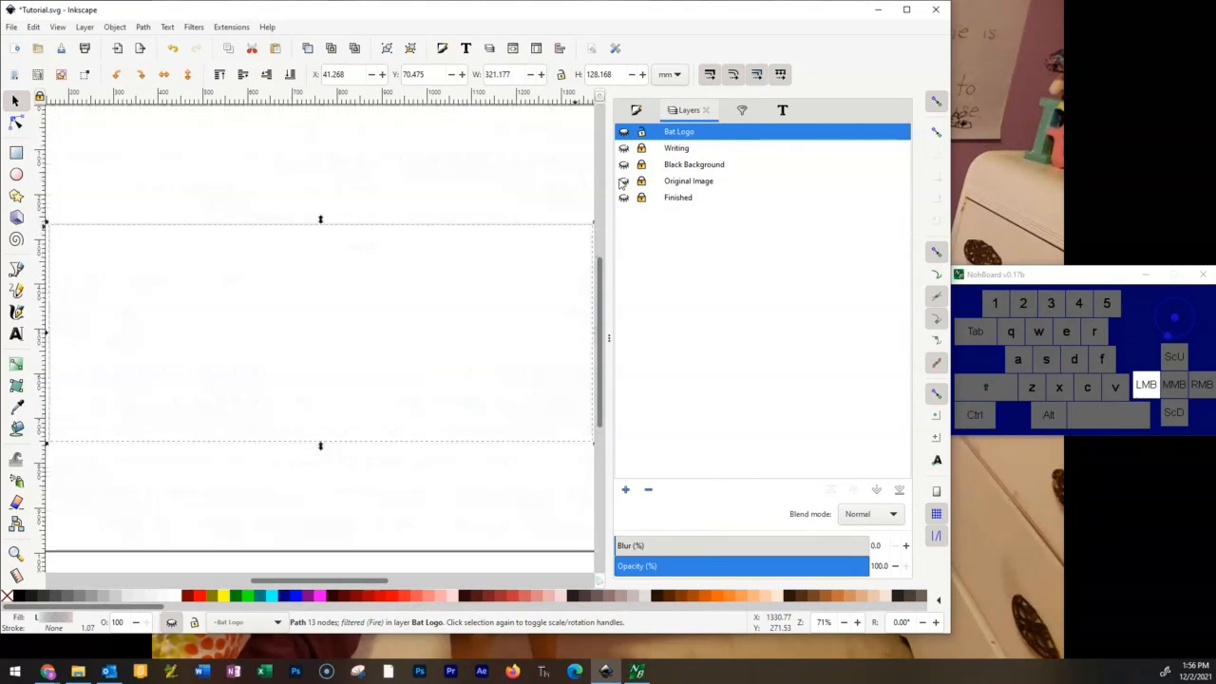
pyautogui.click(623, 165)
pyautogui.click(623, 148)
pyautogui.click(623, 132)
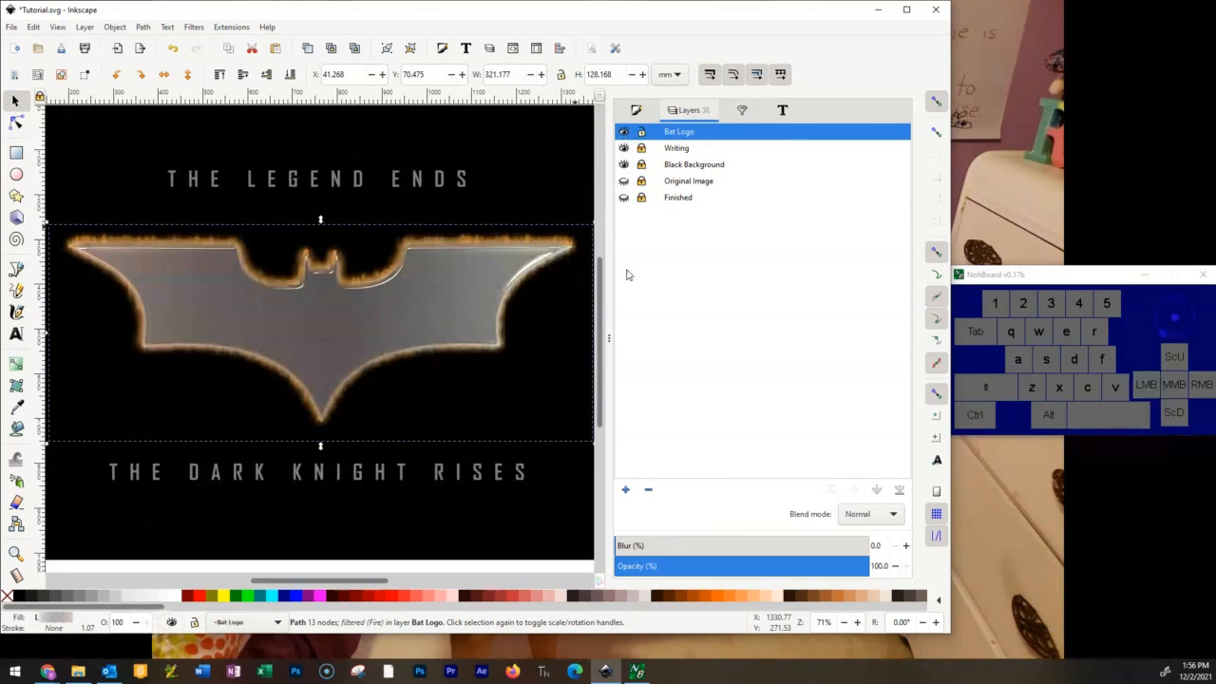
# View the finished artwork with the emblem deselected, and reselect it to show its linear gradient fill settings.
pyautogui.click(505, 184)
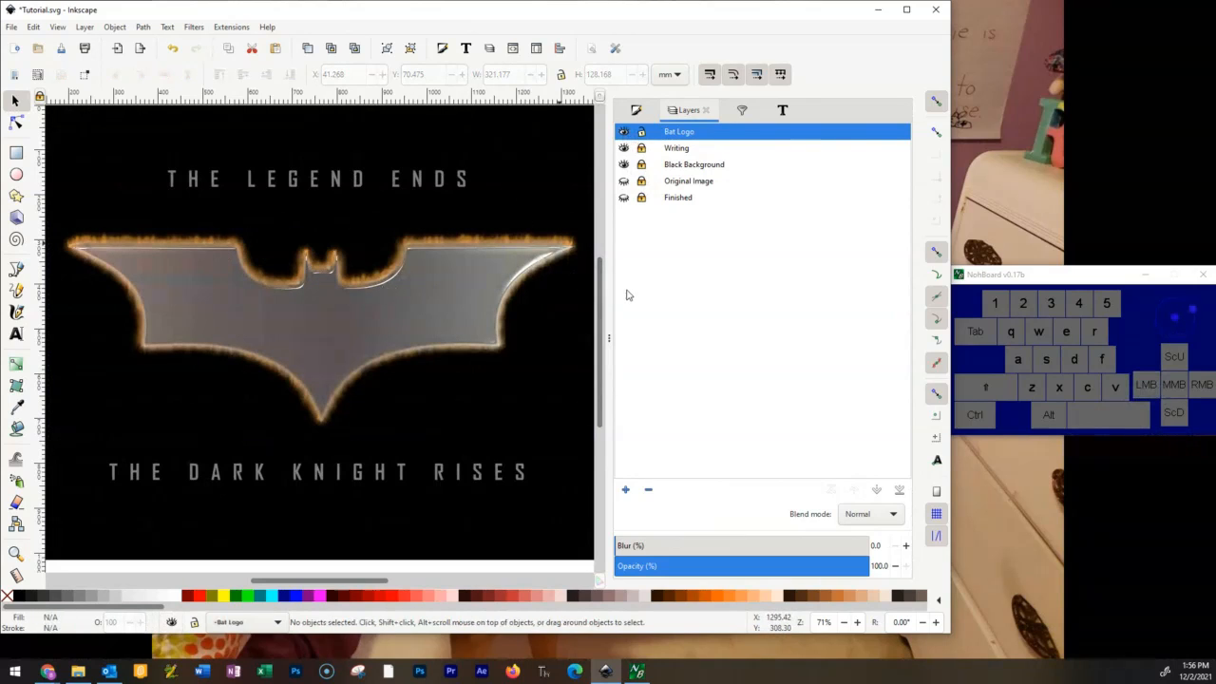
pyautogui.press('ctrl')
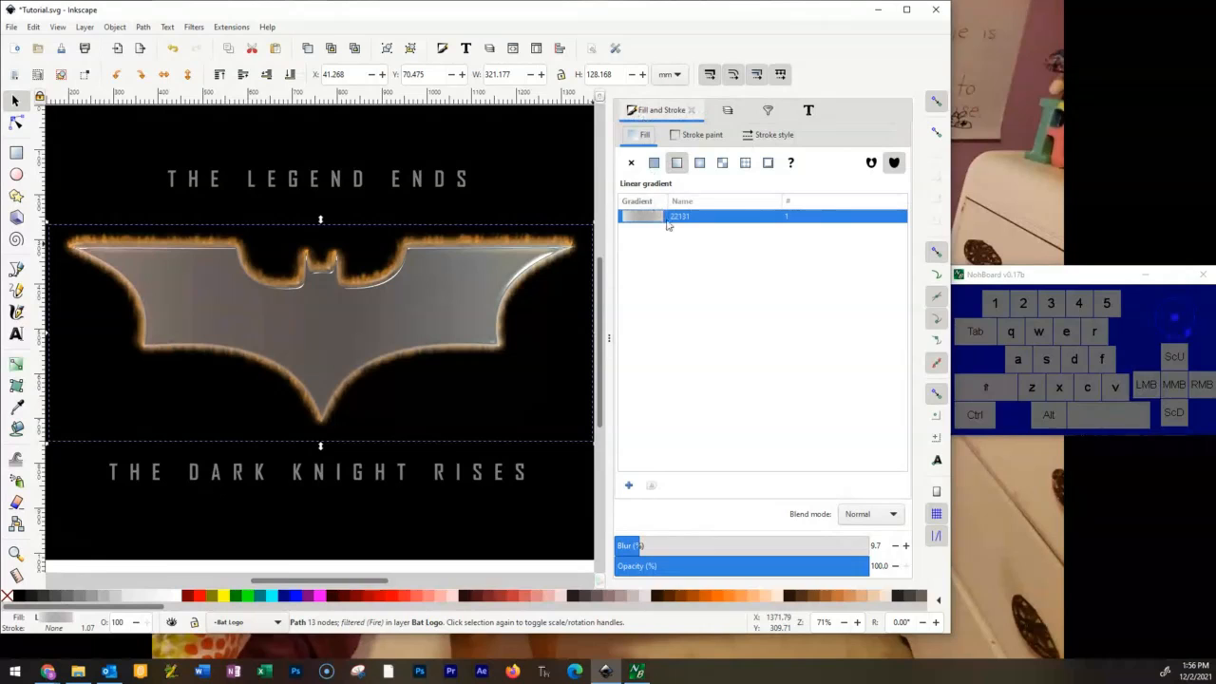
pyautogui.click(649, 222)
# Move the middle stop of the emblem's linear gradient left of centre, to an offset of about 0.63.
pyautogui.click(15, 363)
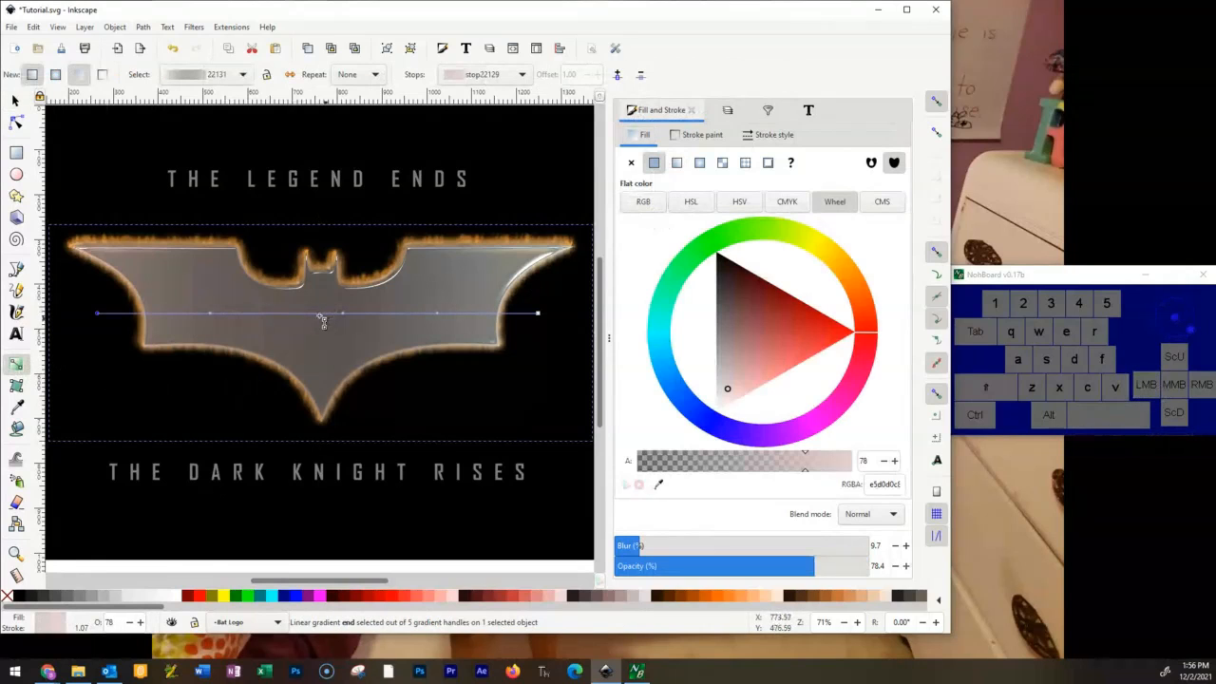
pyautogui.click(288, 316)
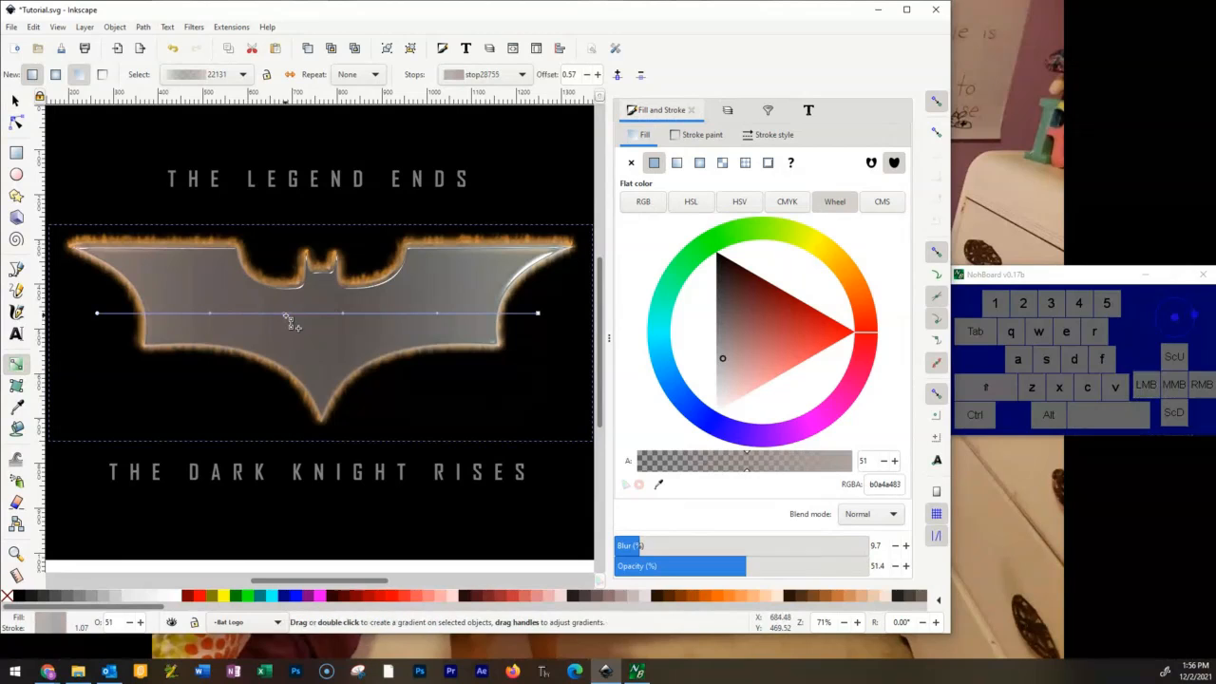
pyautogui.moveTo(302, 313); pyautogui.dragTo(258, 314)
# Add a stop in the right half of the emblem's gradient at an offset of about 0.33 and colour it pure red.
pyautogui.click(399, 316)
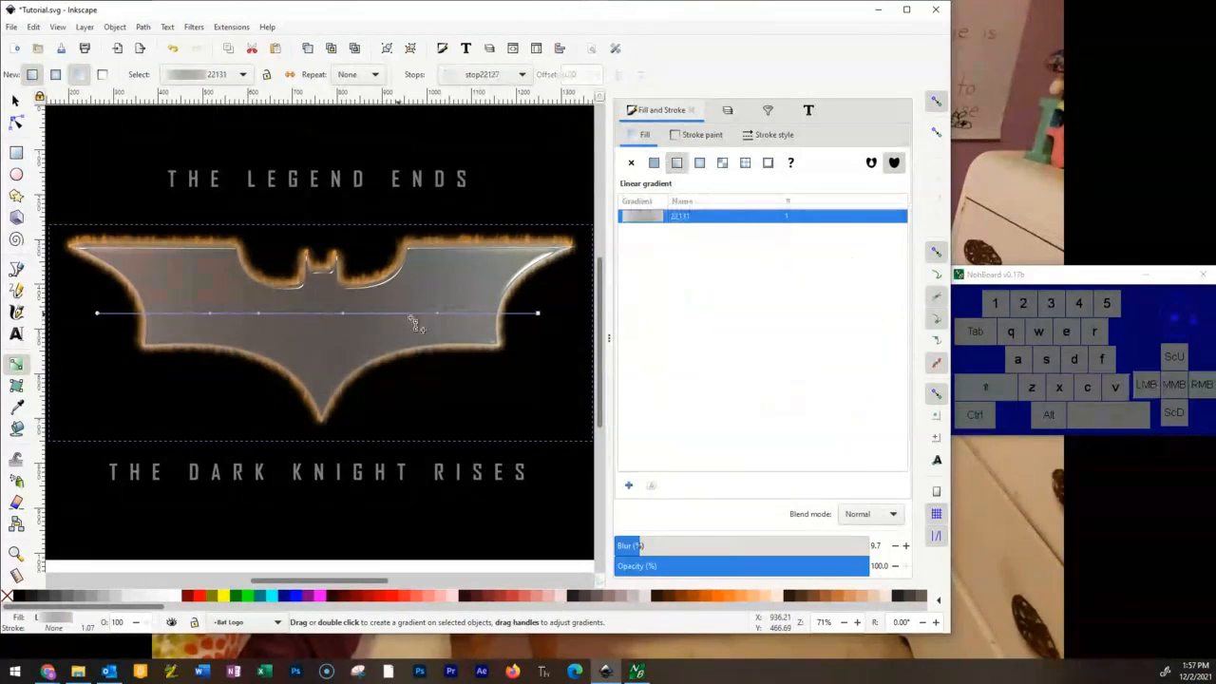
pyautogui.doubleClick(410, 315)
pyautogui.moveTo(401, 314)
pyautogui.mouseDown()
pyautogui.moveTo(419, 315)
pyautogui.moveTo(391, 316)
pyautogui.moveTo(417, 314)
pyautogui.mouseUp()
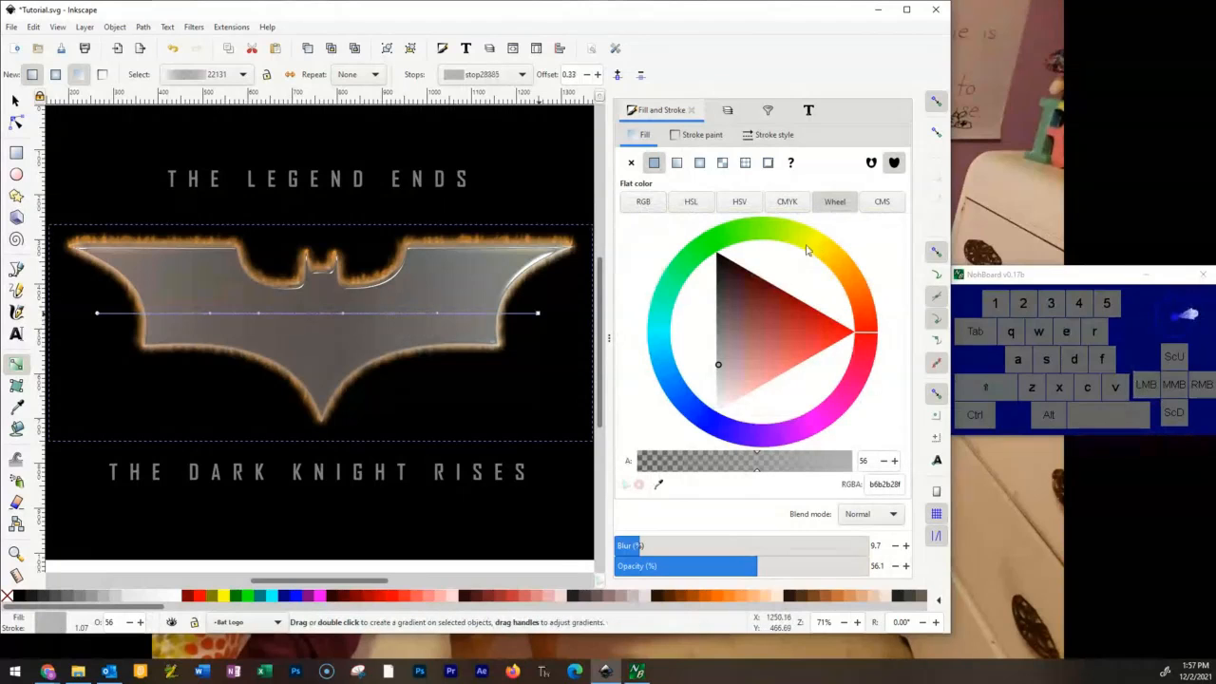
pyautogui.moveTo(720, 364)
pyautogui.mouseDown()
pyautogui.moveTo(879, 286)
pyautogui.moveTo(844, 339)
pyautogui.moveTo(858, 331)
pyautogui.mouseUp()
# Recolour the gradient stop left of the emblem's centre, trying black and then a saturated green.
pyautogui.click(257, 313)
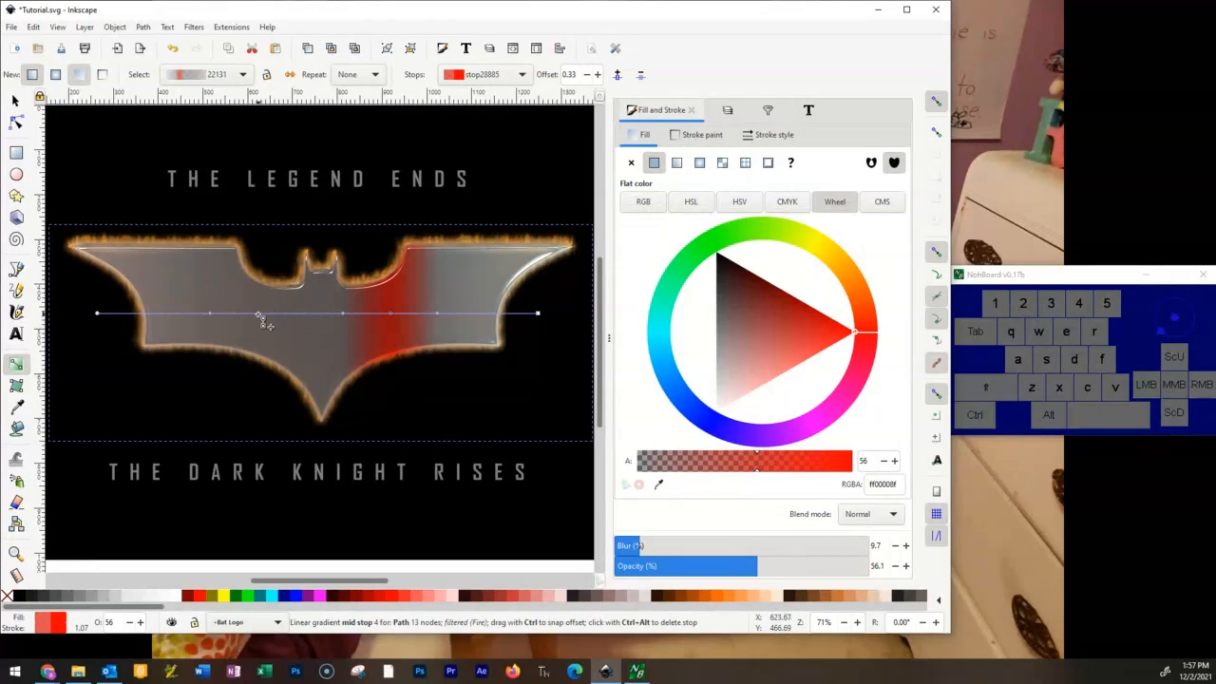
pyautogui.click(258, 314)
pyautogui.moveTo(725, 326)
pyautogui.mouseDown()
pyautogui.moveTo(728, 250)
pyautogui.moveTo(752, 241)
pyautogui.moveTo(721, 252)
pyautogui.moveTo(702, 225)
pyautogui.mouseUp()
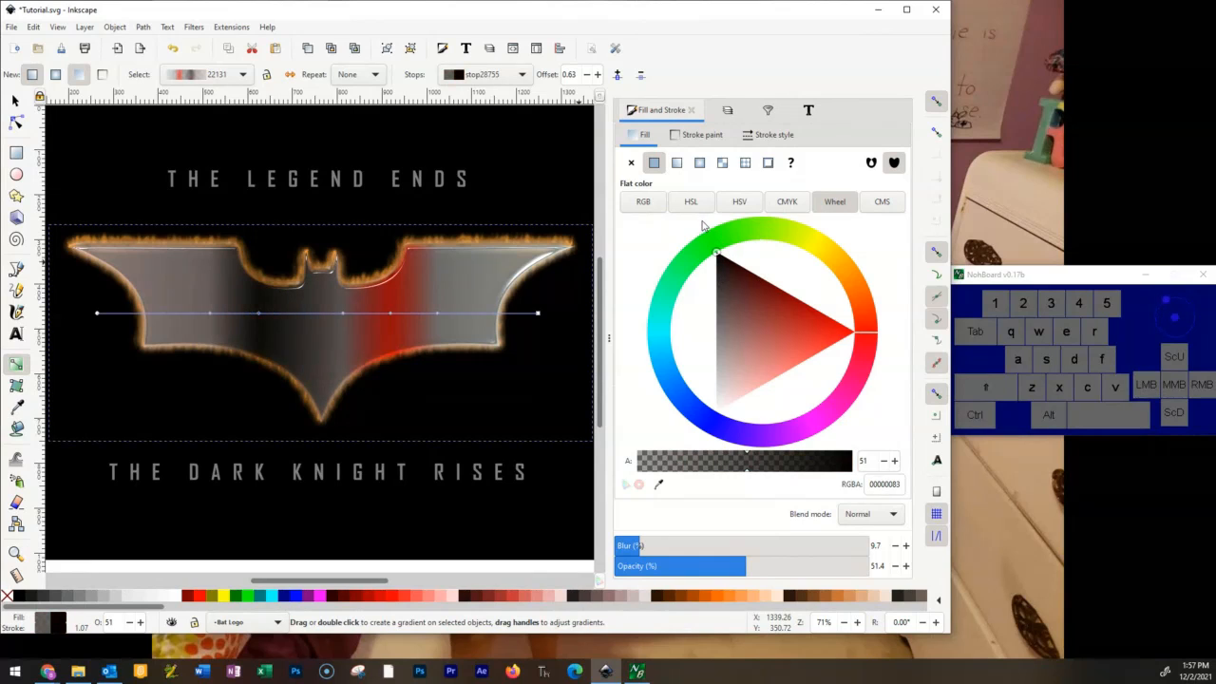
pyautogui.moveTo(865, 310); pyautogui.dragTo(721, 238)
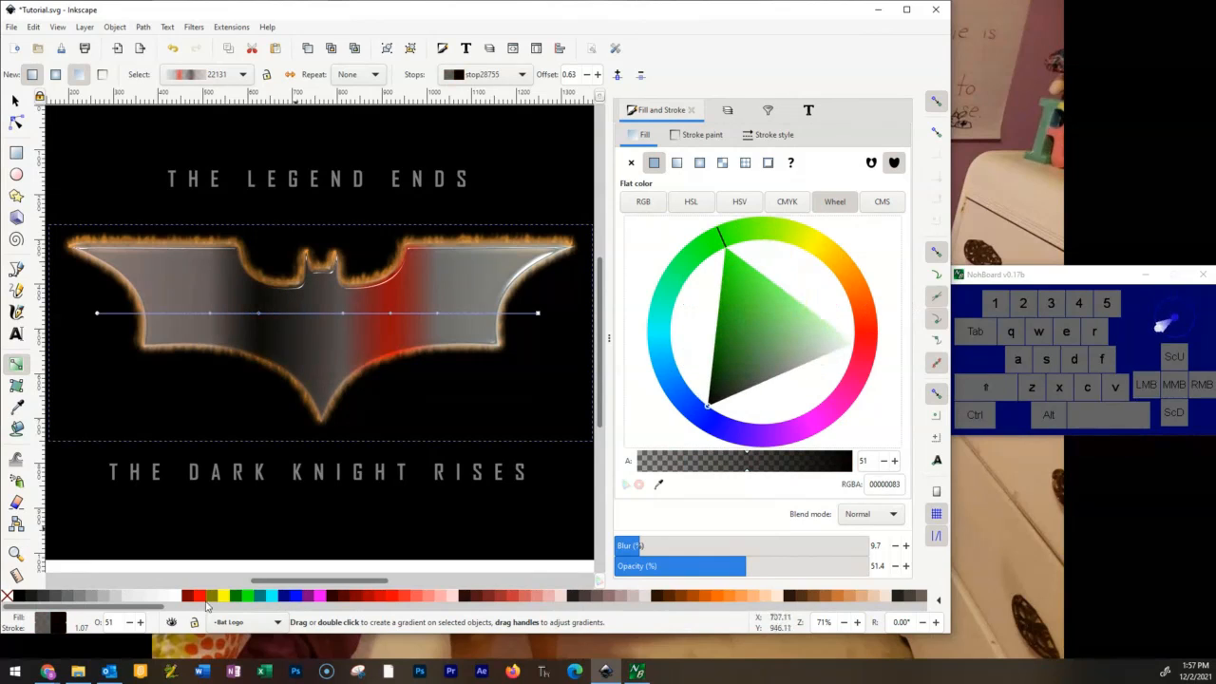
pyautogui.click(722, 248)
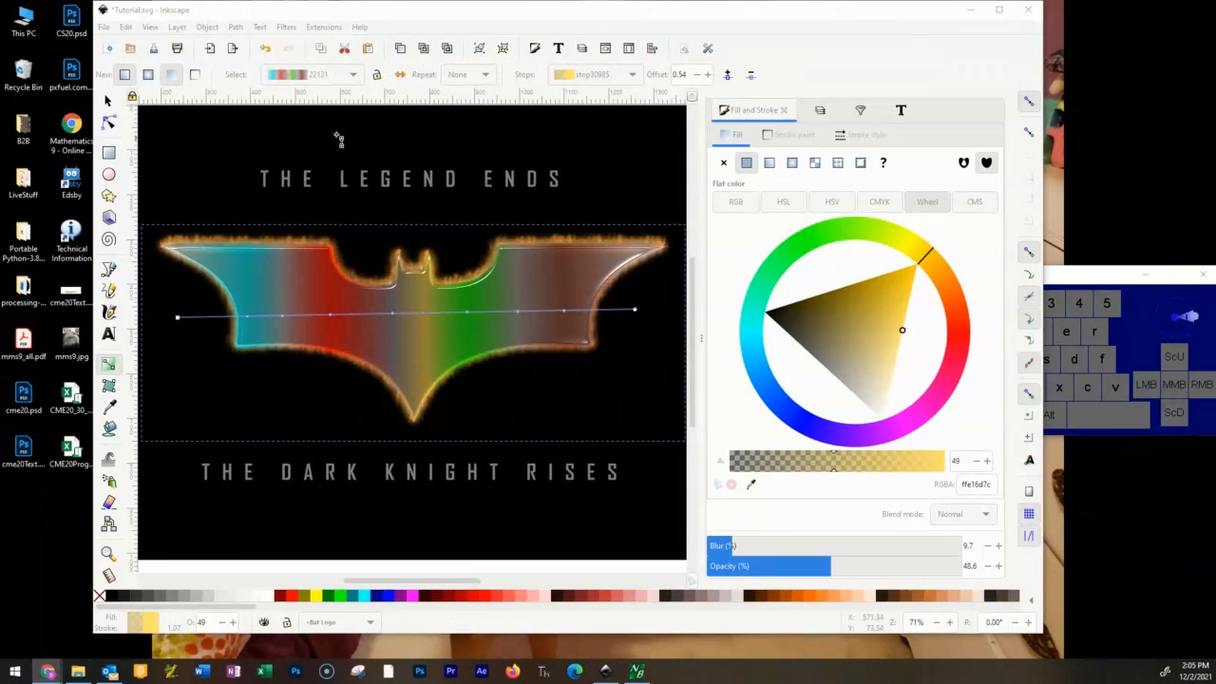
# Display the document's layer list and deselect the bat emblem.
pyautogui.click(823, 113)
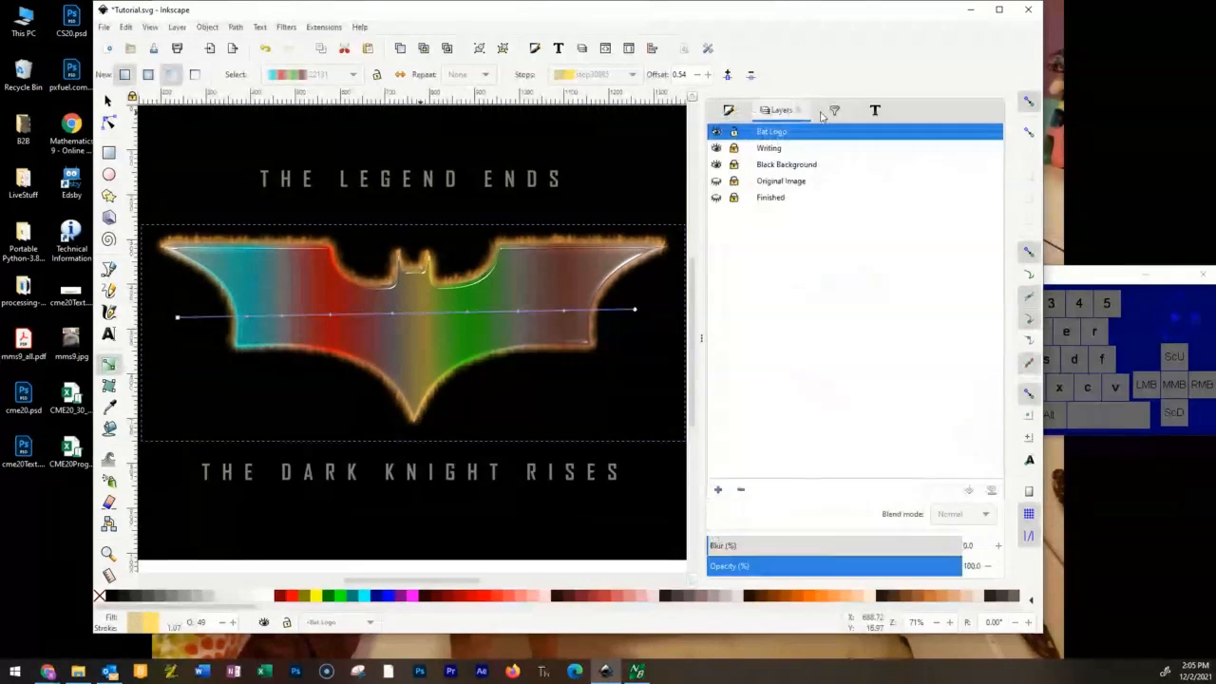
pyautogui.click(824, 113)
pyautogui.click(781, 111)
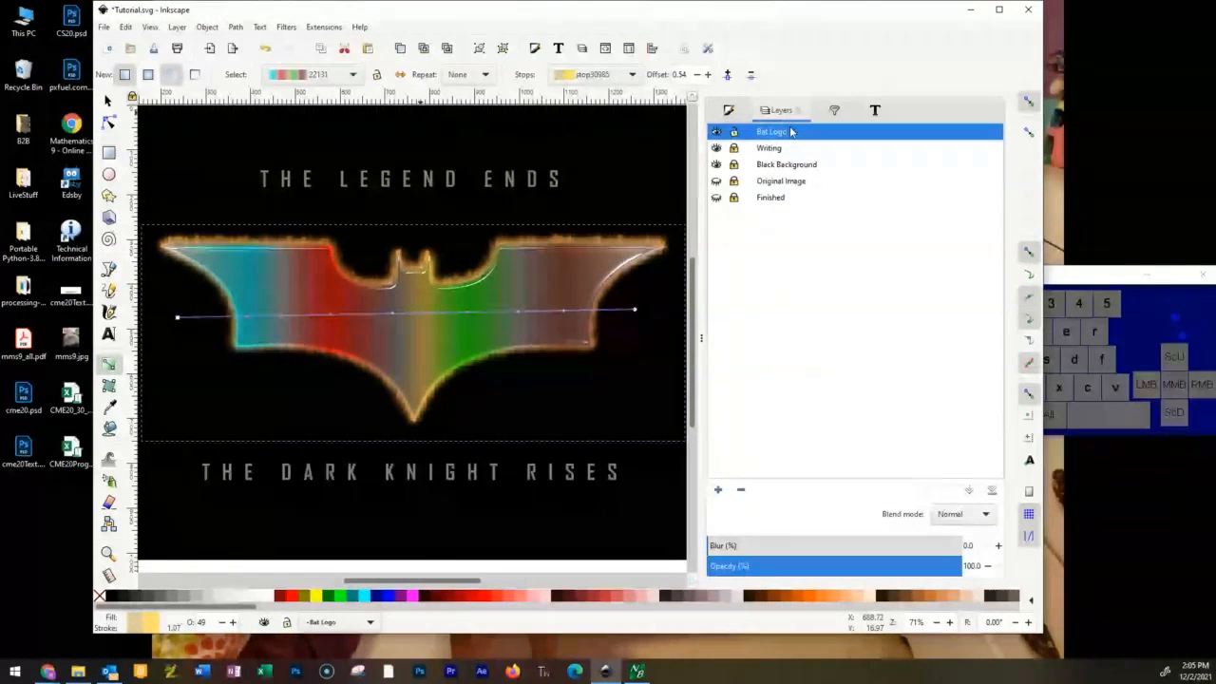
pyautogui.click(786, 164)
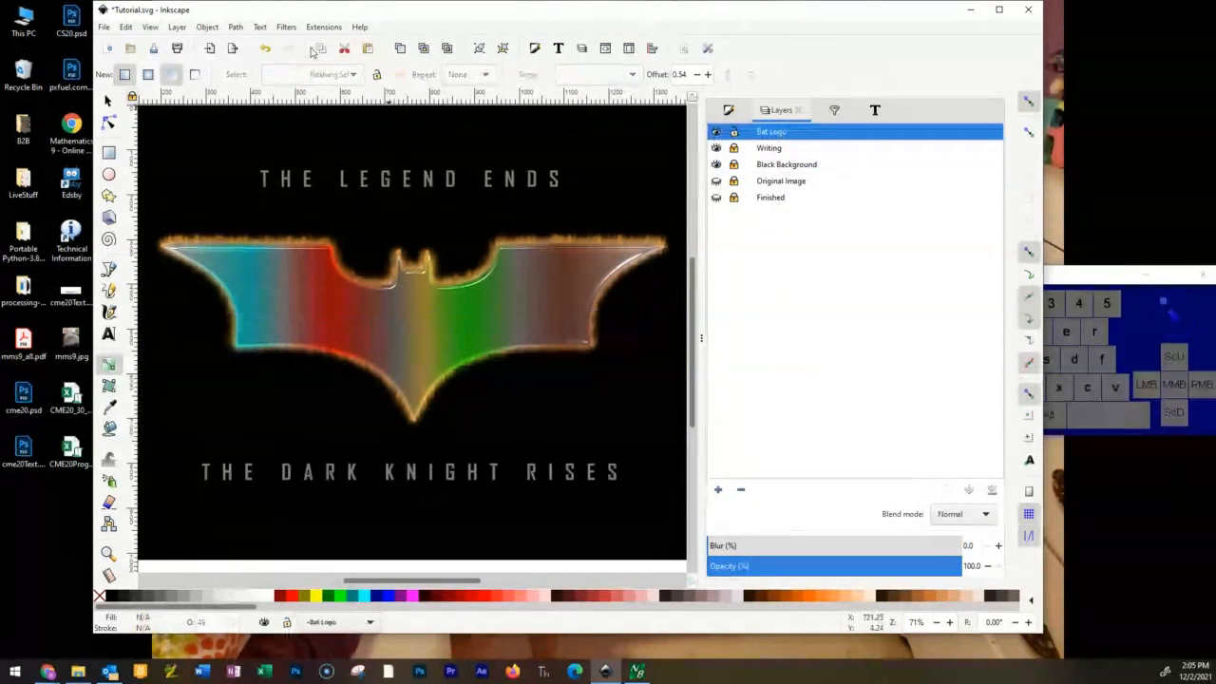
pyautogui.click(286, 29)
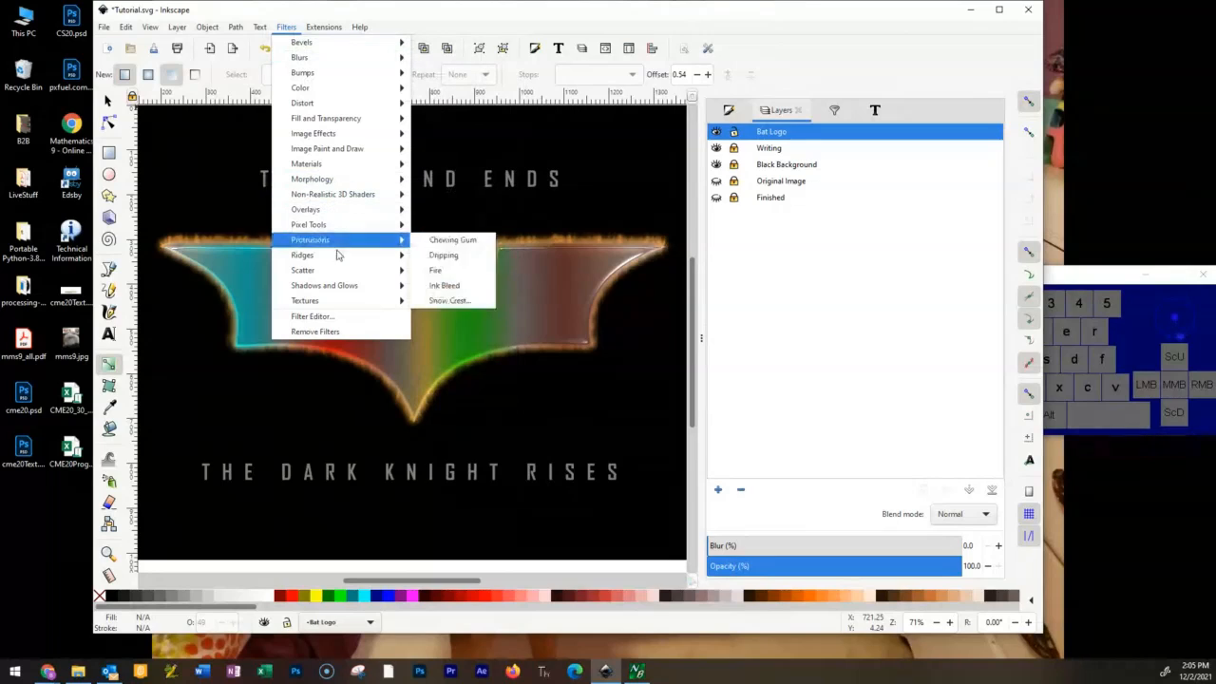
pyautogui.moveTo(337, 256)
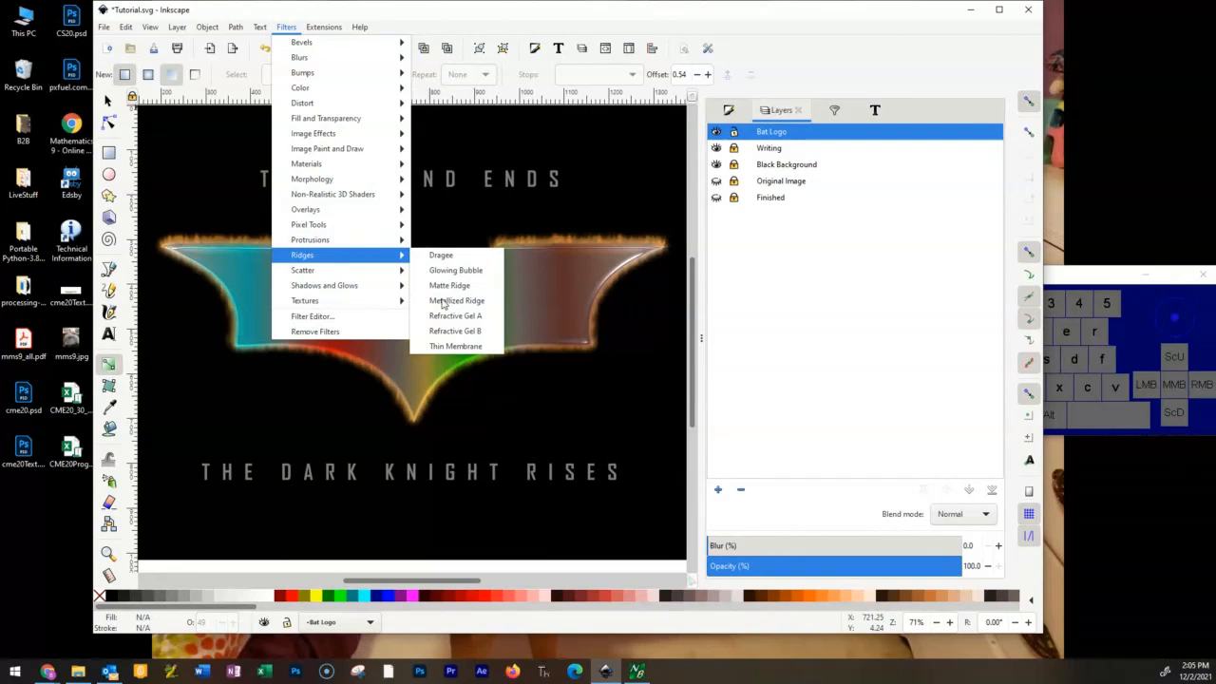
pyautogui.moveTo(368, 73)
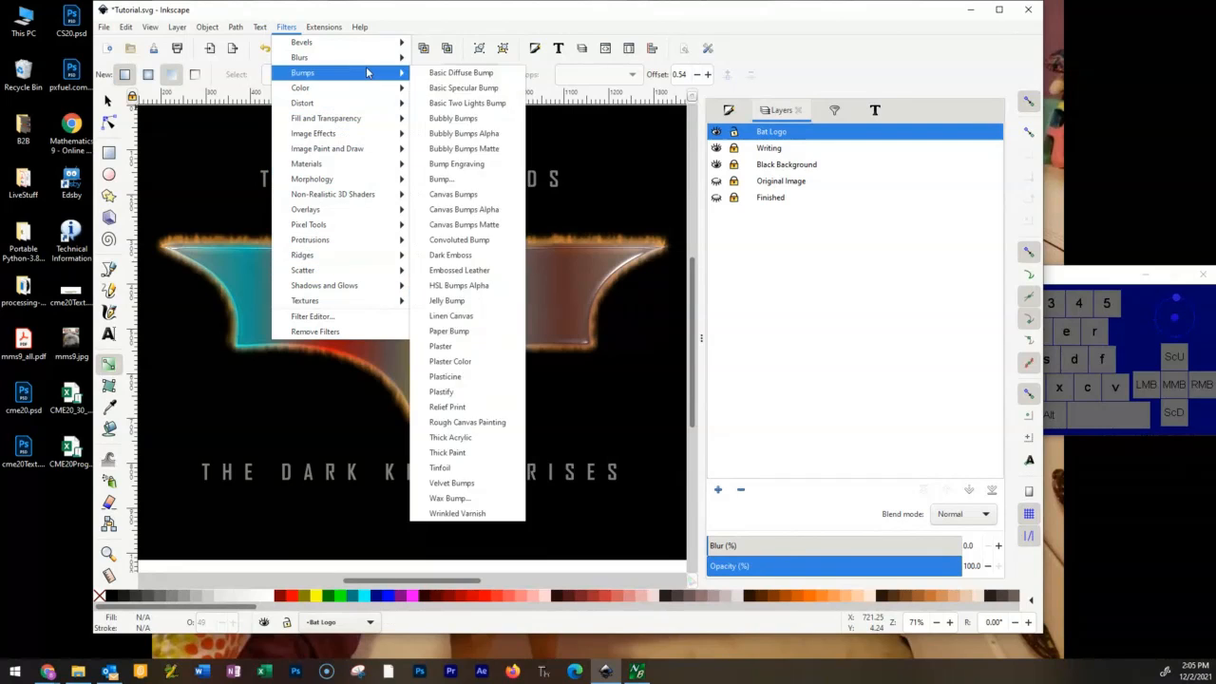
pyautogui.moveTo(369, 52)
pyautogui.click(451, 59)
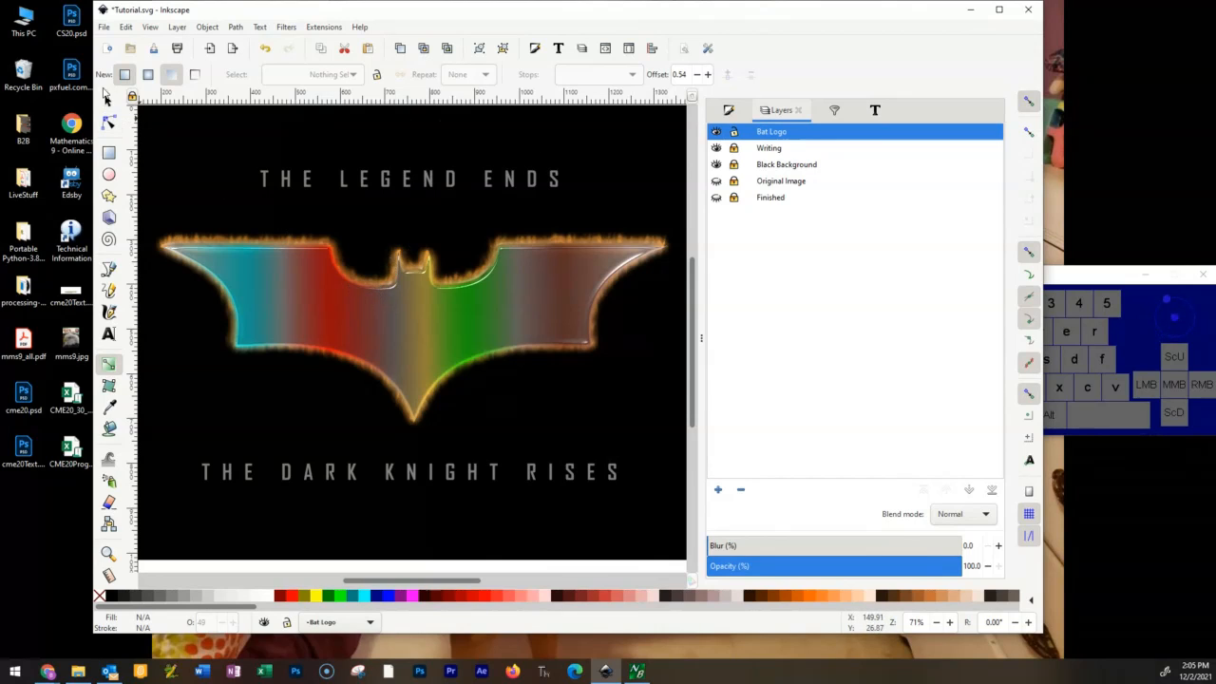
# Select the bat emblem and apply the 3D Wood material filter to it.
pyautogui.click(108, 103)
pyautogui.click(319, 310)
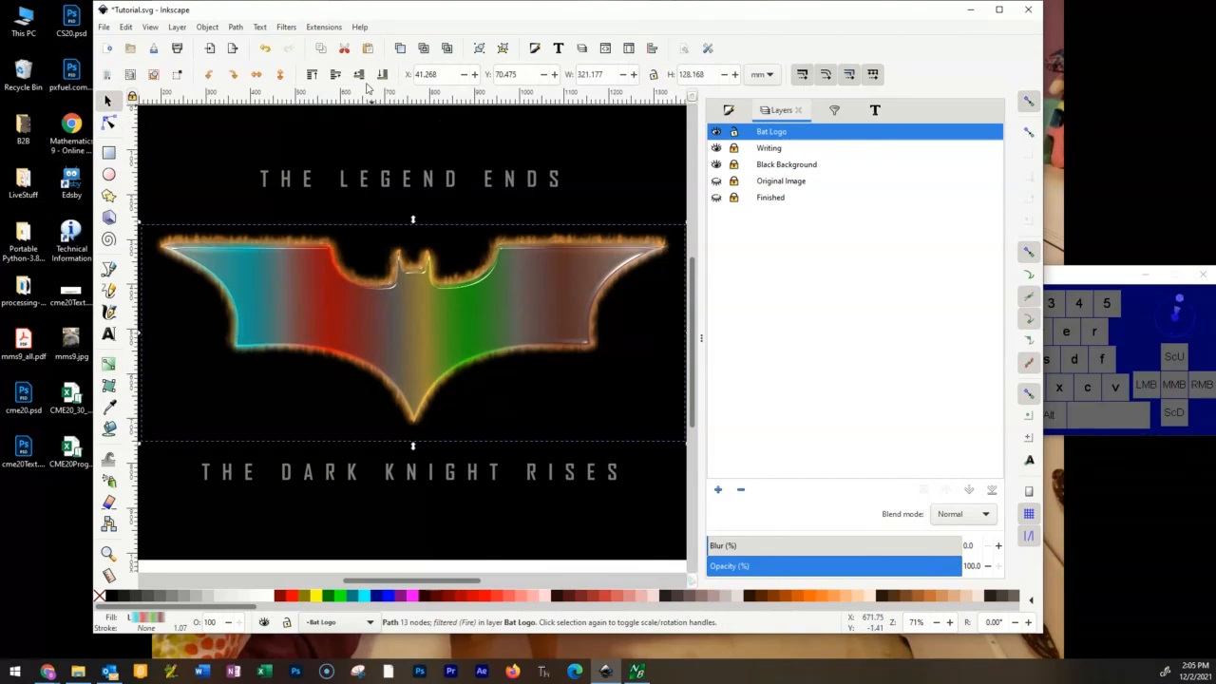
pyautogui.click(286, 28)
pyautogui.moveTo(351, 169)
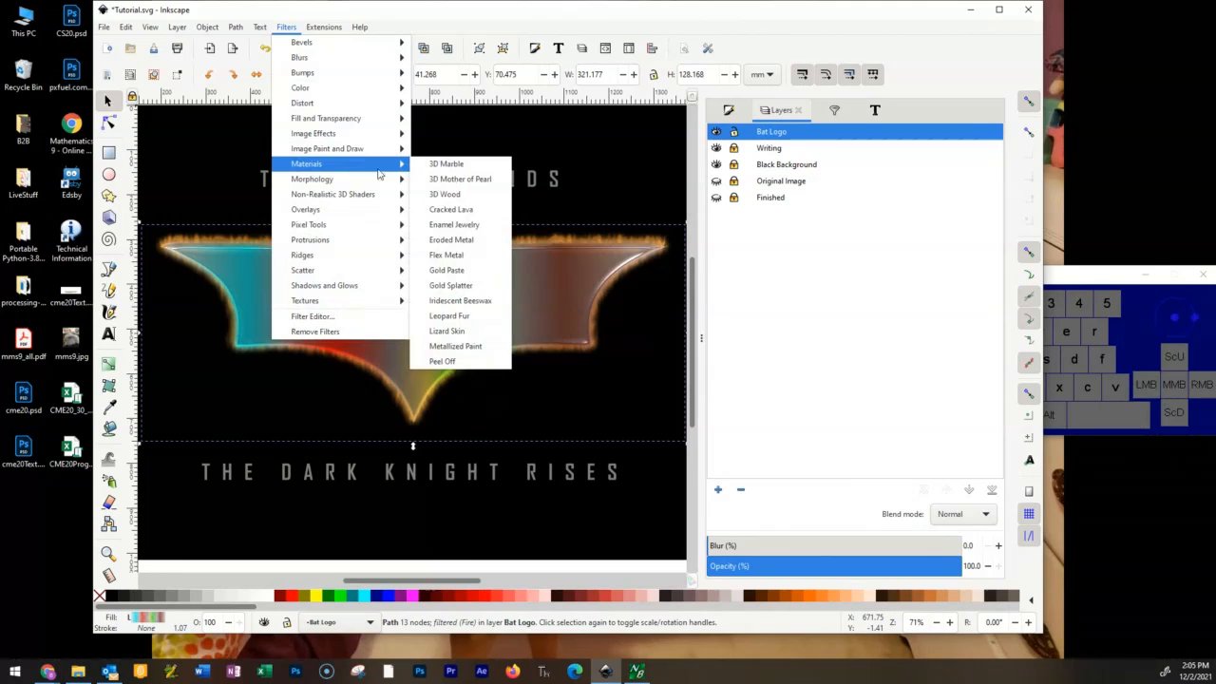
pyautogui.click(494, 196)
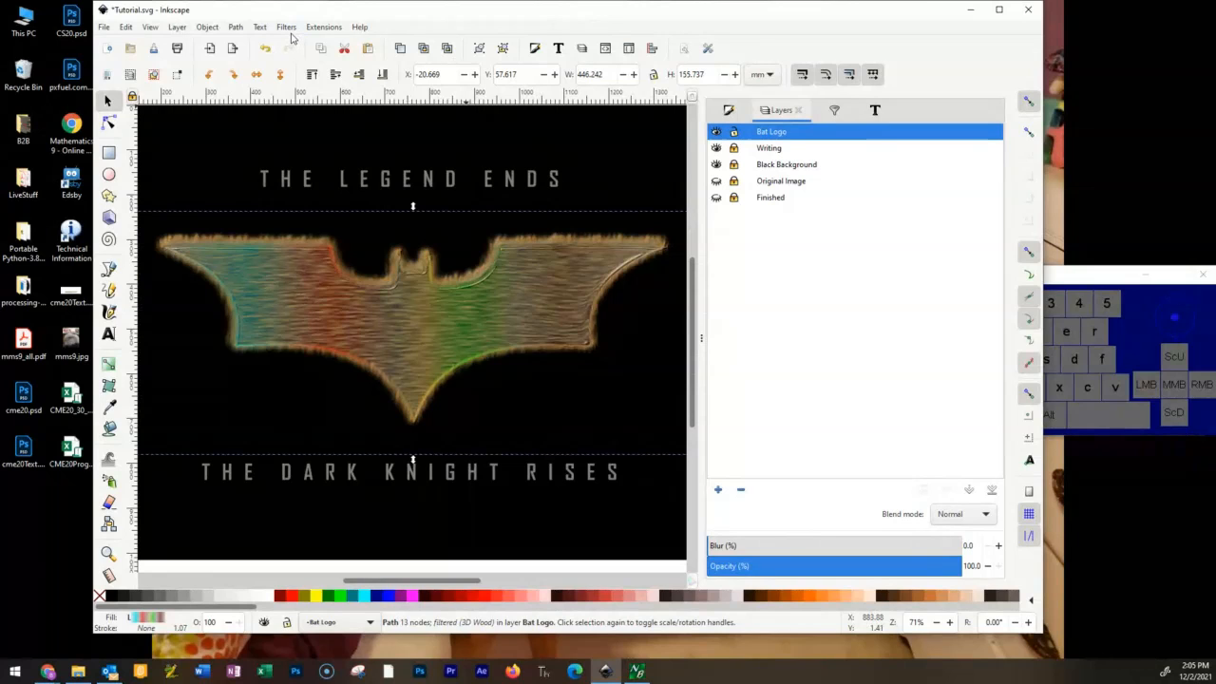
# Browse the Blurs and Morphology filter categories for another effect for the wood-textured emblem.
pyautogui.click(287, 28)
pyautogui.moveTo(302, 60)
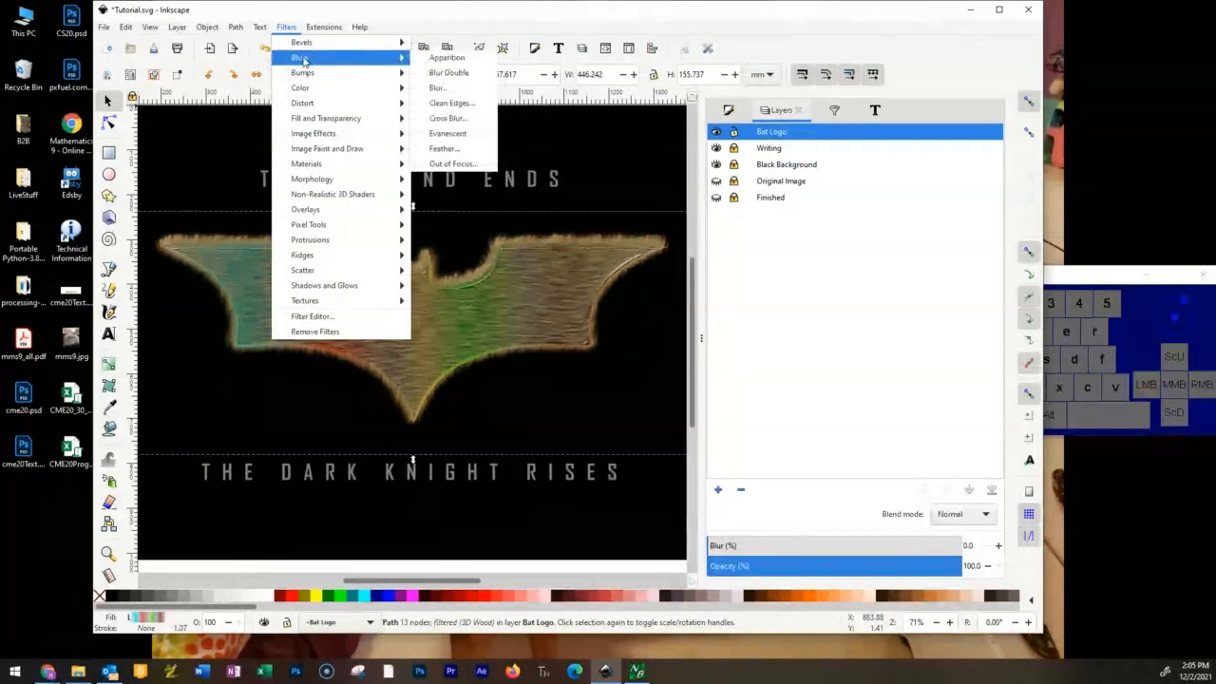
pyautogui.moveTo(329, 180)
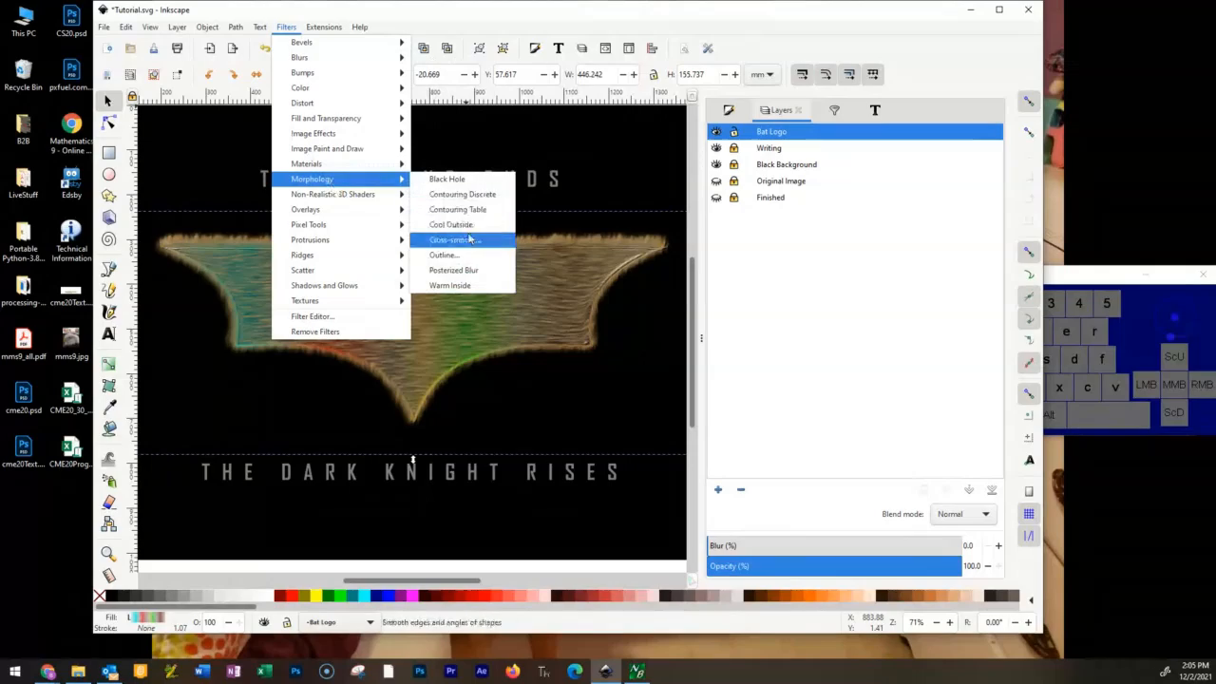